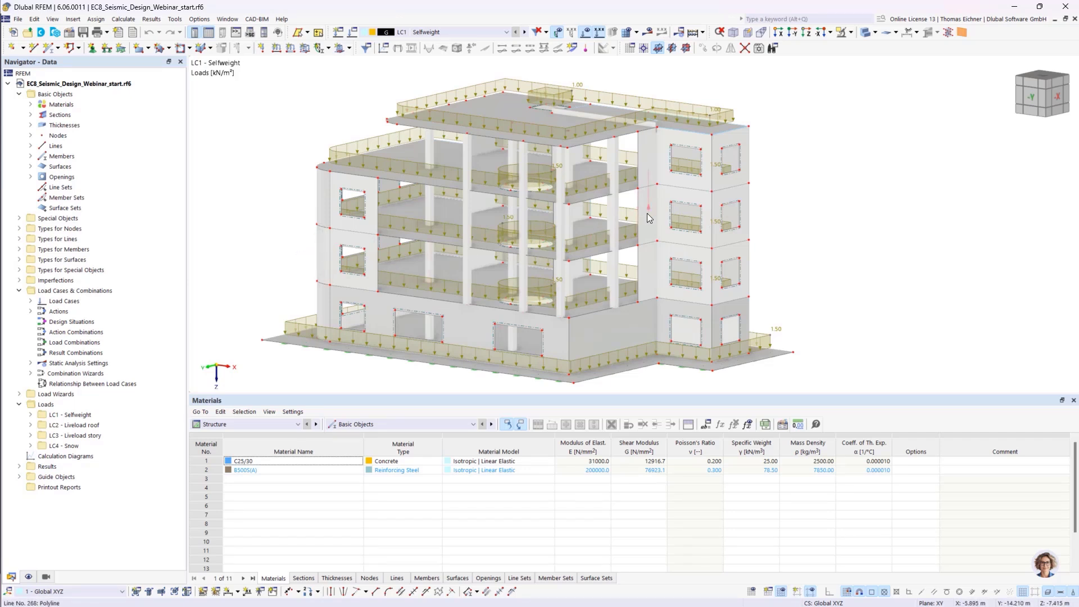
Step: Inspect the thickness and material of the slab one level below the roof without changing them
left_click(668, 139)
left_click(414, 206)
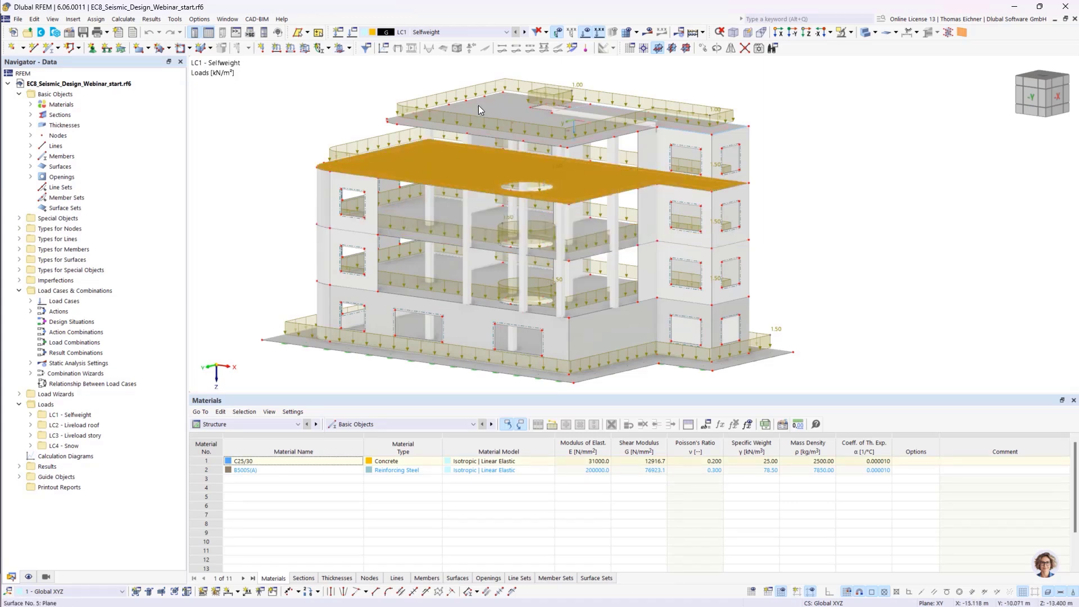
double_click(413, 218)
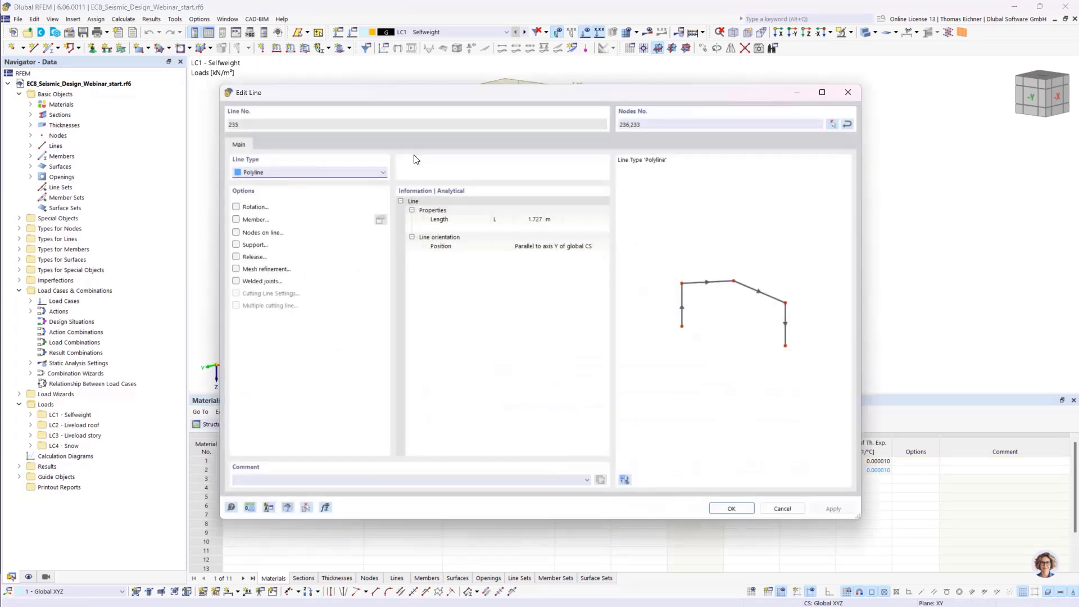
left_click(848, 93)
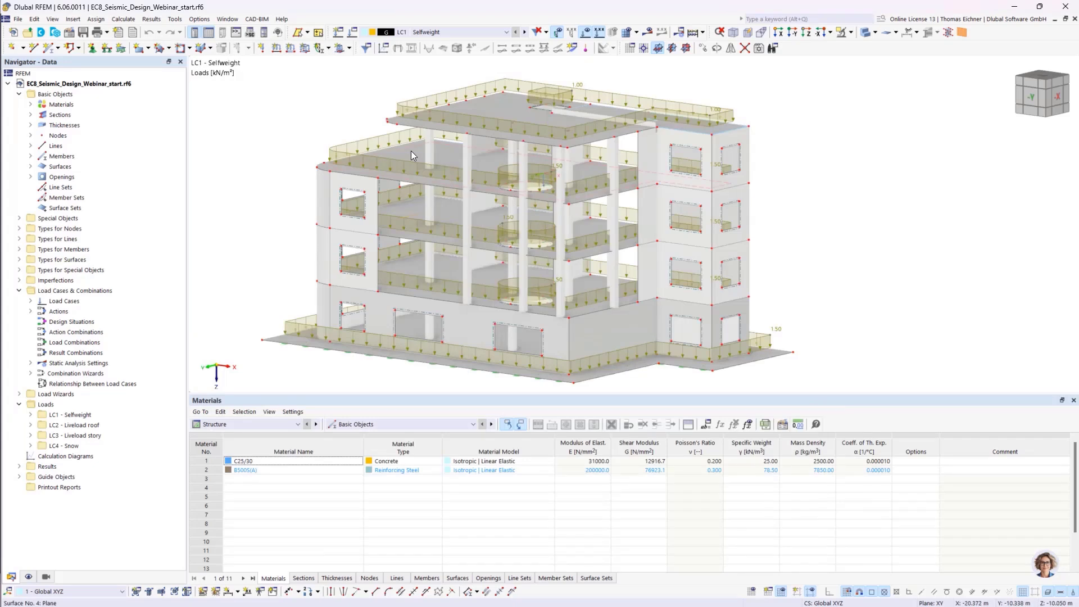
double_click(410, 150)
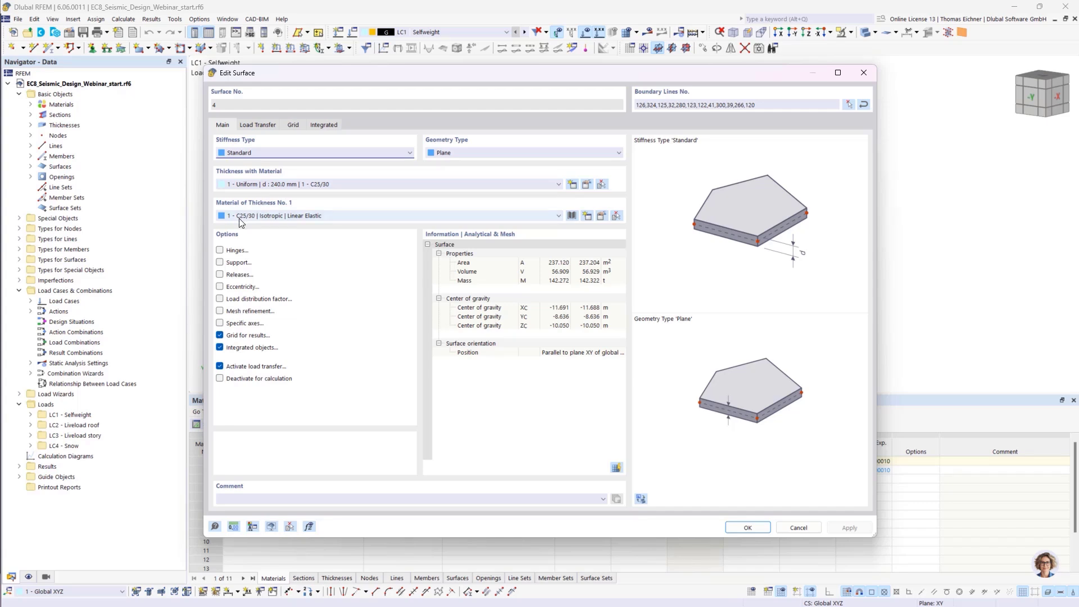
left_click(863, 72)
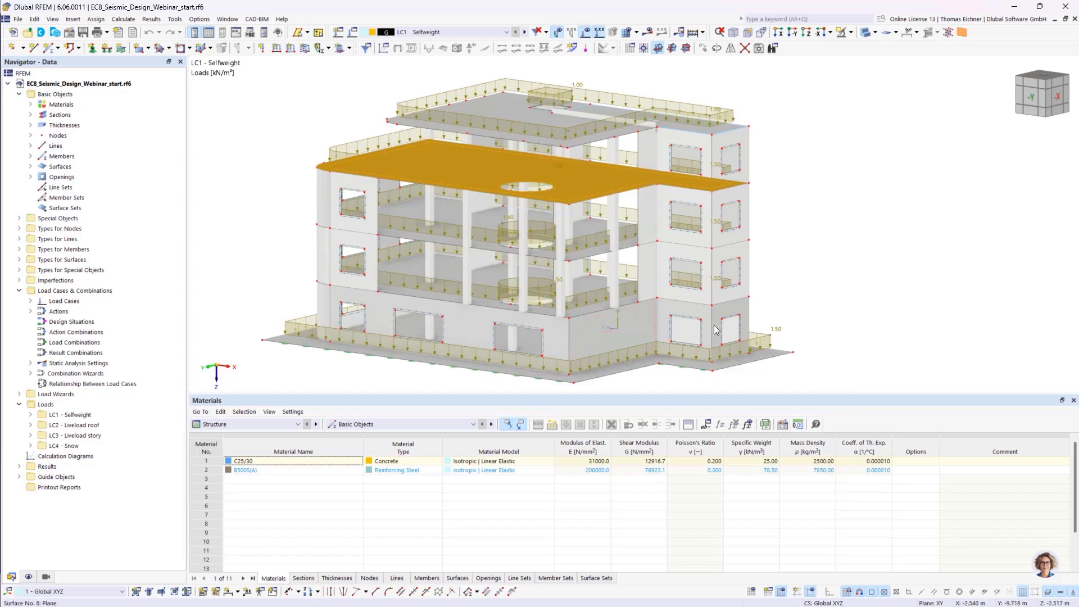
Step: Examine the foundation slab and its surface support from the front and from oblique views
left_click(760, 365)
scroll(631, 272, "up", 3)
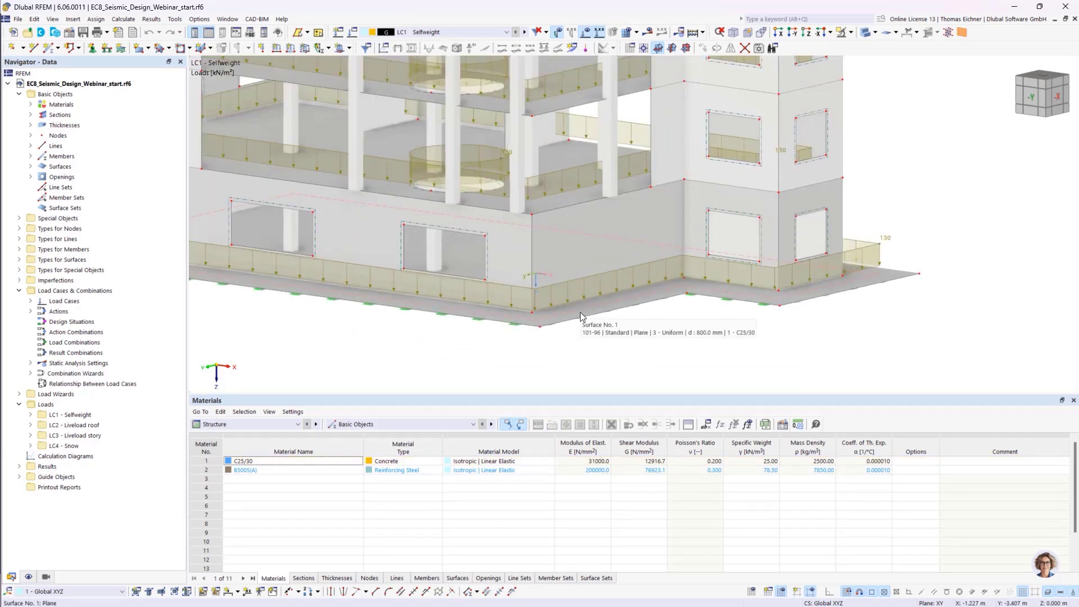
scroll(580, 312, "down", 3)
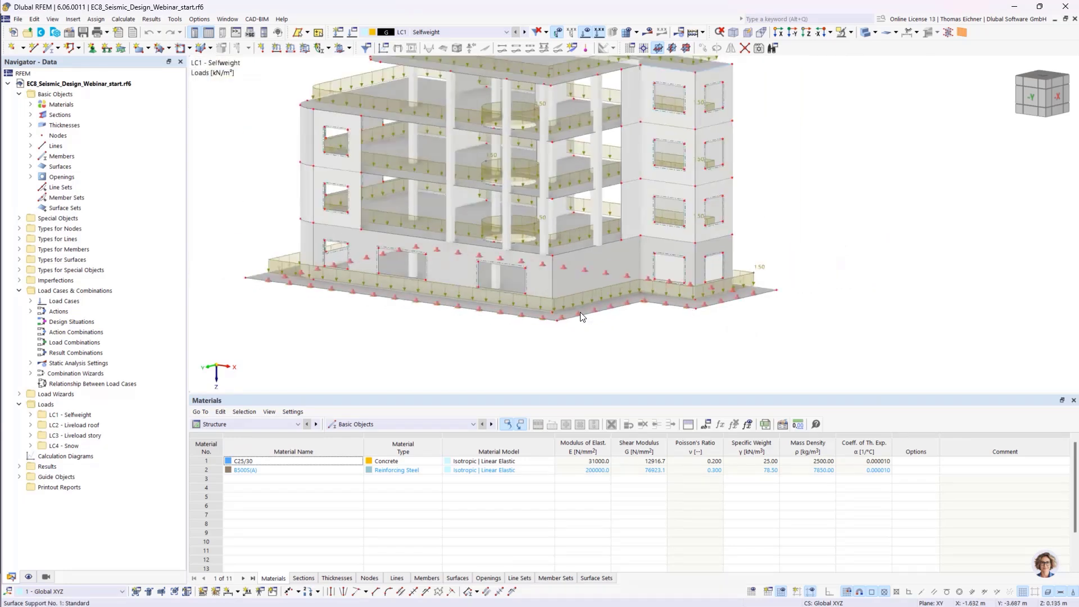
middle_click_drag(533, 363, 569, 340, "ctrl")
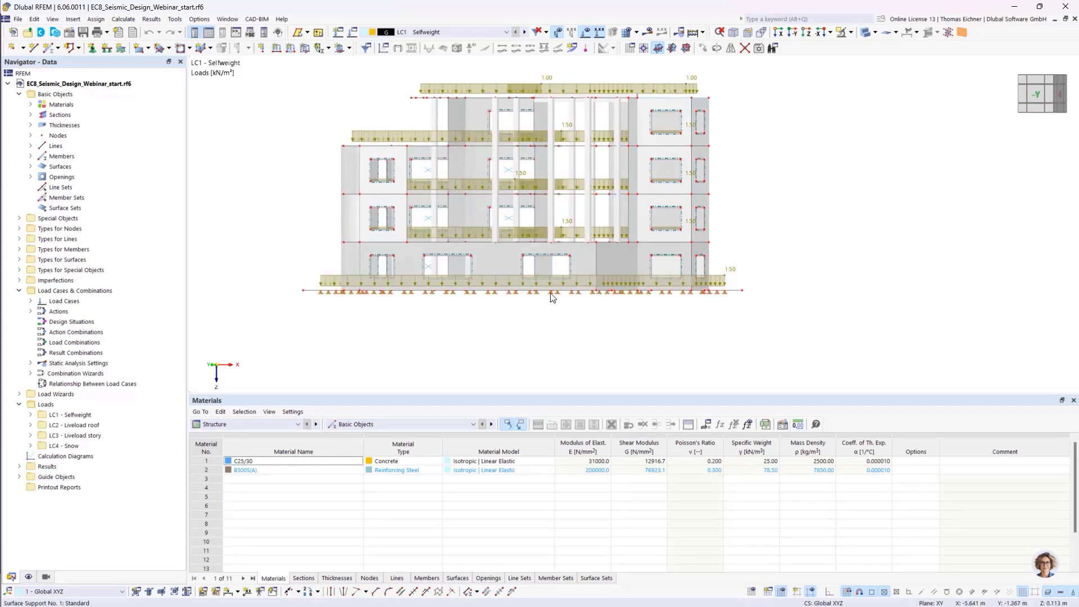
middle_click_drag(576, 314, 507, 350, "ctrl")
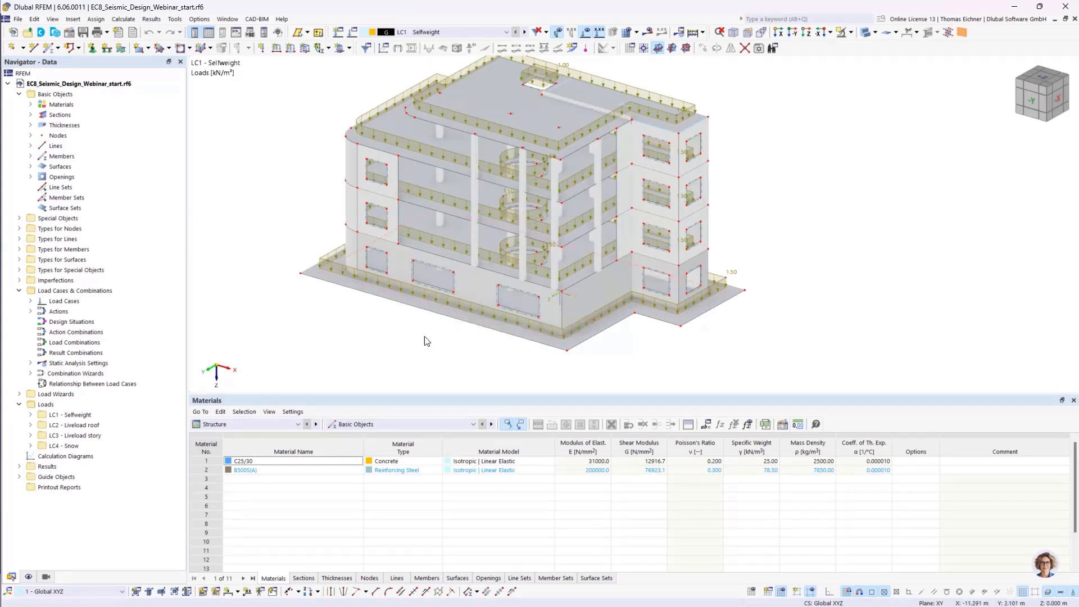
mouse_move(429, 341)
middle_mouse_down("ctrl")
mouse_move(456, 302)
mouse_move(433, 325)
middle_mouse_up("ctrl")
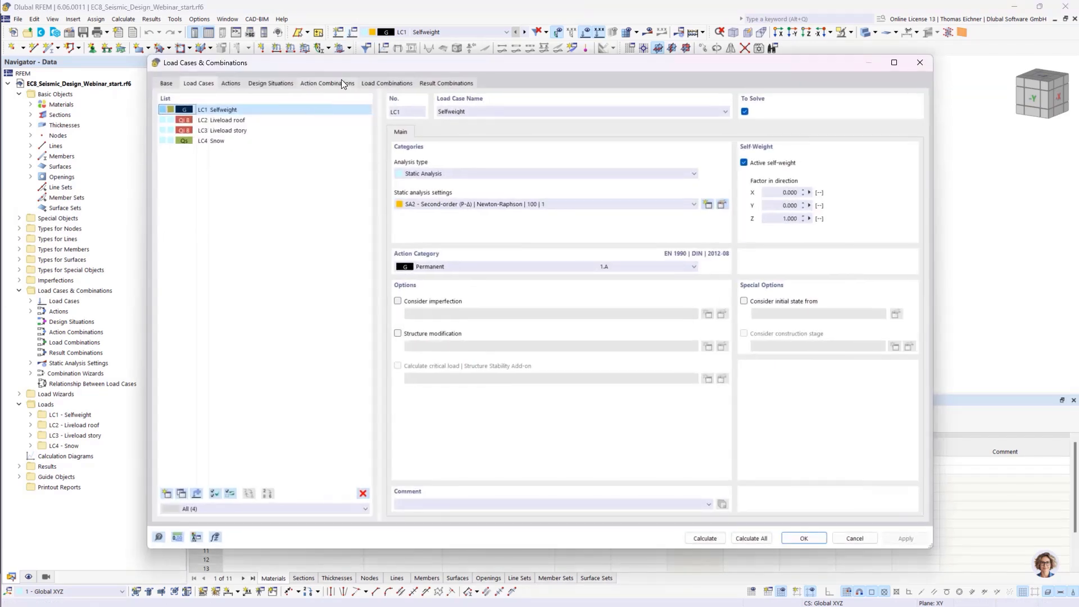
Step: Review the existing load case definitions and display the loads of LC2 Liveload roof on the model
left_click_drag(410, 71, 325, 49)
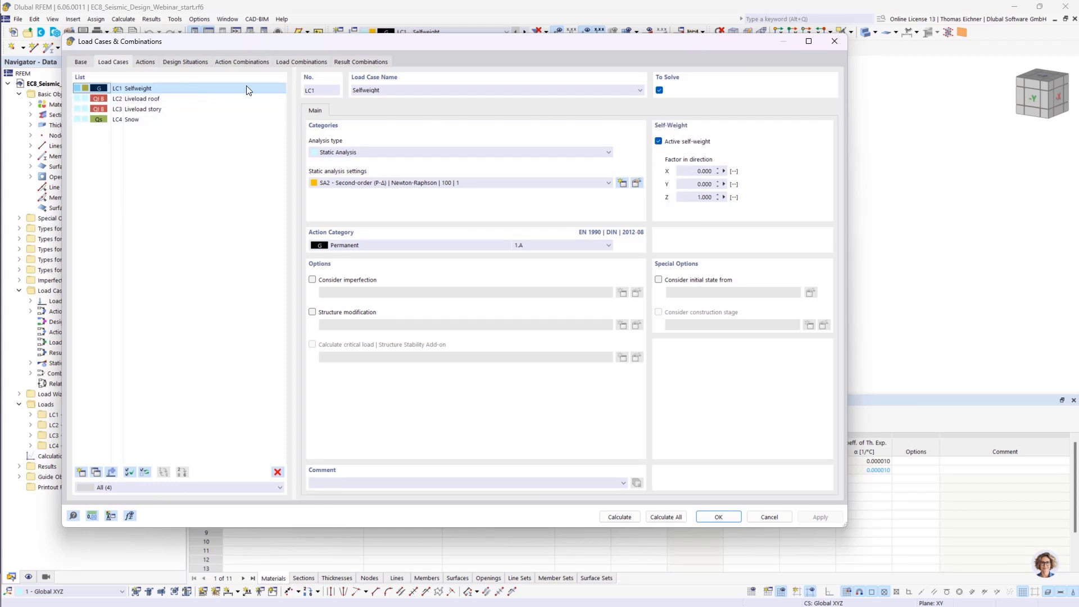
left_click(834, 45)
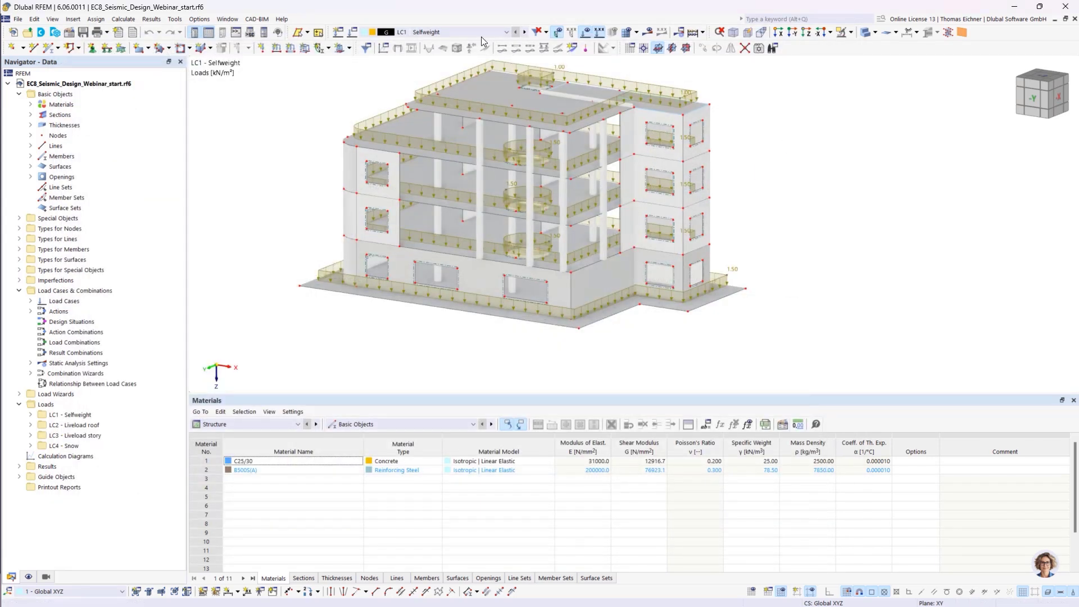
left_click(450, 32)
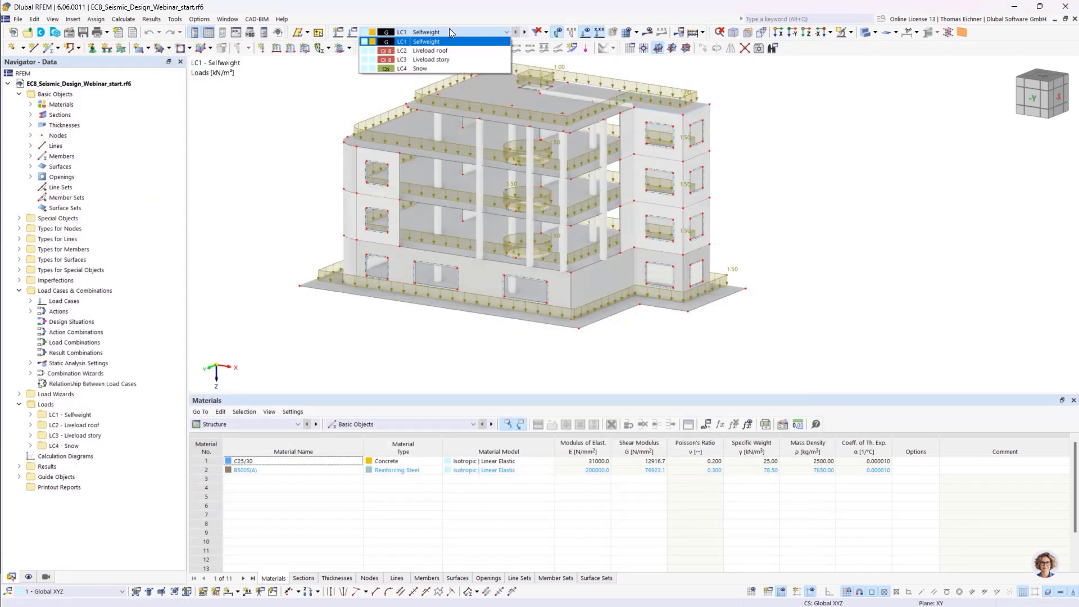
left_click(425, 52)
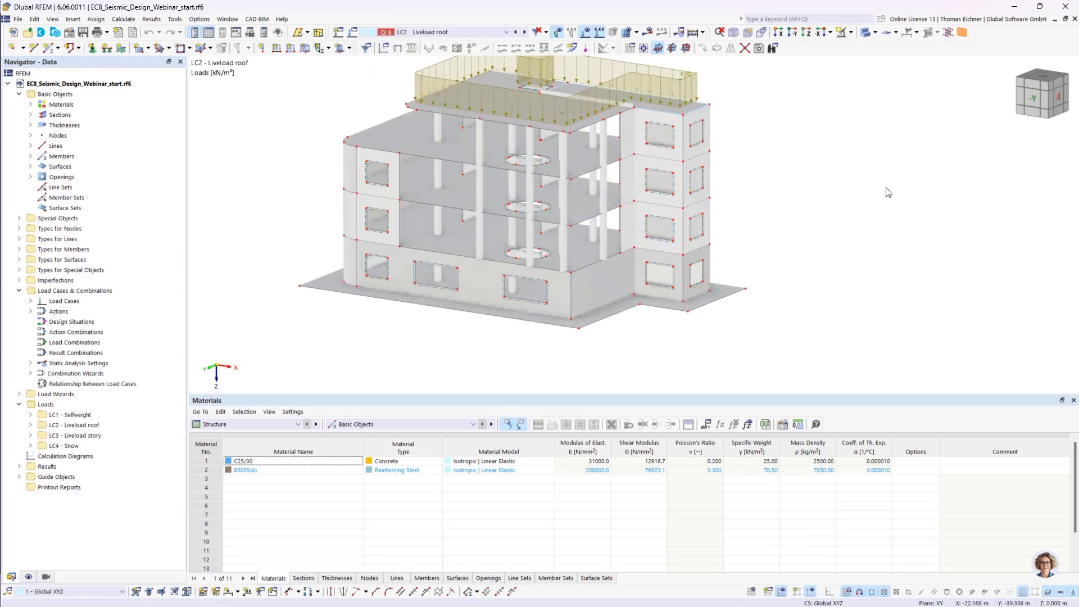
left_click(682, 76)
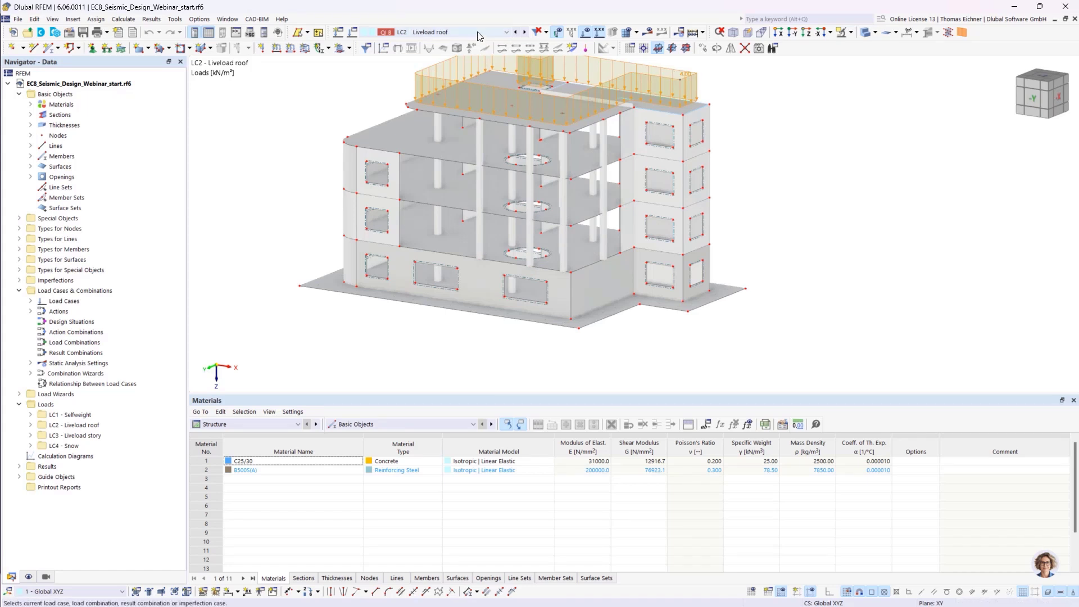
Step: Display the loads of LC3 Liveload story and LC4 Snow, and return the display to LC1 Selfweight
left_click(462, 32)
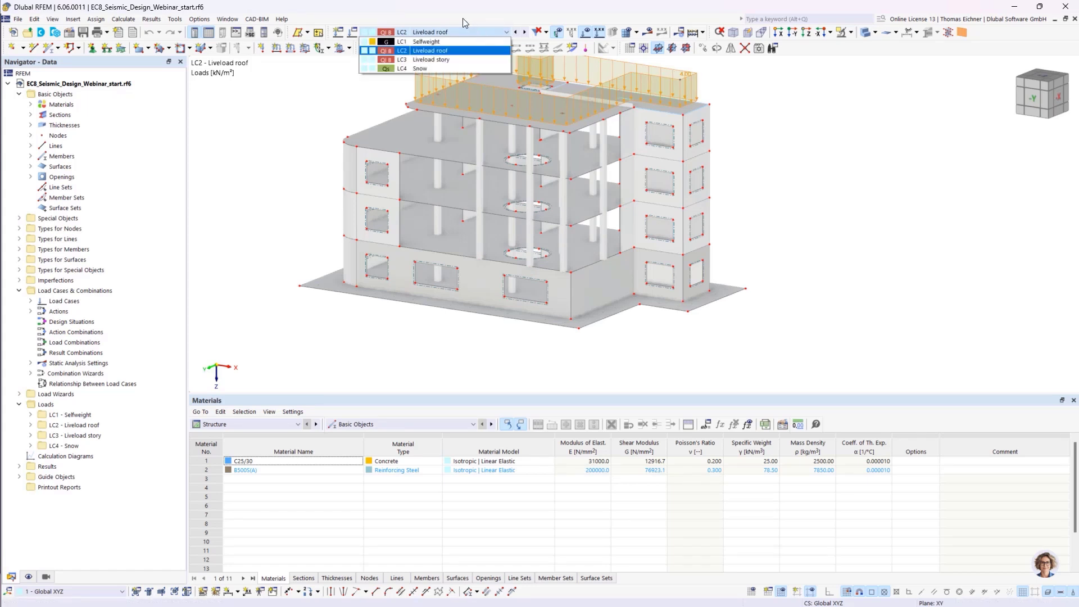
left_click(444, 60)
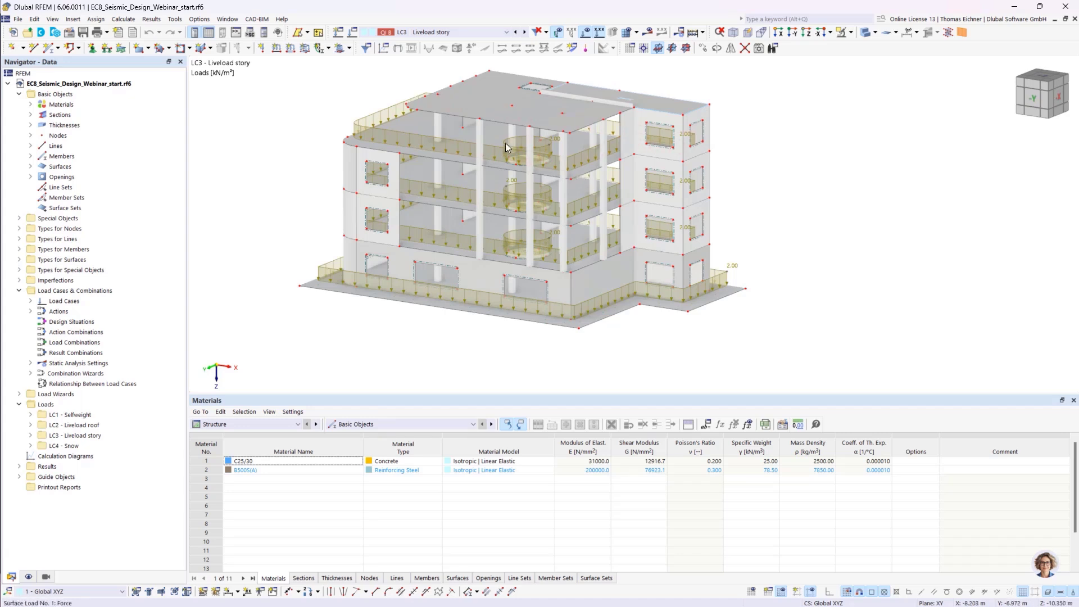
left_click(444, 34)
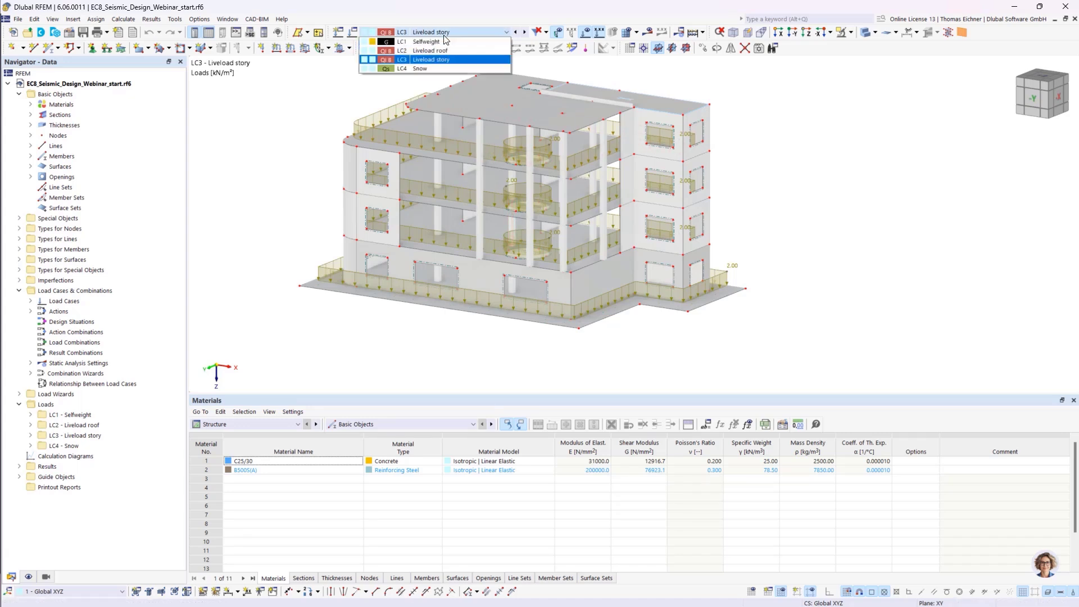
left_click(410, 68)
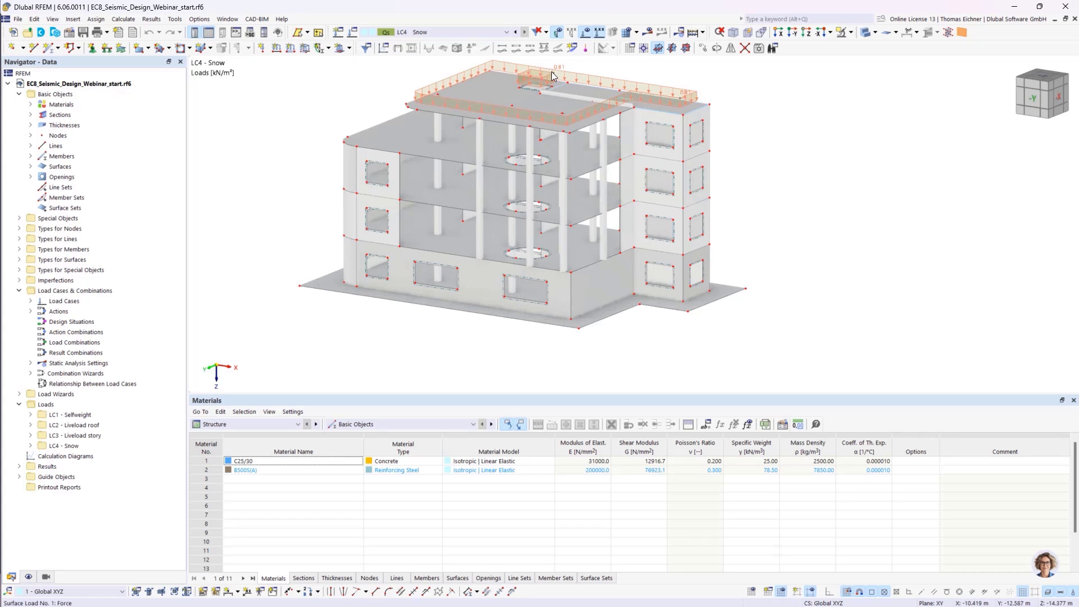
mouse_move(551, 72)
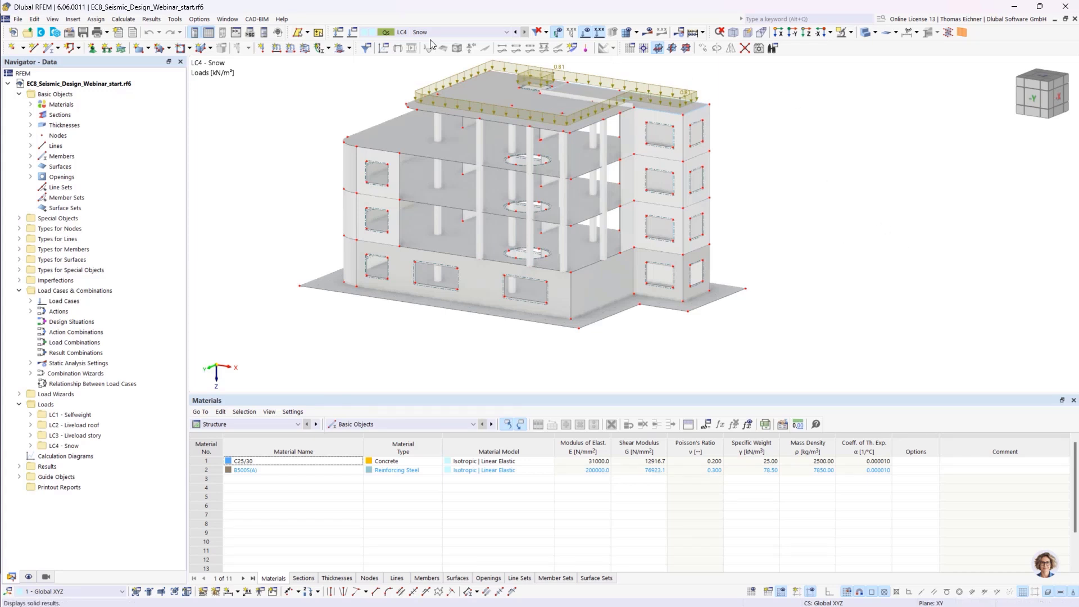
left_click(404, 35)
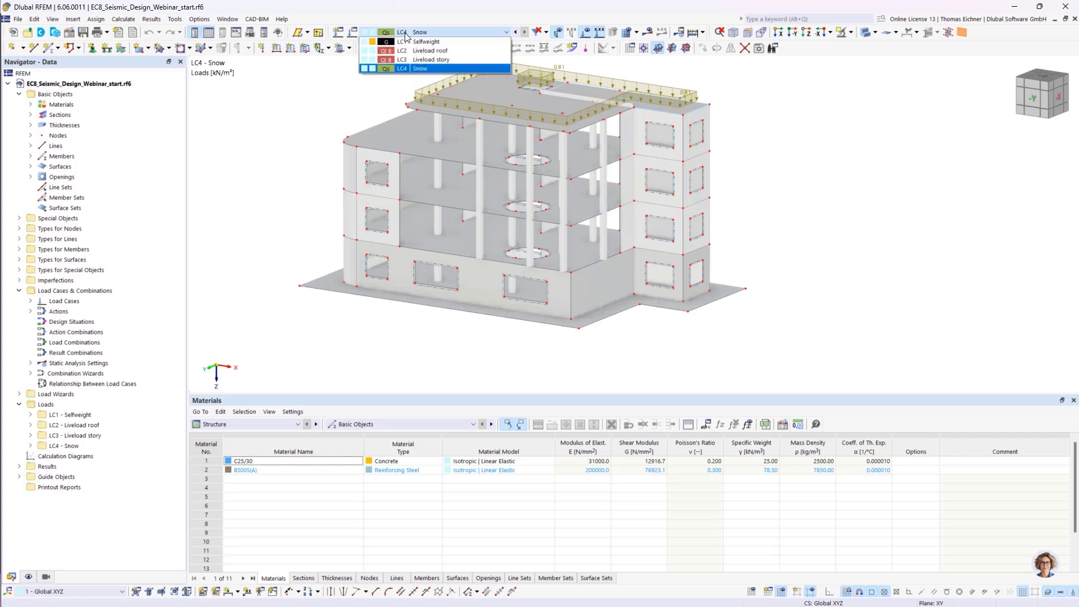
left_click(405, 35)
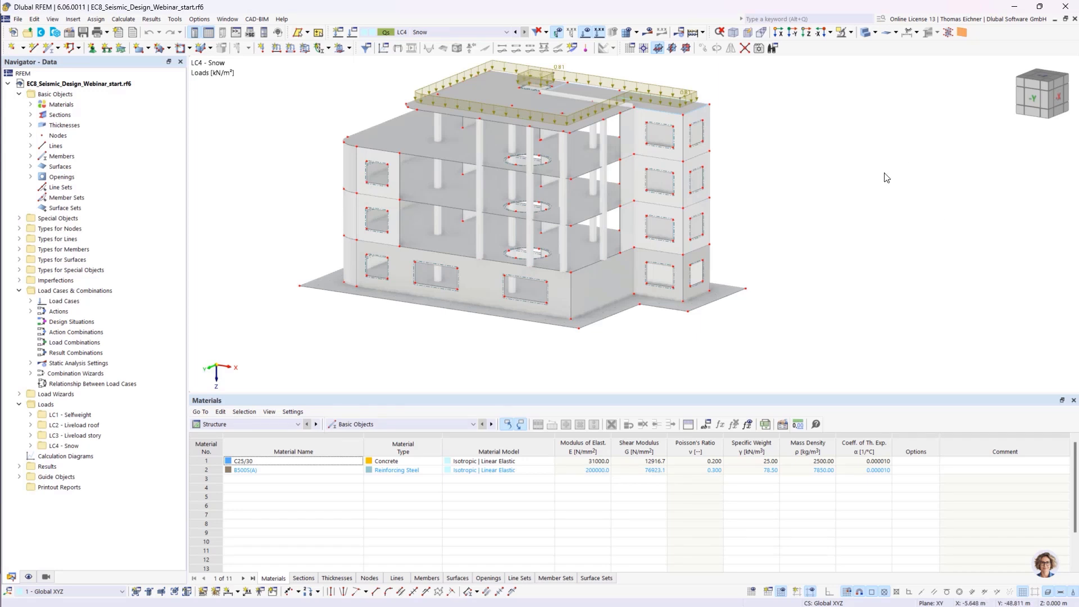
left_click(426, 32)
left_click(429, 43)
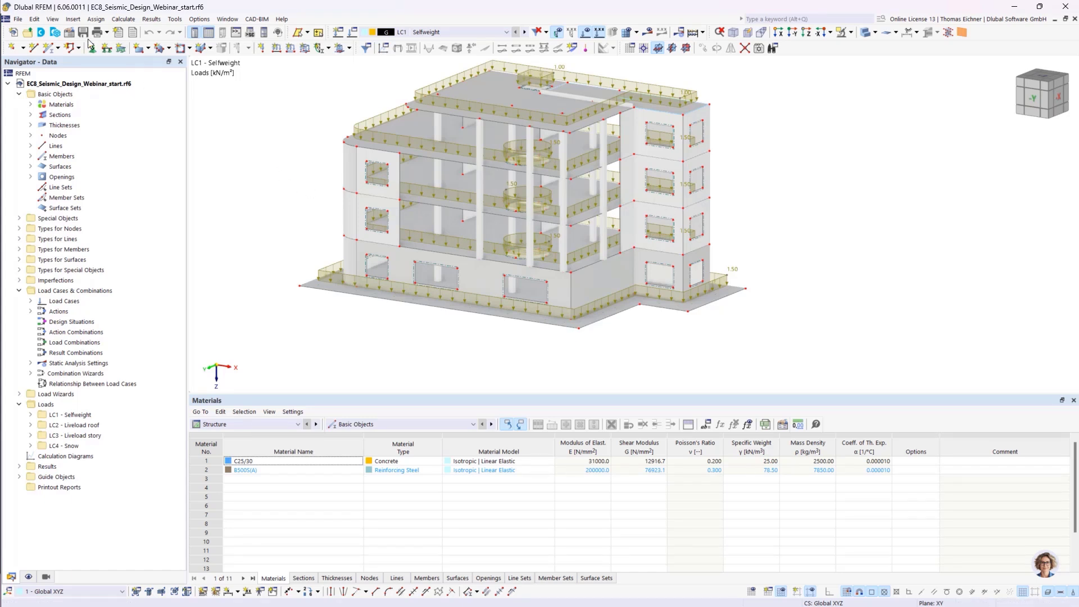
Step: Activate the Modal Analysis add-on in the model's base data
left_click(69, 32)
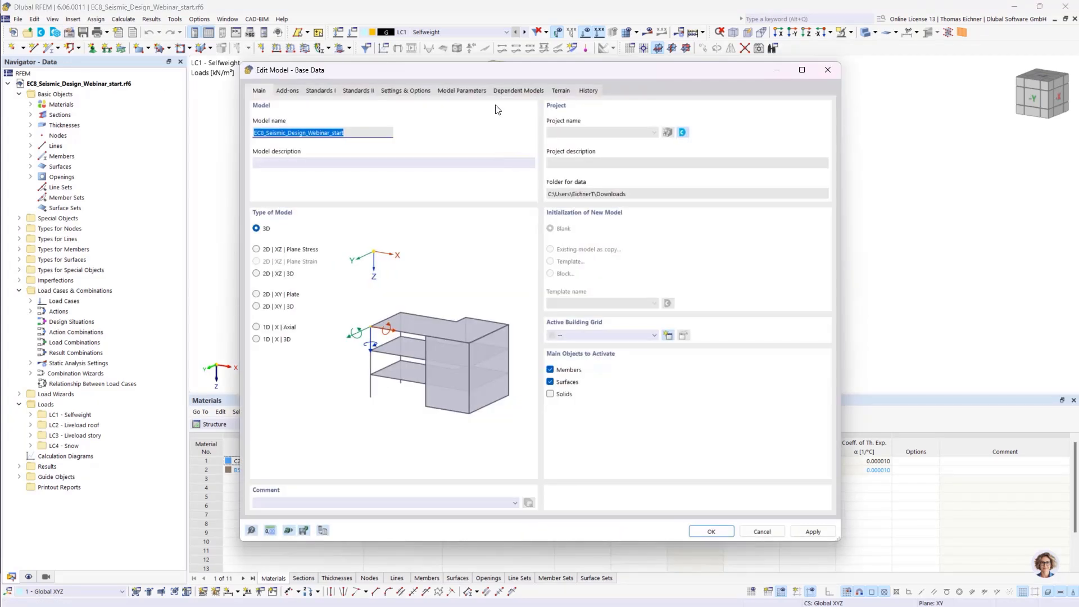
left_click_drag(487, 68, 506, 54)
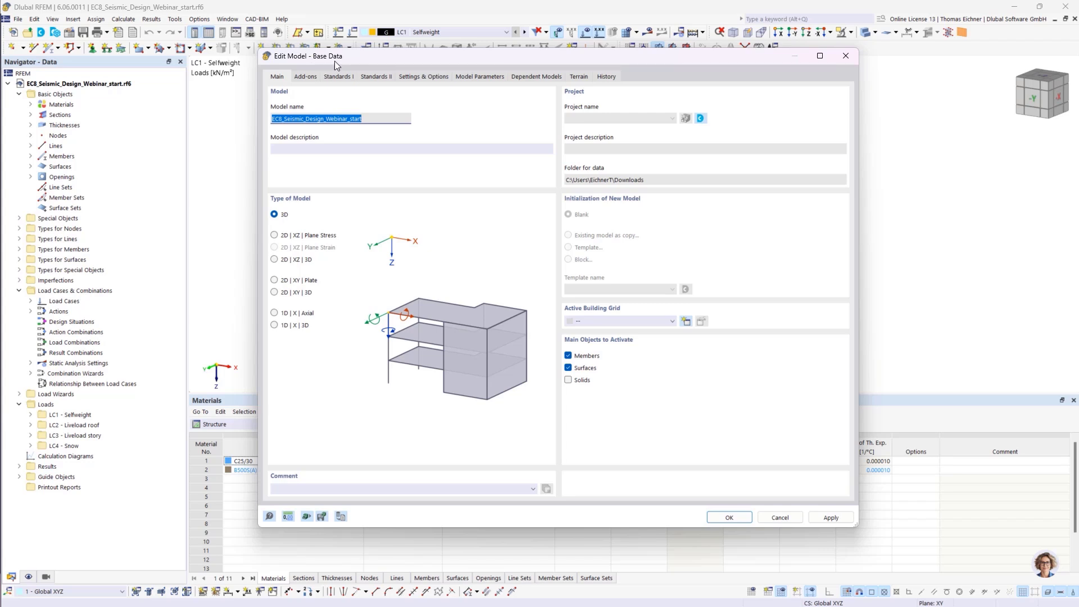
left_click(305, 77)
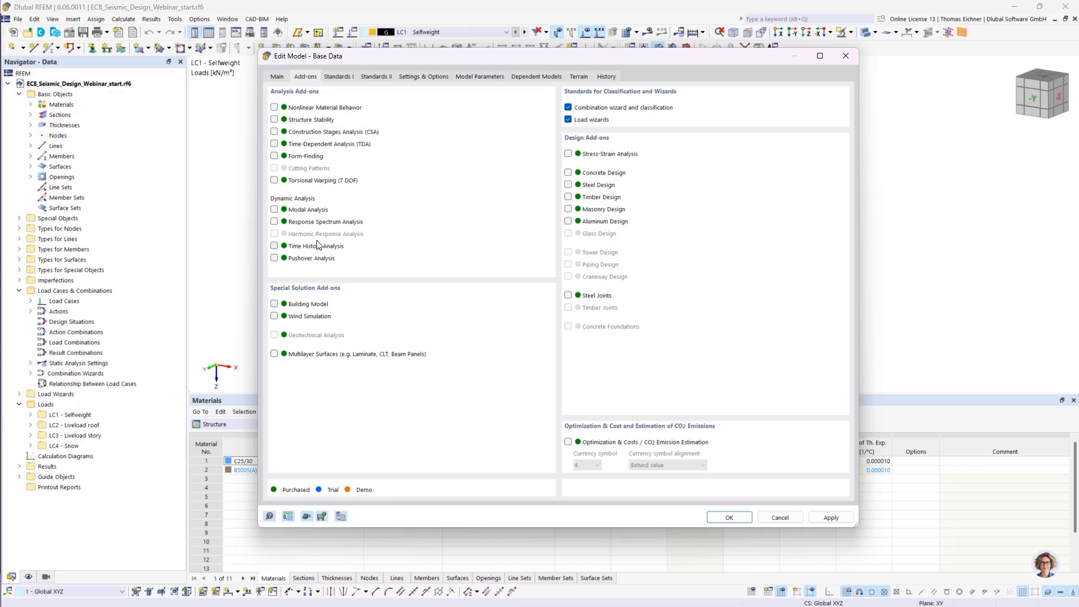
left_click(274, 209)
left_click(274, 222)
left_click(274, 304)
left_click(568, 173)
left_click(568, 172)
left_click(275, 222)
left_click(274, 303)
Step: Check the standards and add-ons selected for the model, and accept the base data
left_click(337, 77)
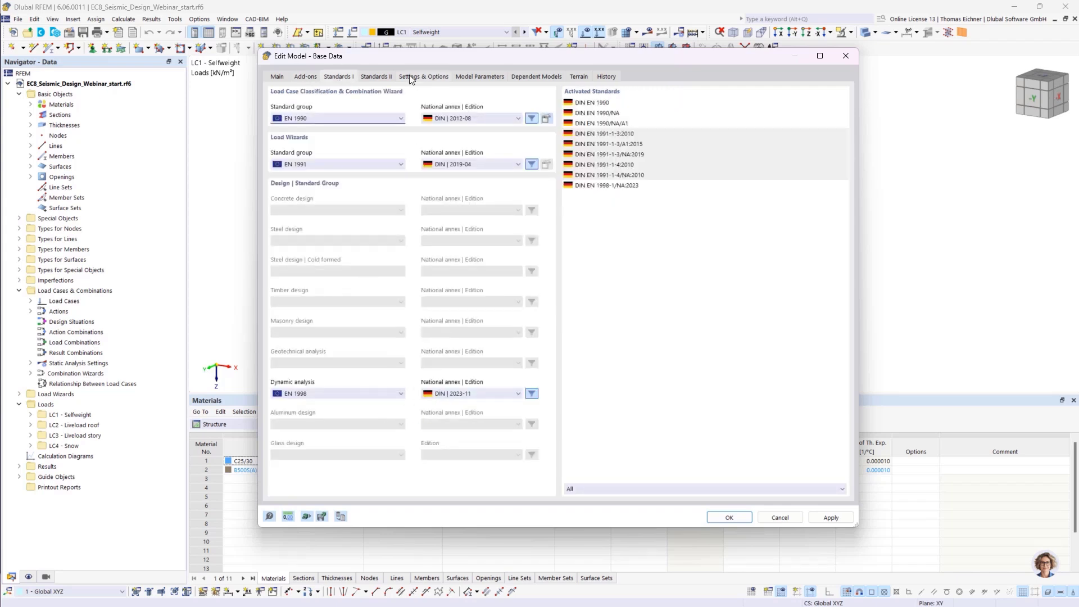
left_click(303, 77)
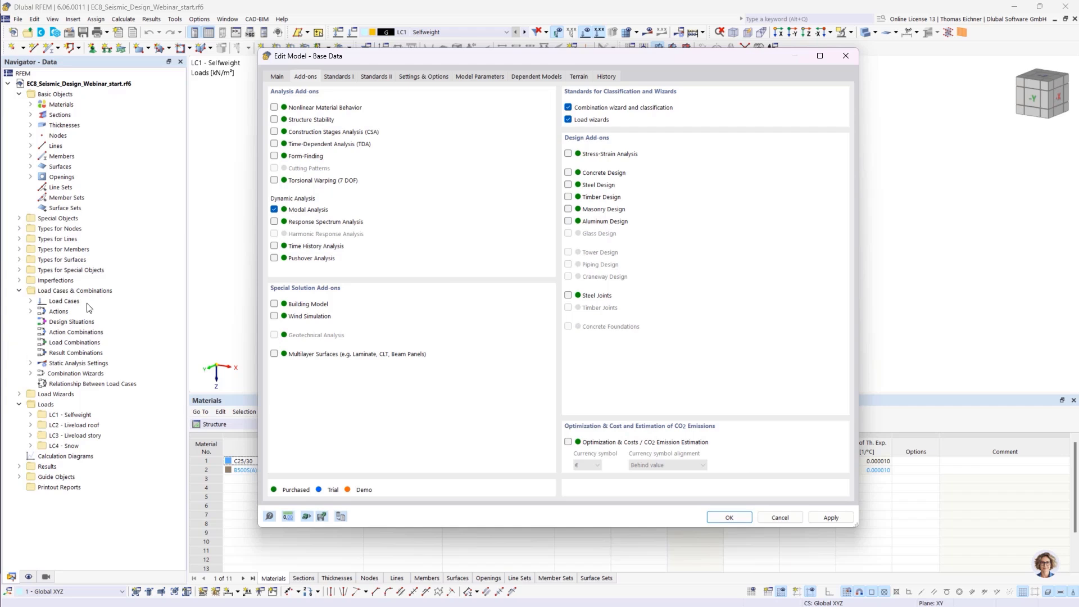
left_click(728, 517)
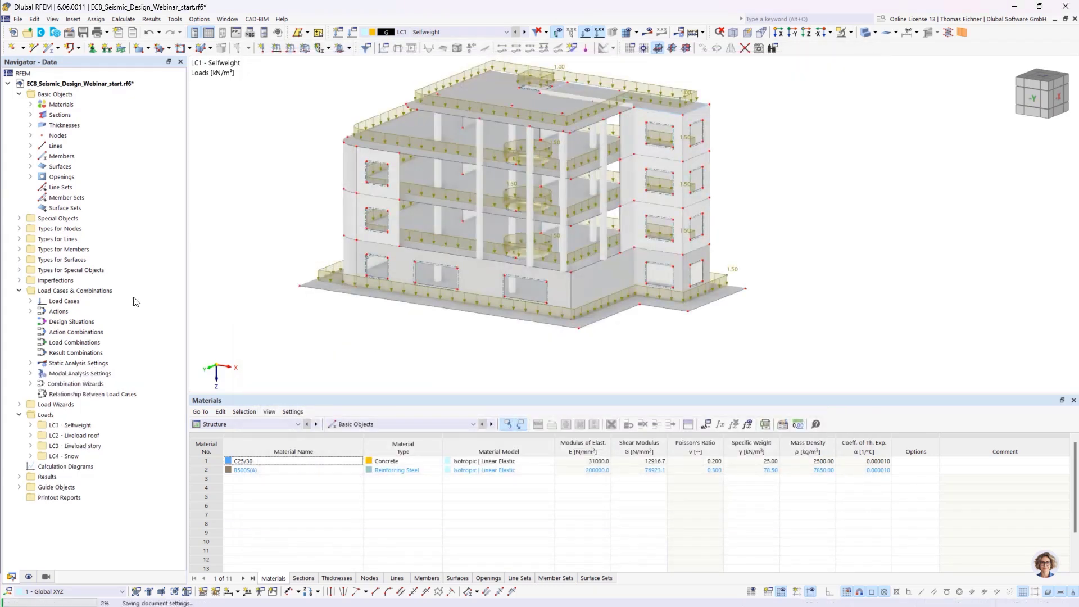
Step: Add a new load case and set its analysis type to Modal Analysis
left_click(74, 374)
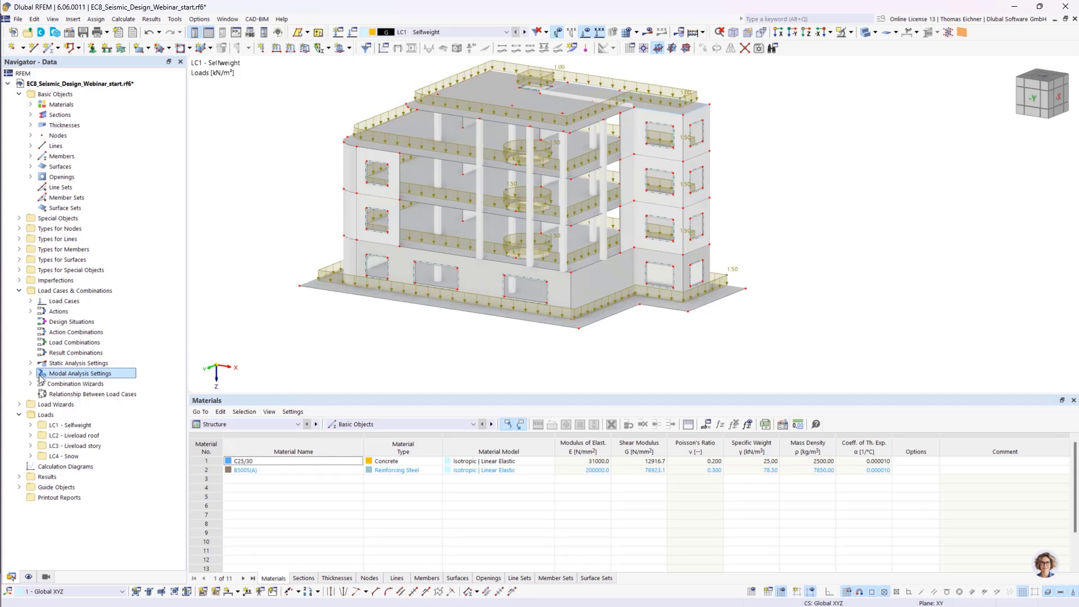
left_click(64, 291)
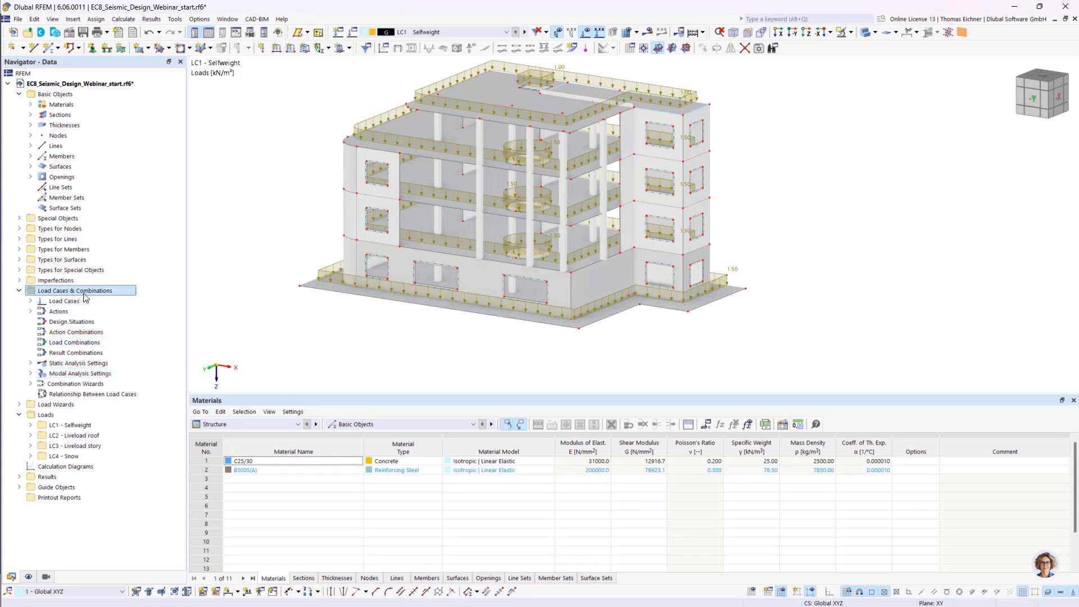
left_click(353, 34)
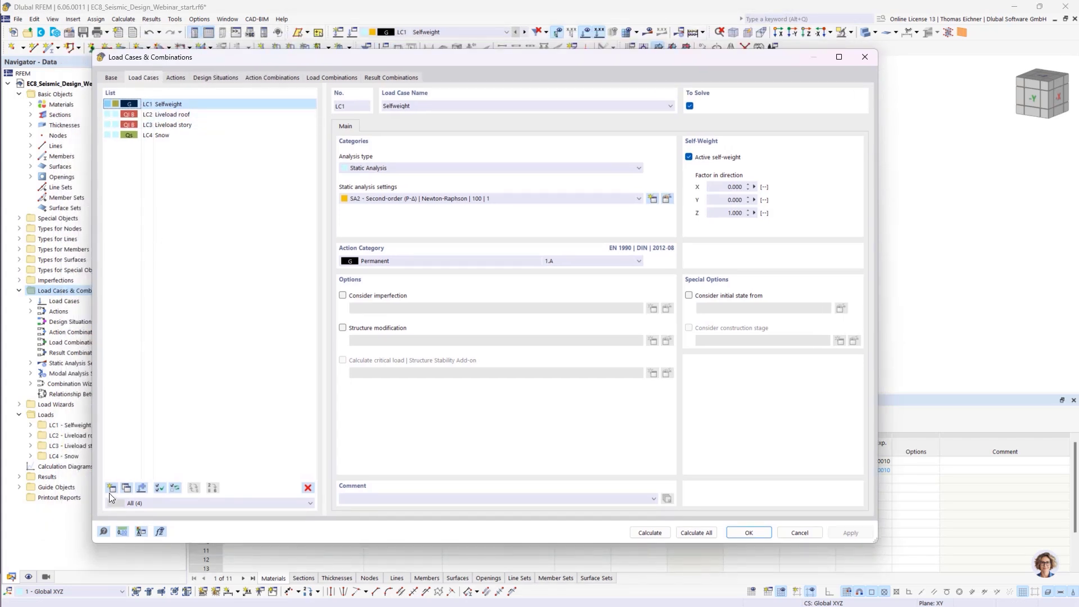
left_click(112, 488)
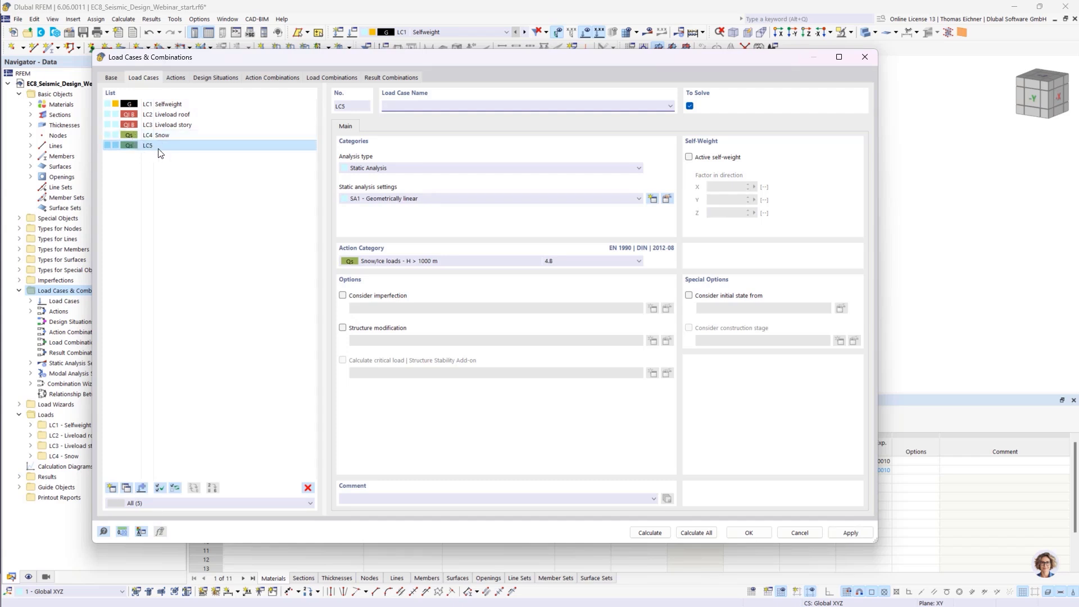
left_click(381, 169)
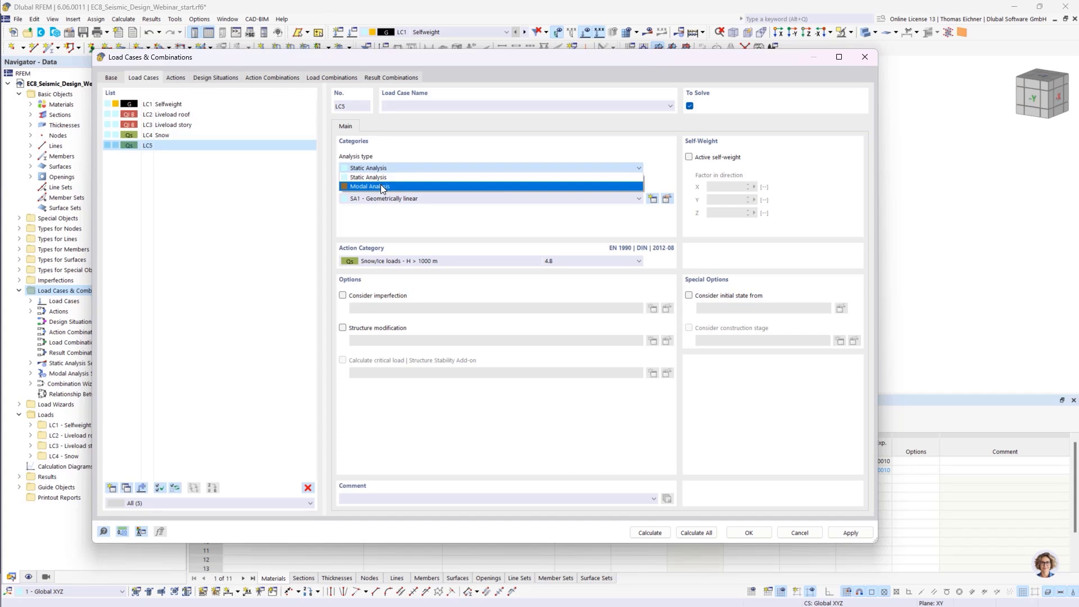
left_click(380, 185)
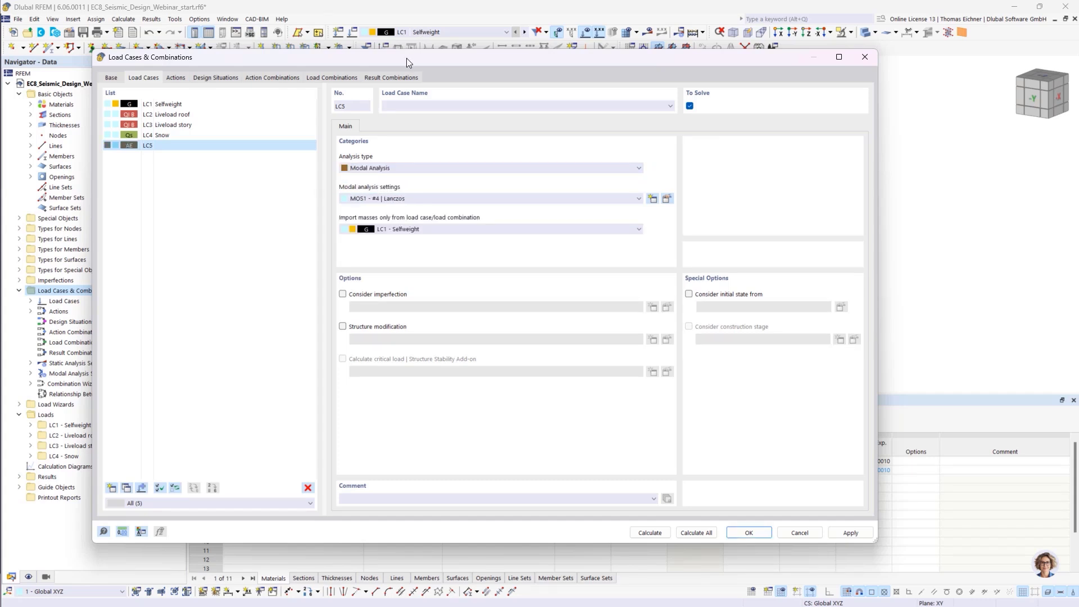
Step: Choose LC1 - Selfweight as the load case from which LC5 imports its masses
left_click_drag(406, 58, 381, 41)
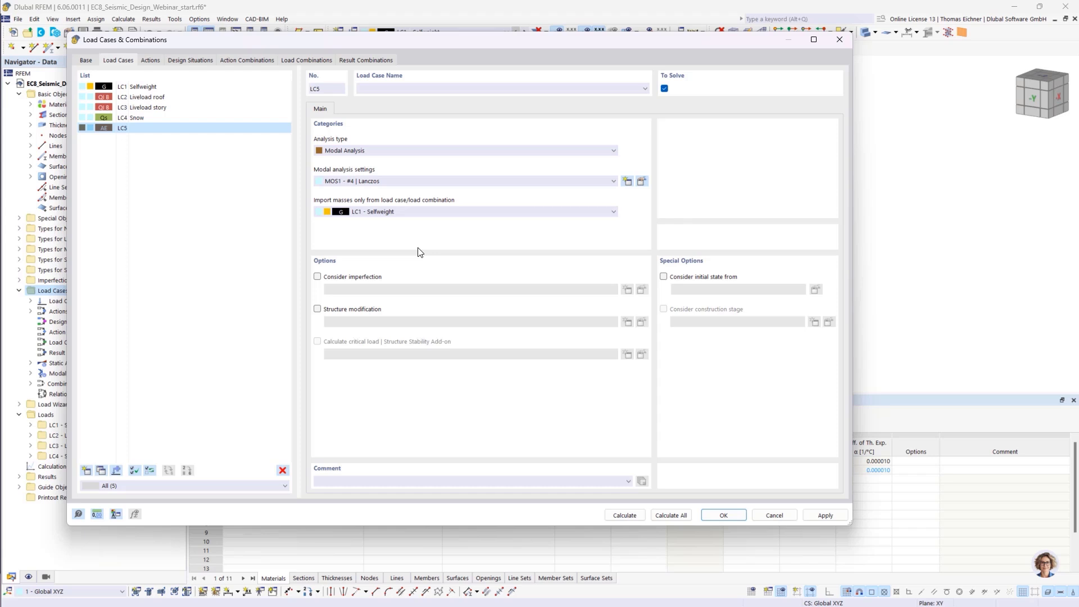
left_click(369, 211)
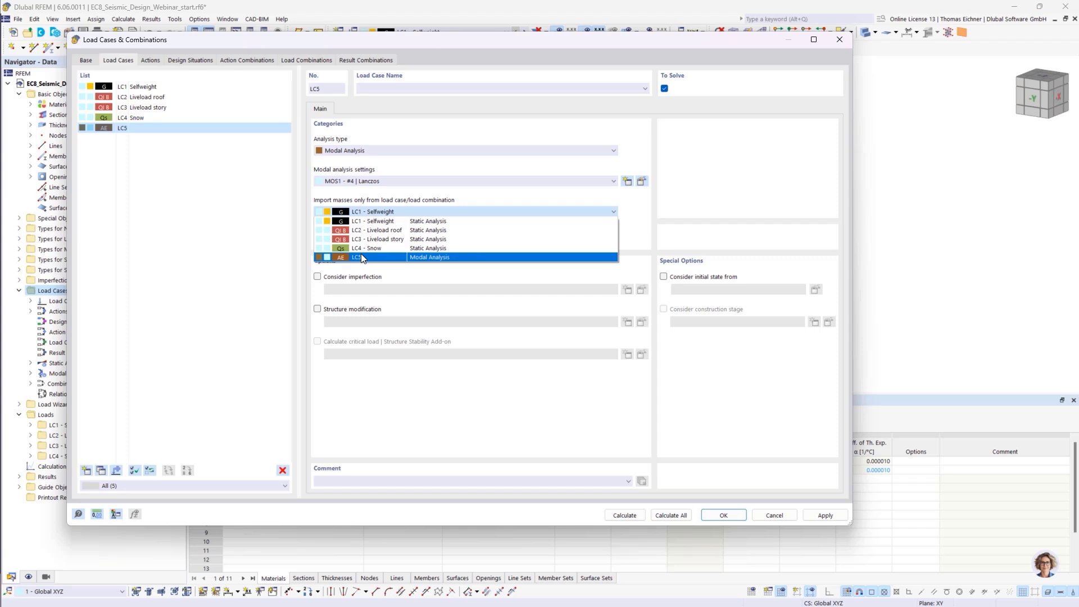
left_click(373, 221)
left_click(373, 214)
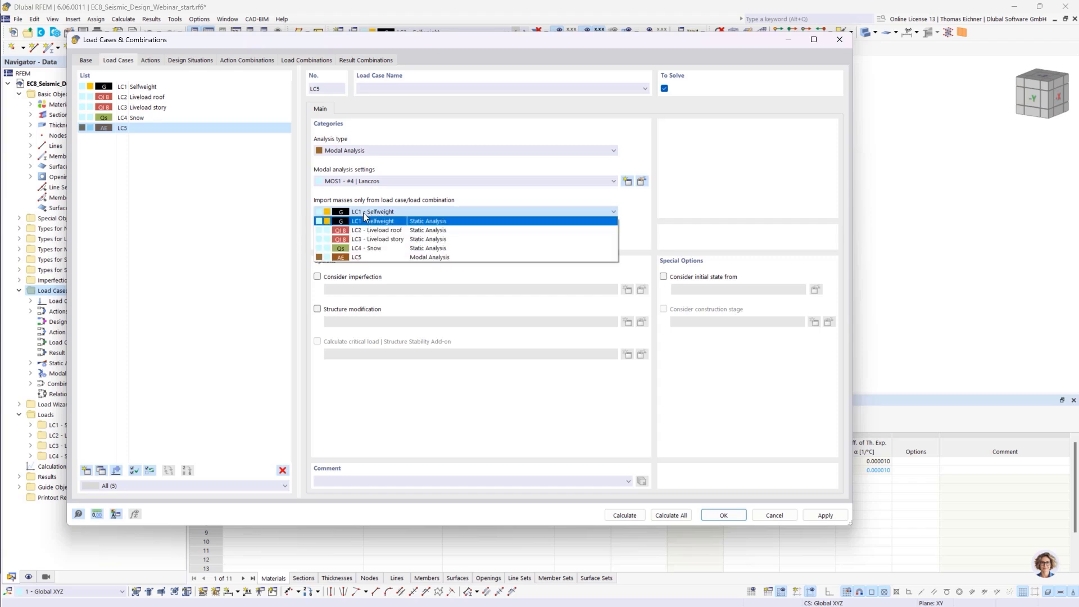
left_click(360, 222)
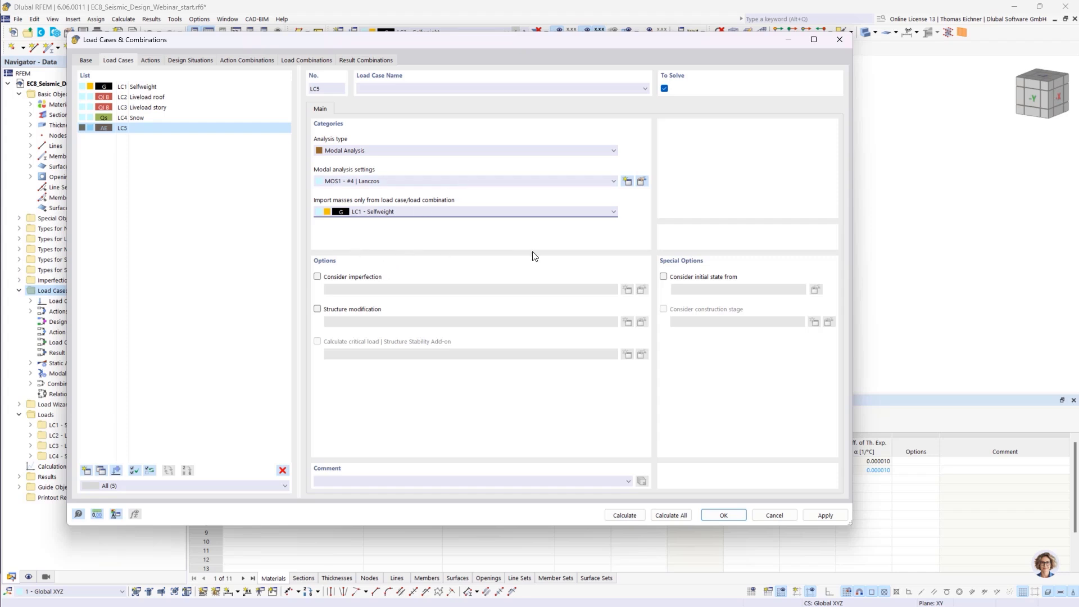
Step: Open the modal analysis settings assigned to LC5 and choose User-Defined as the method for determining the number of modes
left_click(638, 181)
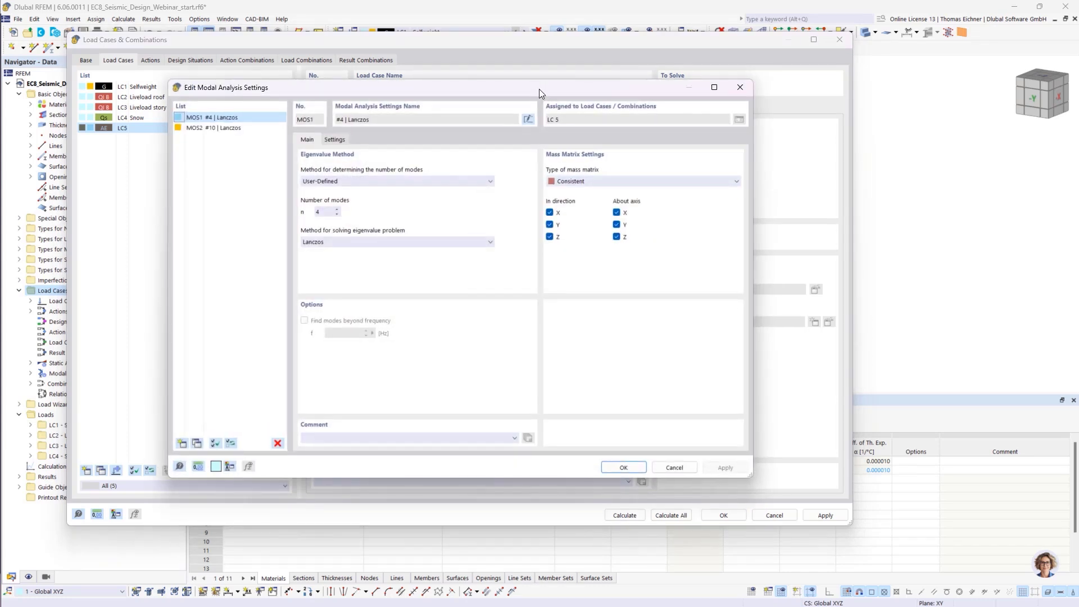
left_click_drag(538, 89, 563, 101)
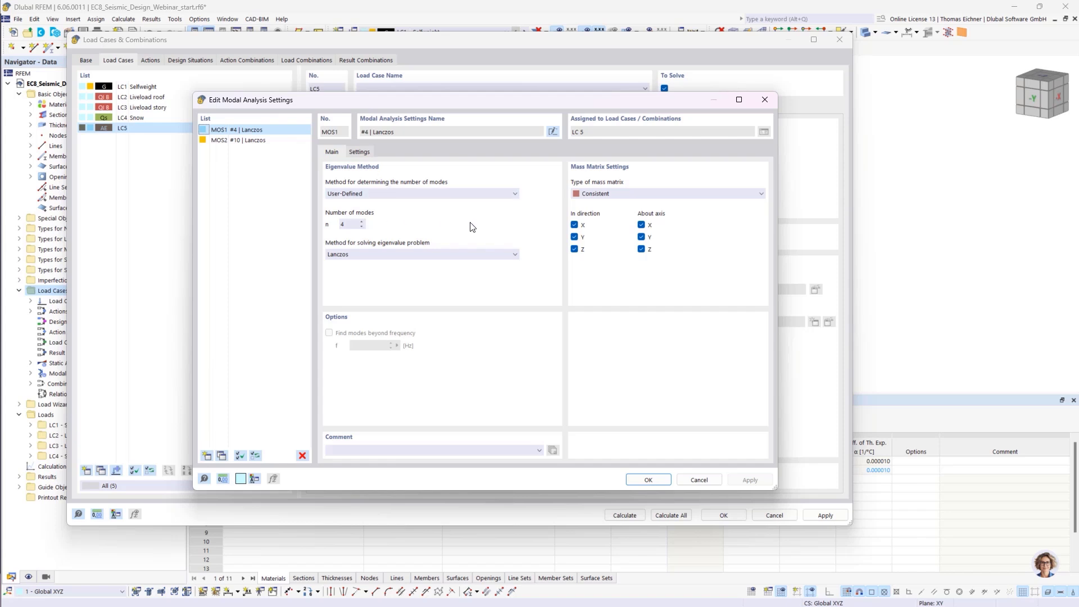
left_click(434, 194)
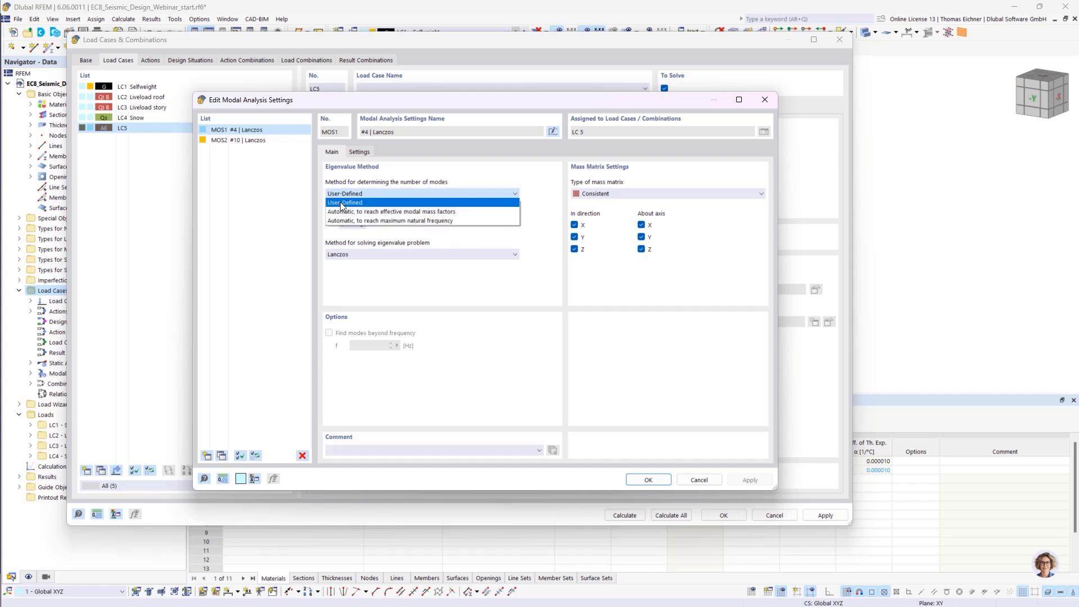
left_click(341, 205)
key("Tab")
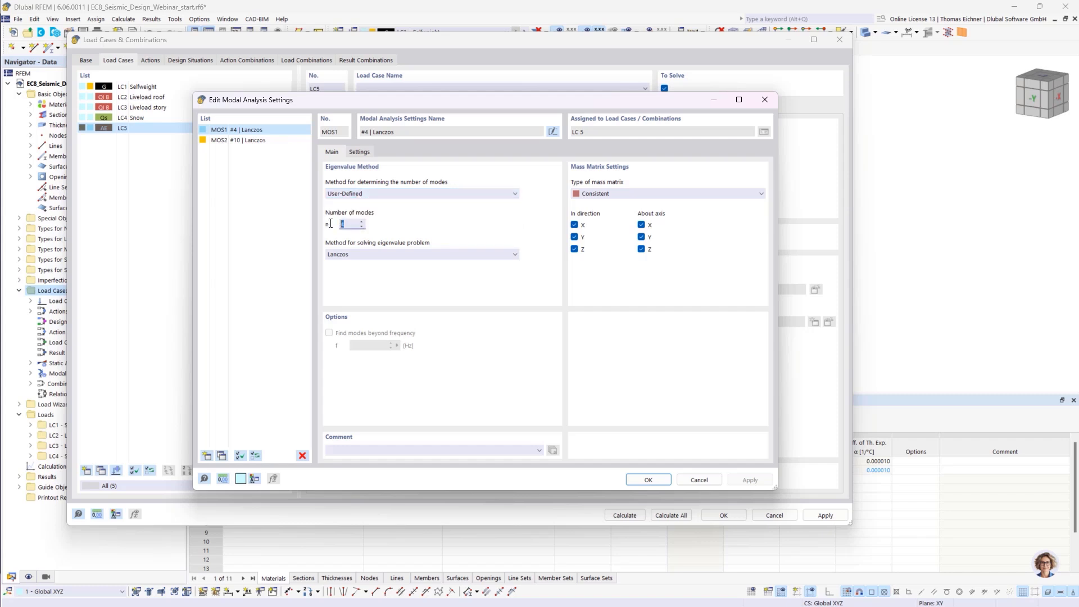
left_click(381, 193)
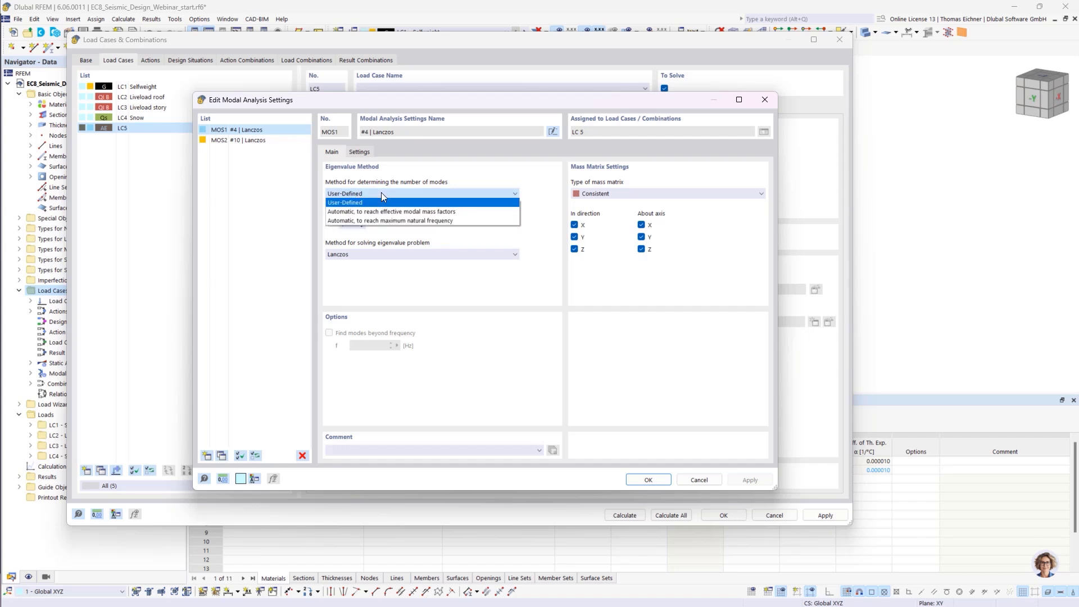
left_click(381, 193)
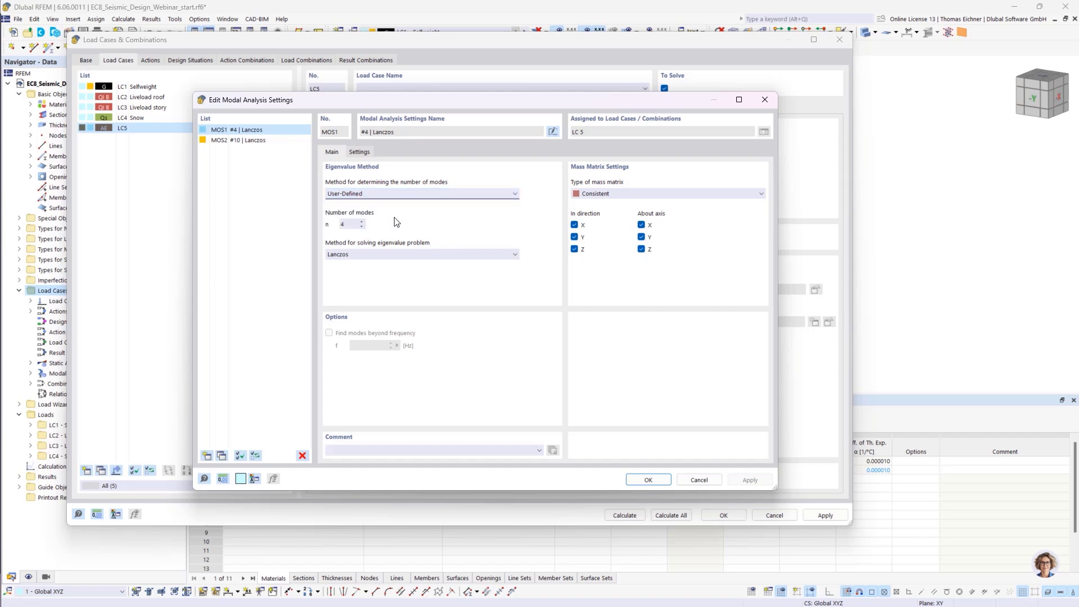
Step: Try the method "Automatic, to reach effective modal mass factors" for determining the number of modes, and inspect its mass factor
left_click(363, 193)
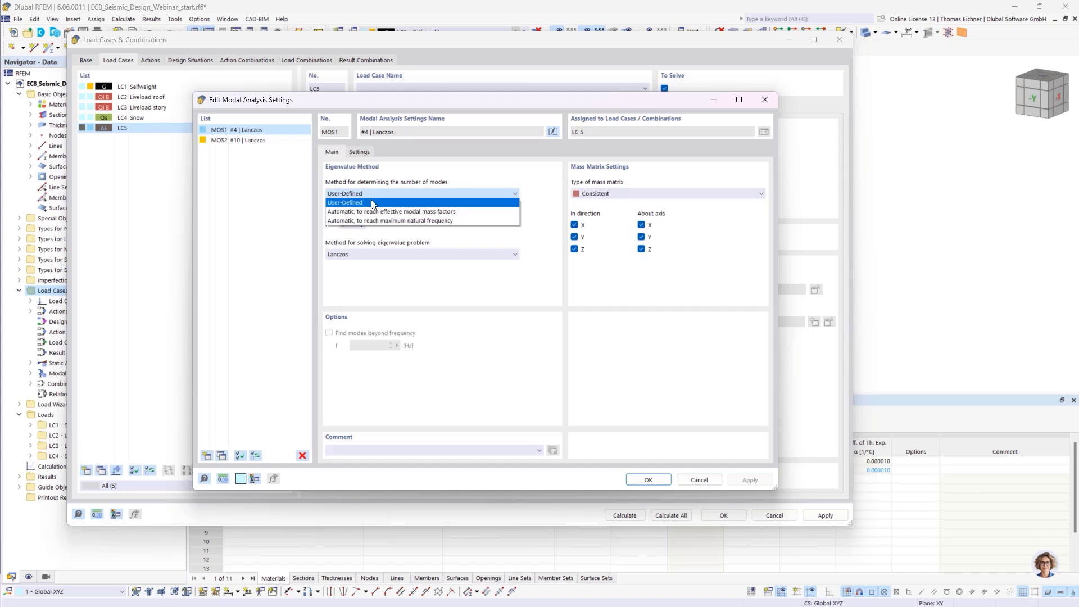
left_click(455, 215)
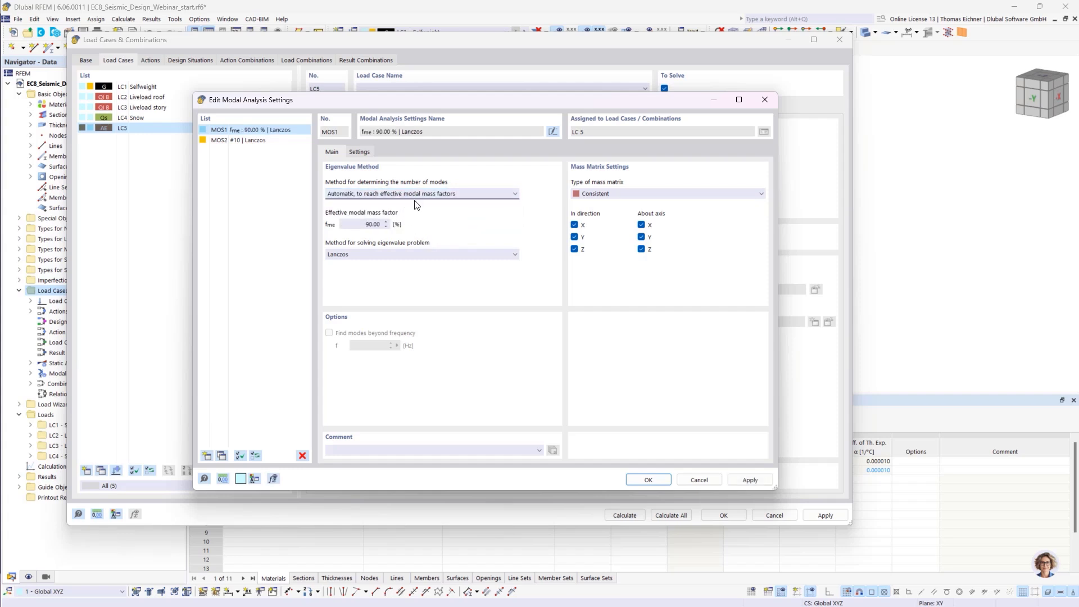
left_click(356, 225)
left_click_drag(360, 226, 405, 225)
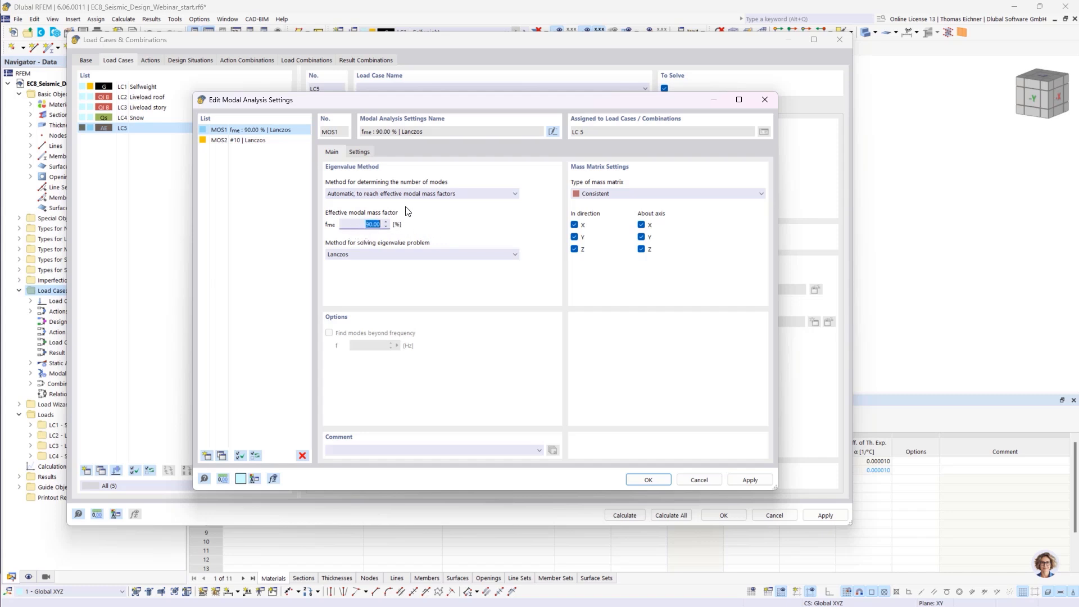
left_click(364, 225)
left_click(424, 195)
left_click(424, 195)
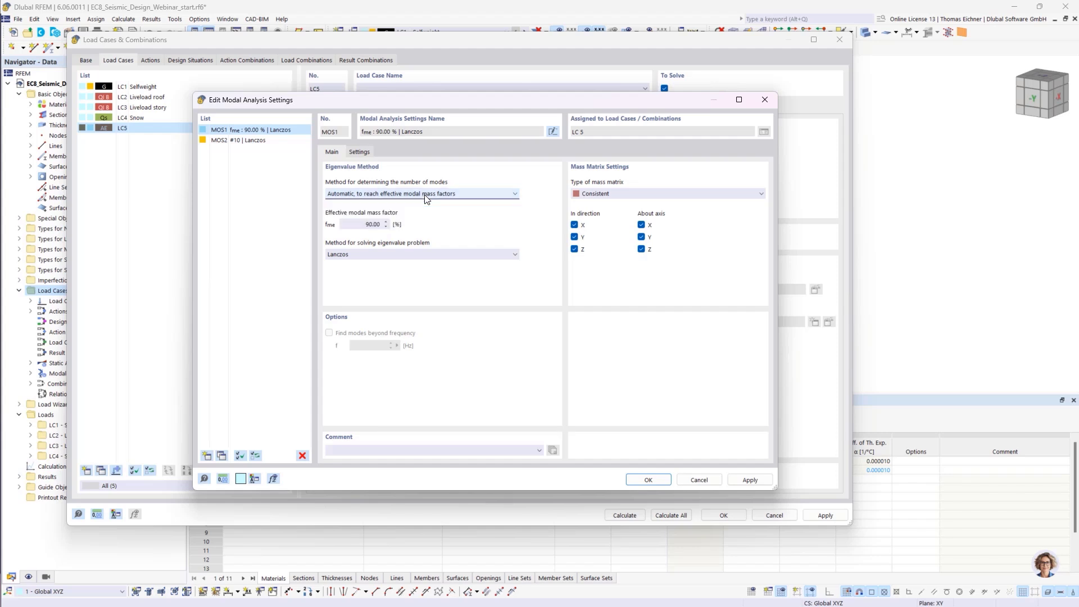
left_click(361, 227)
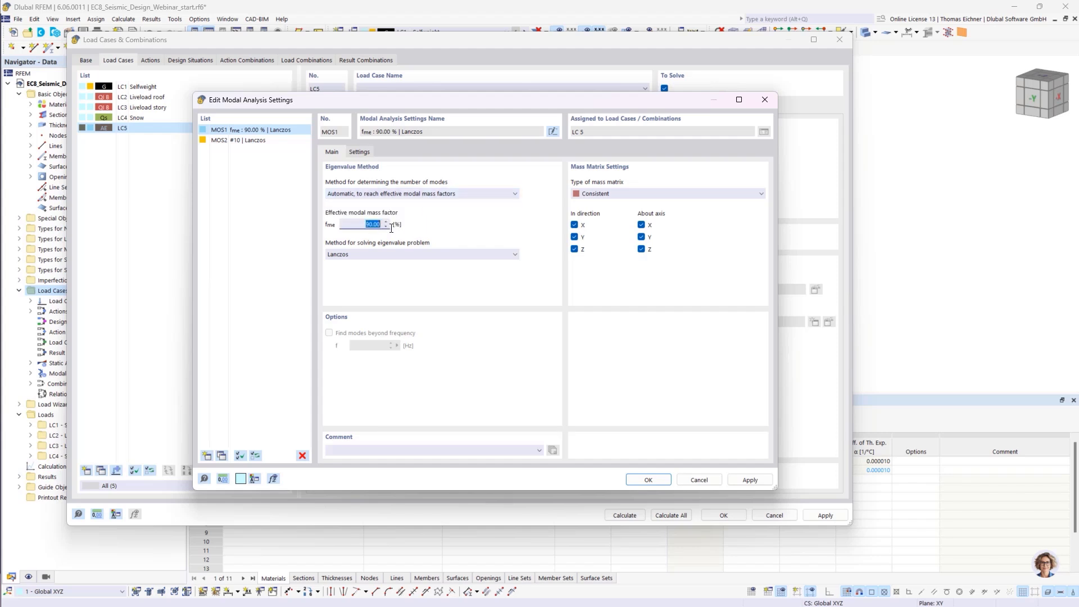
left_click(354, 227)
Step: Try to accept the modal analysis settings with Lanczos as the method for solving the eigenvalue problem
left_click(436, 253)
left_click(358, 254)
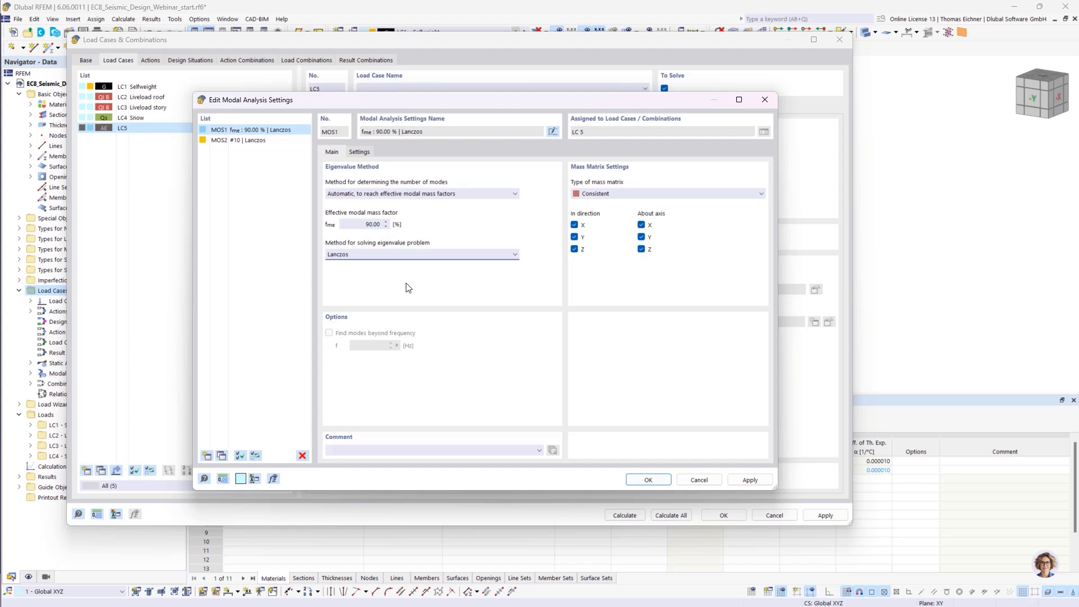
left_click(407, 256)
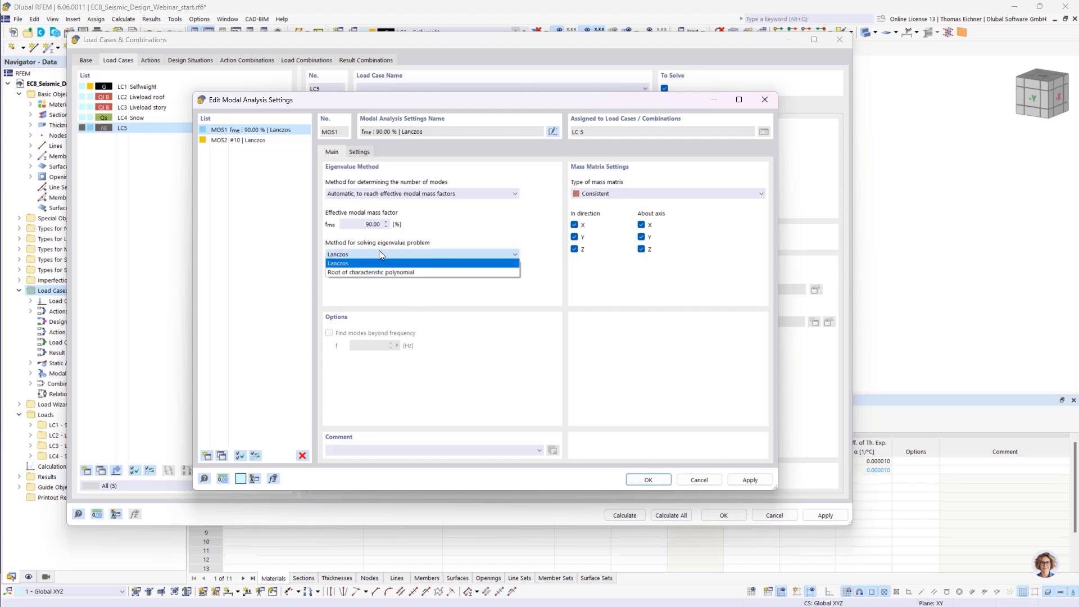
left_click(379, 252)
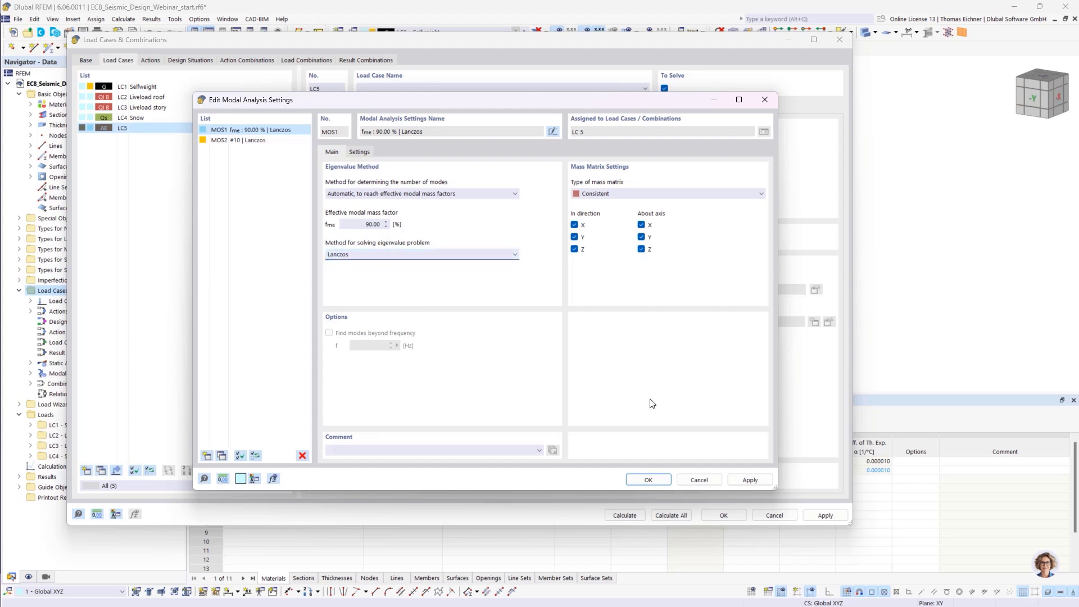
left_click(643, 482)
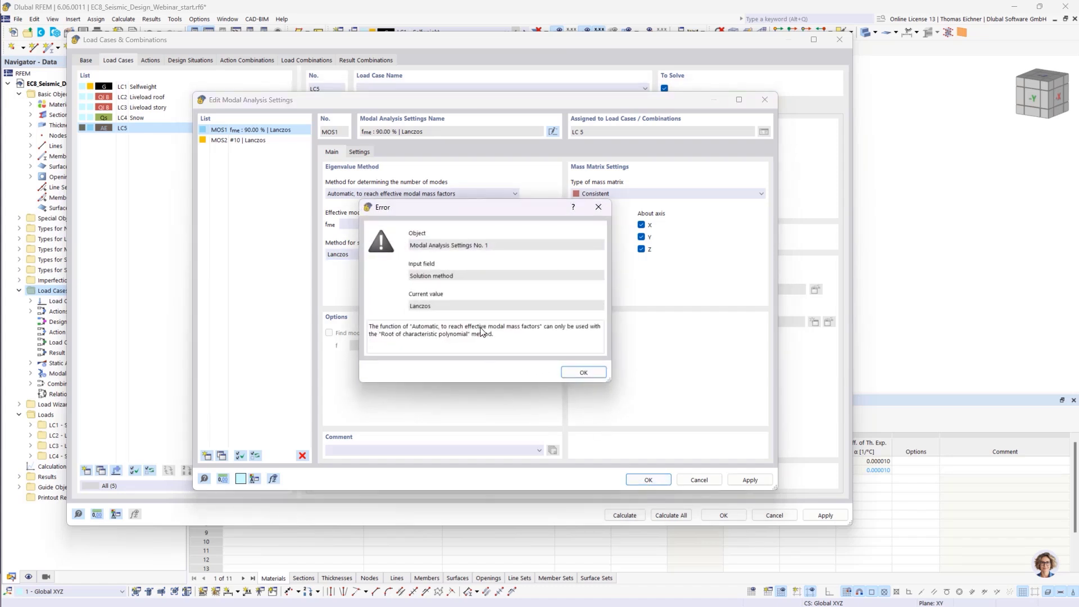
left_click_drag(514, 207, 735, 252)
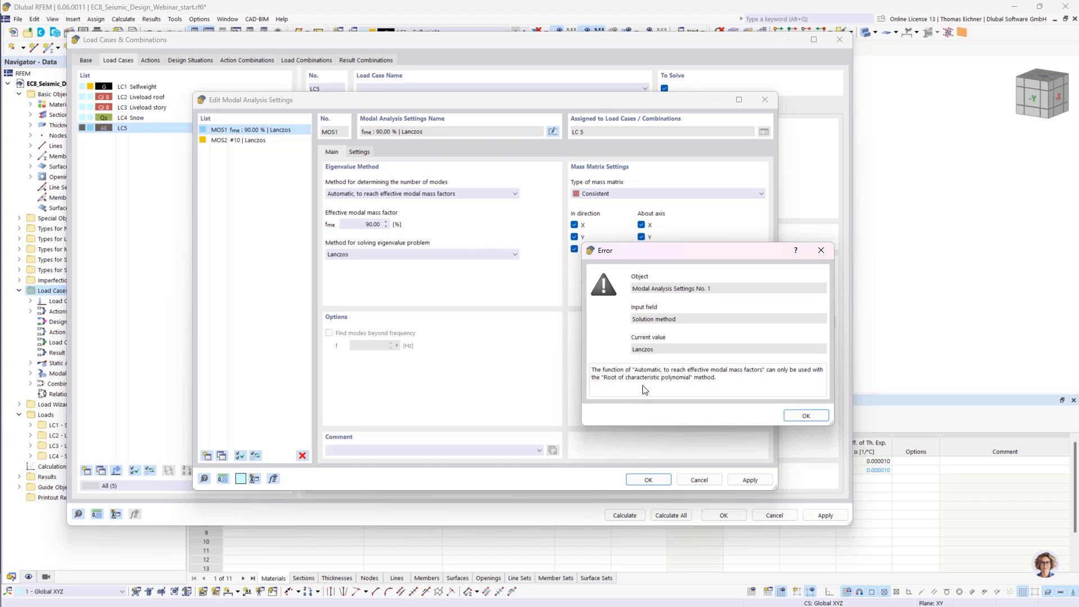
left_click(820, 251)
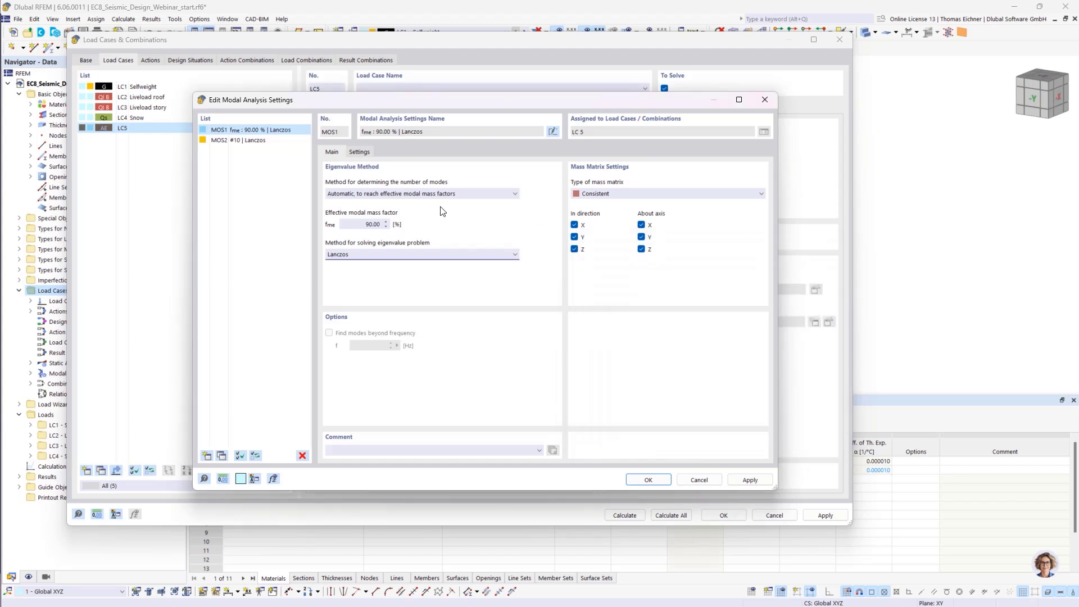
Step: Try the method "Automatic, to reach maximum natural frequency" for determining the number of modes, and inspect its frequency limit
left_click(402, 195)
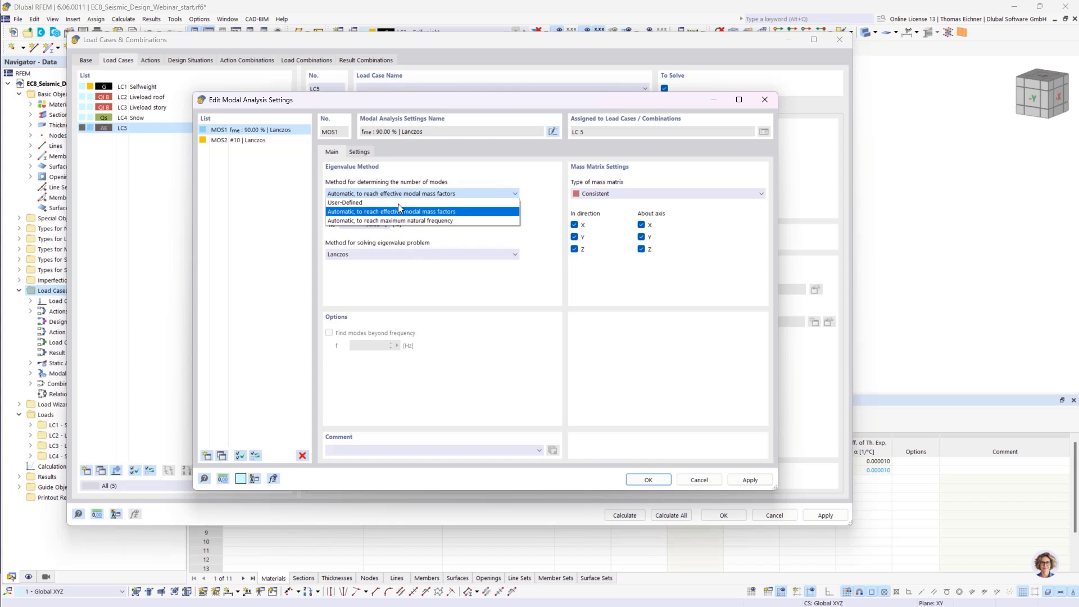
left_click(354, 221)
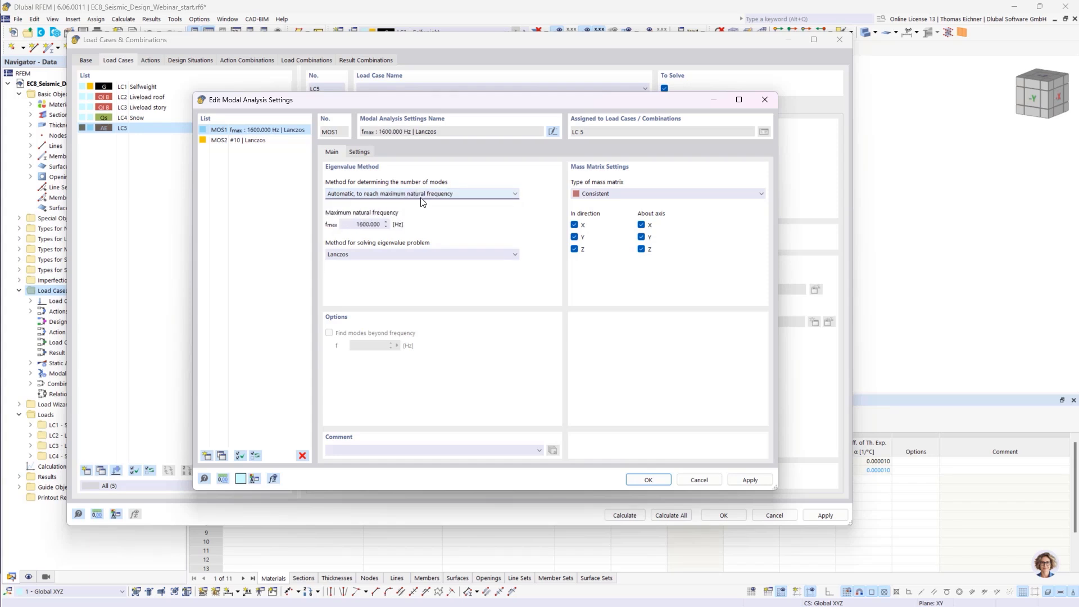
key("Tab")
left_click(351, 225)
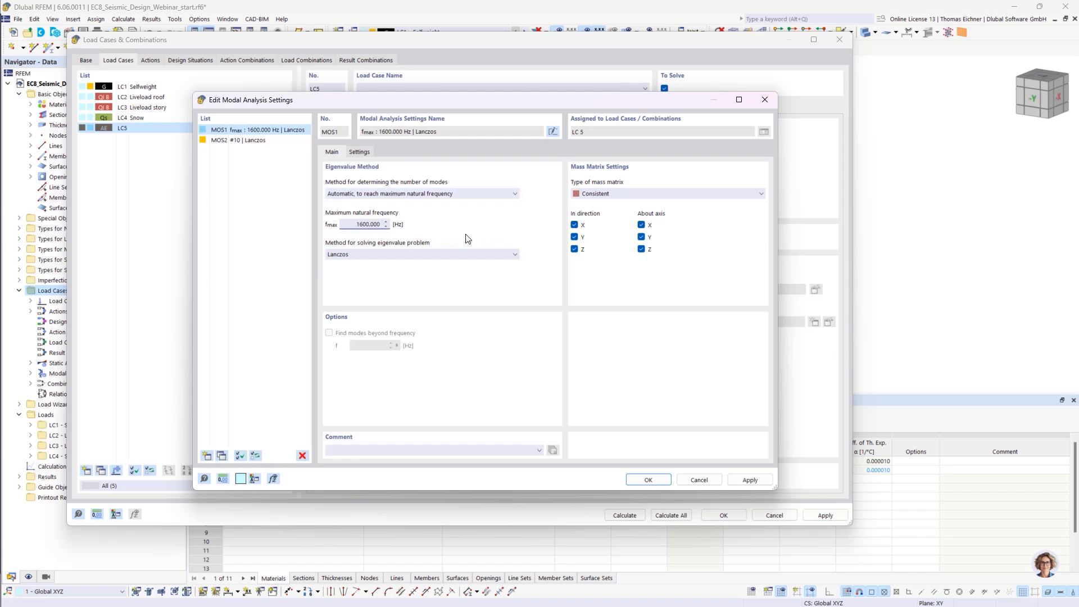
left_click_drag(352, 224, 391, 225)
Step: Return the method for determining the number of modes to User-Defined
left_click(453, 194)
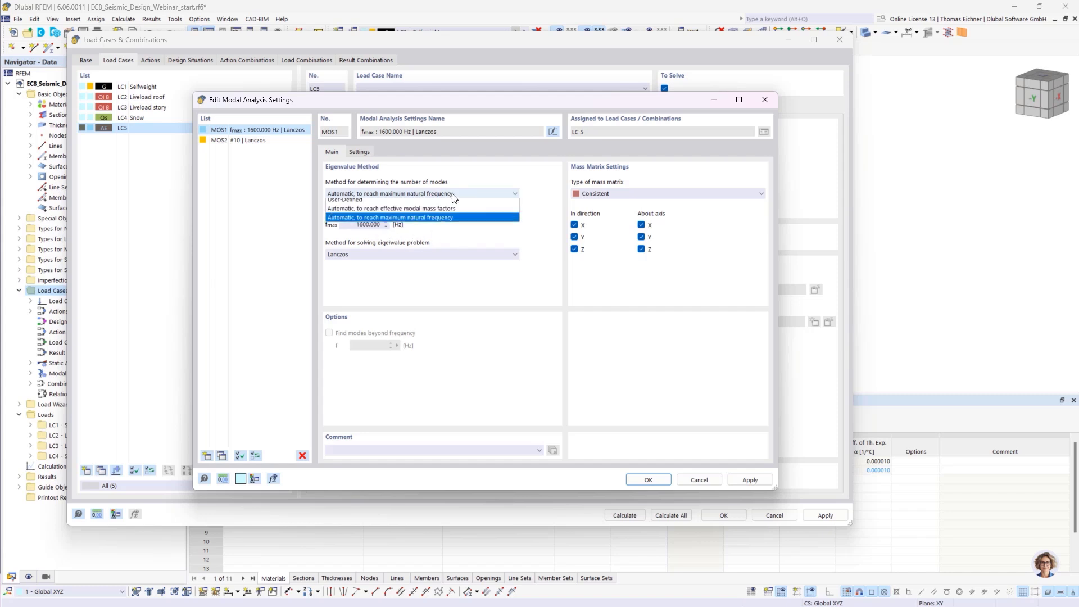
left_click(344, 203)
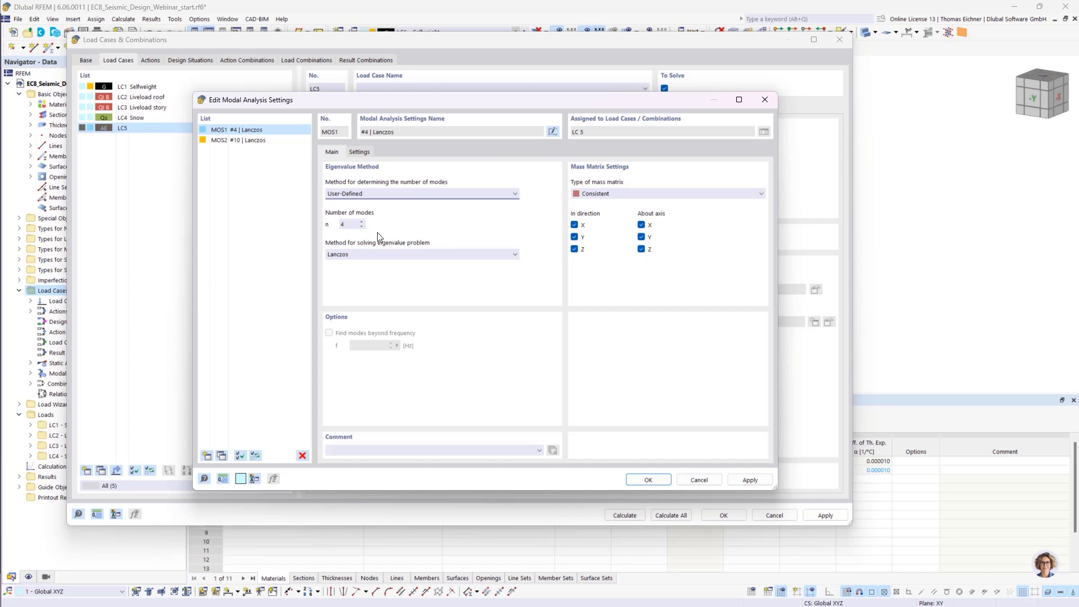
left_click(348, 224)
left_click_drag(348, 224, 288, 224)
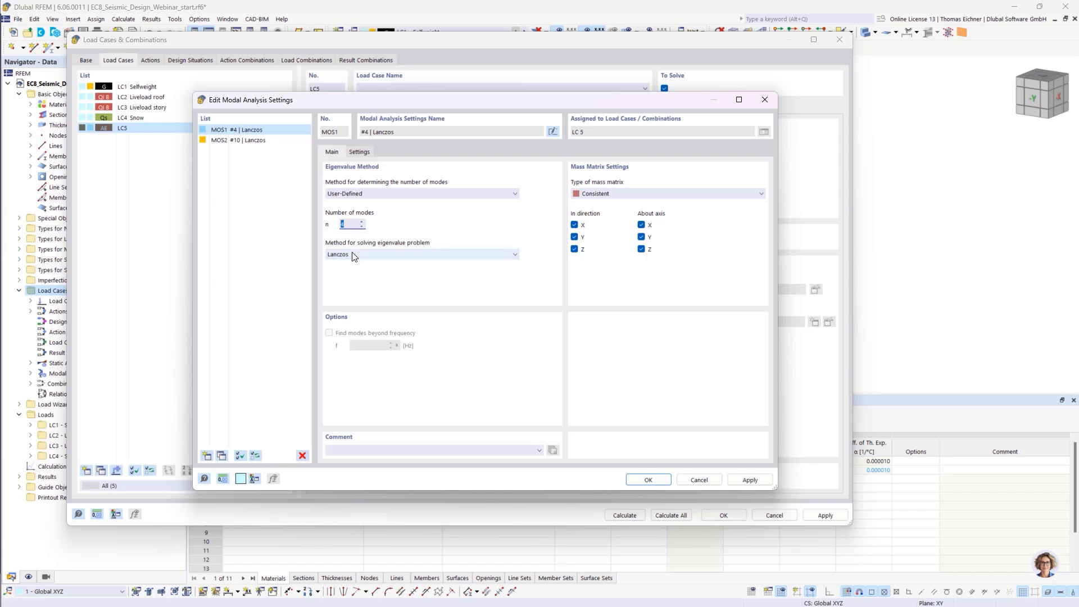
key("Tab")
Step: Limit the masses in MOS1 to the X and Y directions and rotation about Z, deactivating direction Z and rotation about X and Y
left_click_drag(486, 103, 748, 178)
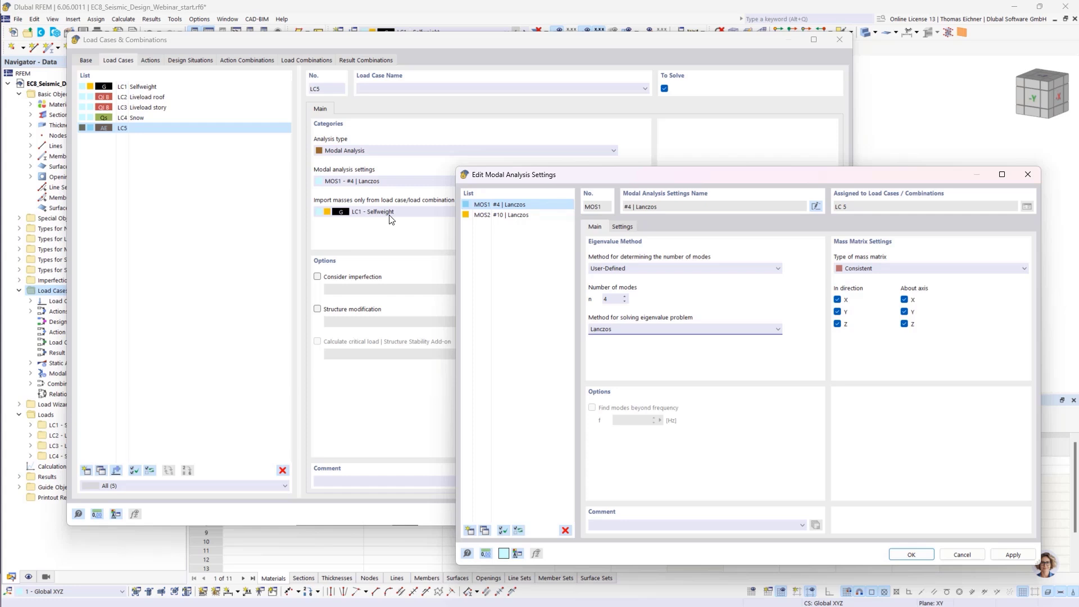
left_click_drag(637, 178, 405, 107)
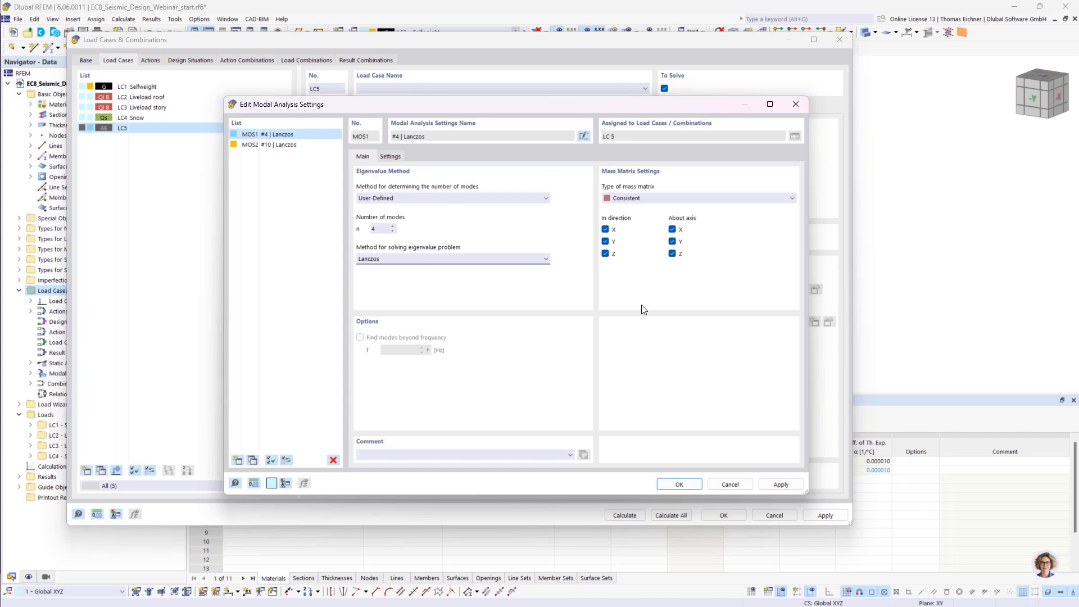
left_click(606, 253)
left_click(672, 229)
left_click(672, 229)
left_click(672, 242)
left_click(671, 254)
Step: Compare the mass matrix types and set the type of mass matrix to Diagonal
left_click(650, 200)
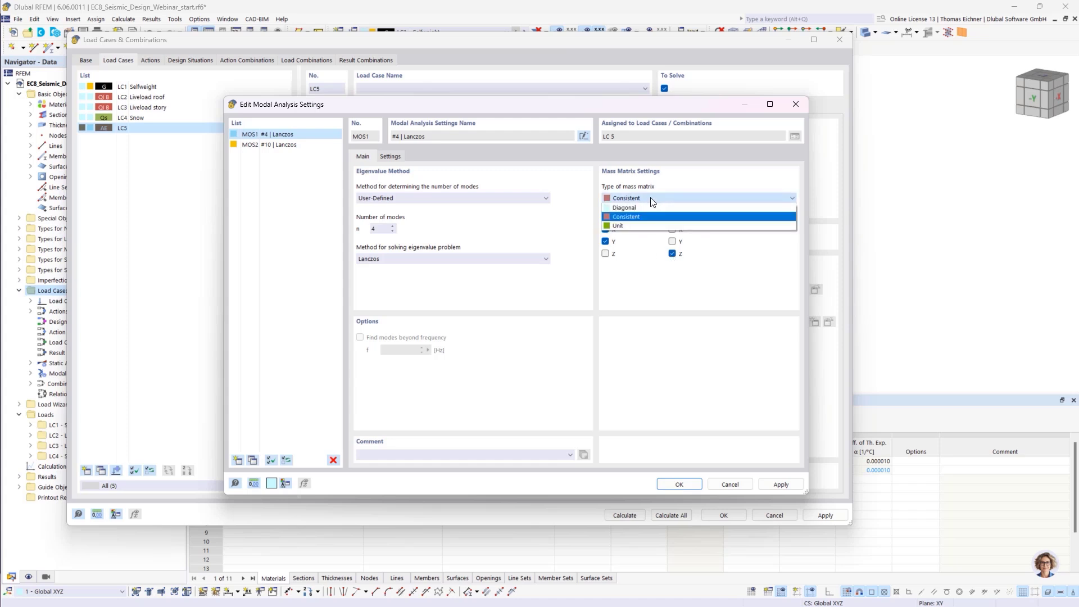
left_click(650, 200)
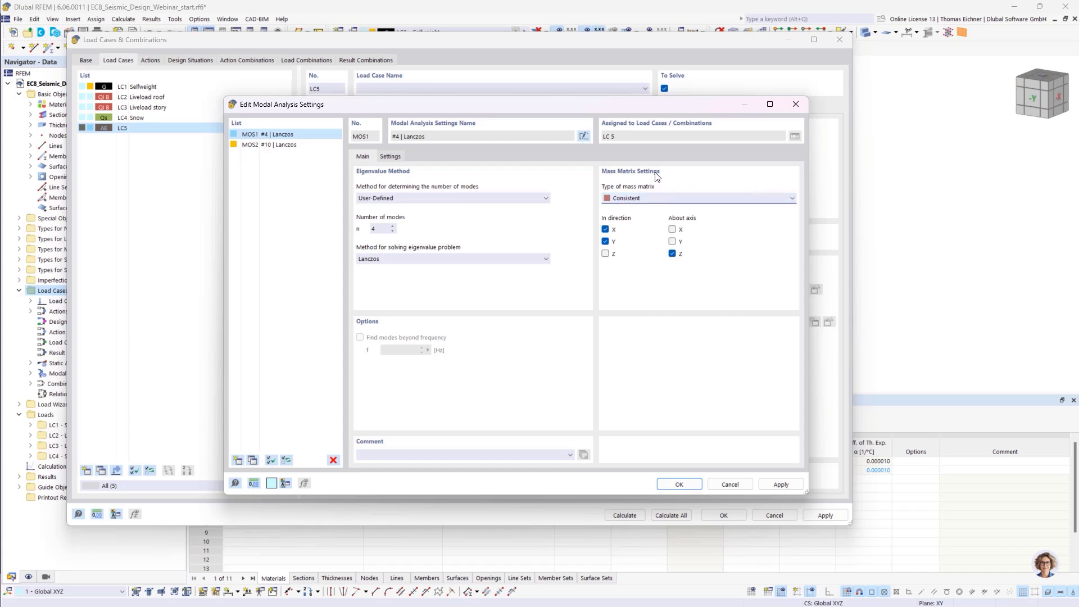
left_click(672, 201)
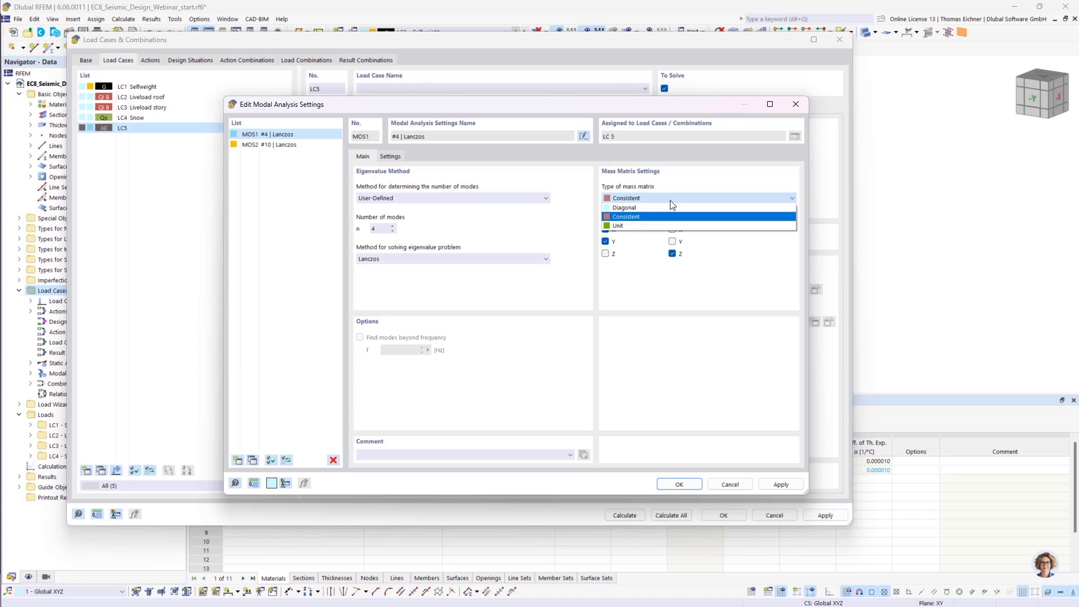
left_click(636, 207)
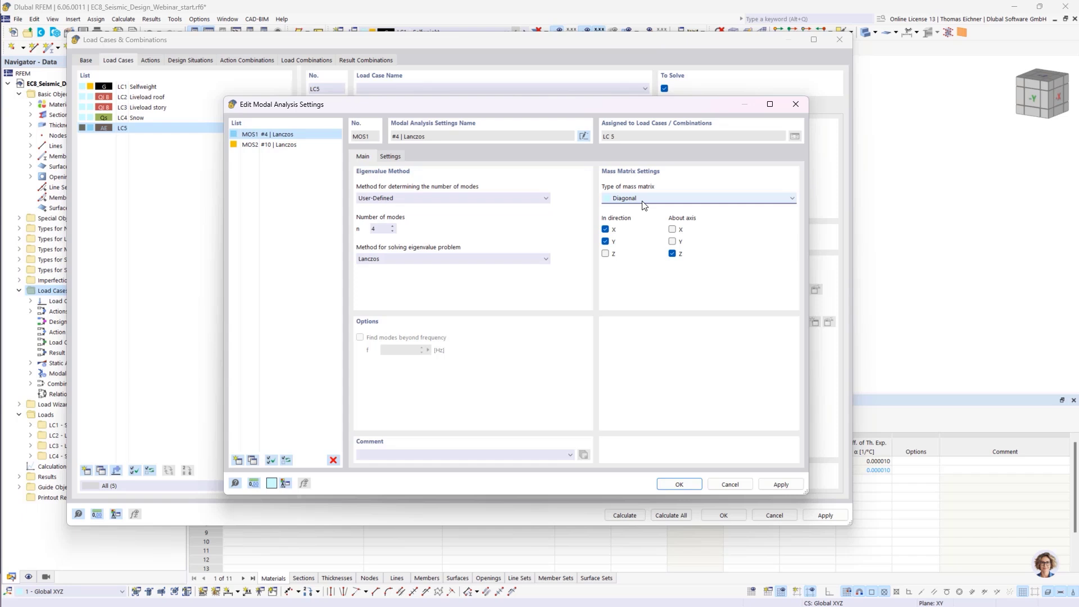
left_click(643, 203)
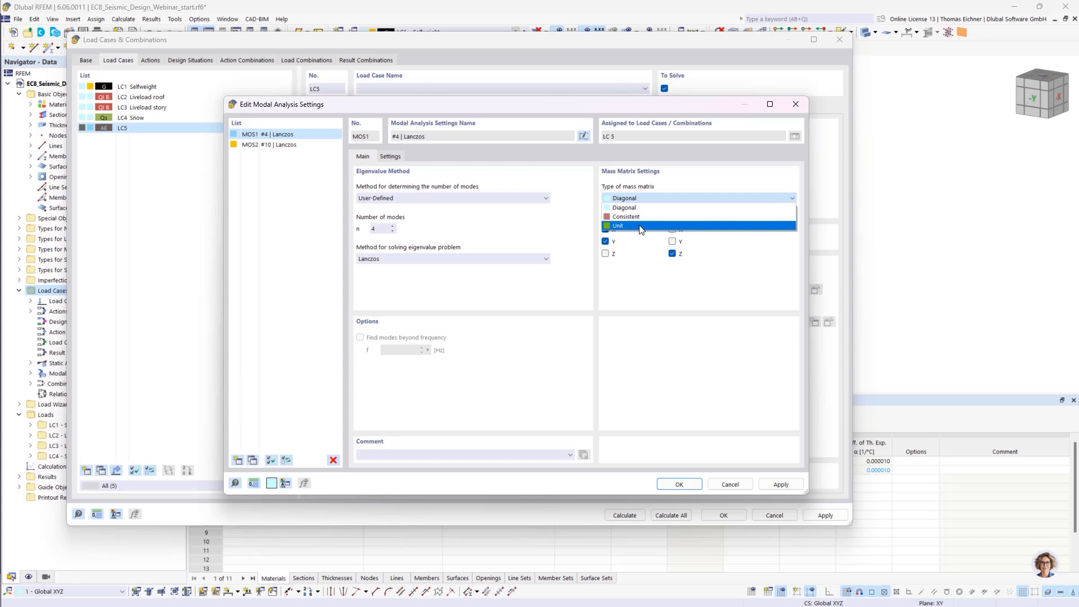
left_click(650, 310)
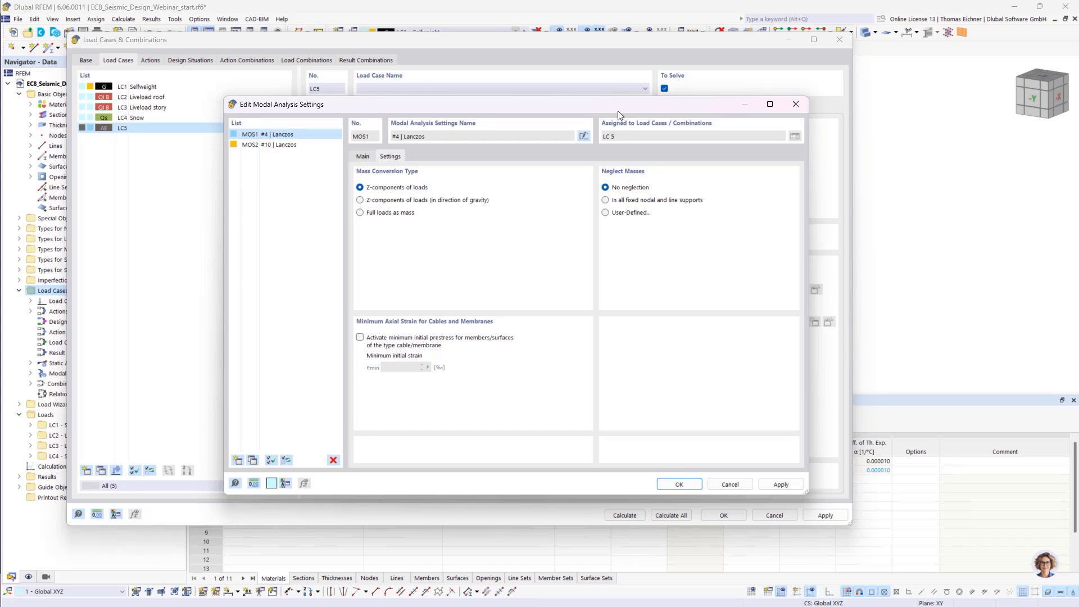
Step: Accept the MOS1 modal analysis settings and calculate LC5 without considering an initial state
left_click_drag(618, 110, 558, 103)
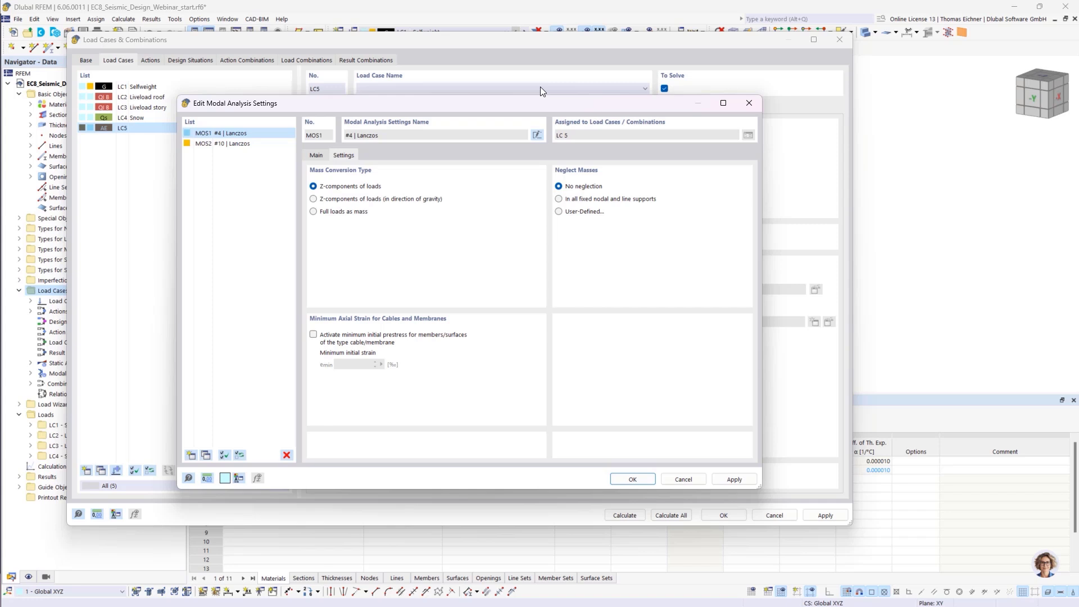
left_click(646, 481)
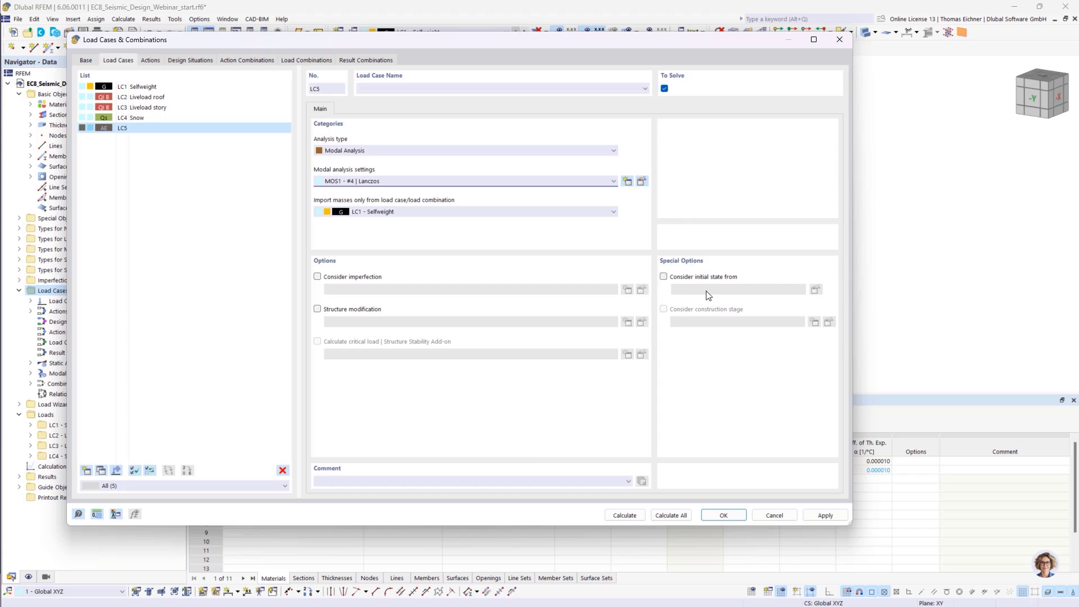
left_click(664, 277)
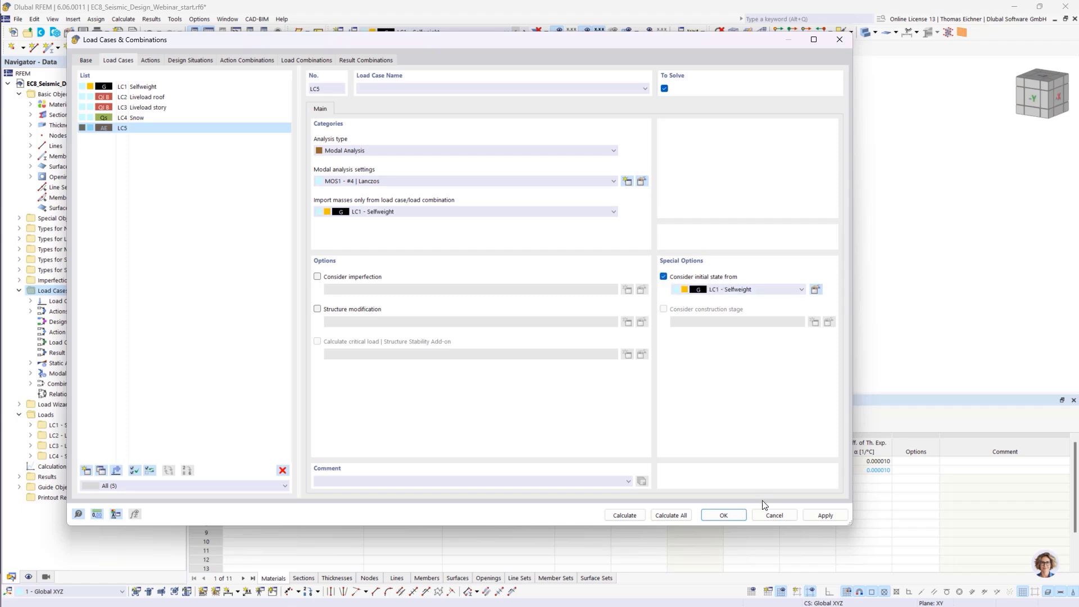
left_click(663, 277)
left_click(625, 515)
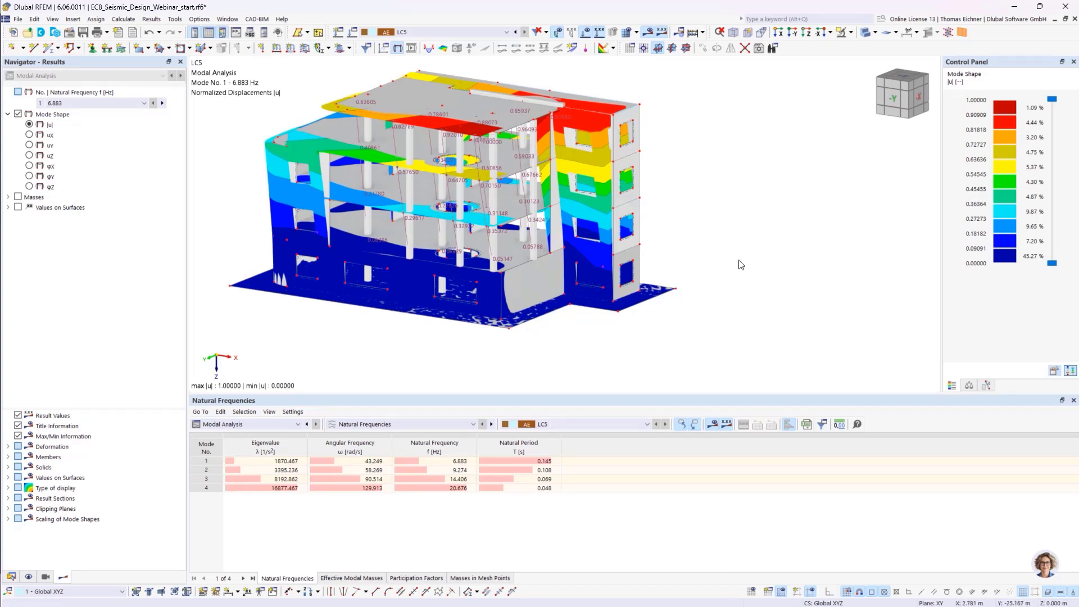
Step: Examine the building's mode shapes 1, 2 and 3 from several viewing directions
middle_click_drag(737, 264, 809, 267)
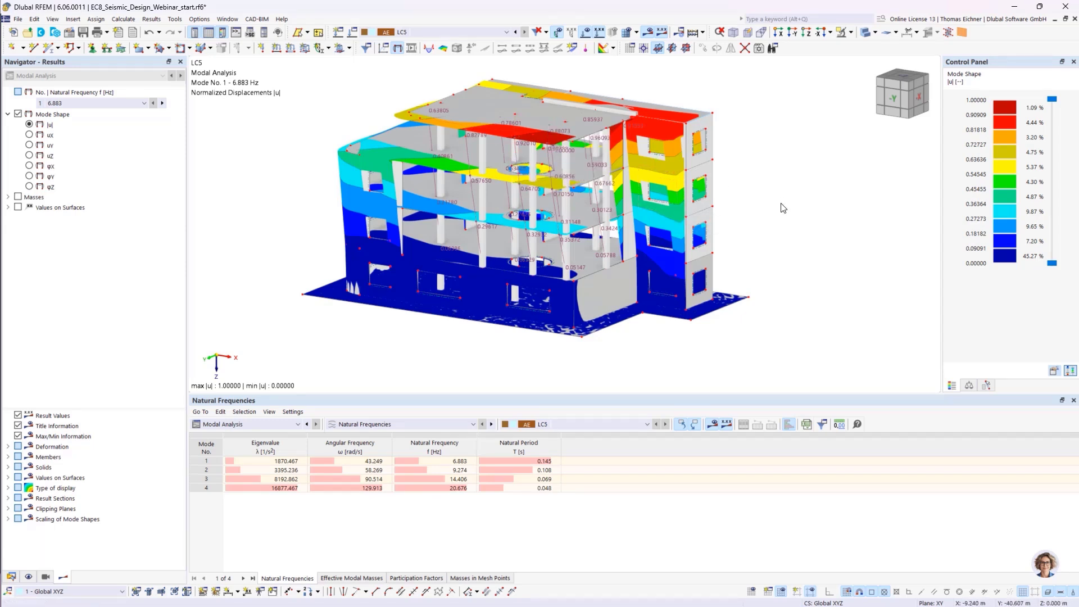
middle_click_drag(789, 222, 684, 193, "ctrl")
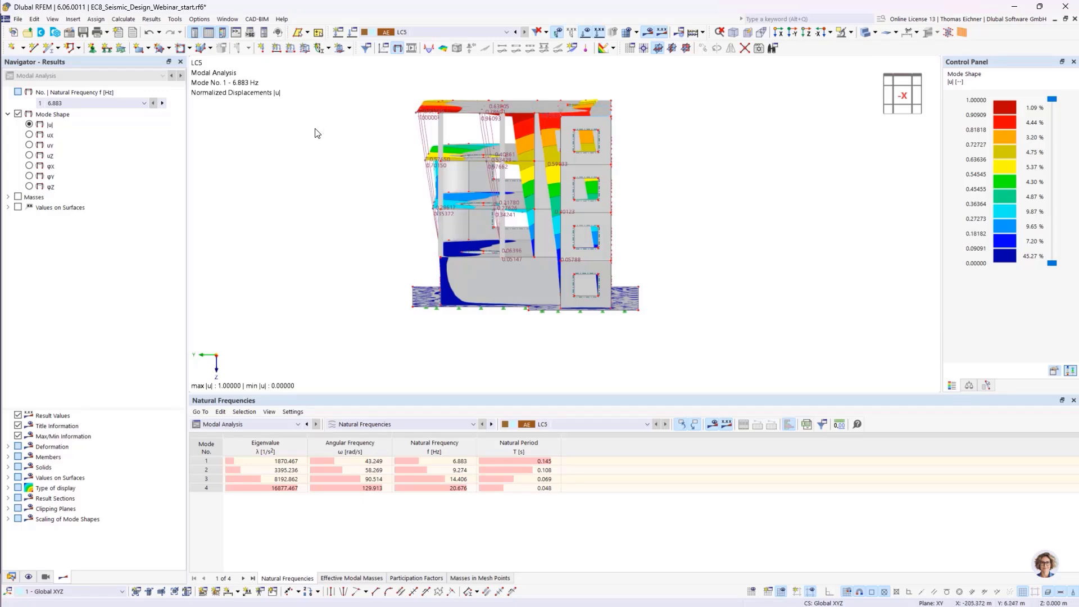
middle_click_drag(313, 133, 311, 130, "ctrl")
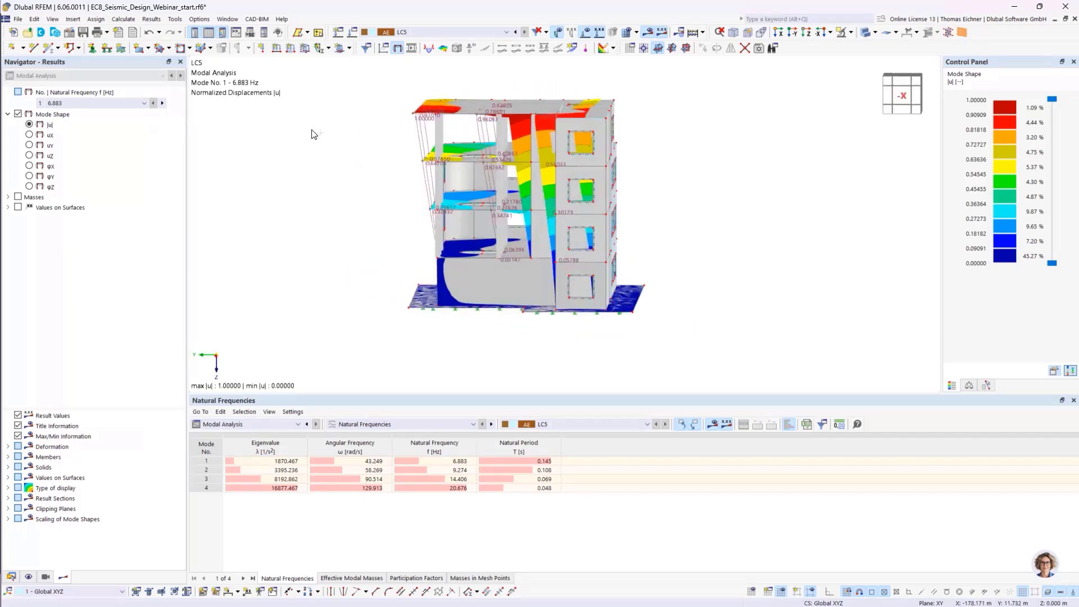
middle_click_drag(403, 167, 465, 190, "ctrl")
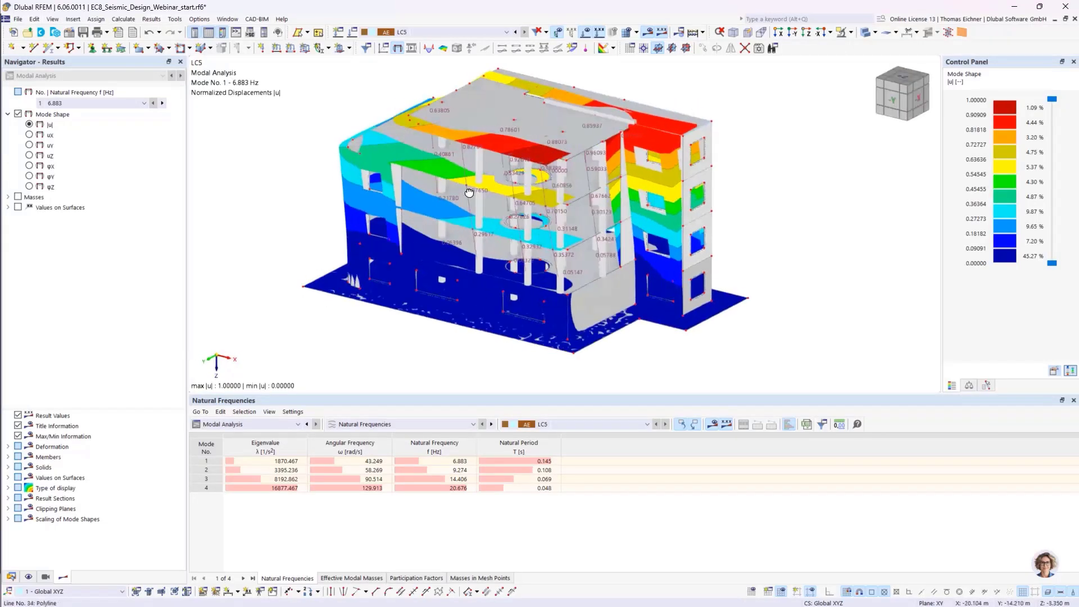
left_click(501, 473)
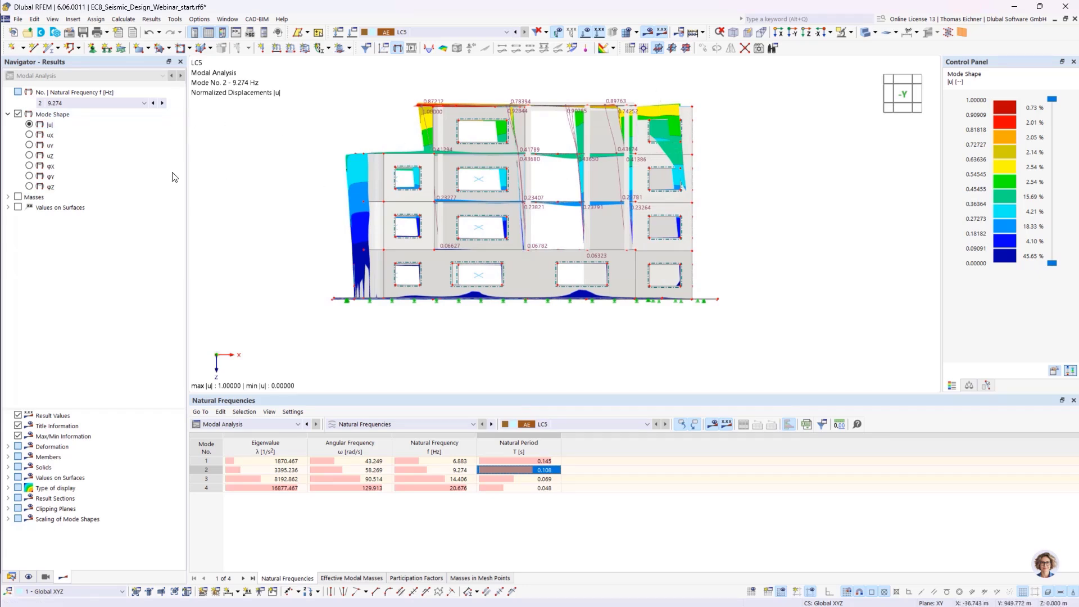
left_click(532, 478)
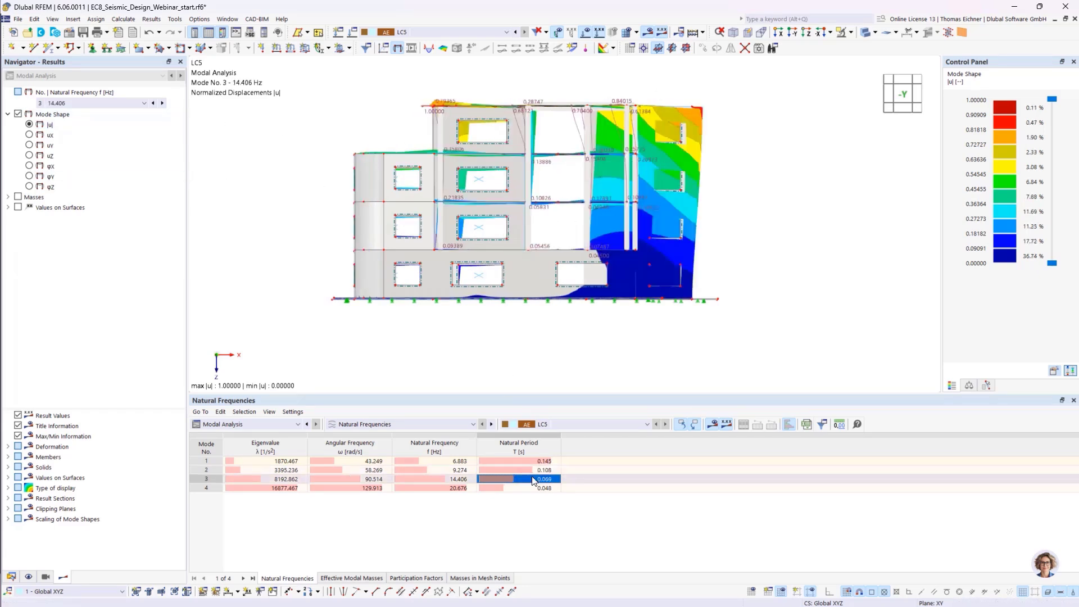
middle_click_drag(819, 229, 776, 318, "ctrl")
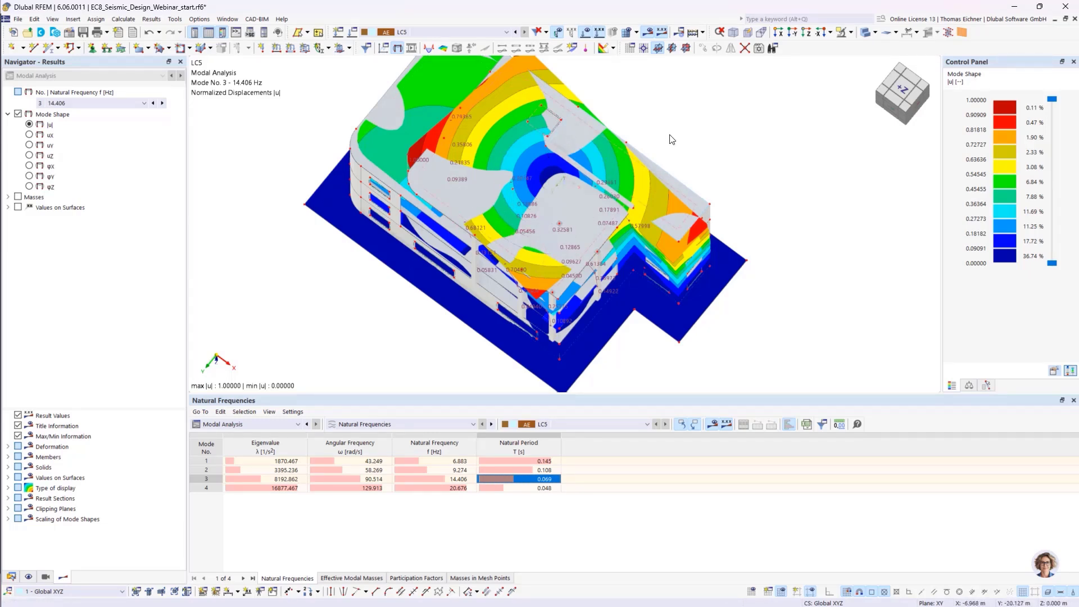
middle_click_drag(714, 147, 775, 82, "ctrl")
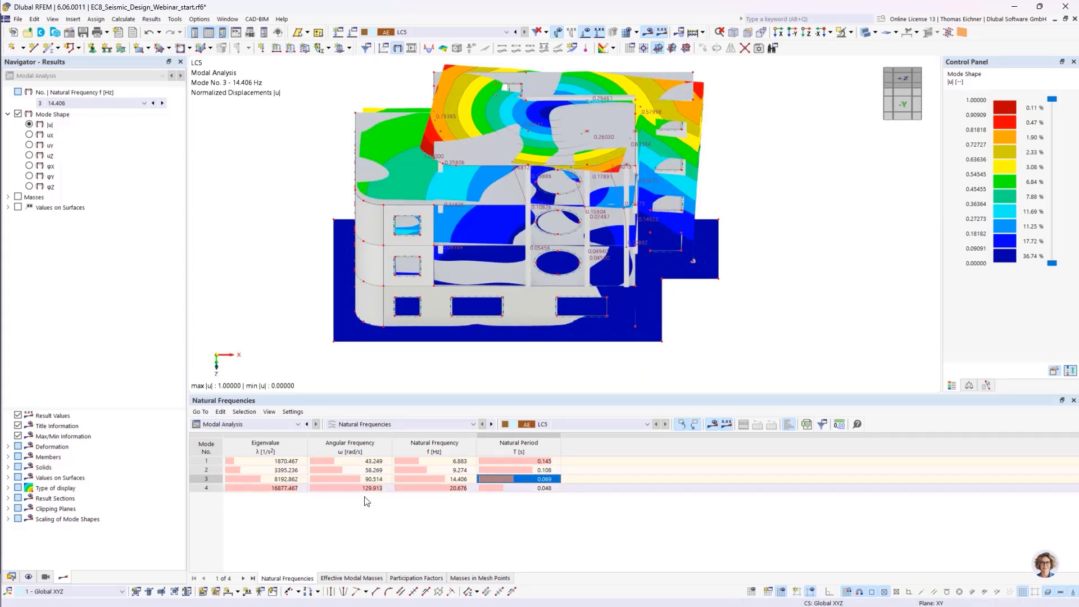
Step: Examine the effective modal masses of modes 1 and 2 and the total percentages in translational directions X and Y
left_click(343, 578)
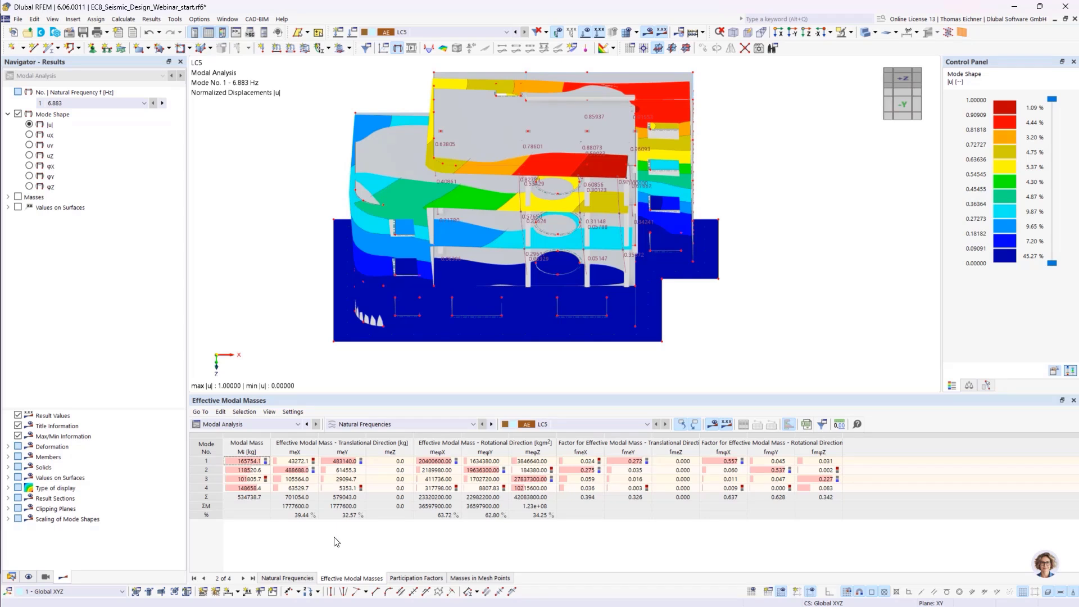
left_click(295, 470)
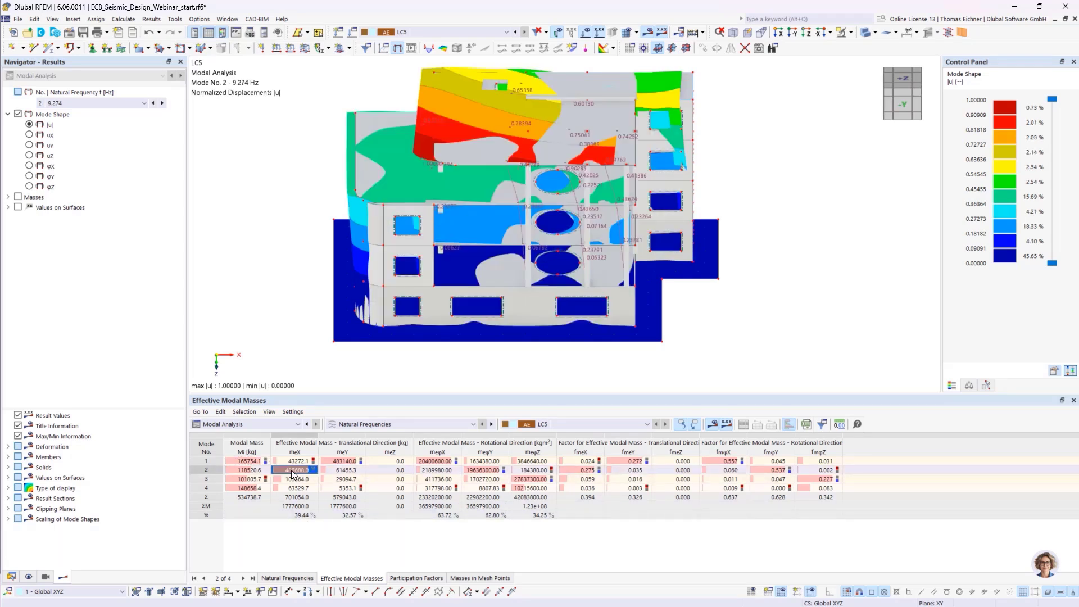
left_click(340, 462)
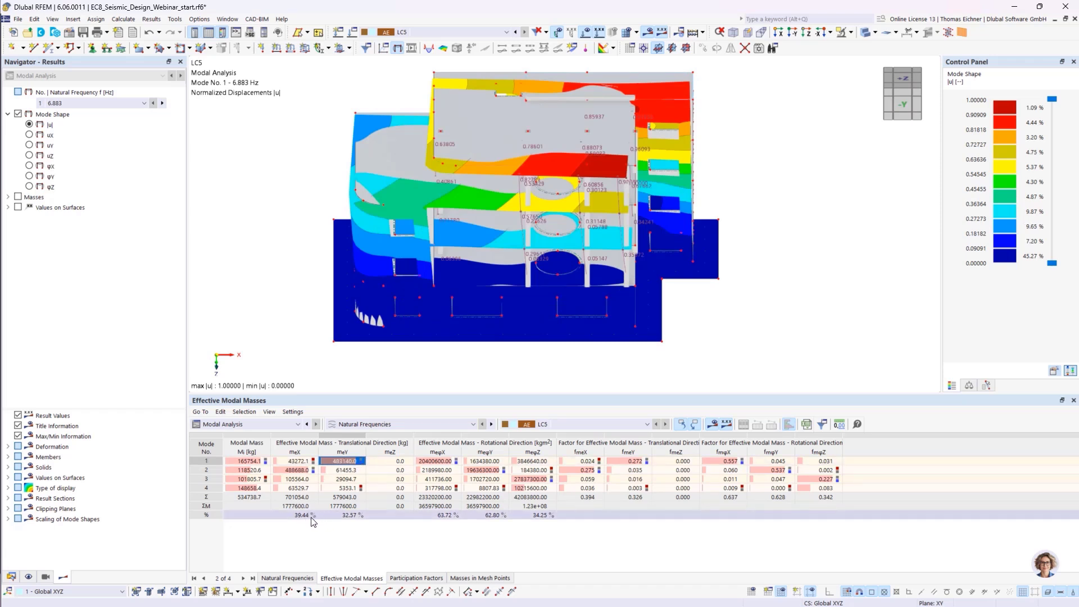
left_click(311, 518)
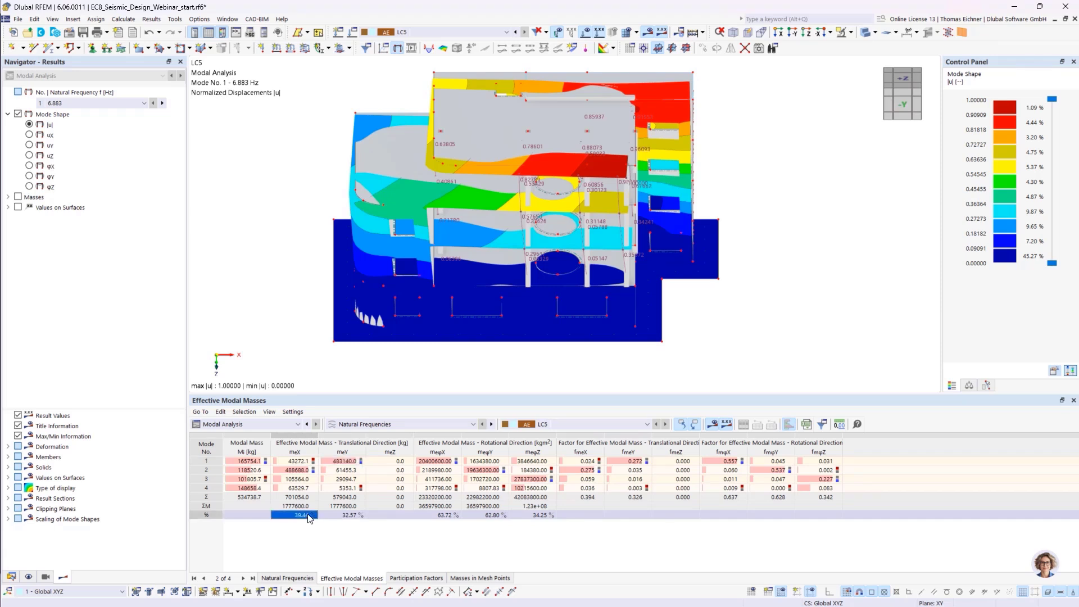
left_click(329, 519)
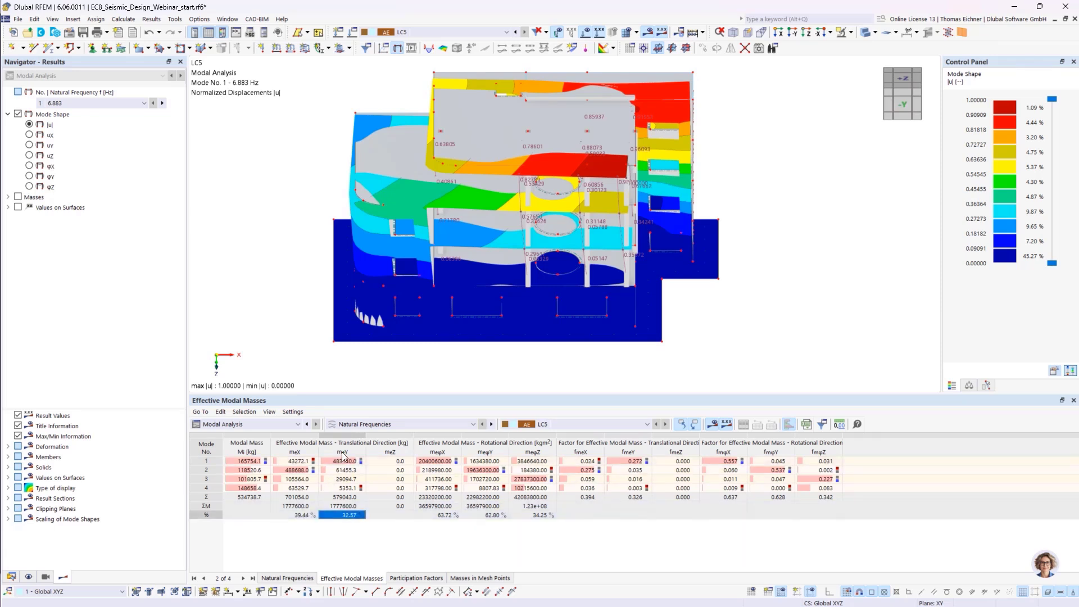
left_click(316, 515)
left_click(328, 517)
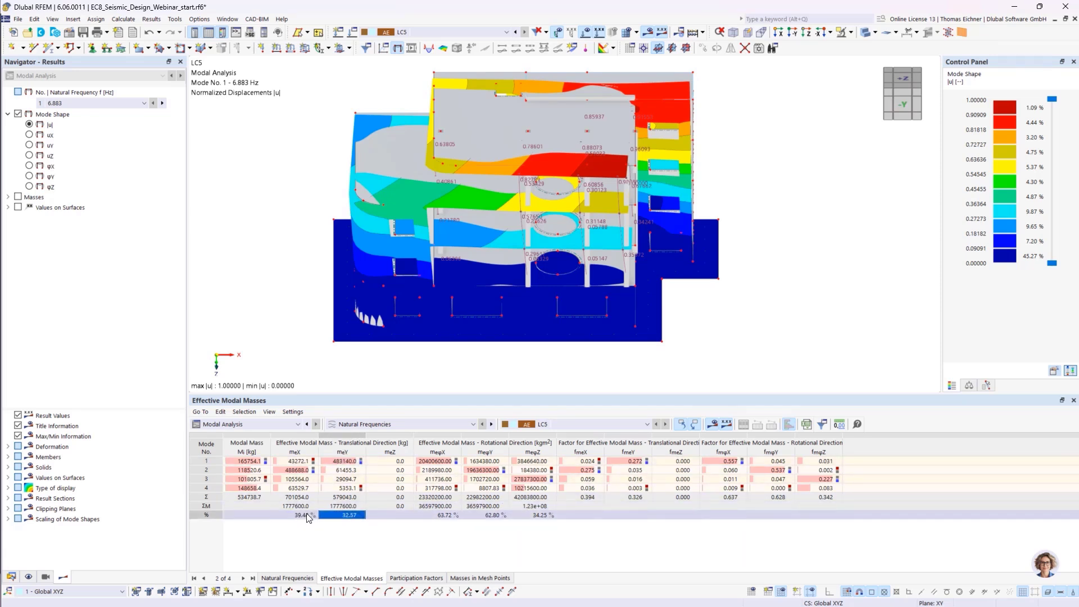
left_click(301, 514)
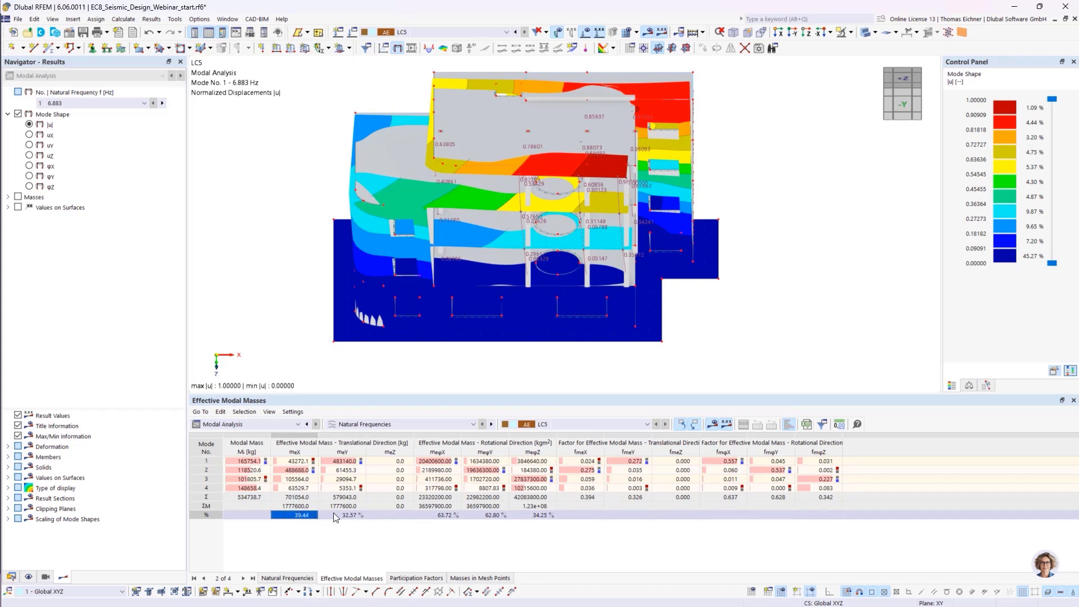
left_click(333, 514)
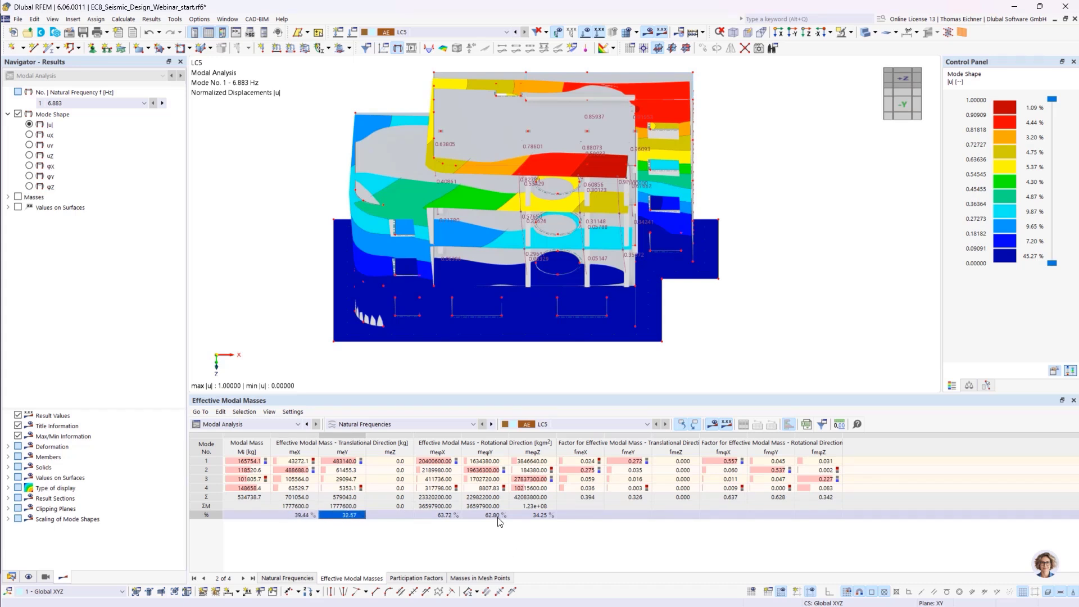
left_click(482, 541)
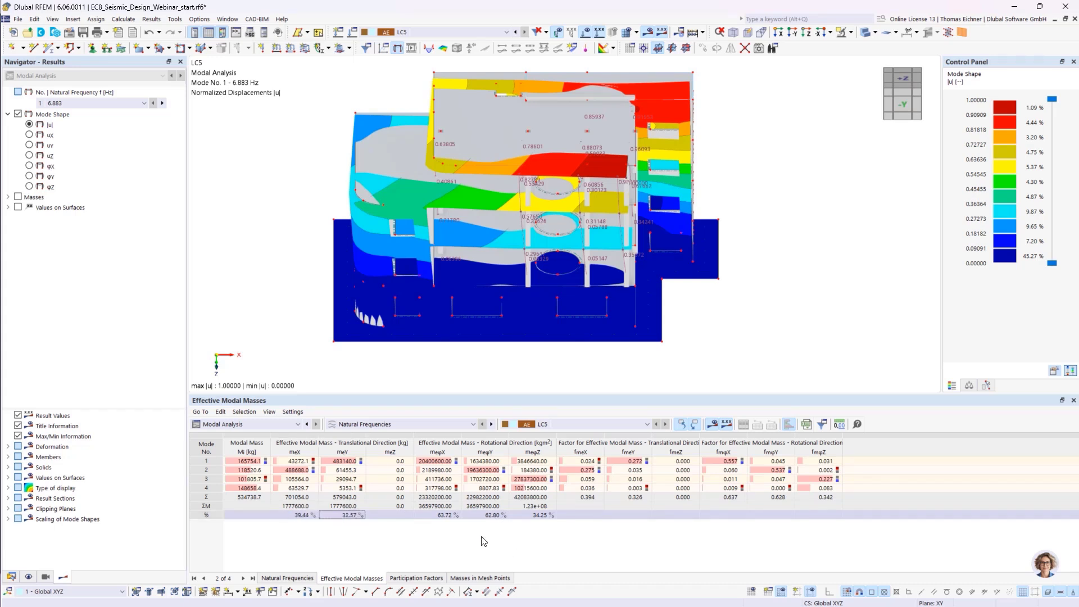
Step: Examine the translational and rotational effective modal masses of mode 3, and view the participation factors
left_click(340, 480)
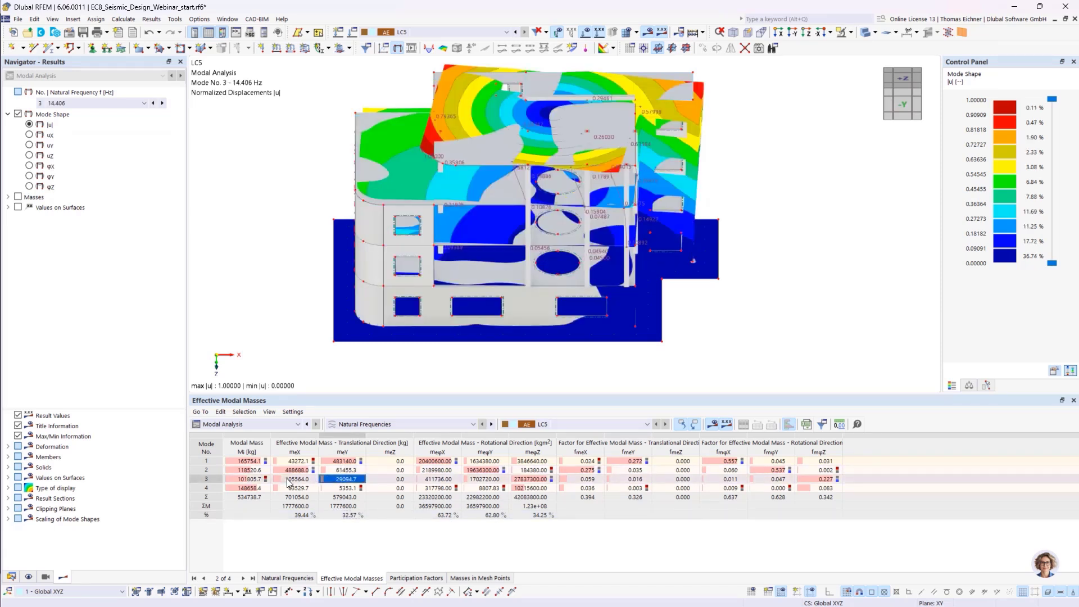
left_click(287, 482)
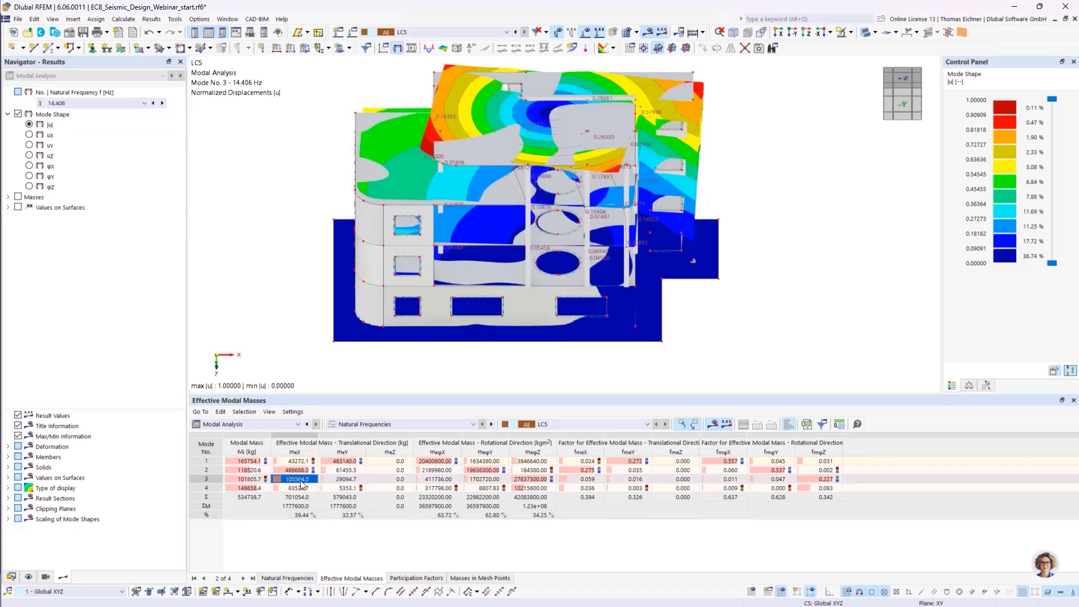
left_click(538, 480)
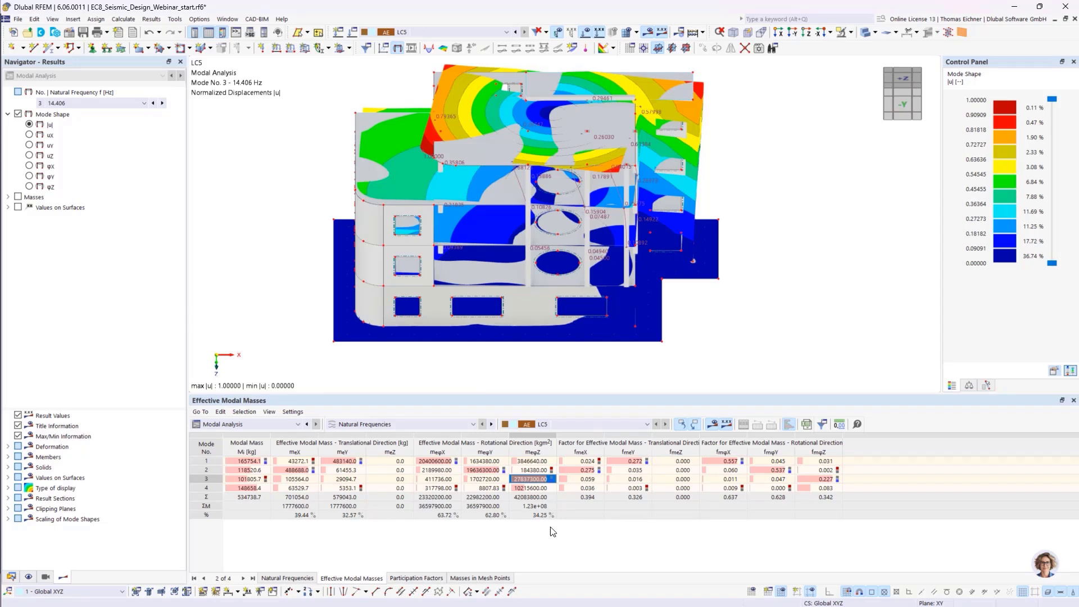
left_click(417, 577)
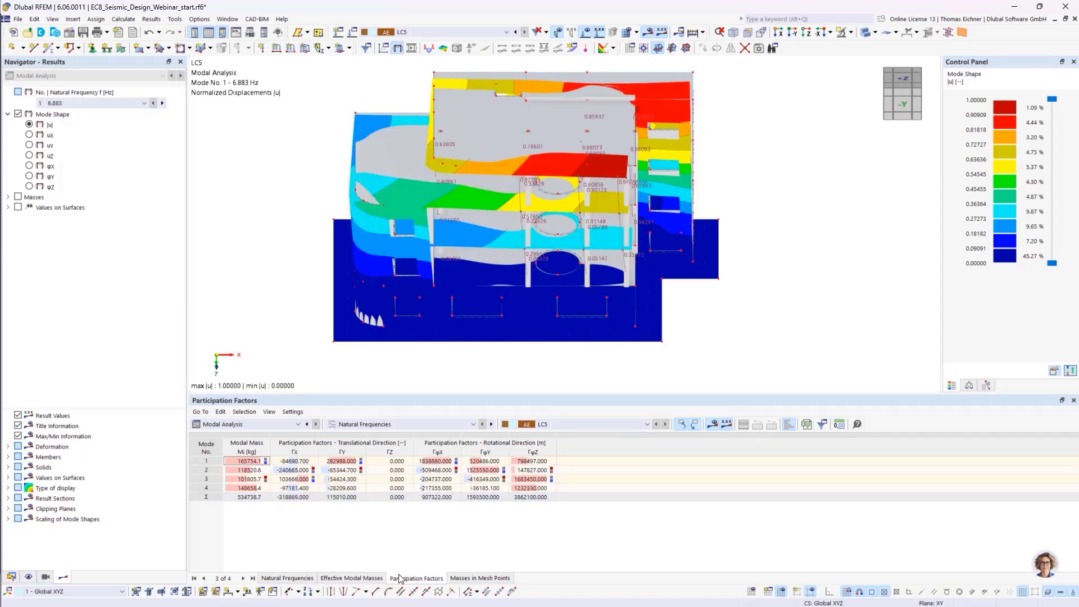
Step: View the masses in mesh points and display the mass components mX, mY and mZ one after another on the model
left_click(473, 579)
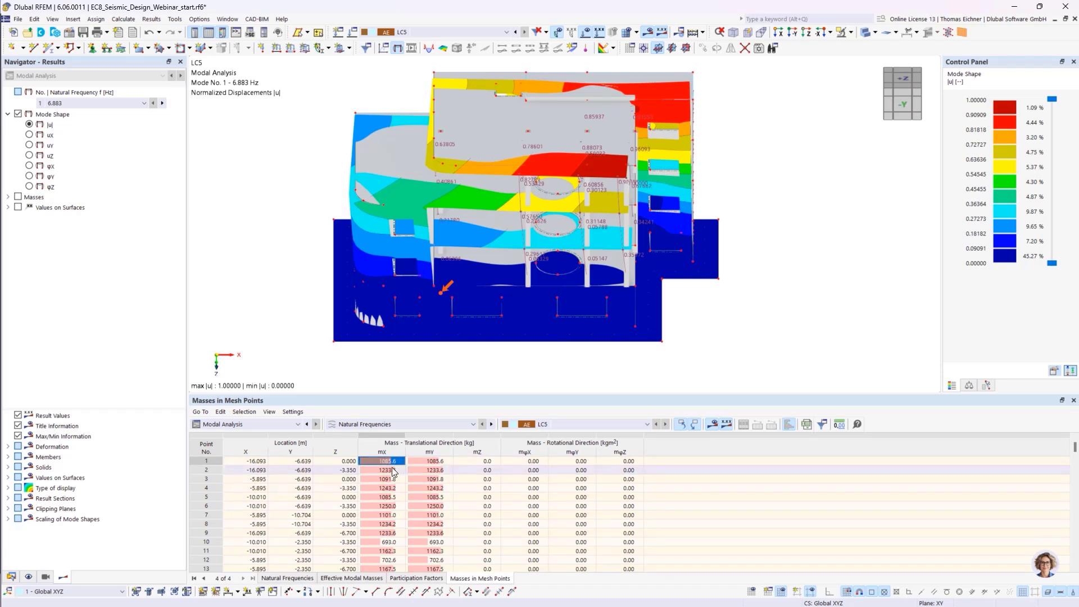
left_click(7, 196)
left_click(29, 208)
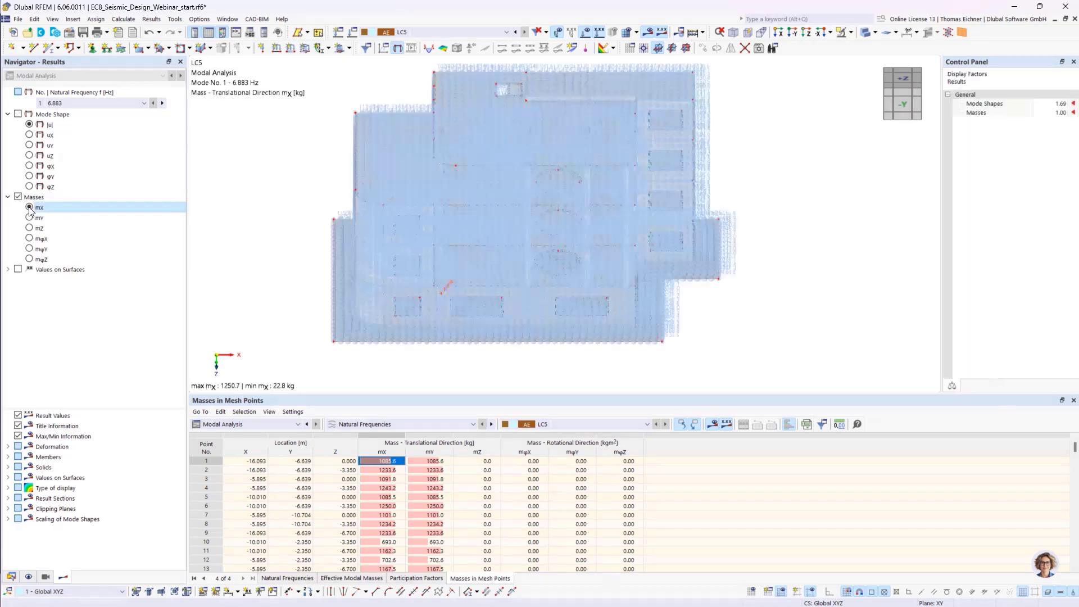
middle_click_drag(705, 291, 514, 126, "ctrl")
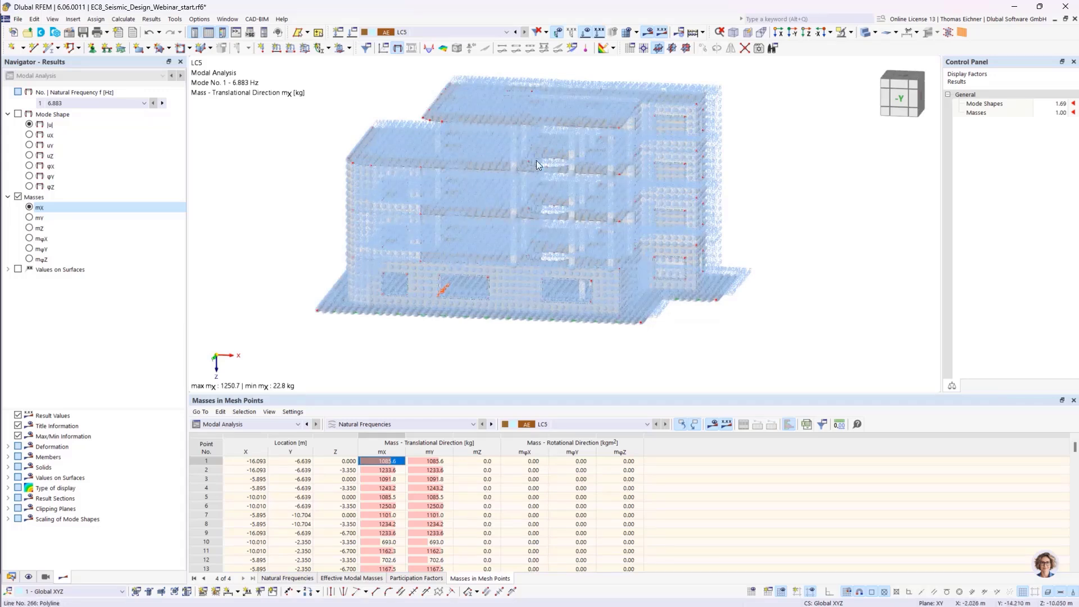
left_click(29, 218)
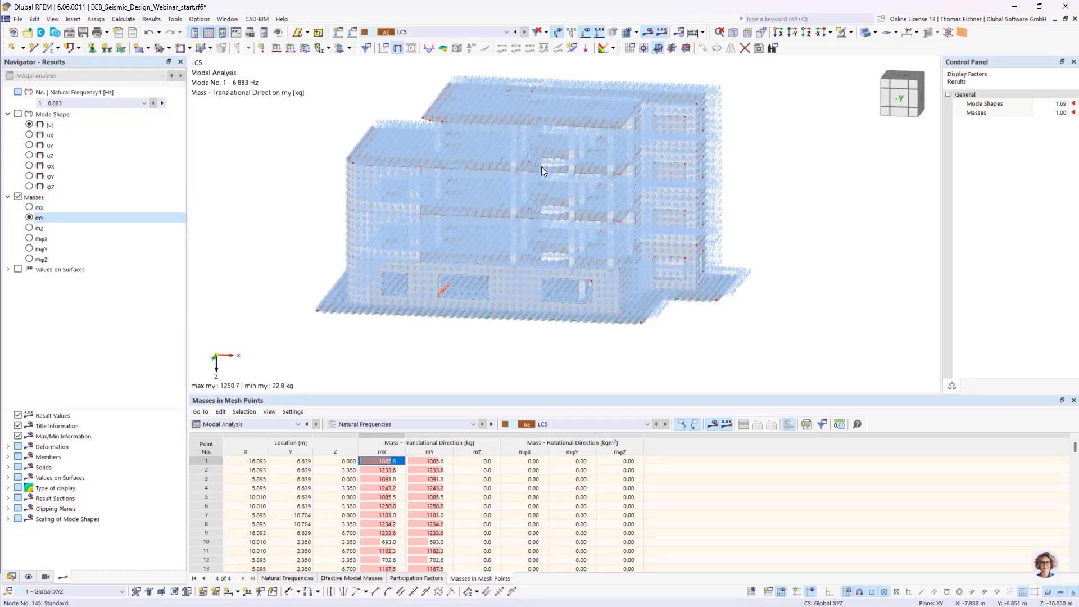
left_click(29, 228)
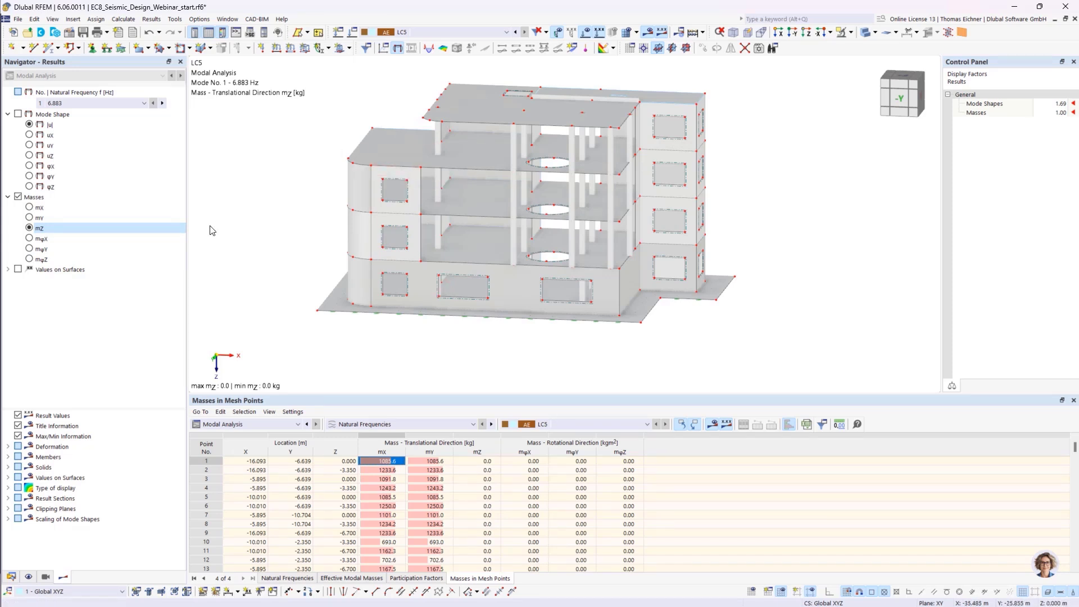
mouse_move(254, 199)
middle_mouse_down()
mouse_move(292, 245)
mouse_move(211, 257)
mouse_move(257, 177)
mouse_move(265, 201)
middle_mouse_up()
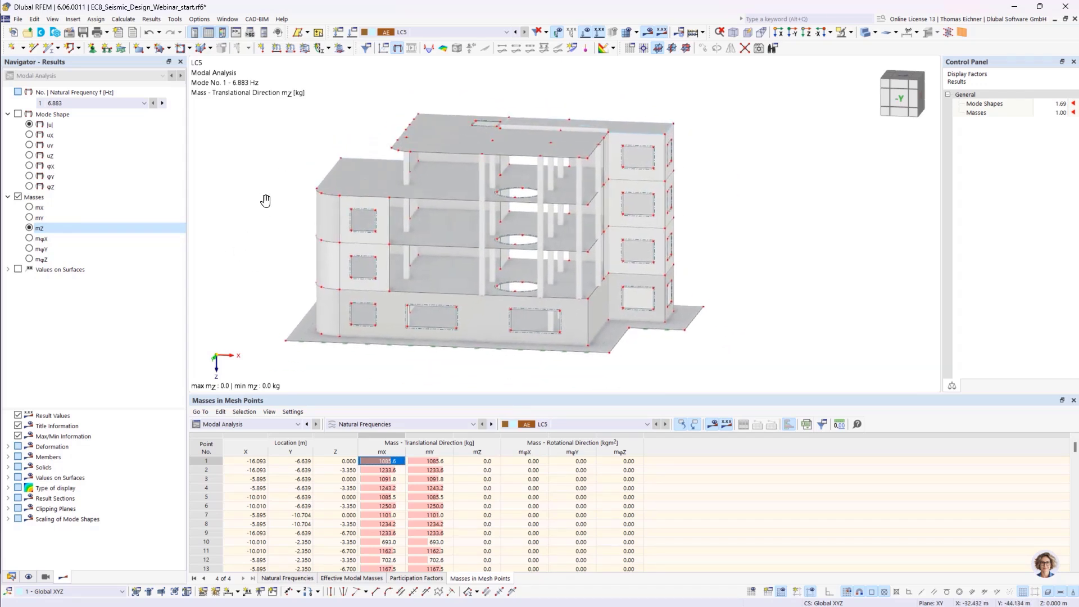
left_click(430, 32)
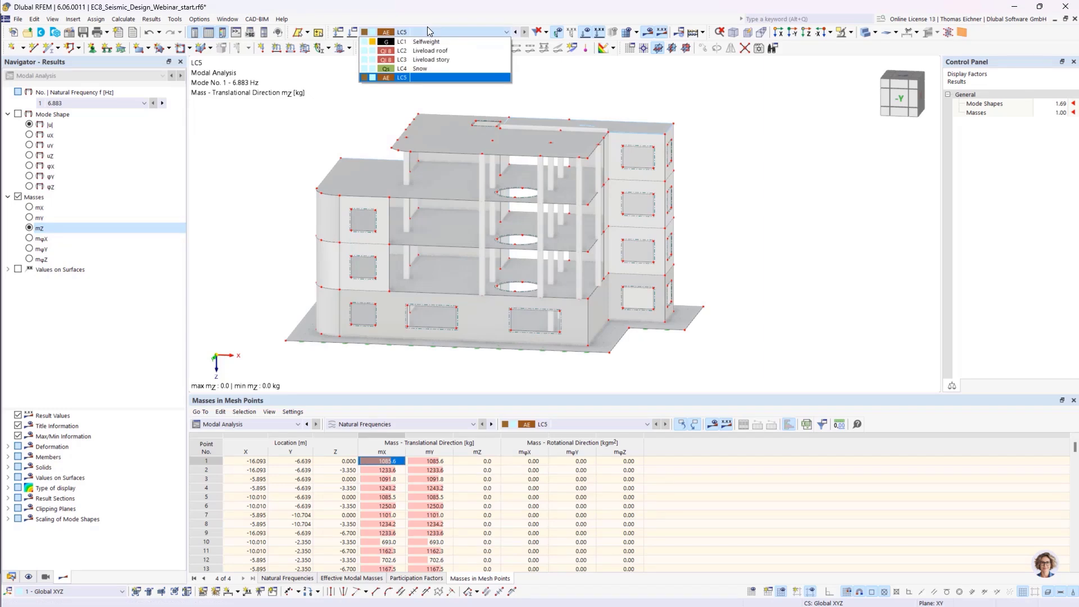
left_click(429, 32)
left_click(352, 31)
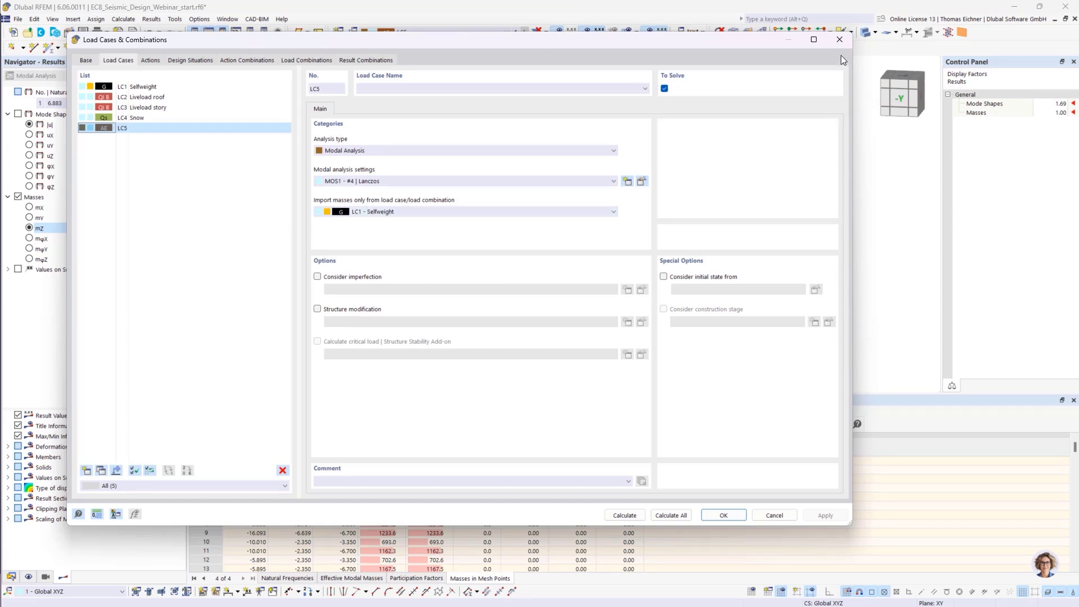
left_click(839, 40)
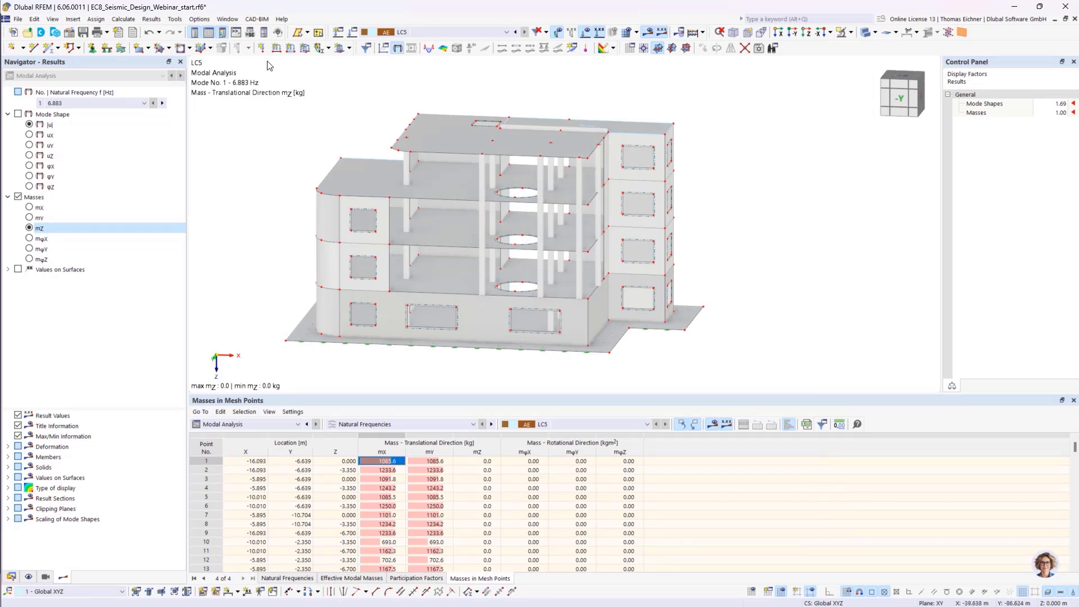
Step: Create a nodal load of type Mass with 123 t in LC5 and assign it to roof corner node 149
left_click(261, 48)
left_click_drag(477, 113, 370, 147)
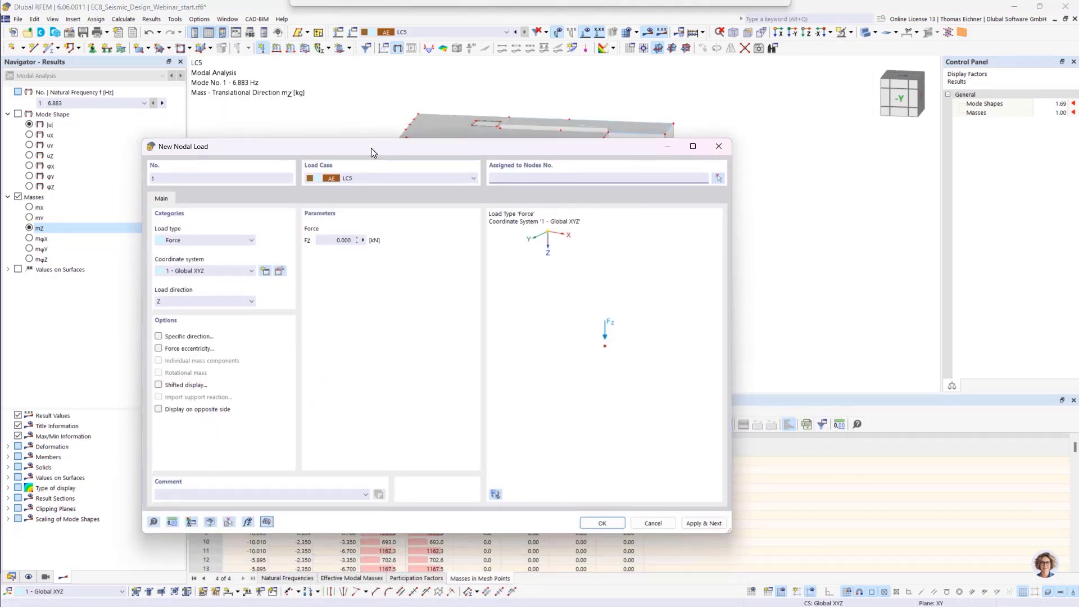
left_click(213, 241)
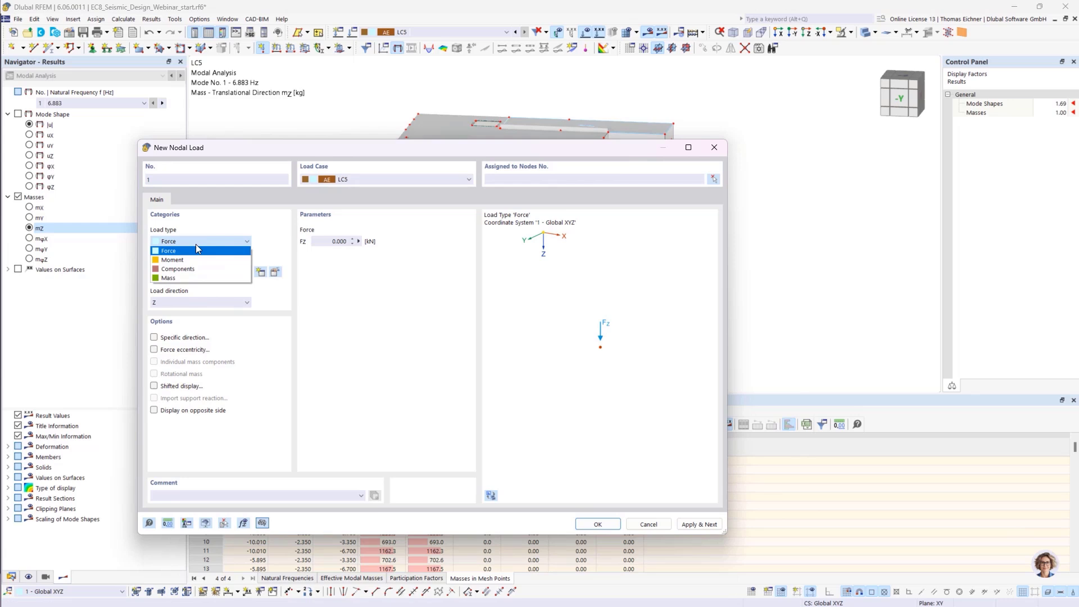
left_click(171, 279)
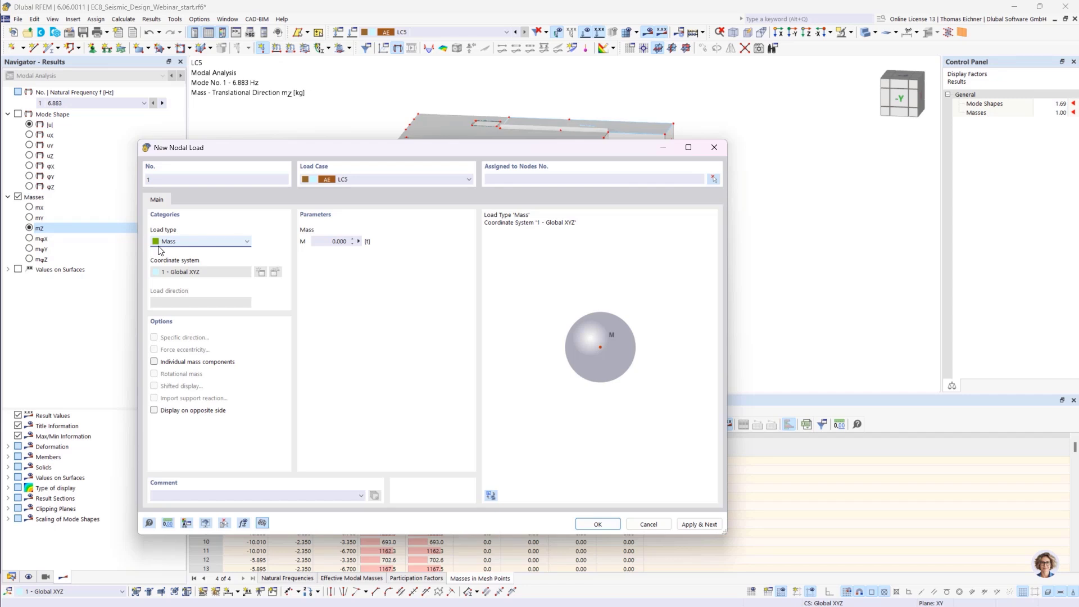
left_click(337, 242)
type("123")
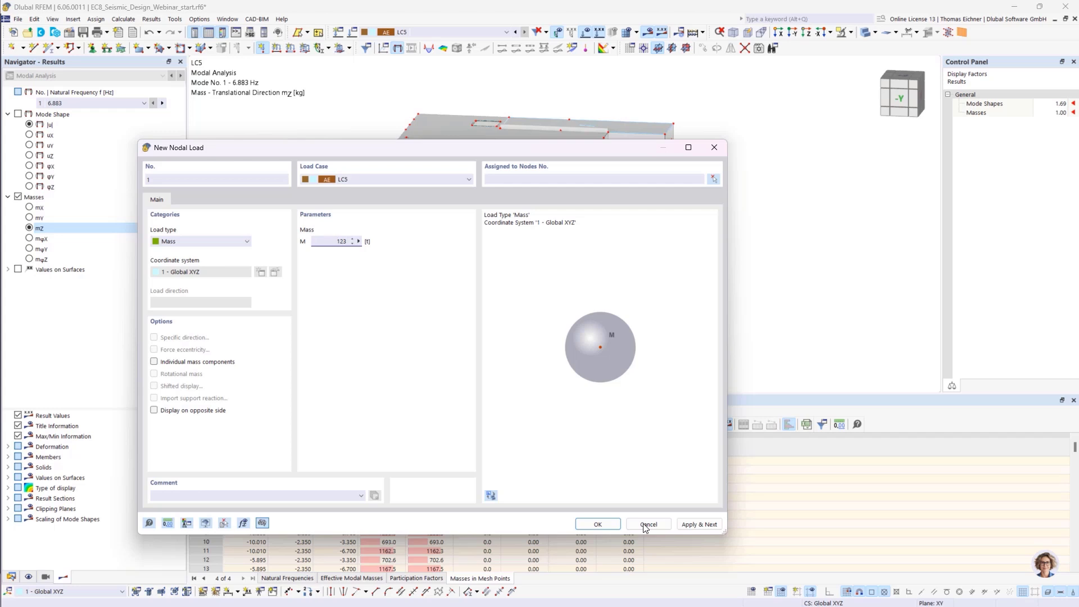
left_click(597, 524)
left_click(393, 152)
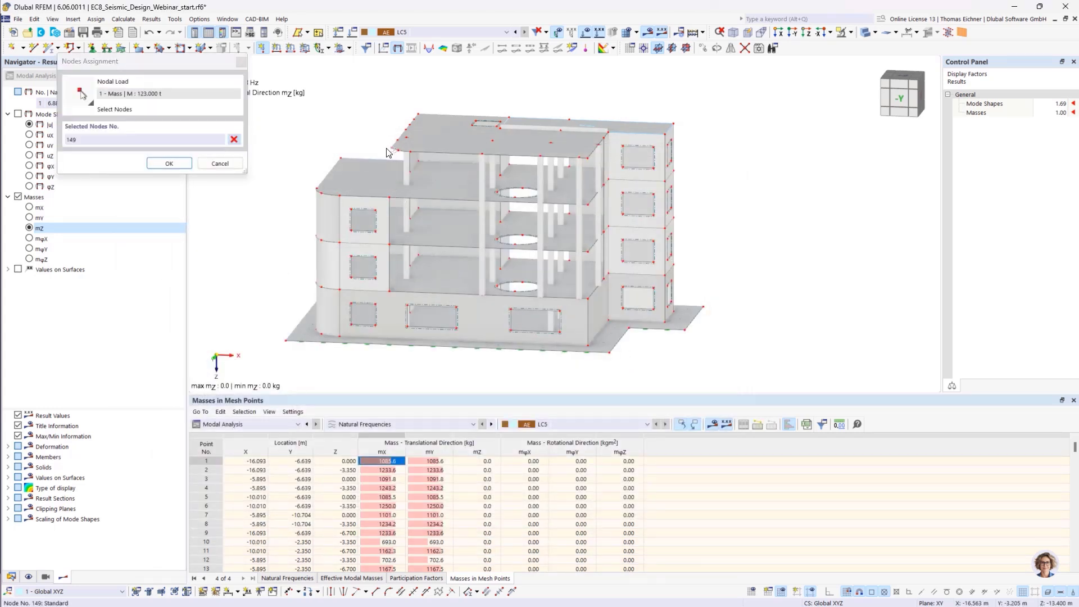
left_click(169, 163)
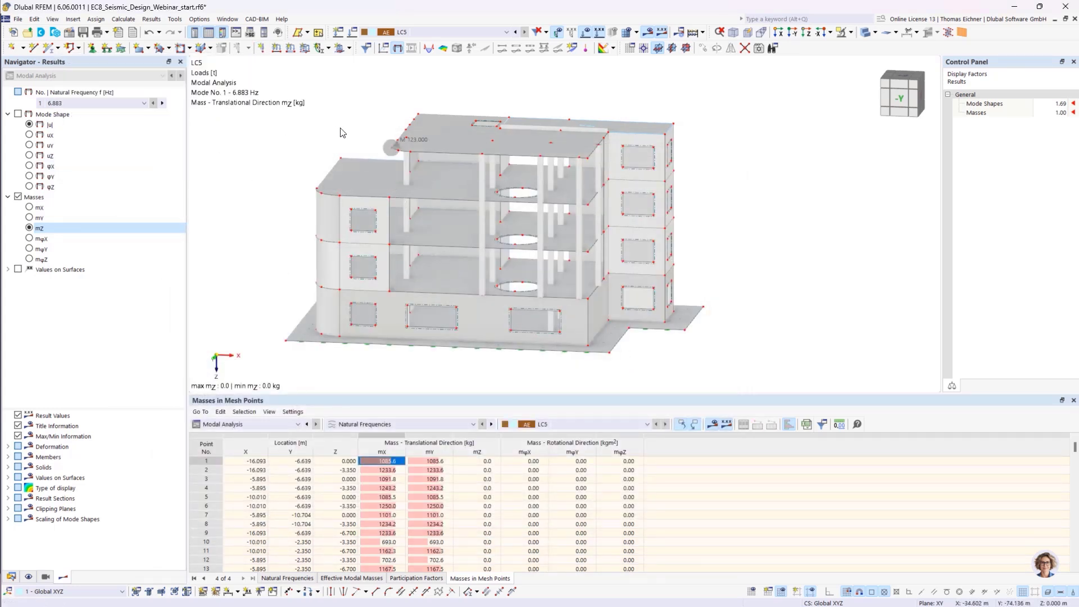
Step: Check that LC5 is the active load case, inspect the nodal mass at the roof corner and remove it
left_click(408, 35)
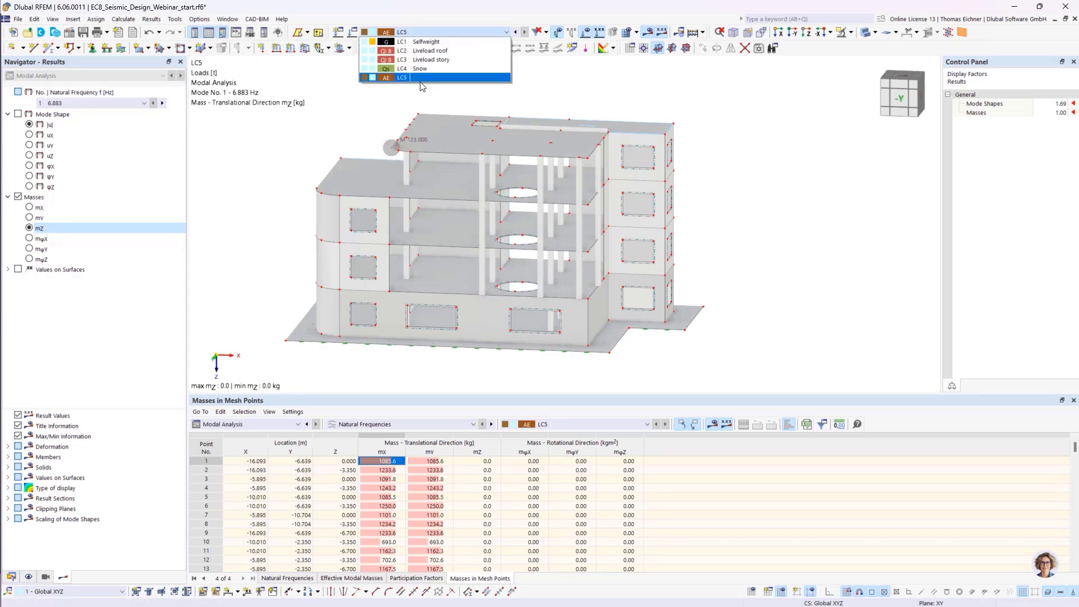
left_click(387, 91)
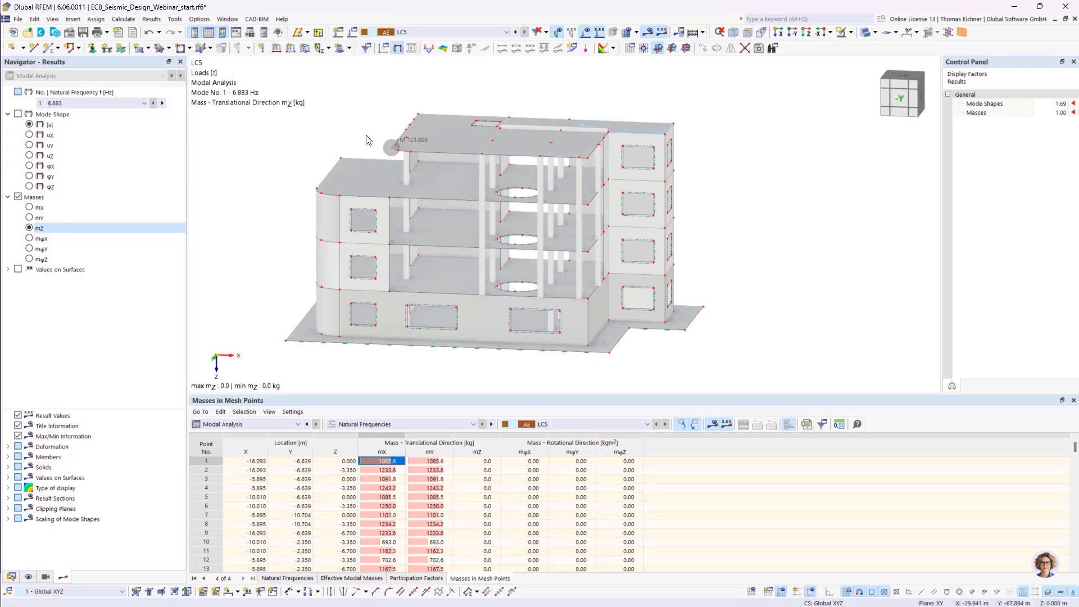
scroll(375, 145, "up", 2)
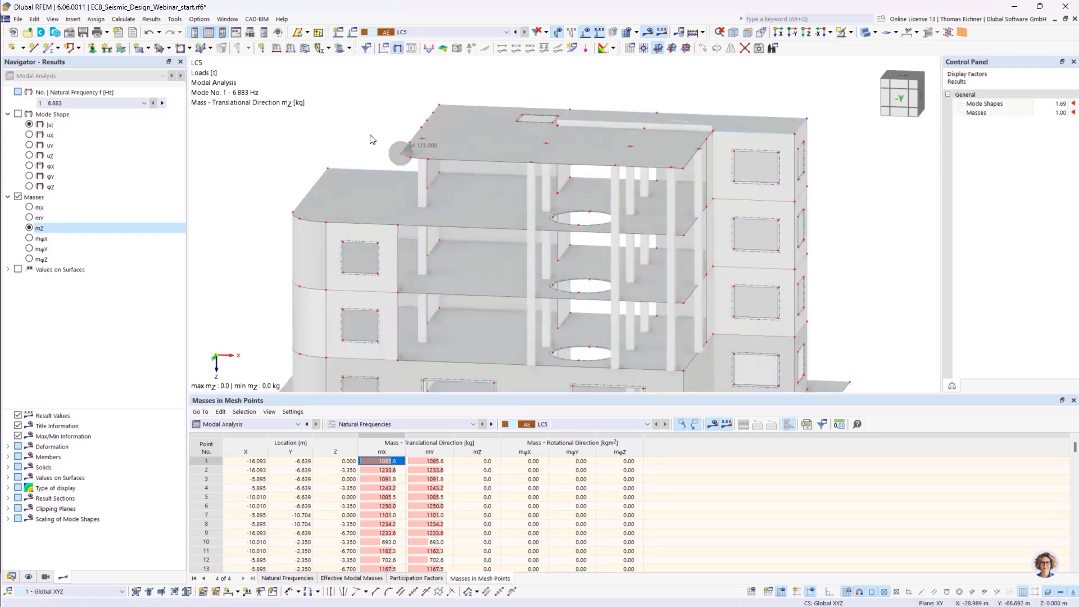
scroll(372, 141, "up", 1)
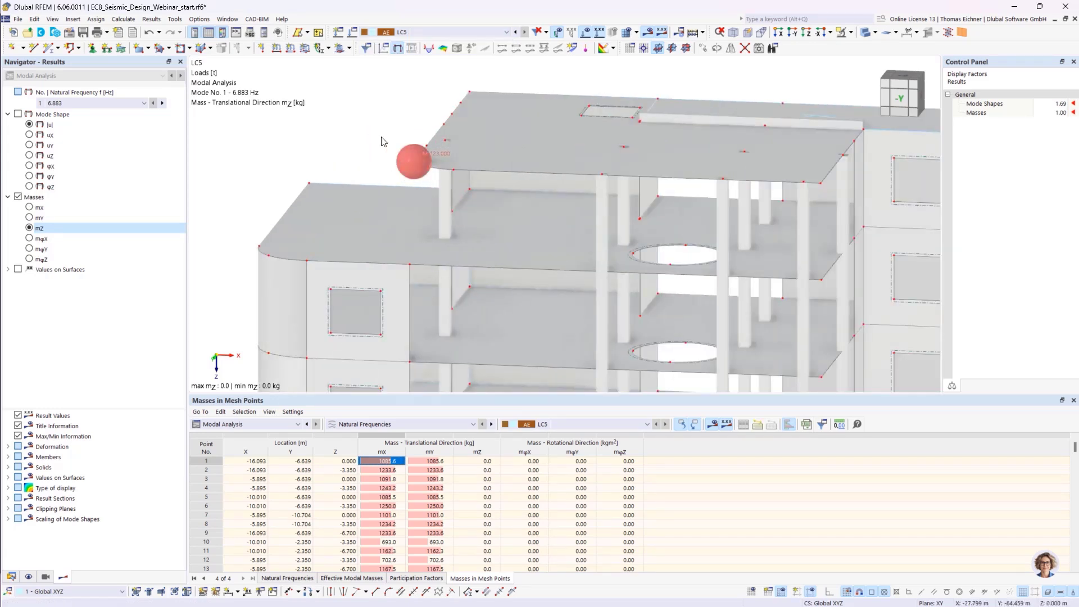
scroll(400, 155, "down", 1)
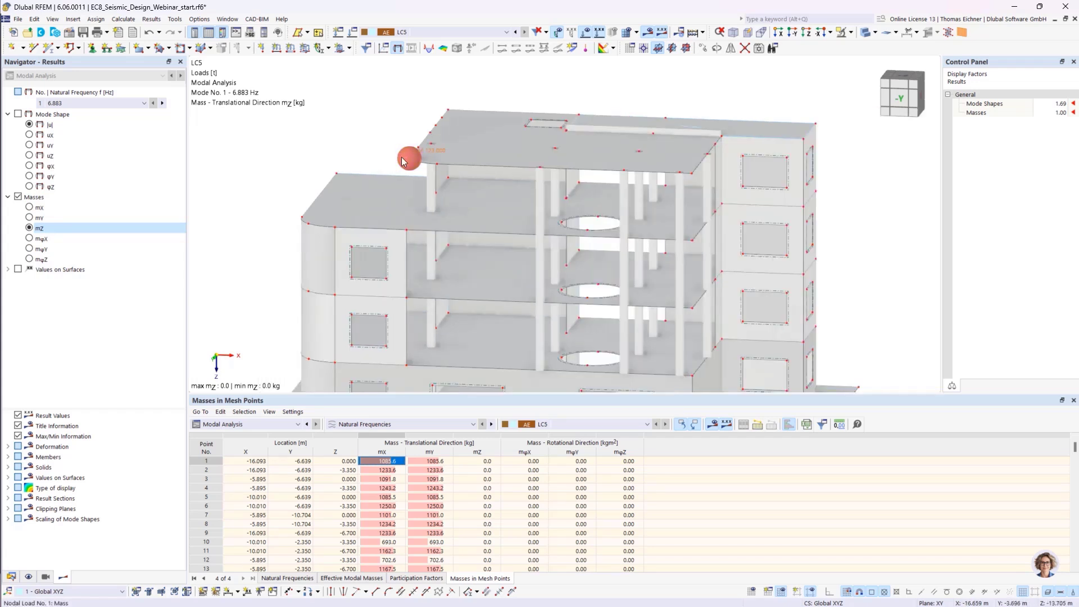
scroll(375, 135, "down", 1)
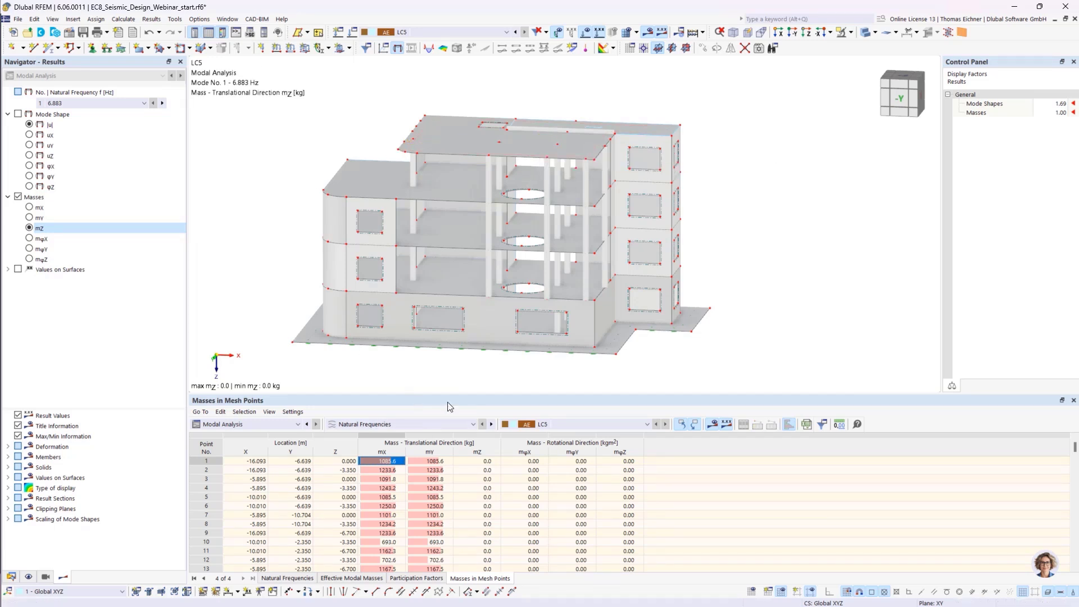
Step: Show the natural frequencies table and the mode shape scaling options, and examine the mode 1 displacements |u| scaled to |u| = 1
left_click_drag(450, 393, 447, 377)
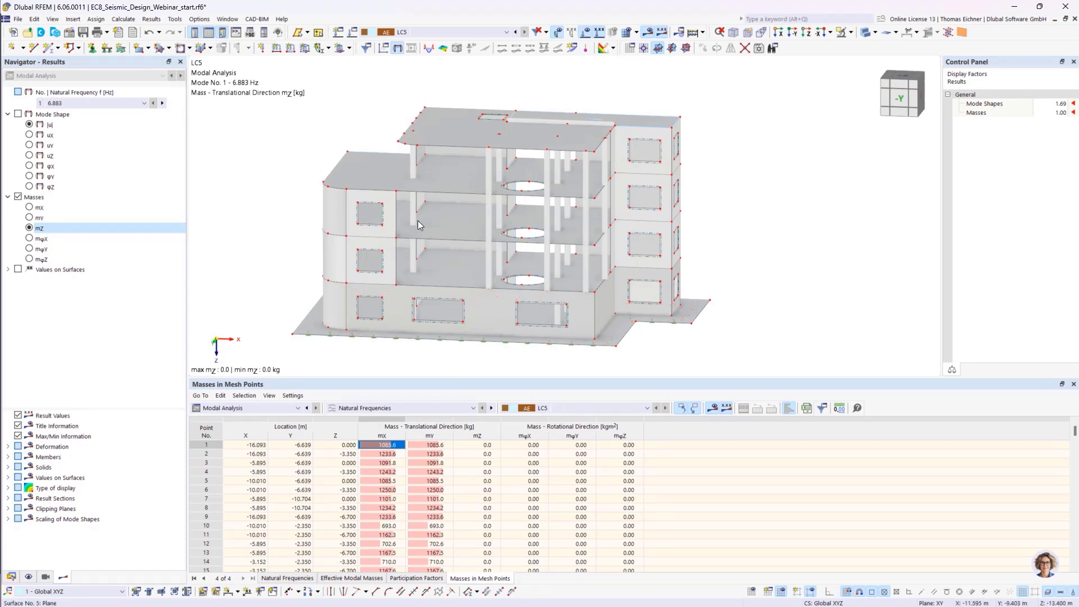
left_click(8, 519)
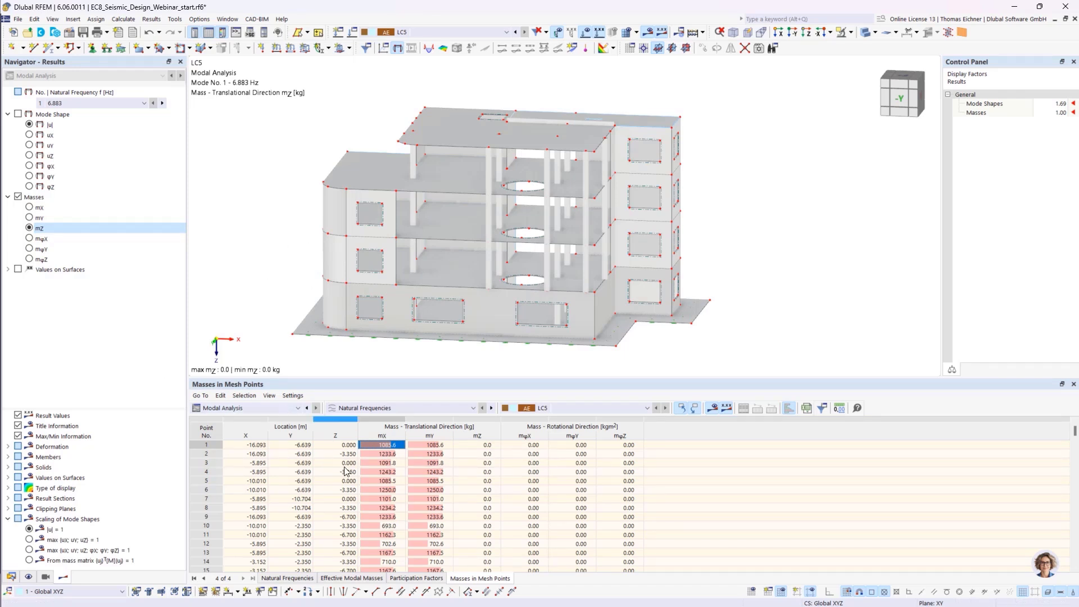
left_click(287, 578)
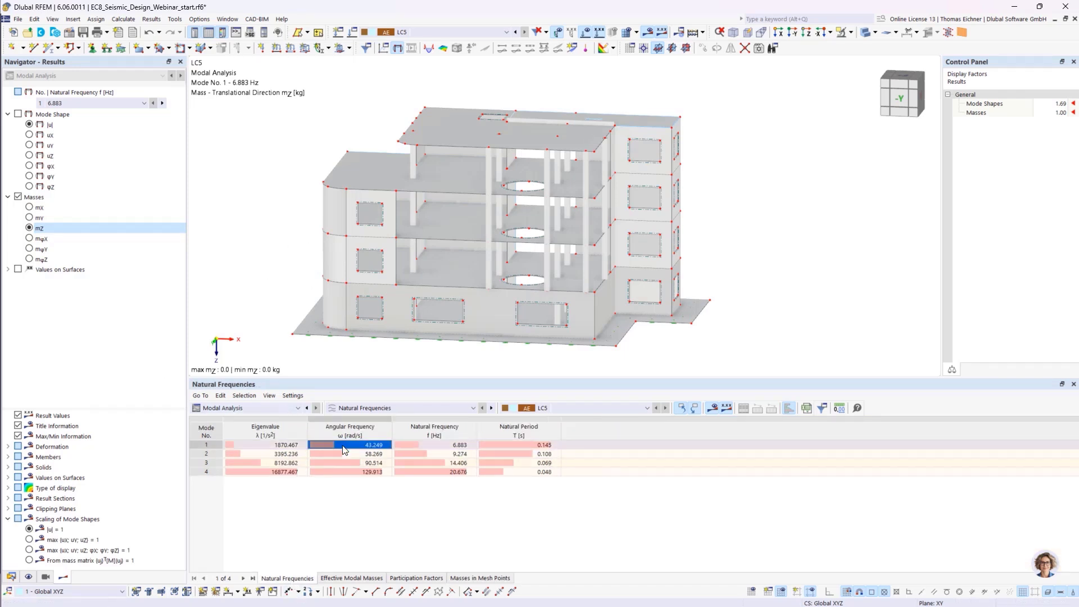
left_click(30, 125)
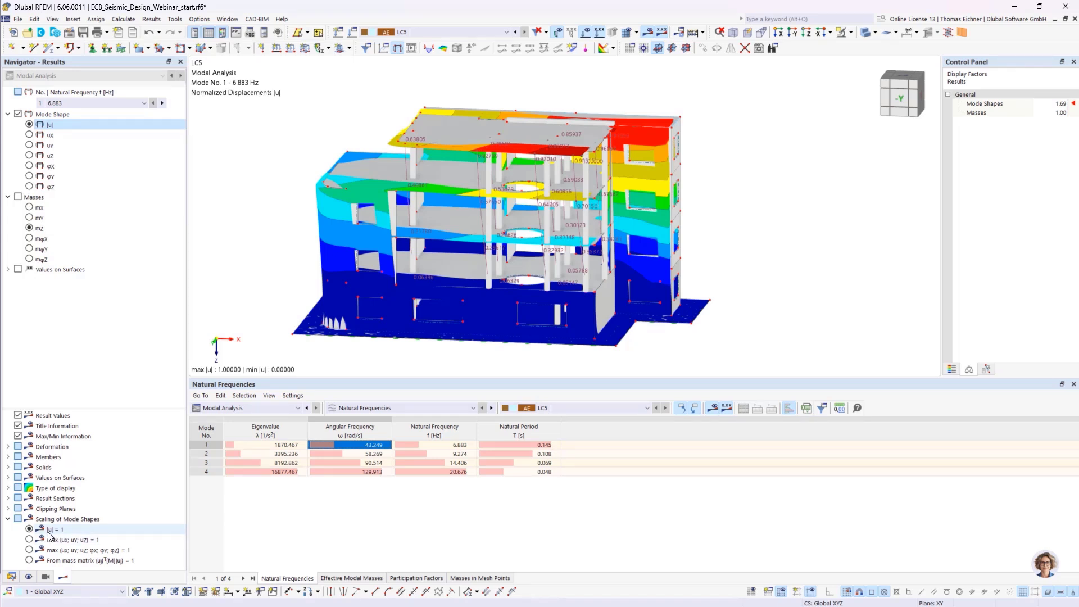
middle_click_drag(815, 220, 720, 221, "ctrl")
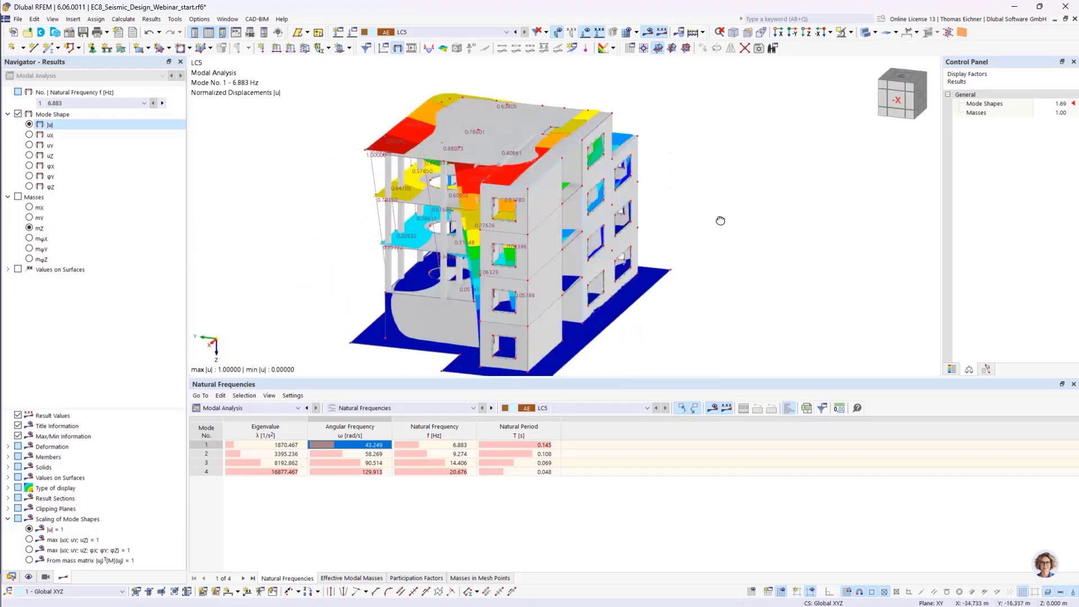
scroll(359, 165, "up", 3)
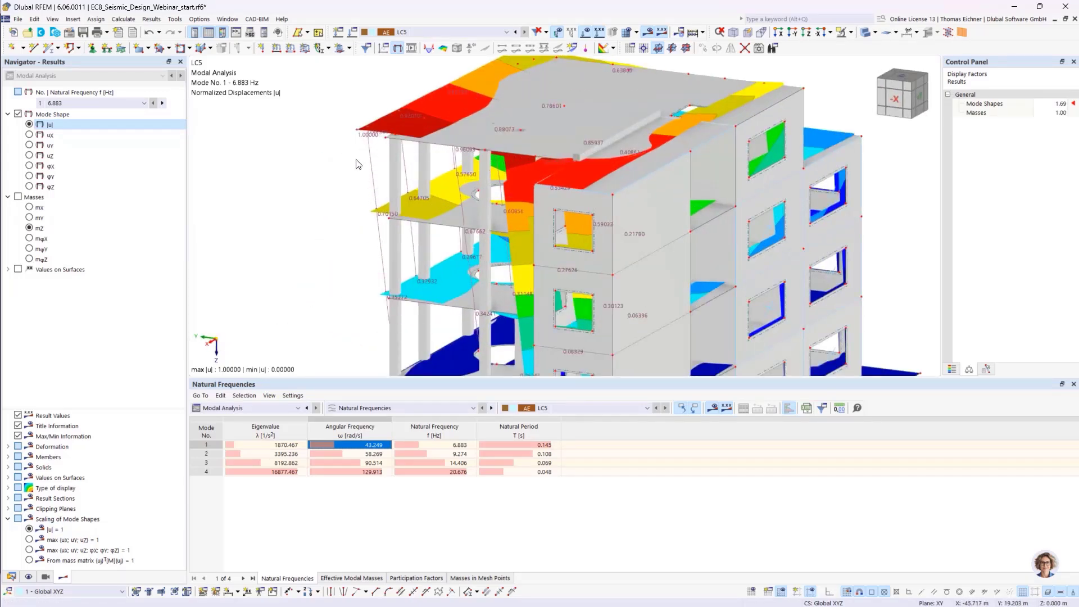
scroll(347, 197, "down", 3)
middle_click_drag(299, 228, 338, 214, "ctrl")
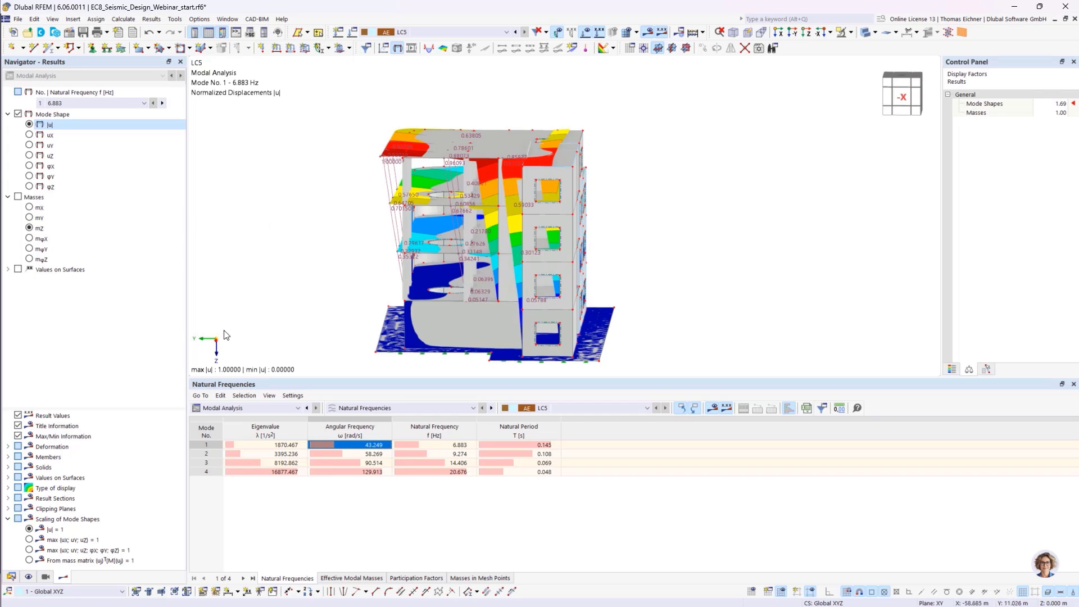
Step: Scale the mode shapes from the mass matrix {u}T[M]{u} = 1 and examine the normalized displacements at the upper floors
left_click(29, 560)
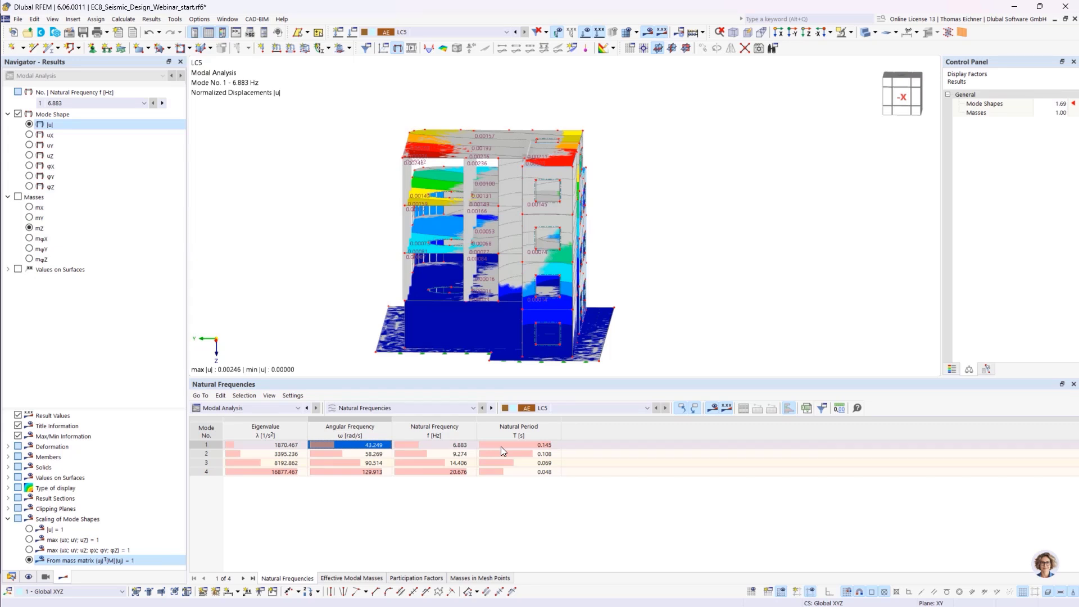
scroll(438, 186, "up", 5)
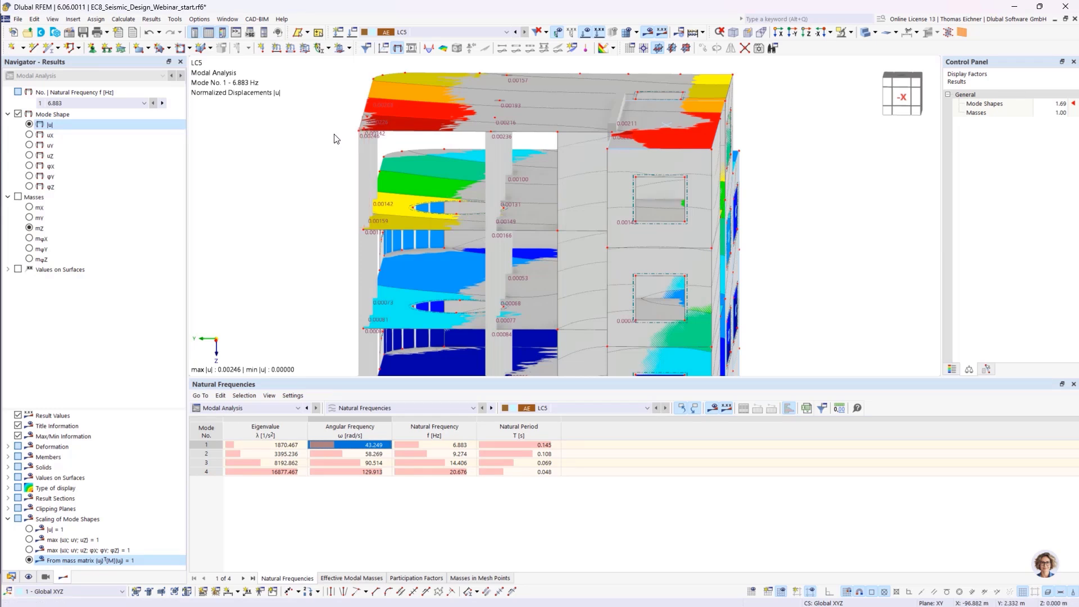
scroll(336, 139, "down", 3)
middle_click_drag(315, 183, 418, 181)
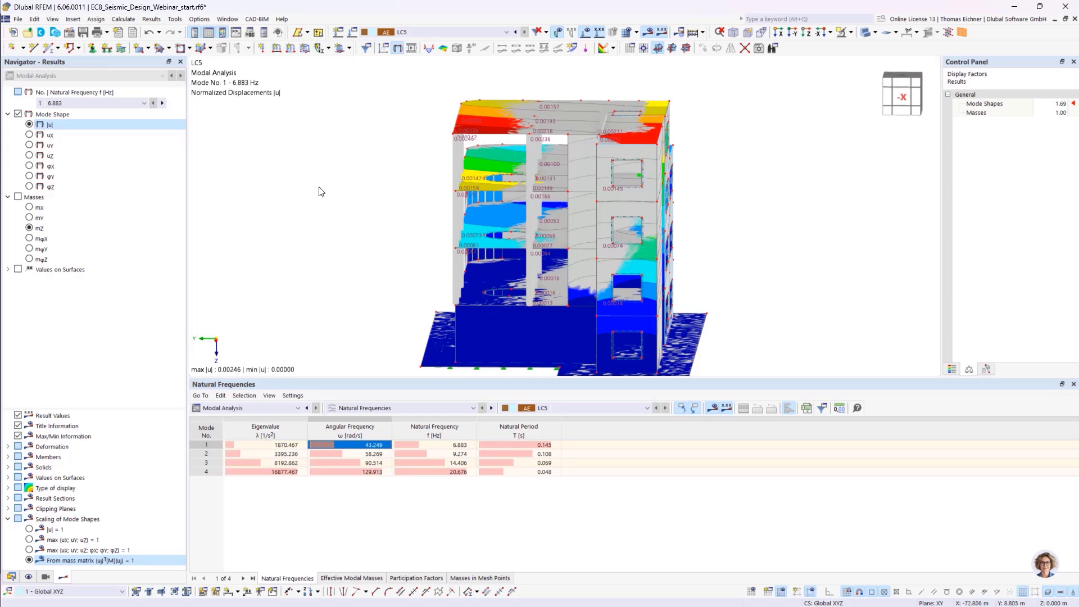
scroll(371, 145, "down", 2)
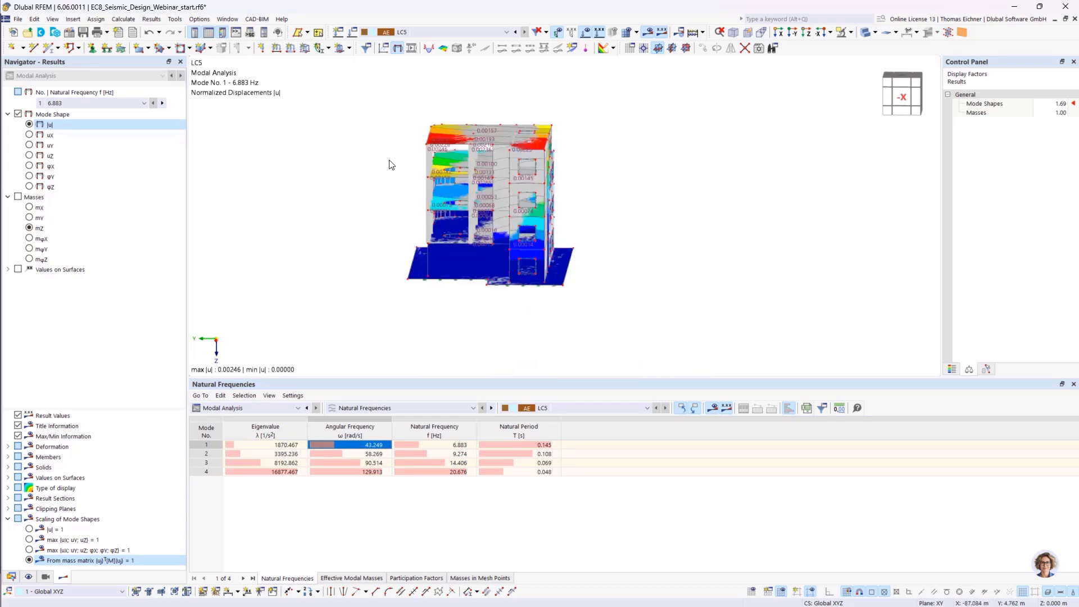
middle_click_drag(390, 164, 345, 222)
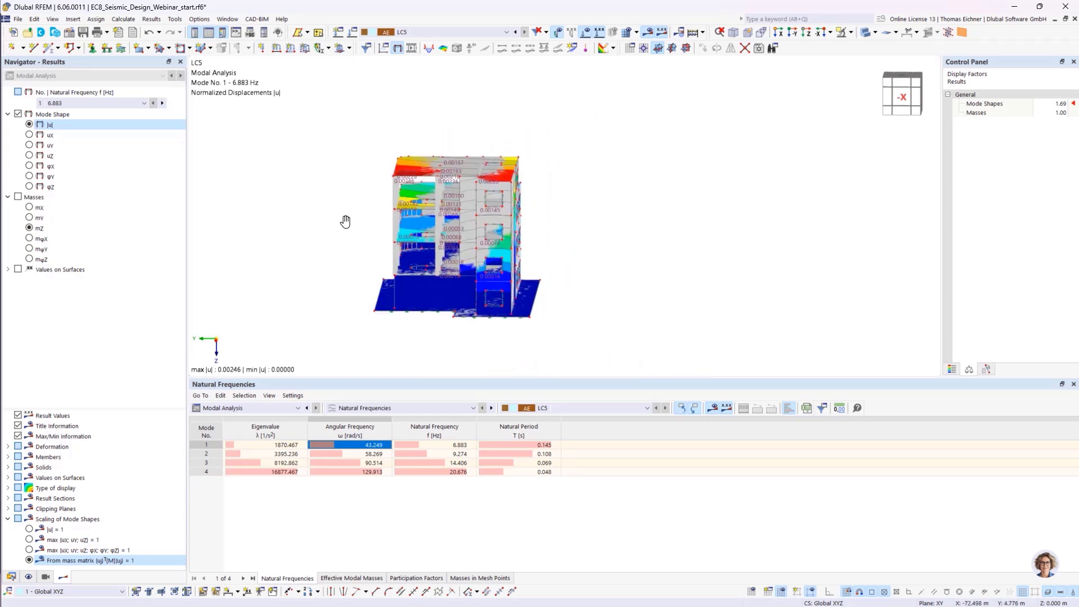
Step: Delete modal analysis load case LC5 and accept the deletion of all results
left_click(352, 32)
left_click(157, 131)
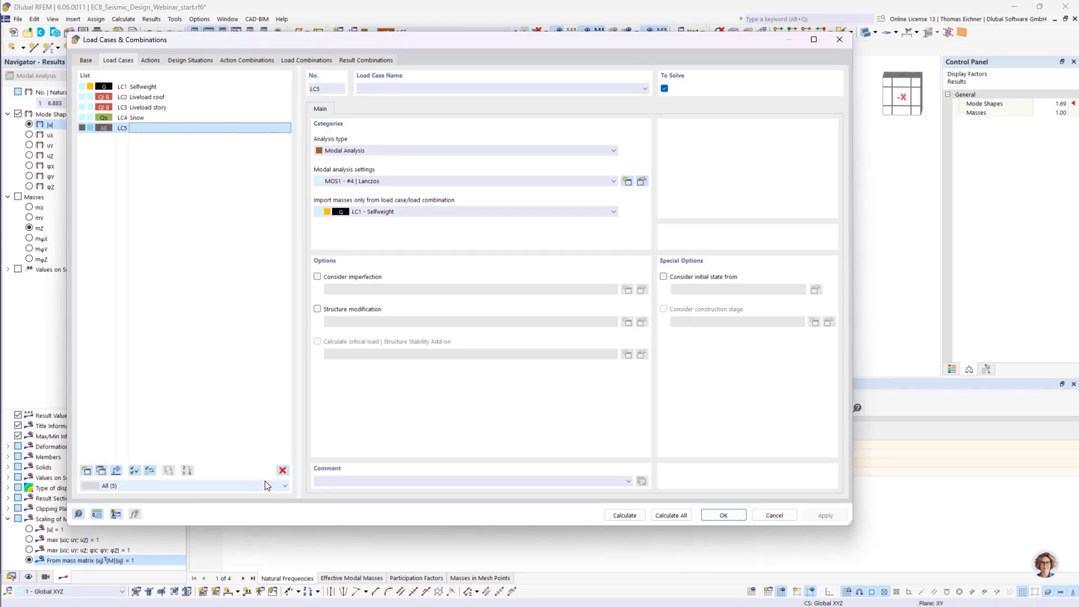
left_click(282, 470)
left_click(542, 340)
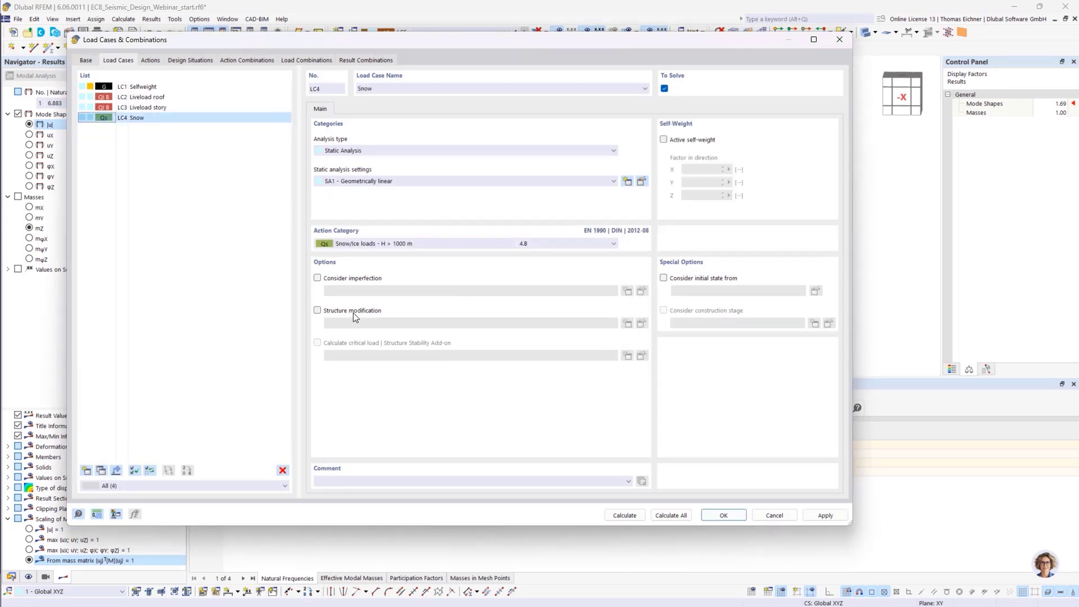
left_click(727, 516)
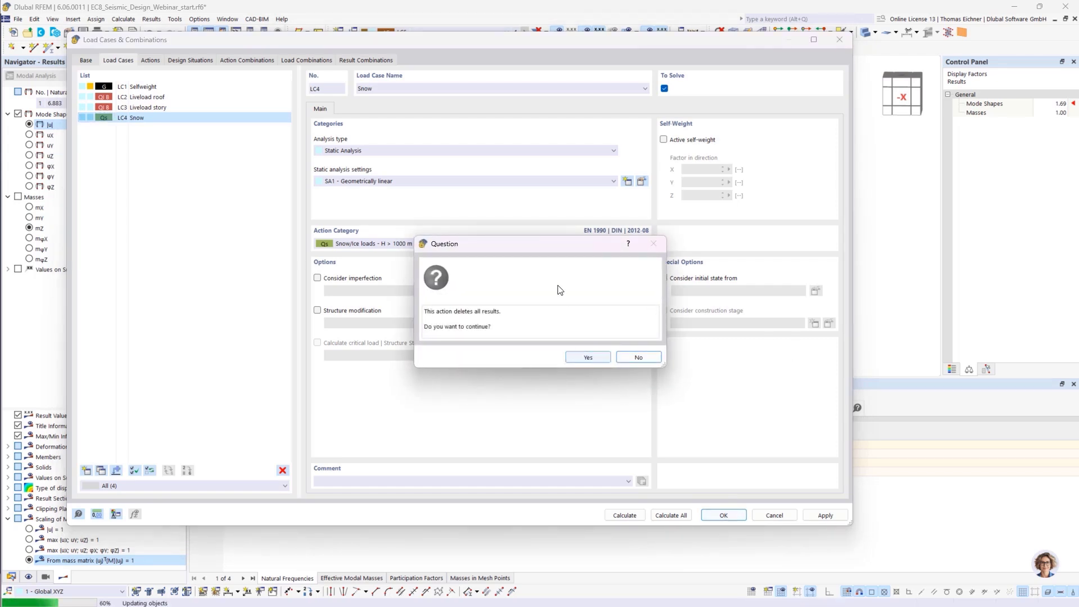
left_click_drag(546, 249, 505, 246)
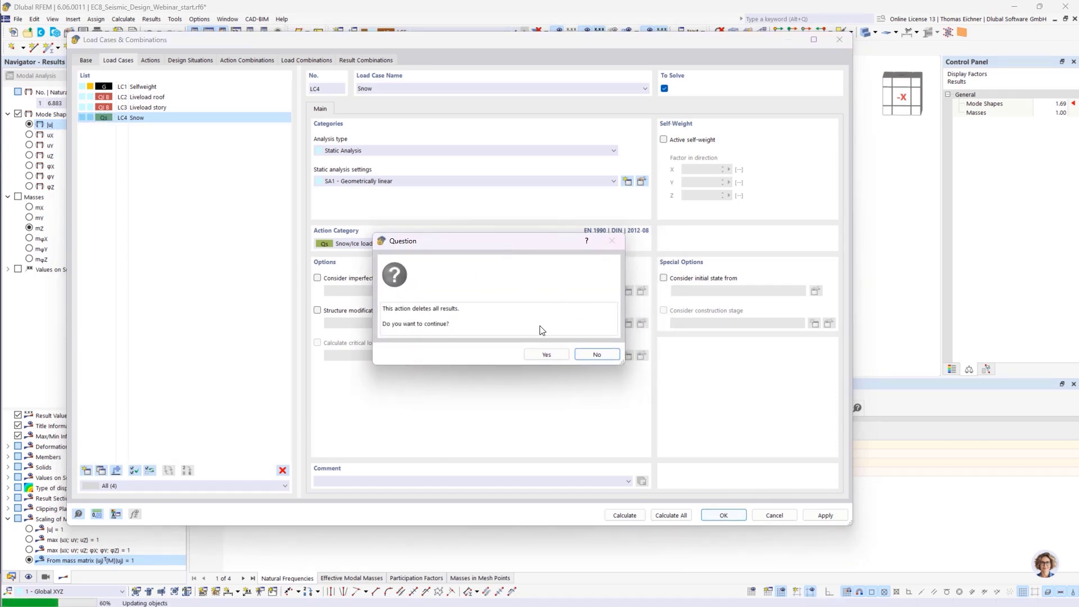
left_click(547, 354)
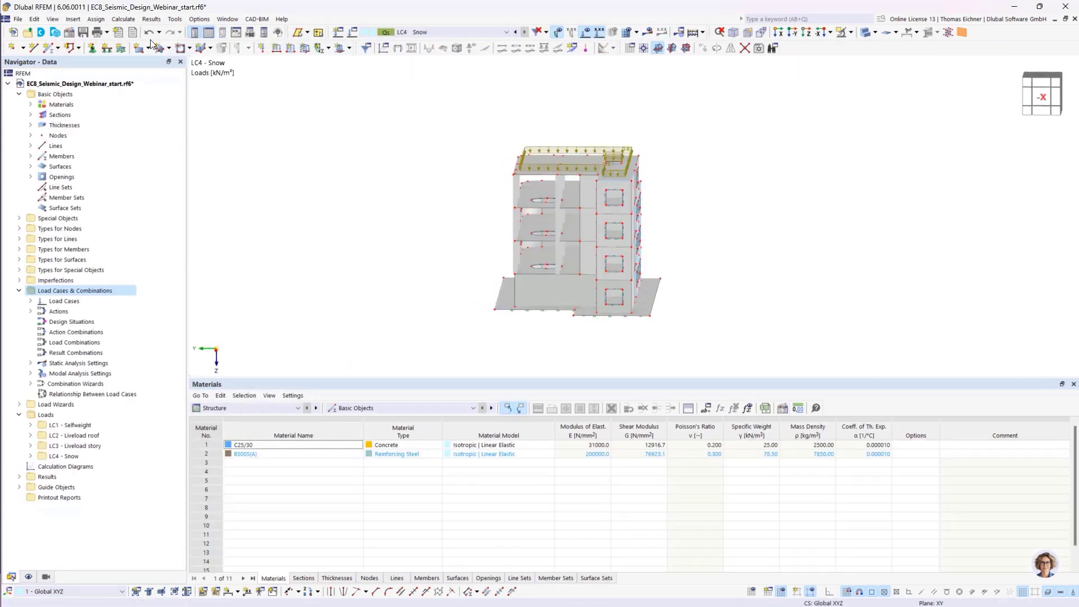
Step: Activate the Concrete Design add-on in the model's base data
left_click(68, 35)
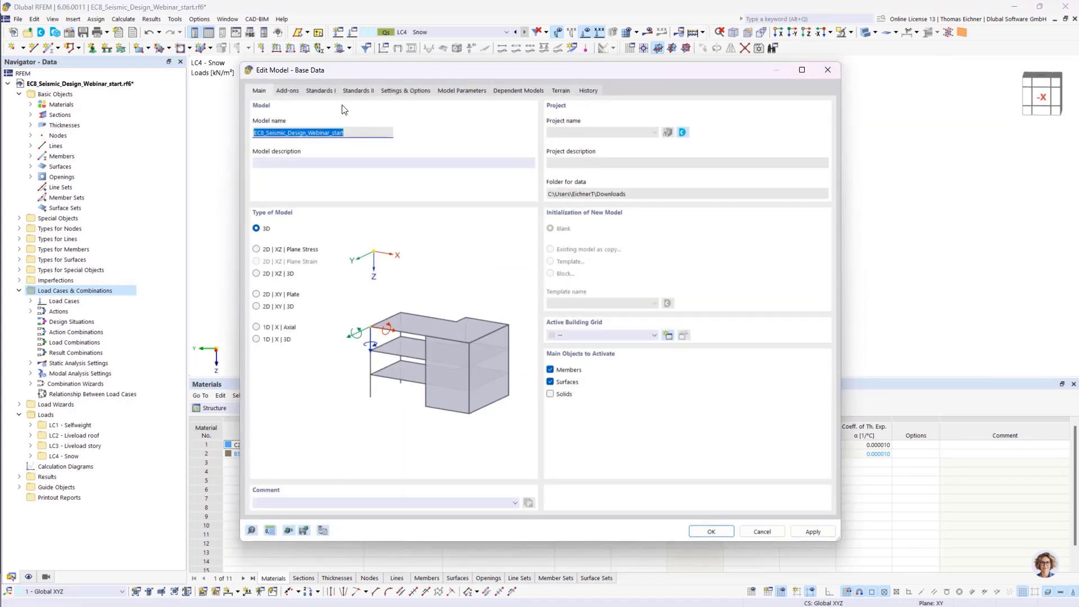
left_click(286, 93)
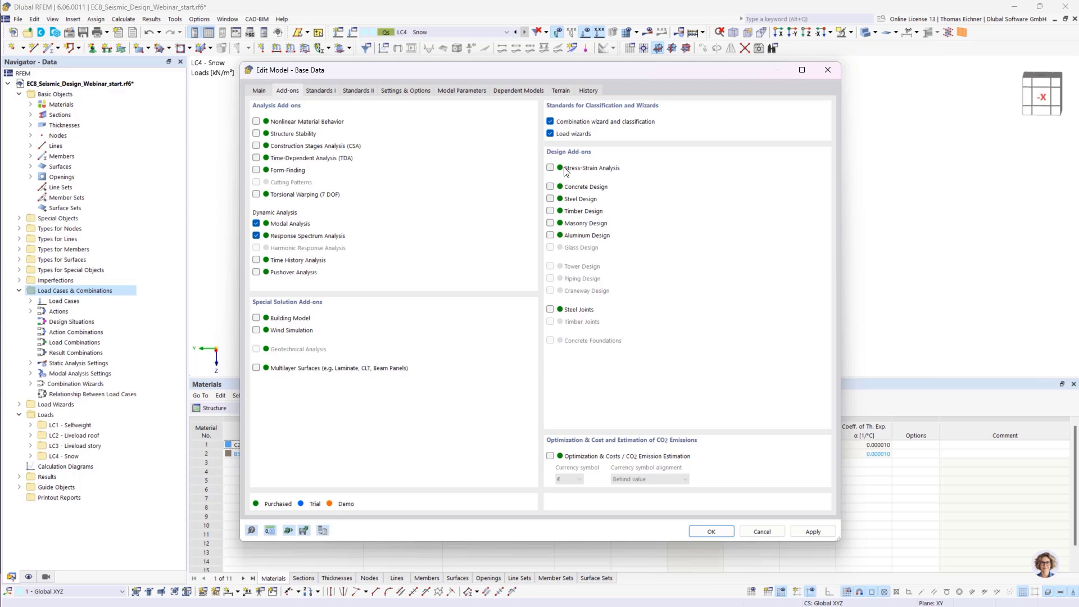
left_click(550, 187)
Step: Review all national annex editions for dynamic analysis to EN 1998, select DIN | 2023-11 for Germany, and accept the base data
left_click(318, 91)
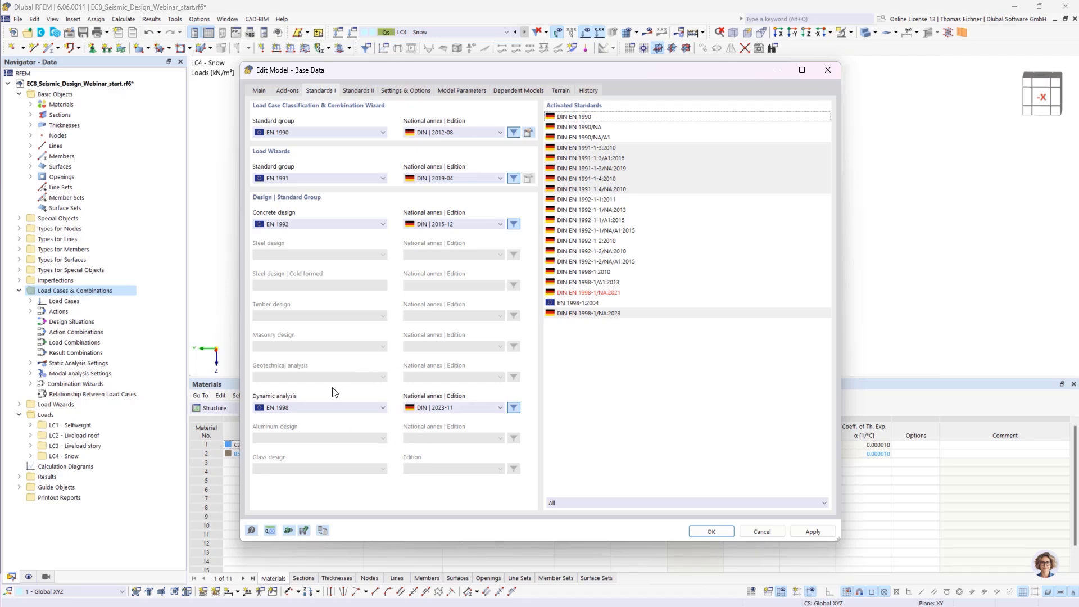
left_click(443, 405)
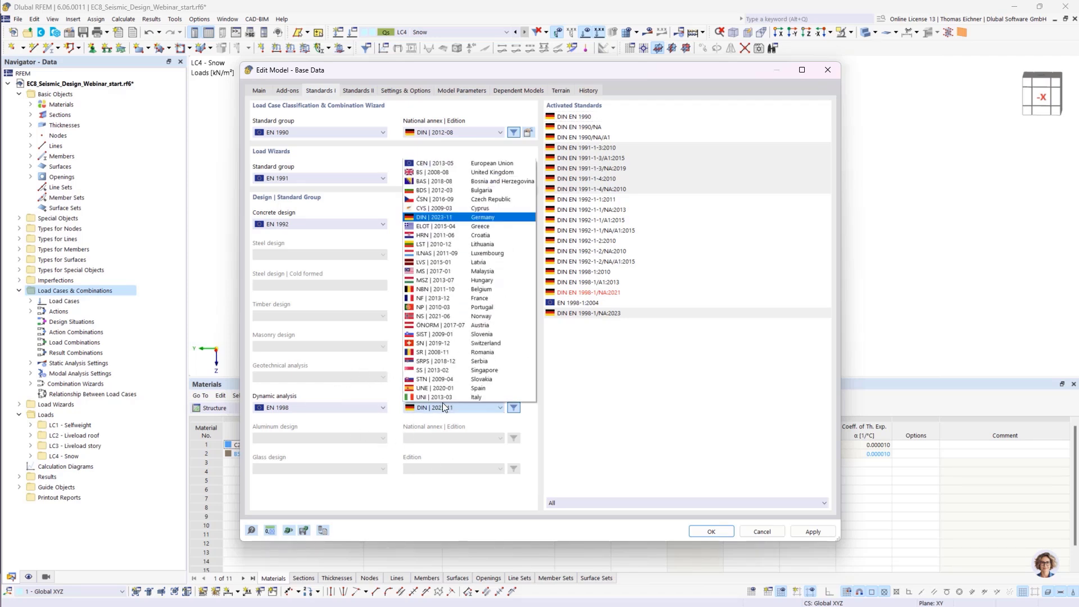
left_click(471, 416)
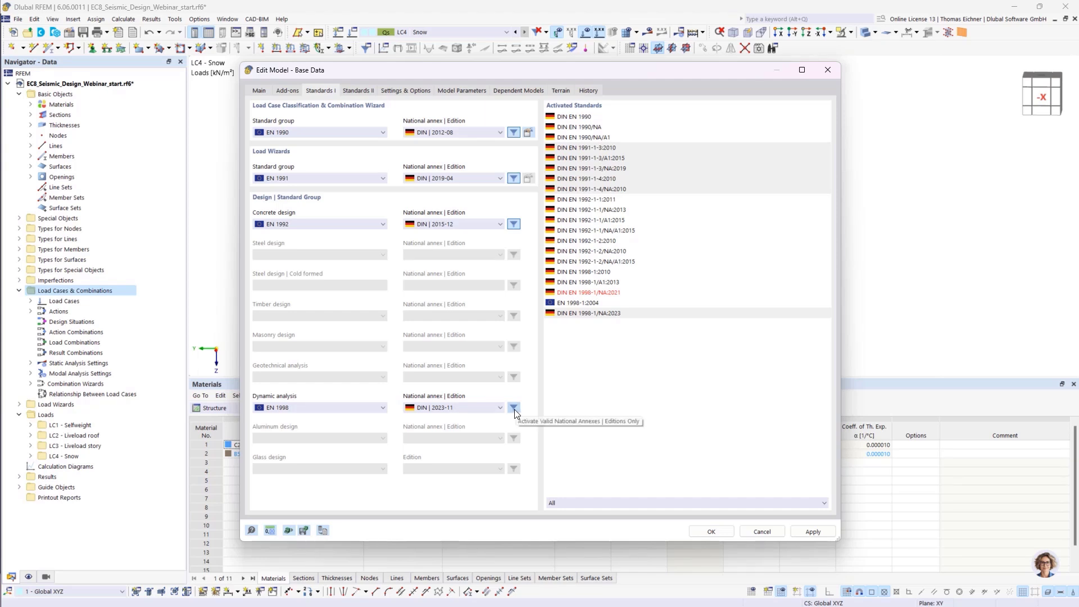
left_click(499, 407)
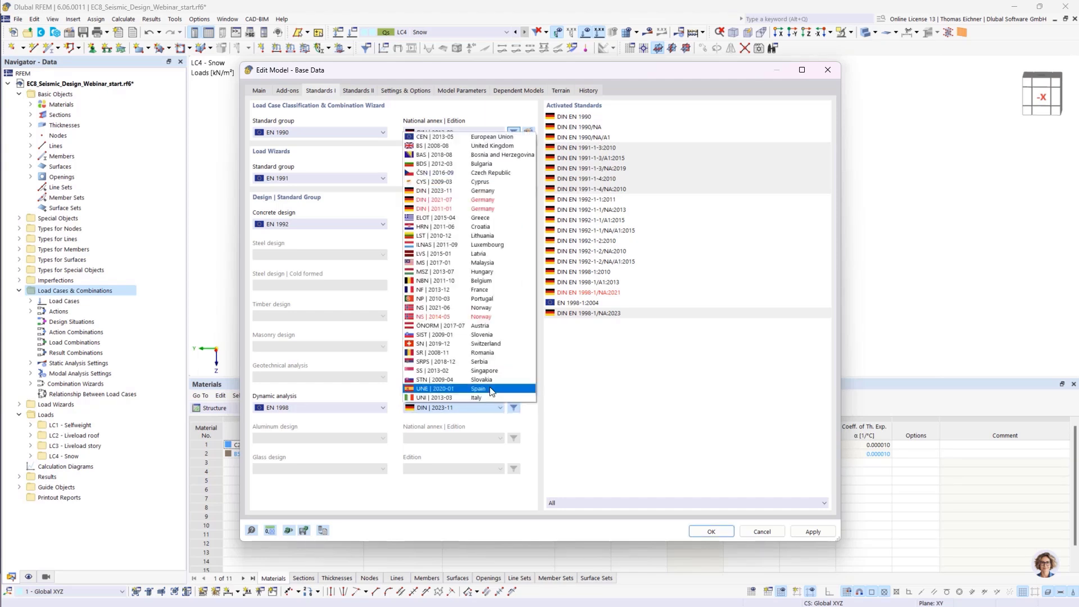
left_click(450, 193)
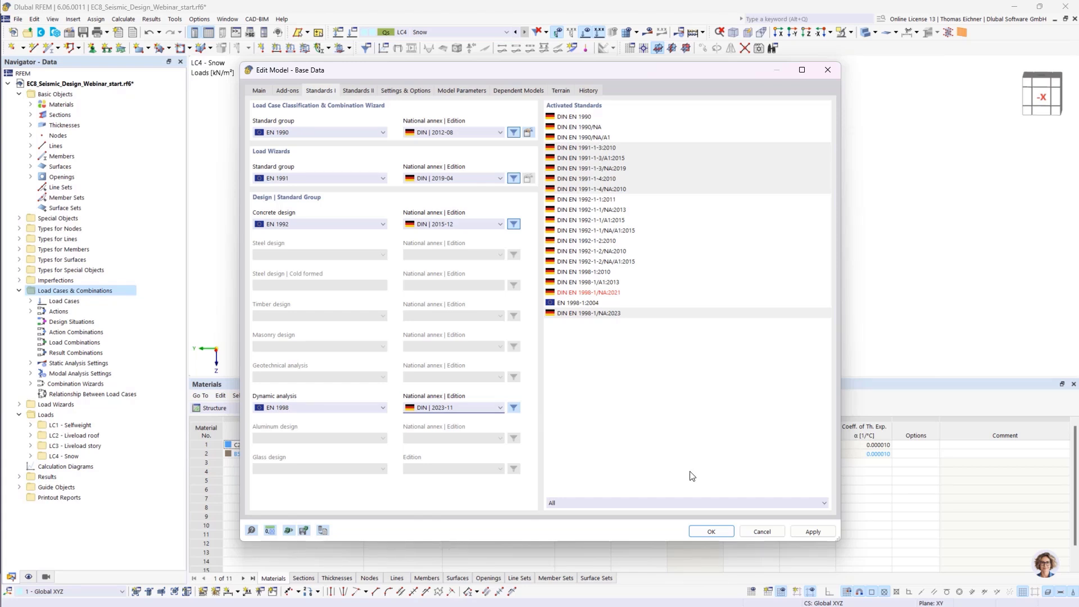
left_click(710, 532)
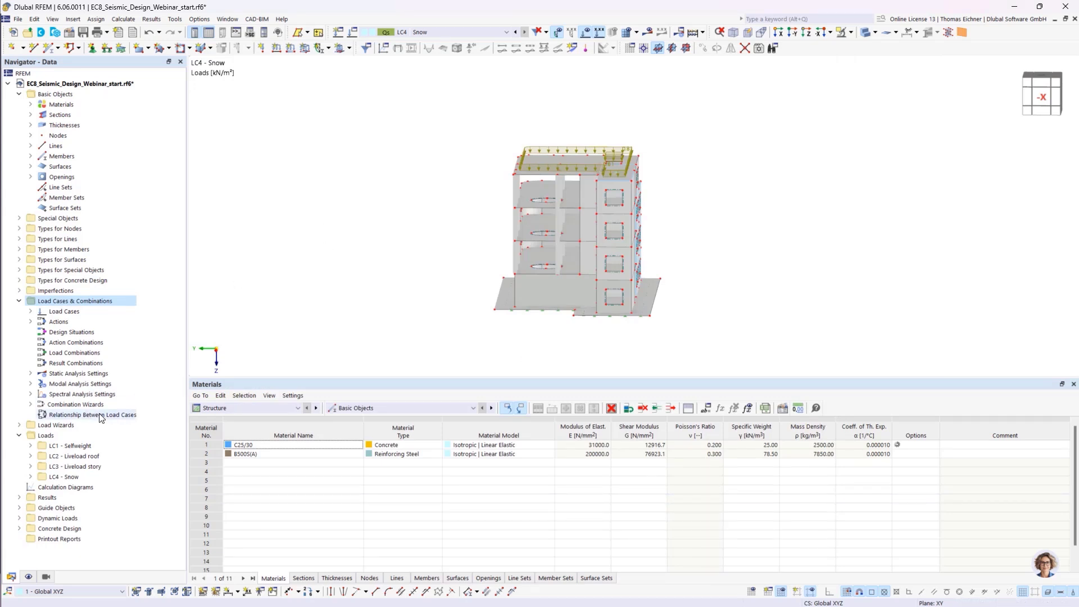
Step: Examine the modal and spectral analysis settings and expand Dynamic Loads to inspect the response spectra and accelerograms entries
left_click(76, 385)
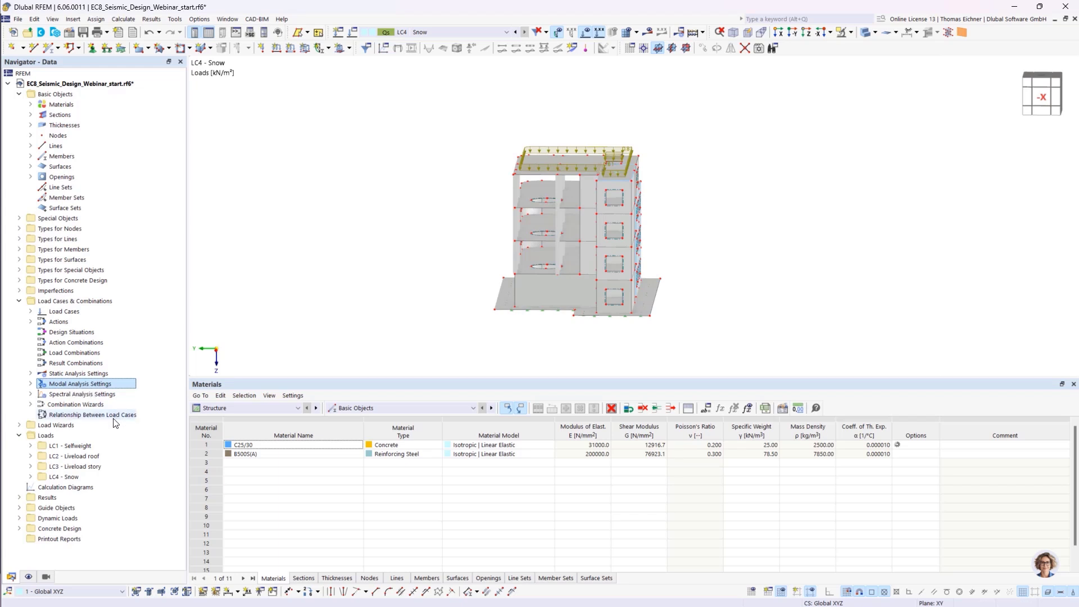
left_click(55, 396)
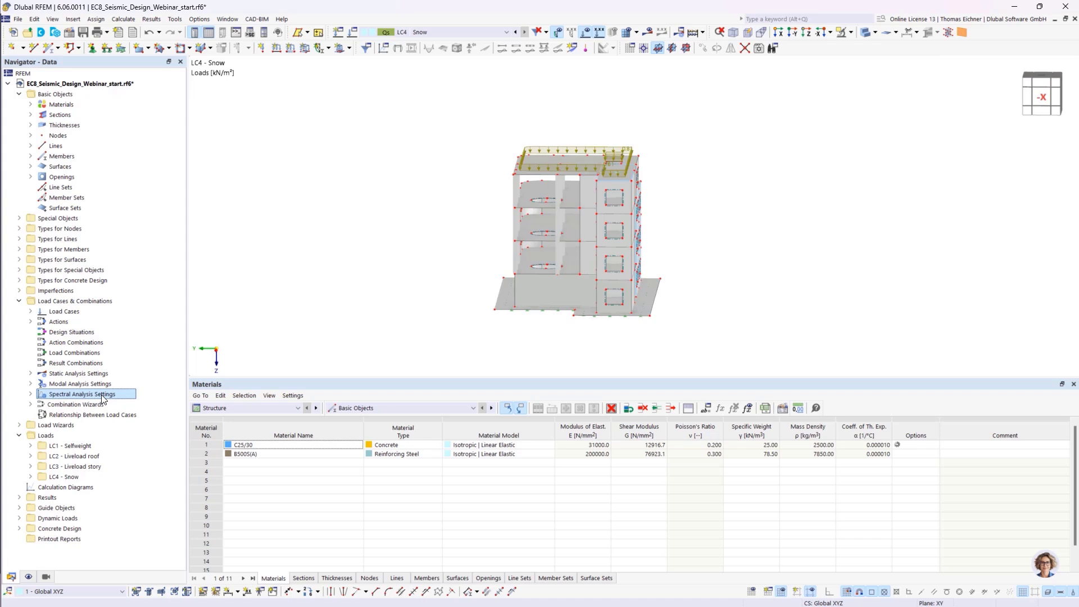
left_click(78, 518)
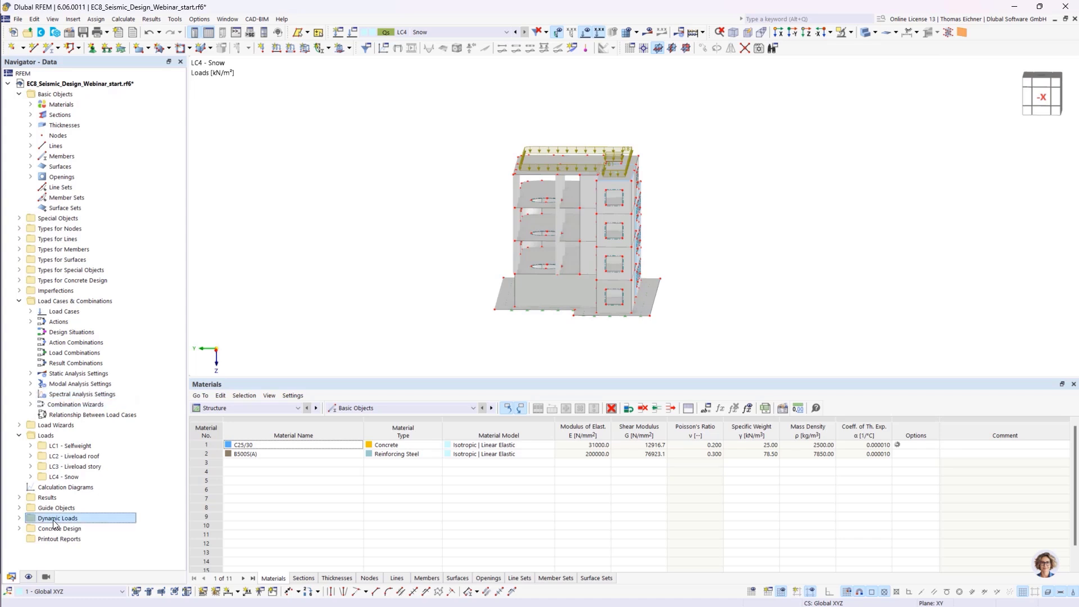
left_click(20, 518)
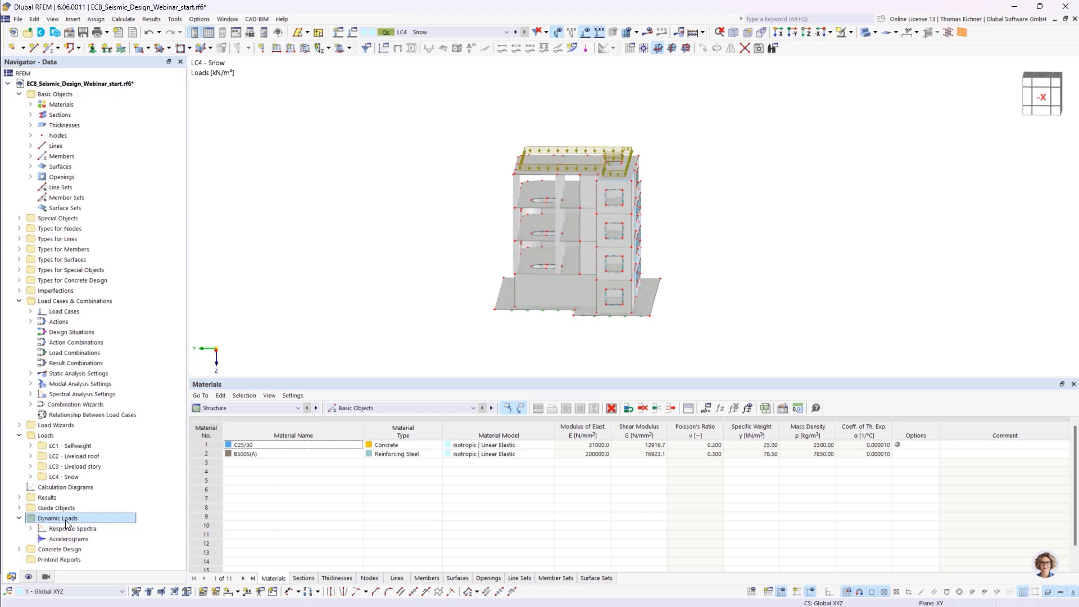
left_click(31, 528)
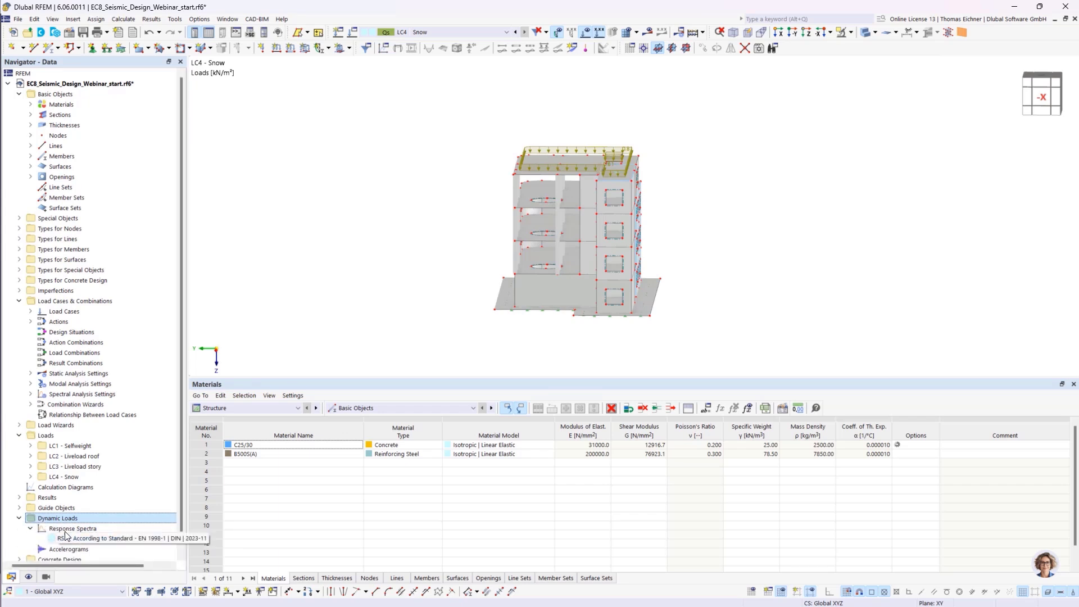
left_click(68, 528)
left_click(65, 538)
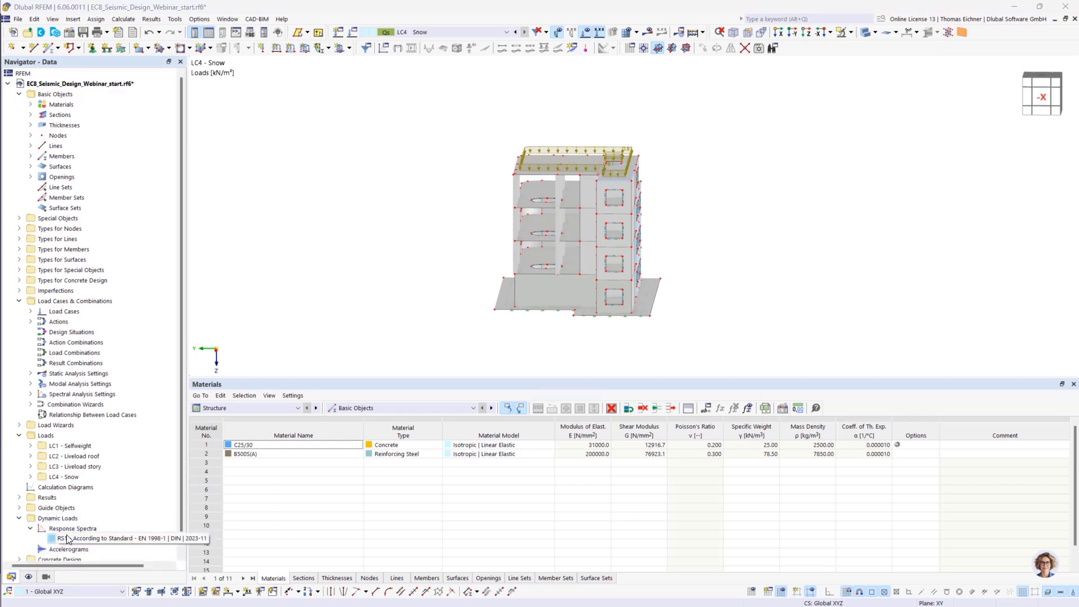
left_click(63, 549)
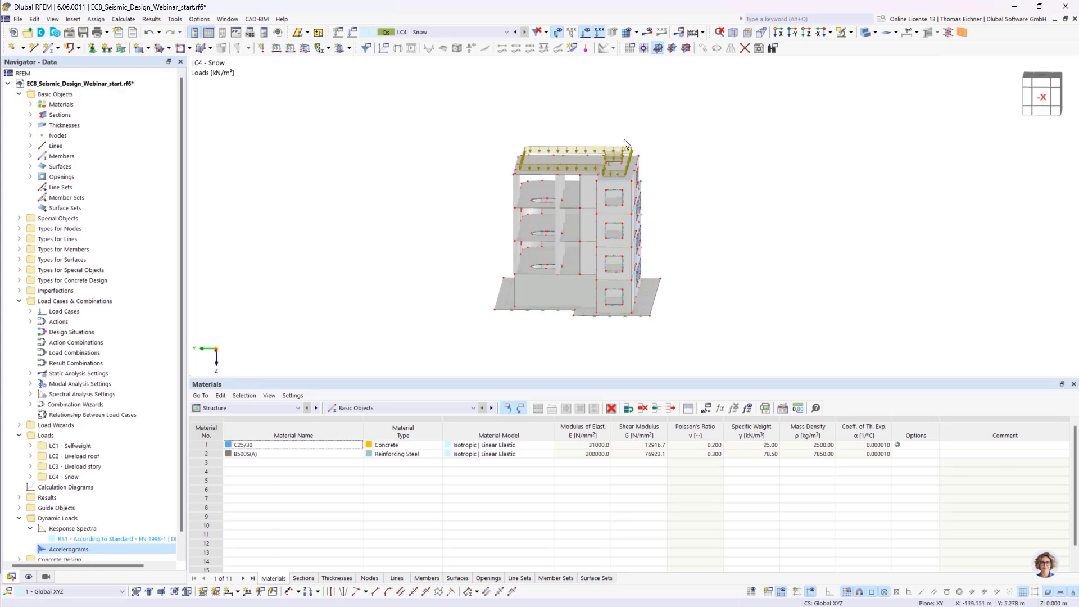
Step: Open Load Cases & Combinations and review the base standard, combination wizard and result combination options
left_click(353, 36)
left_click_drag(393, 39, 432, 76)
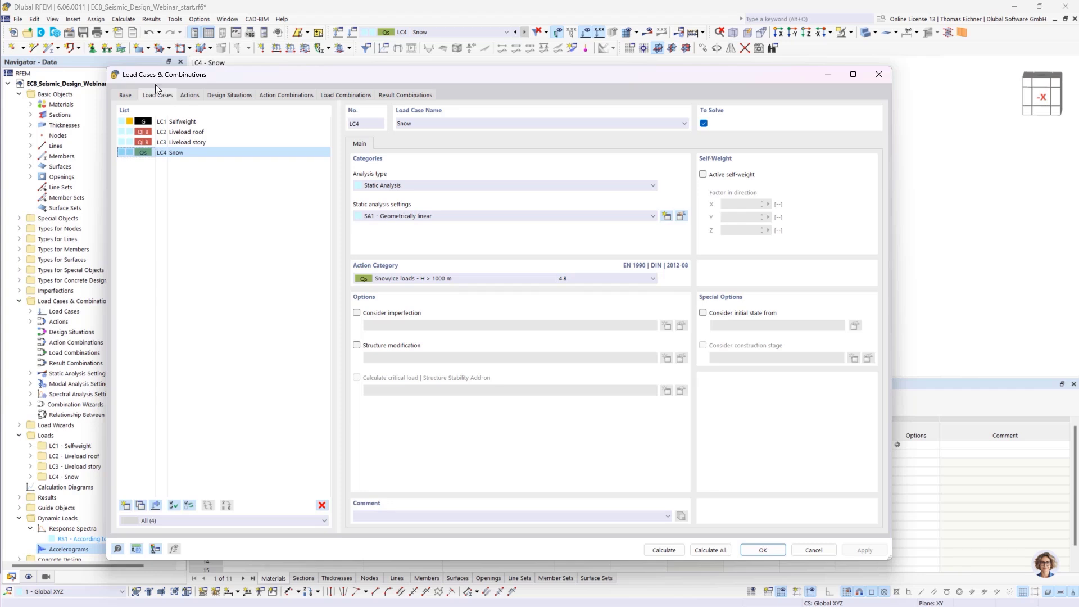
left_click(129, 95)
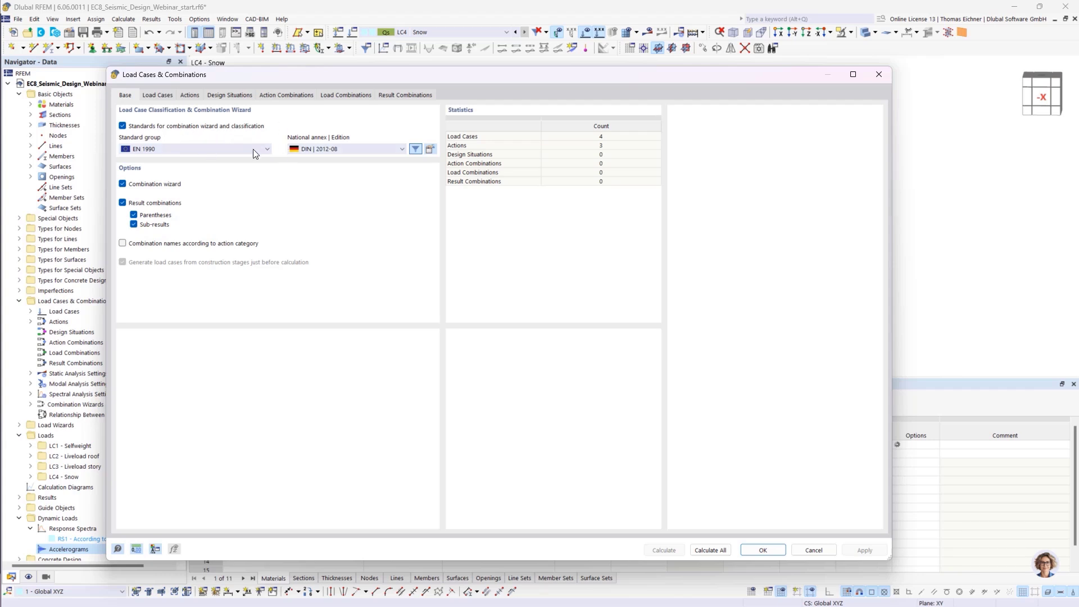
left_click(134, 225)
left_click(134, 224)
left_click(133, 215)
Step: Compare the analysis type and action category of load cases LC2 Liveload roof and LC3 Liveload story
left_click(156, 100)
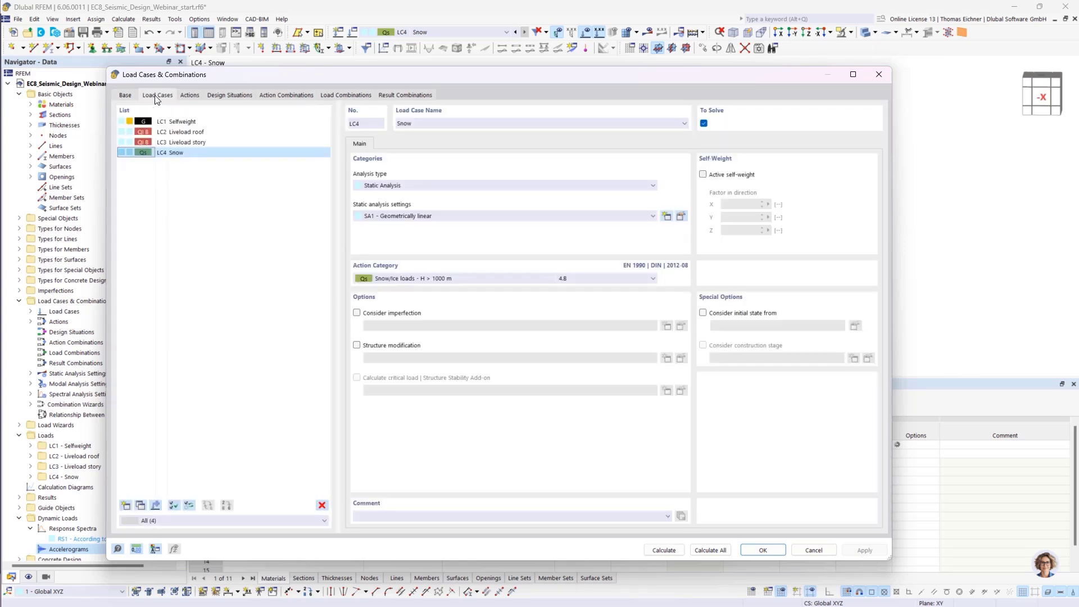
left_click(174, 135)
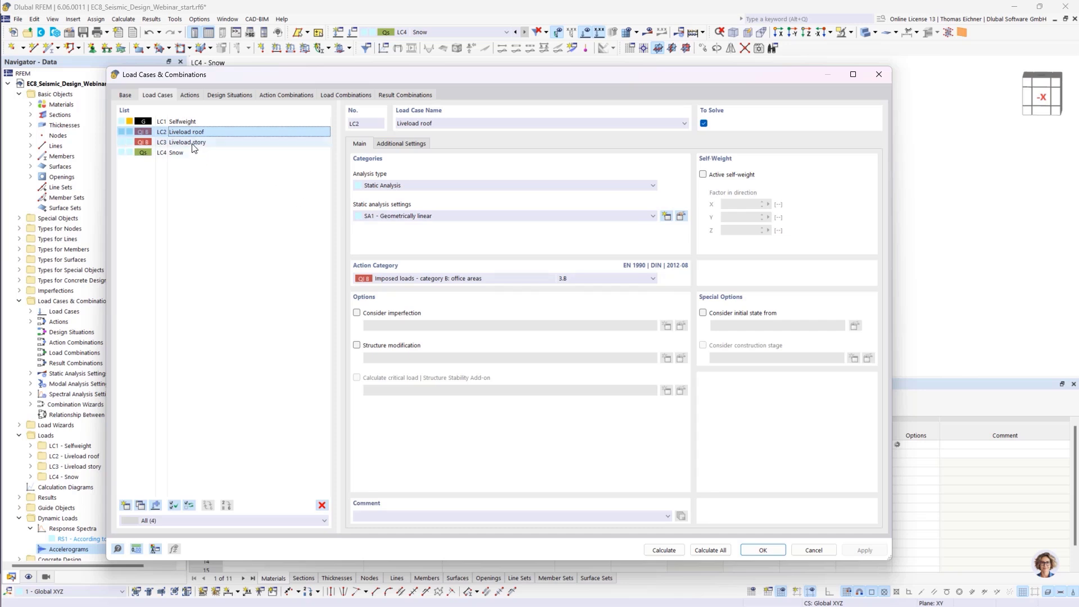
left_click(151, 133)
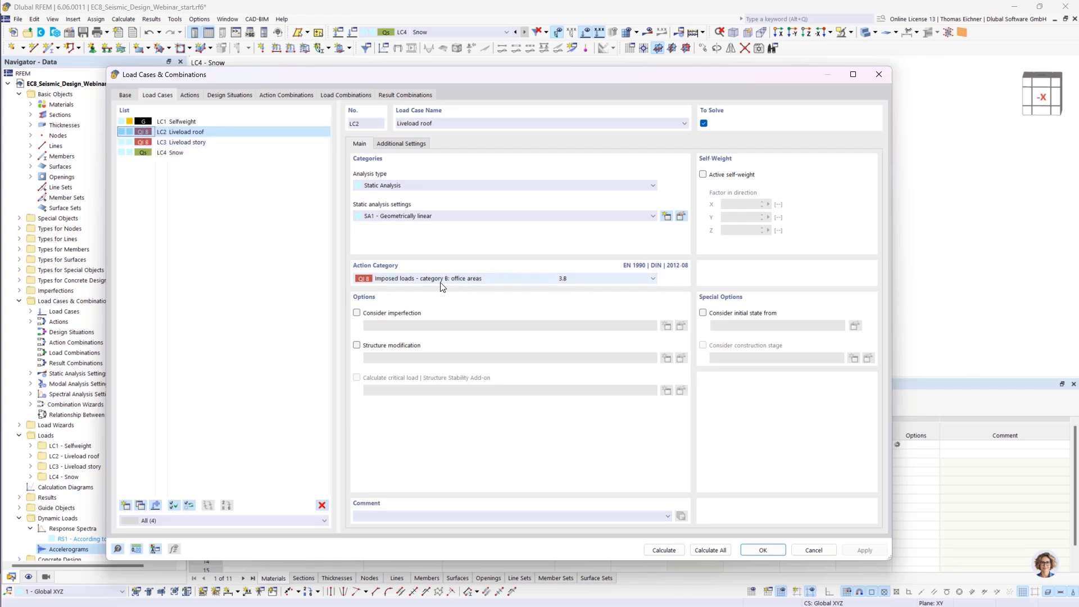
left_click(170, 141)
left_click(167, 132)
left_click(168, 141)
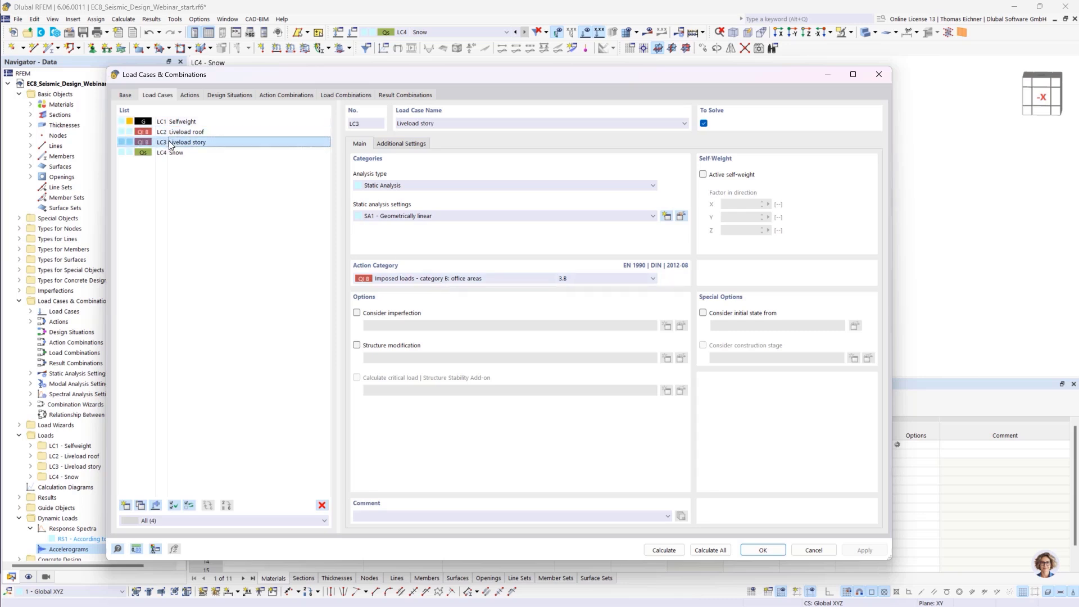
left_click(171, 132)
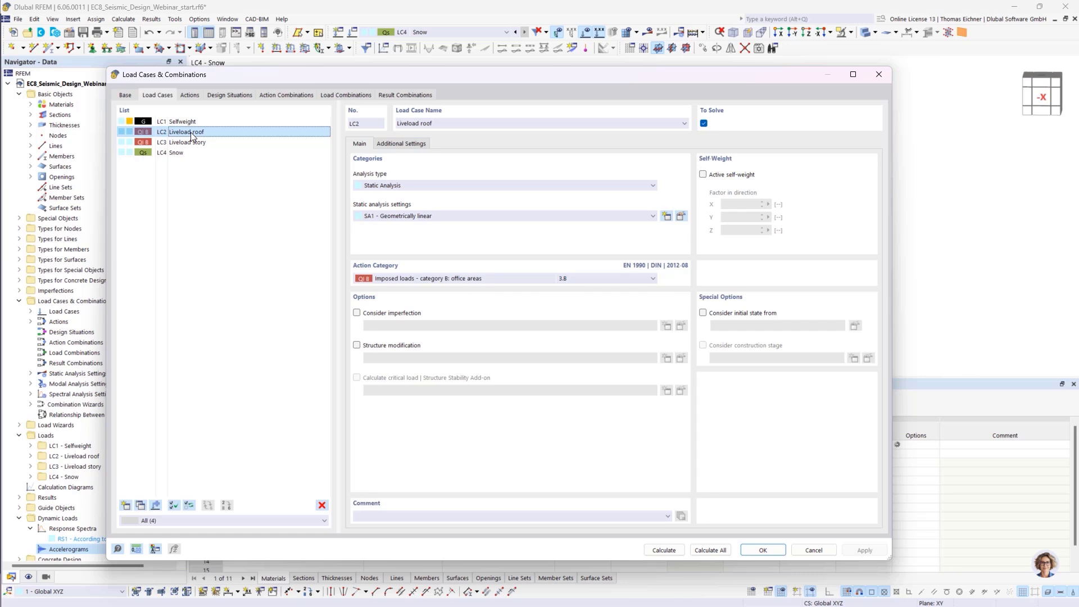
left_click(191, 142)
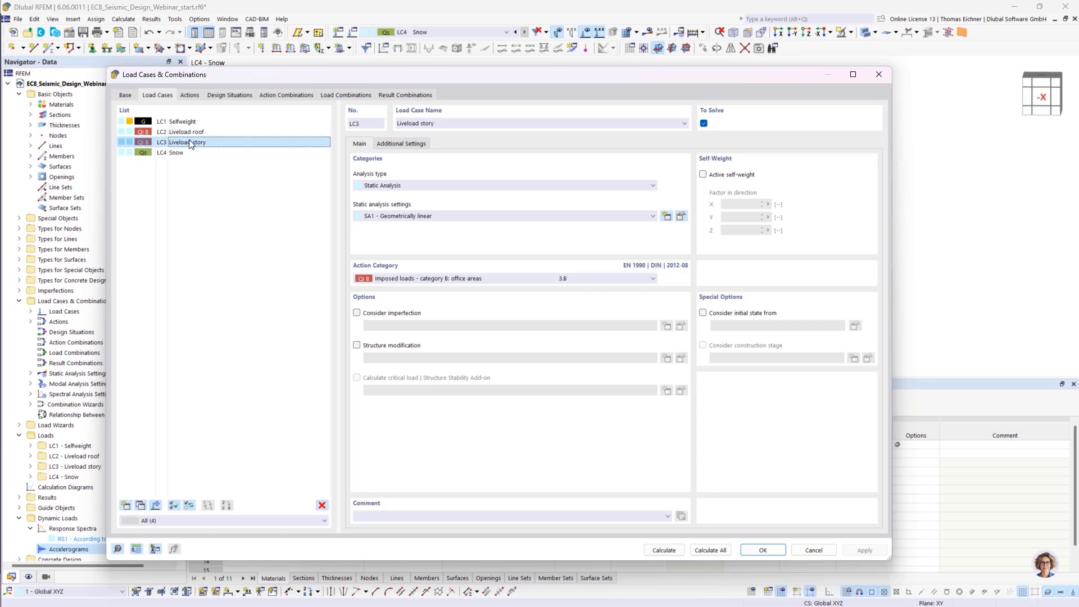
Step: Check the mass combination option of LC2 Liveload roof and set the one for LC3 Liveload story to Other floors
left_click(386, 148)
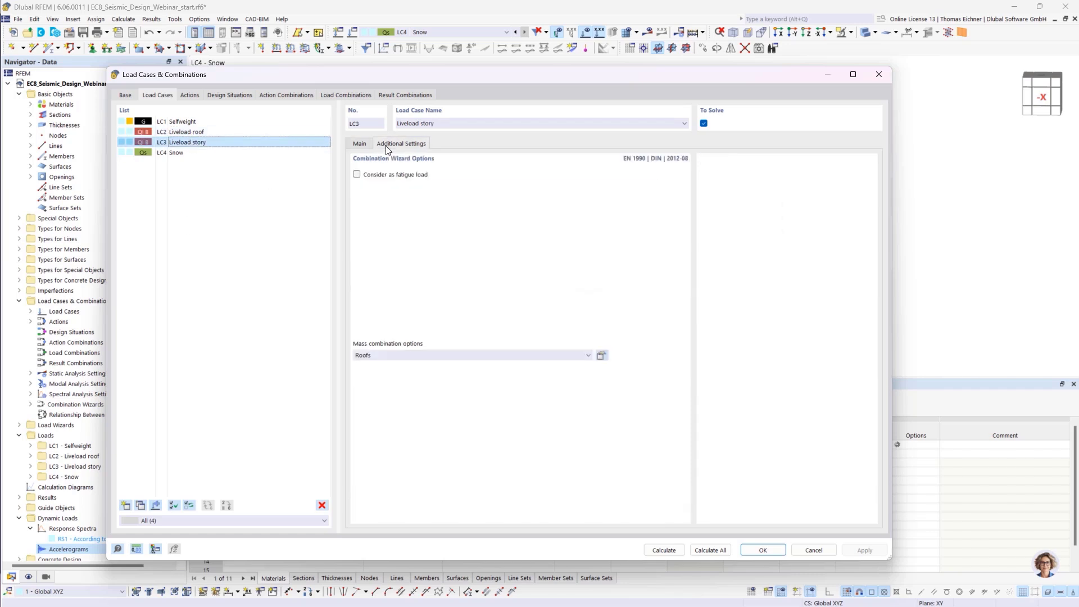
left_click(211, 131)
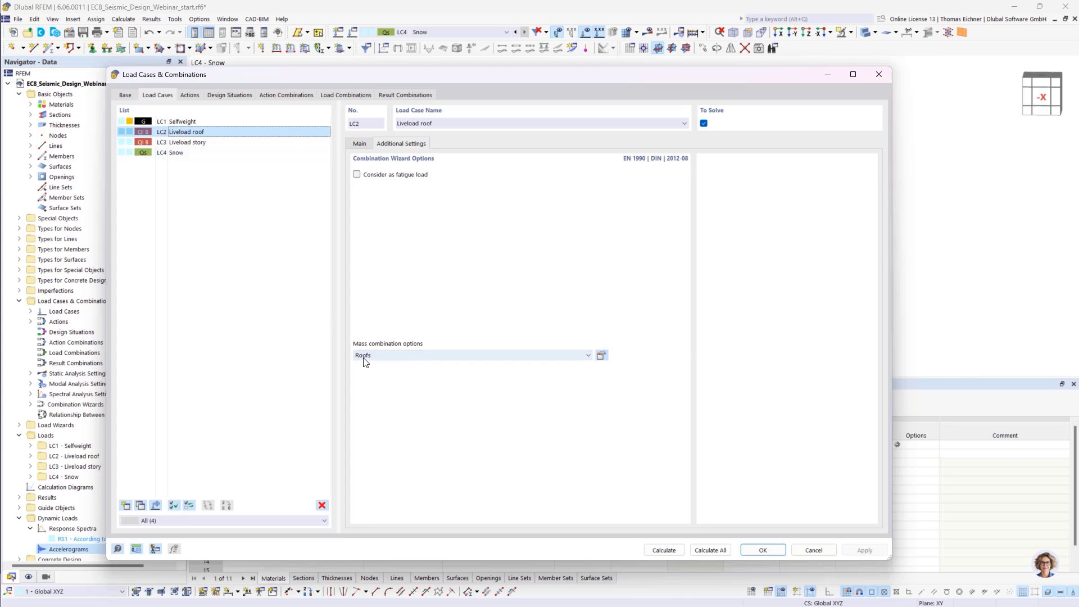
left_click(177, 142)
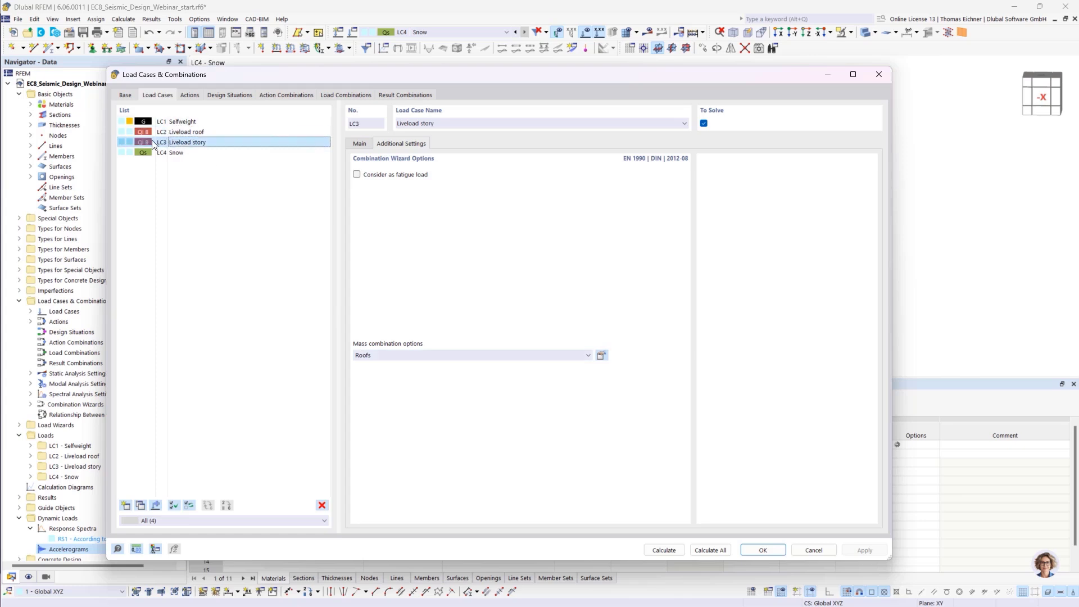
left_click(372, 354)
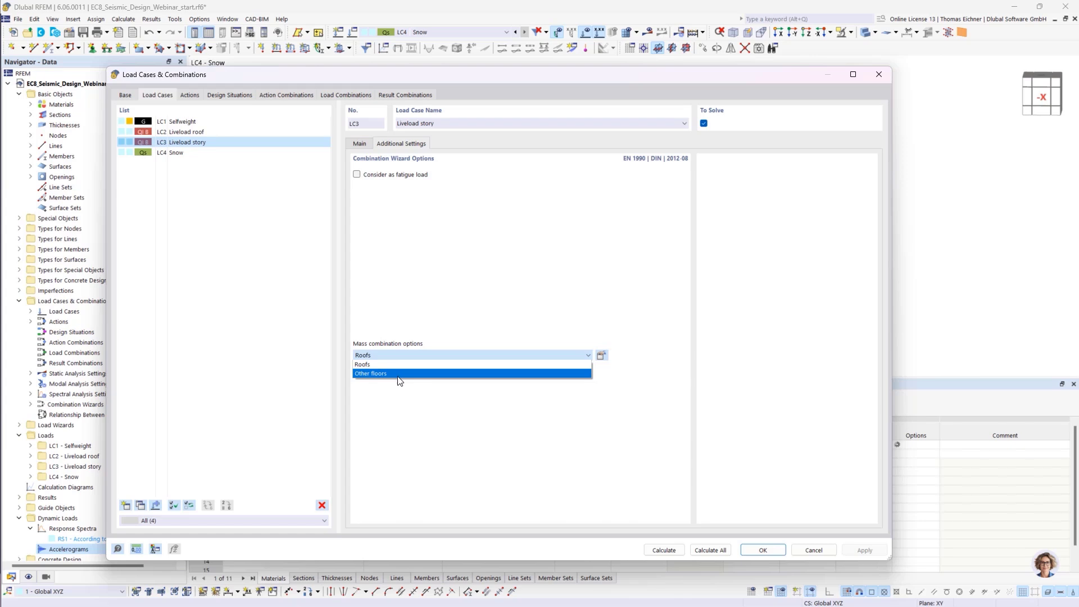
left_click(403, 373)
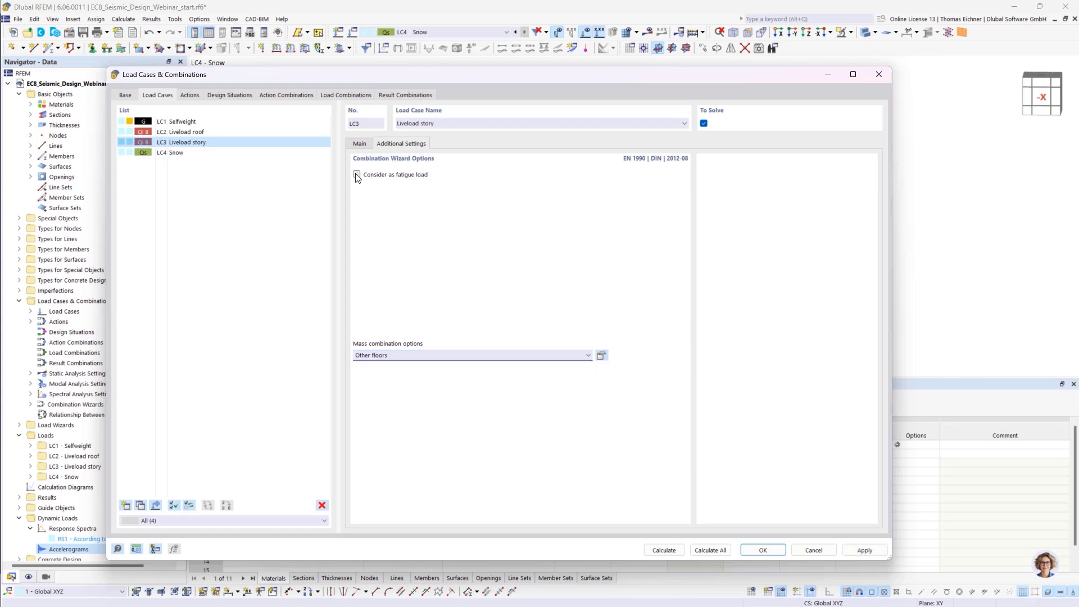
left_click(232, 143)
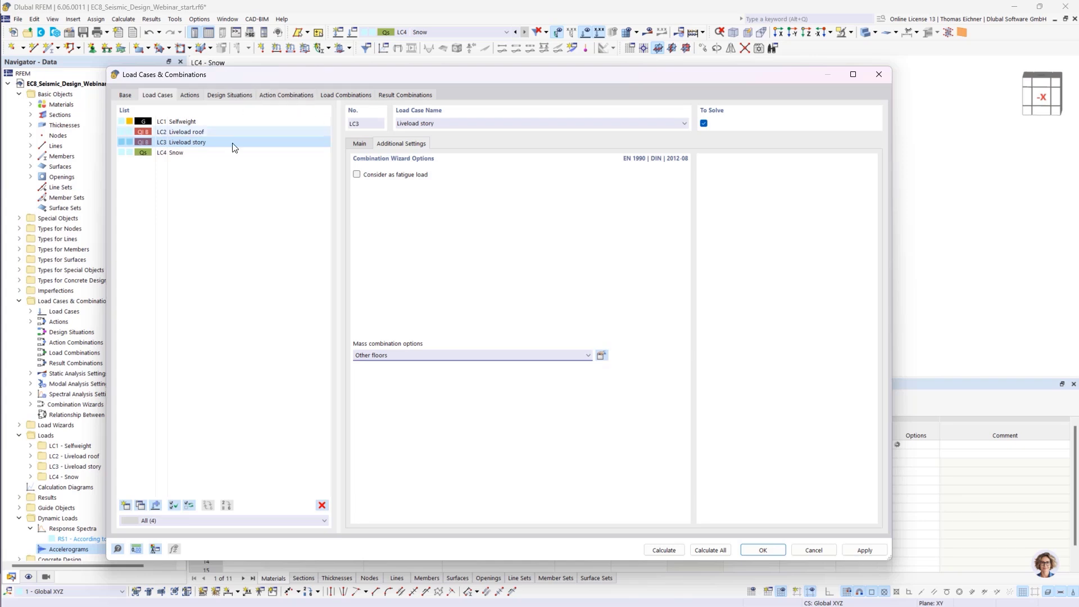
Step: Create a new design situation of type Seismic/Mass Combination - psi-E,i
left_click(230, 96)
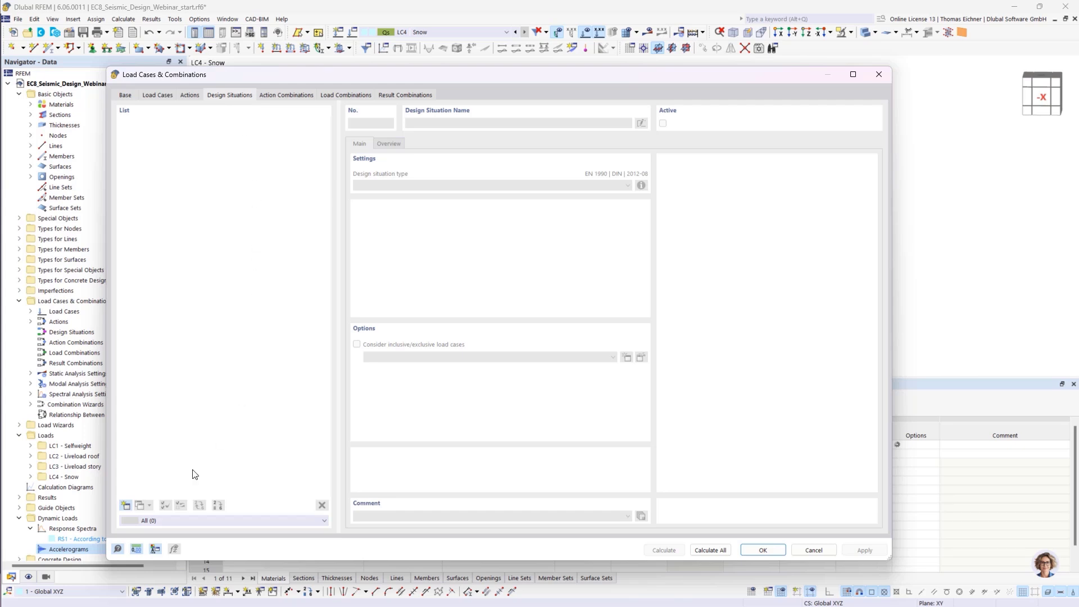
left_click(126, 505)
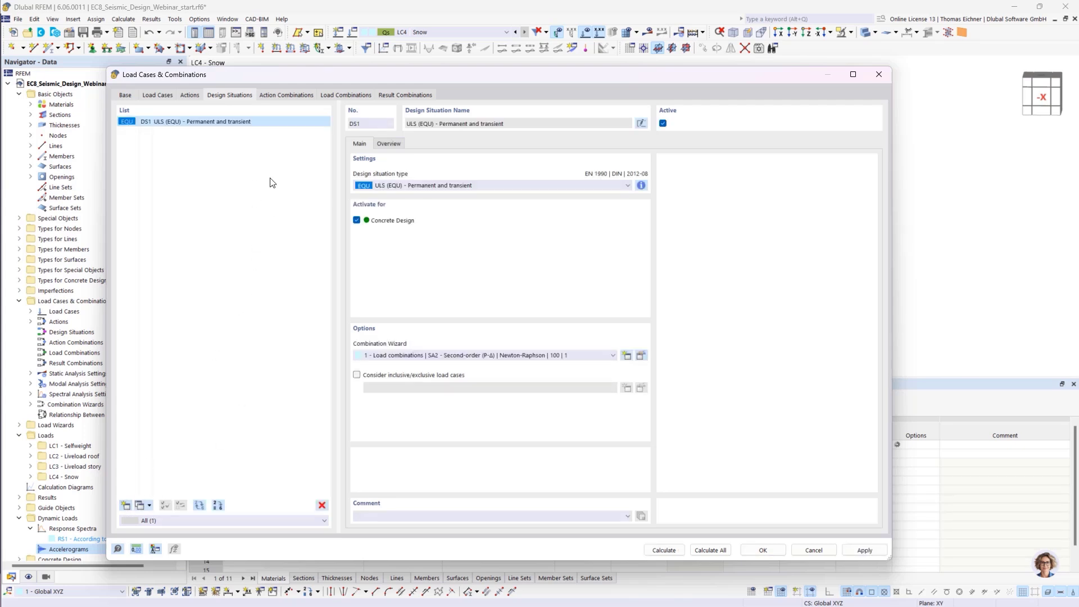
left_click(406, 185)
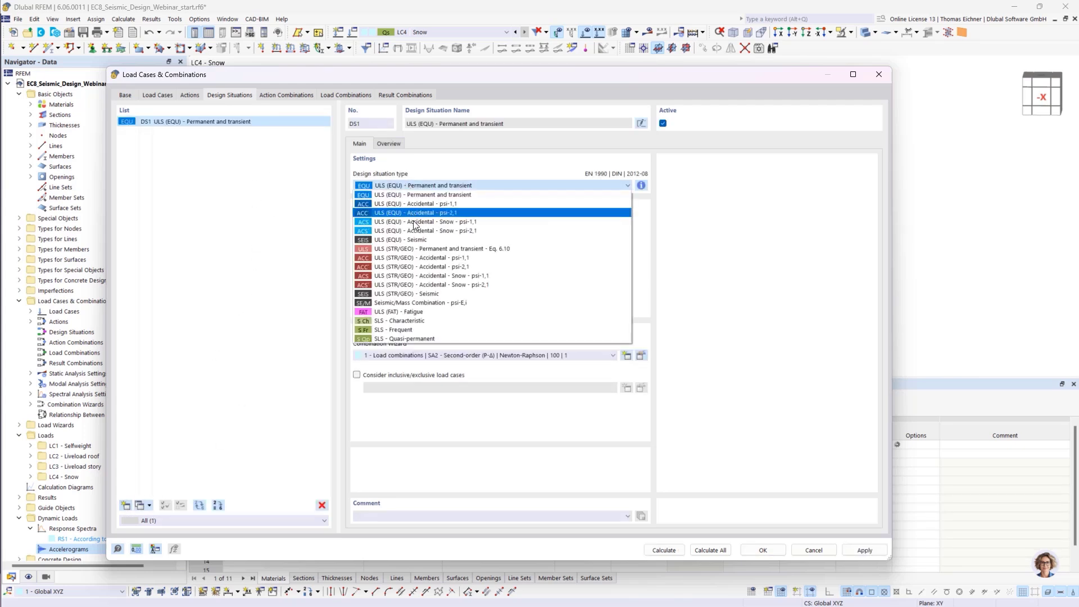
left_click(462, 303)
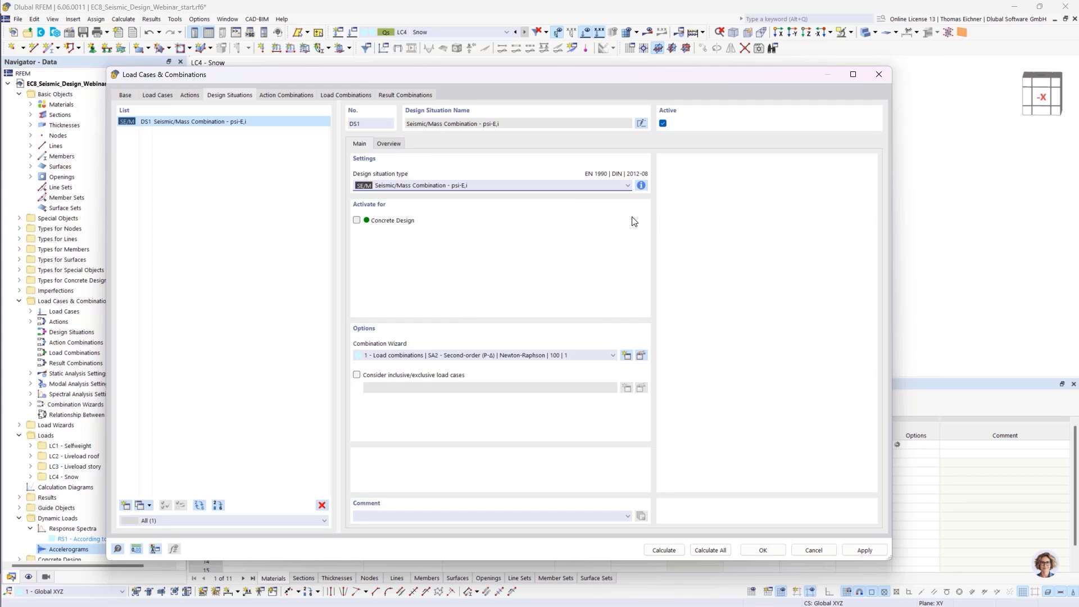
Step: Read the combination rules for the seismic/mass design situation and show its generated load combinations
left_click(641, 185)
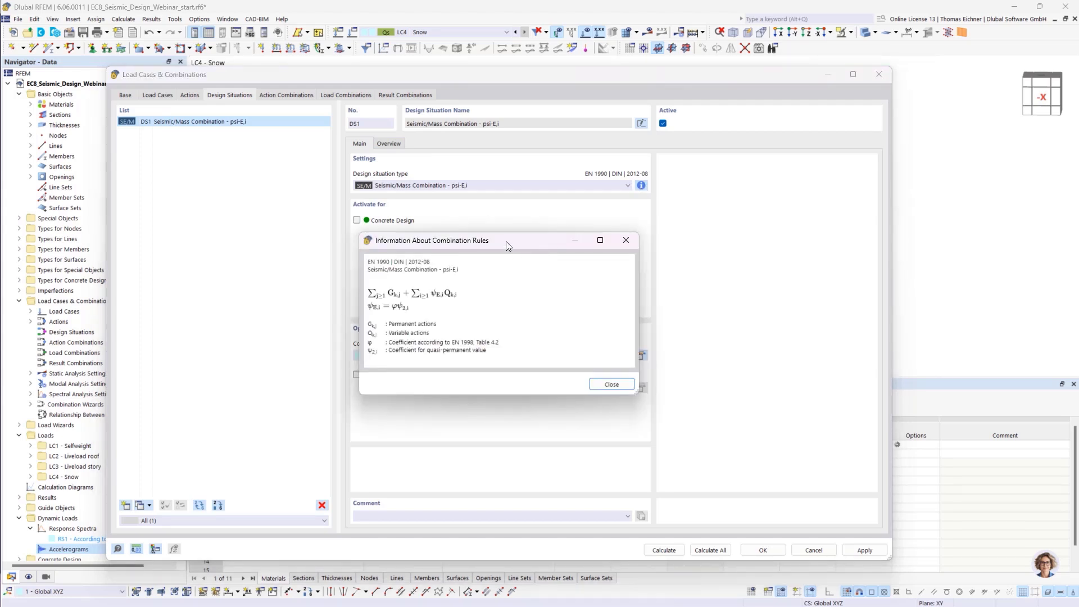
left_click_drag(505, 241, 781, 191)
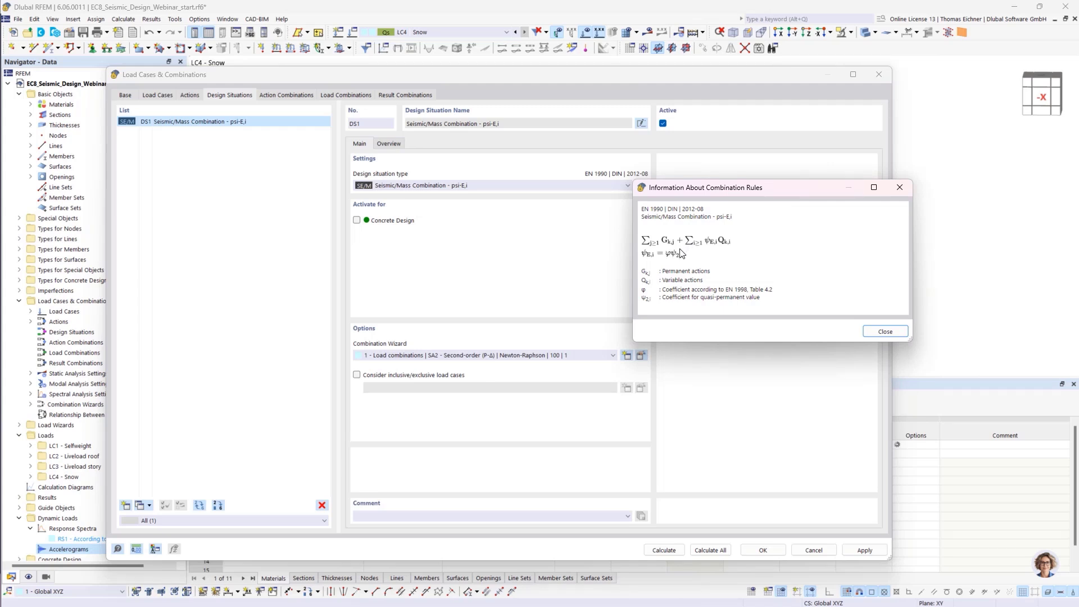
left_click(904, 188)
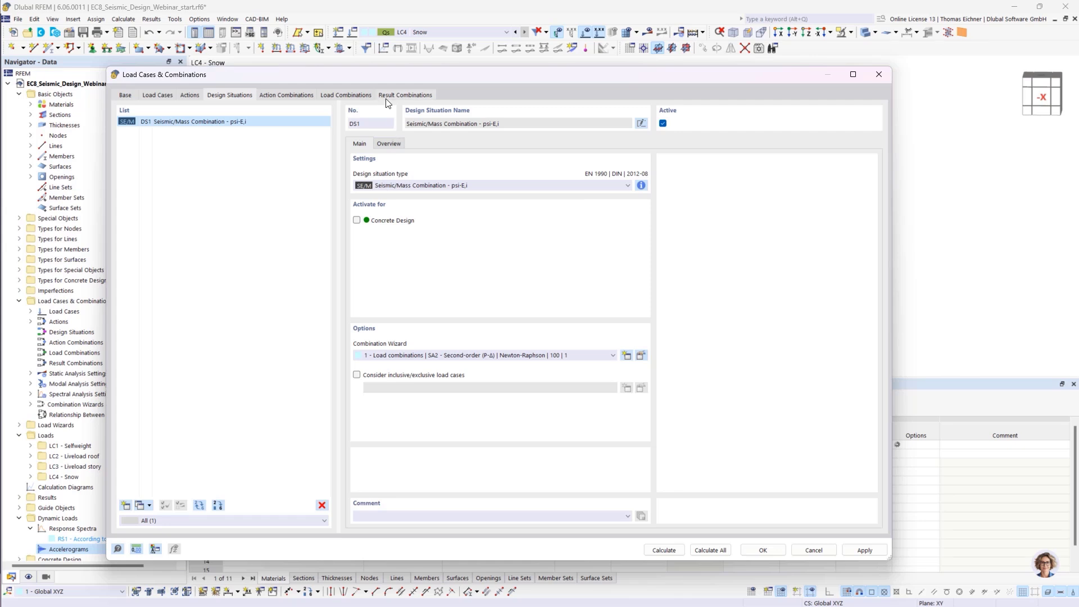
left_click(335, 96)
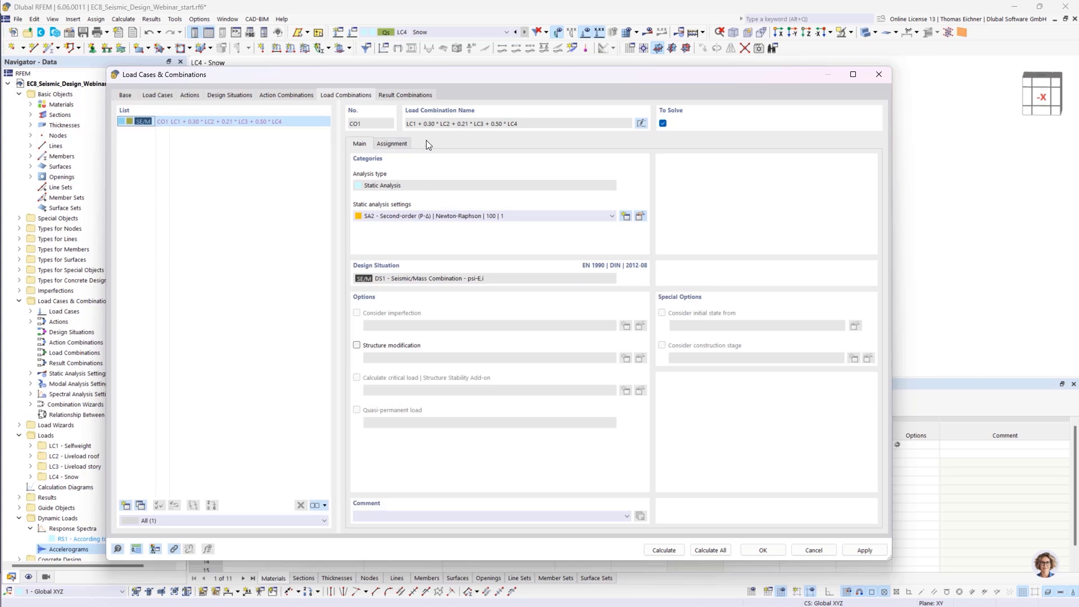
Step: Review the load cases assigned to combination CO1 and create a Modal Analysis load case that imports its masses from CO1
left_click(391, 144)
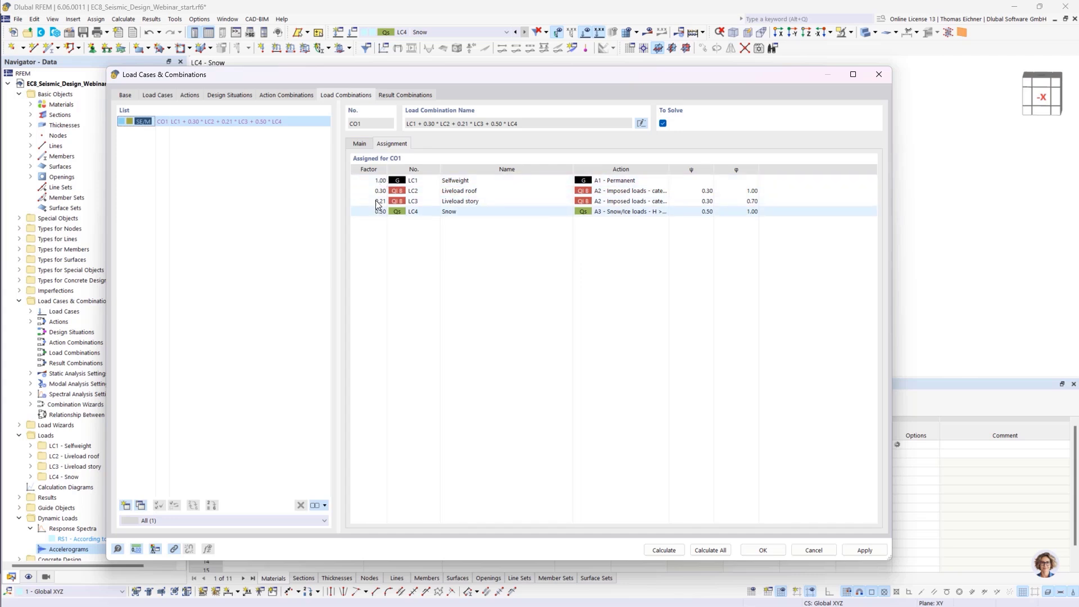
left_click(154, 96)
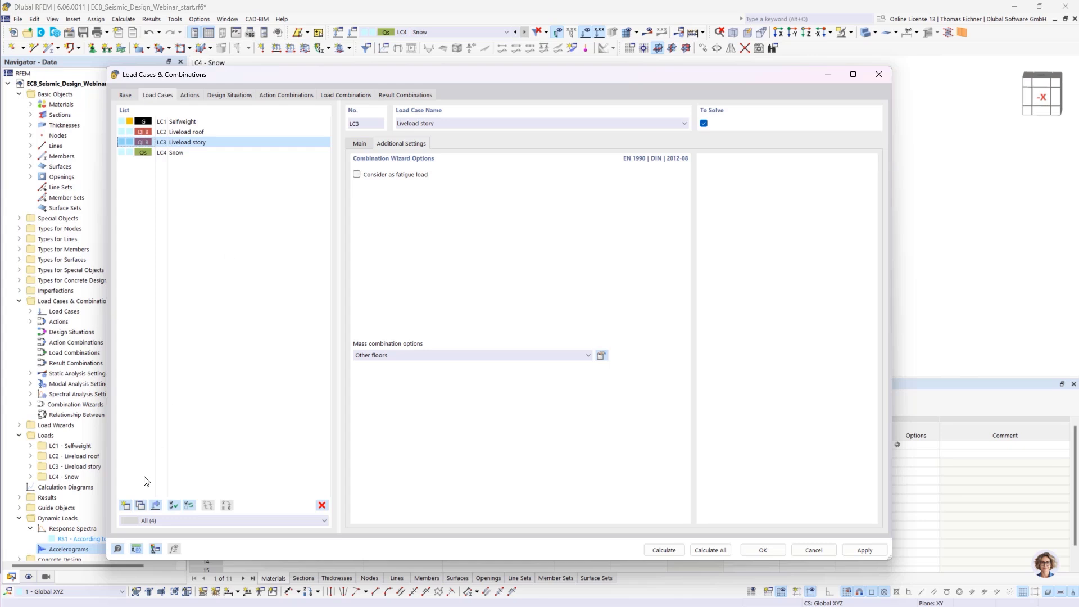
left_click(126, 507)
left_click(390, 188)
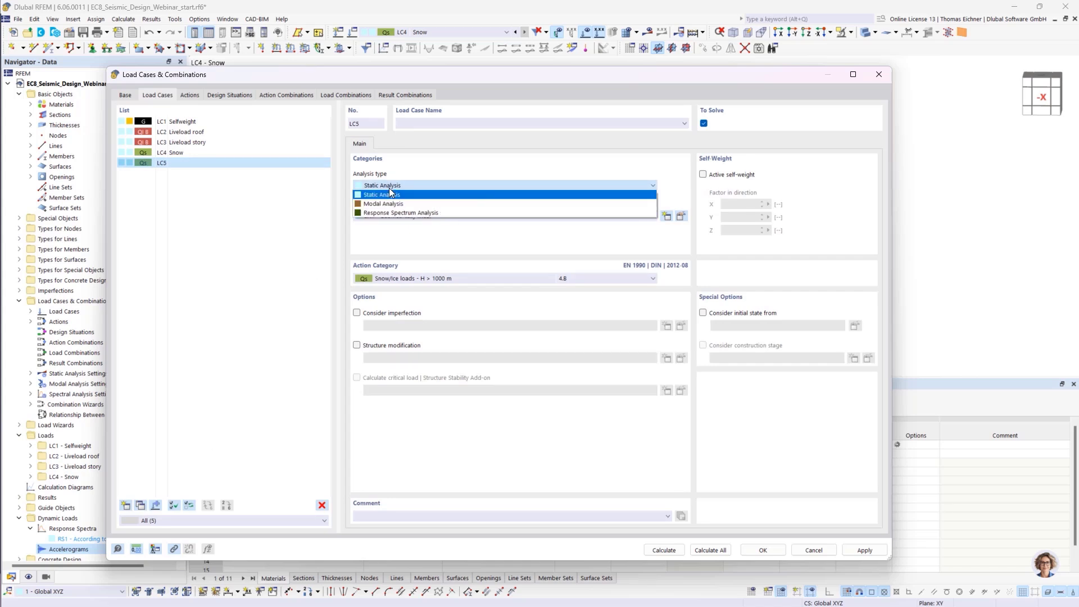
left_click(426, 204)
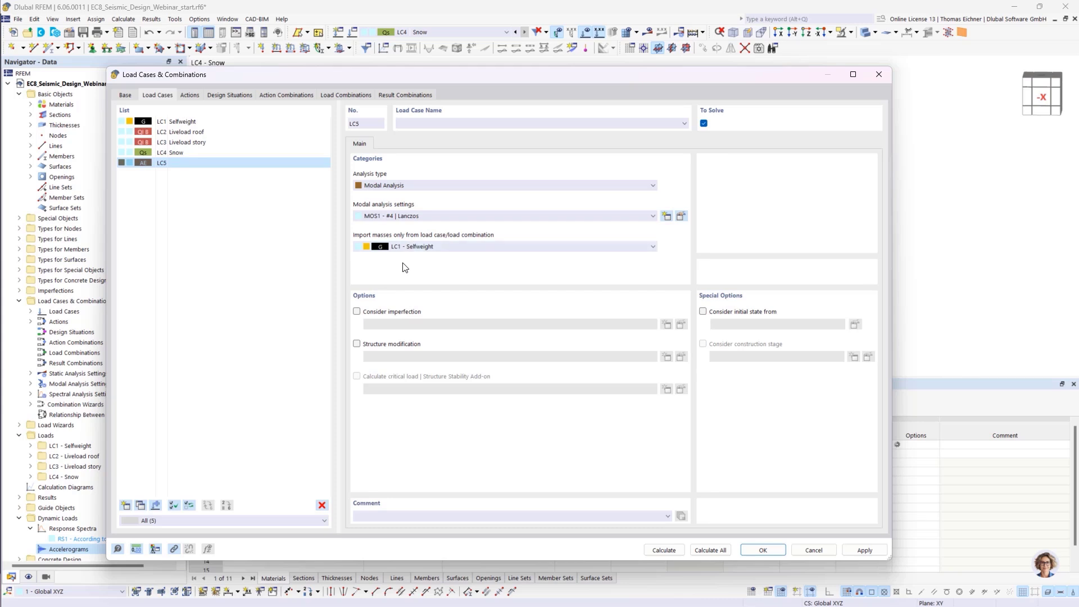
left_click(419, 247)
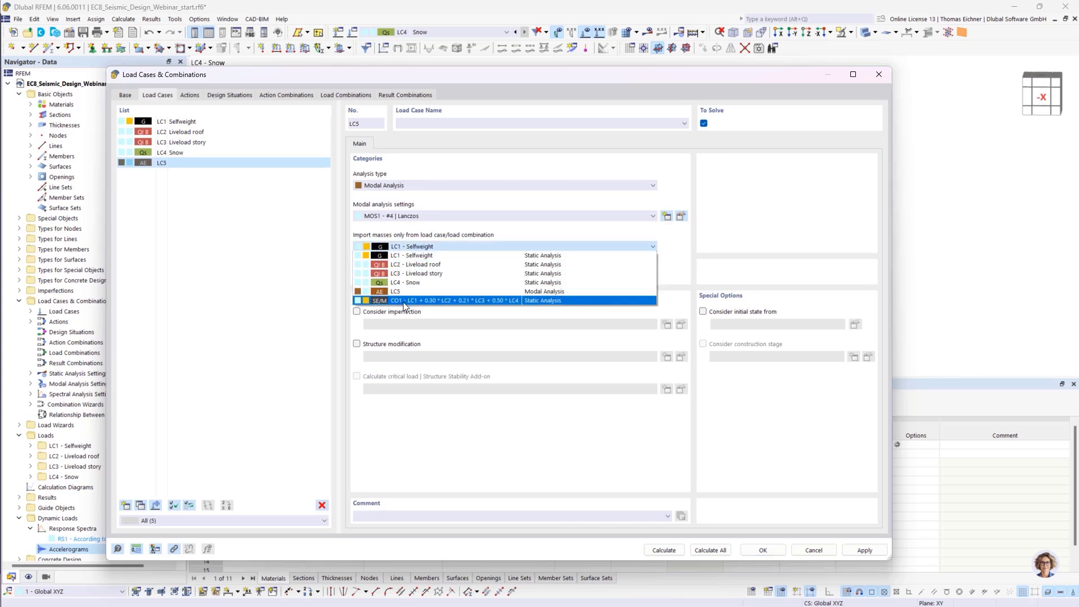
left_click(409, 301)
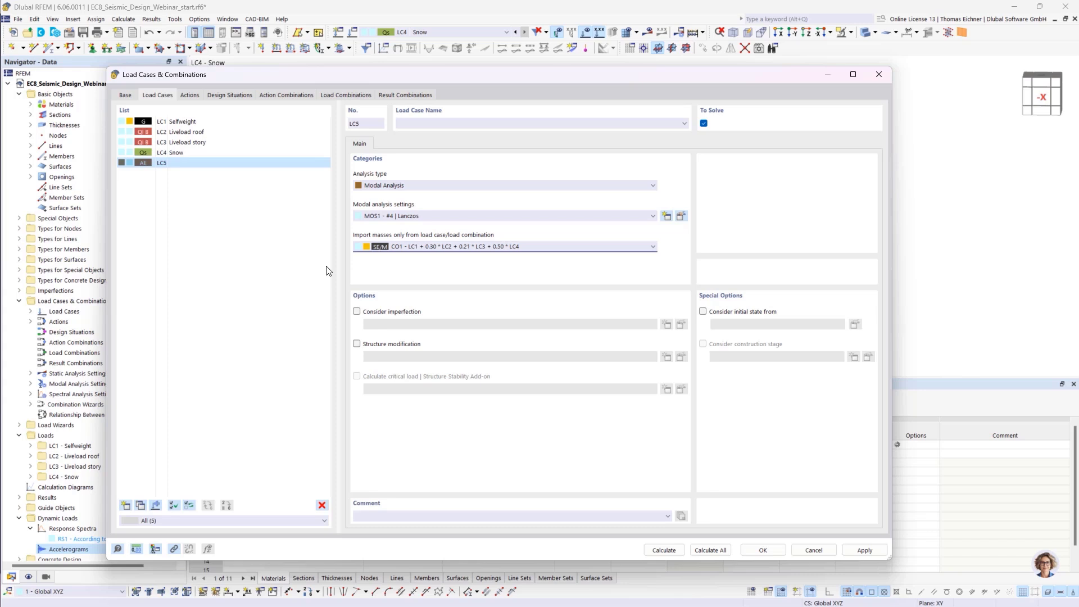
Step: In modal analysis settings MOS1, determine the modes automatically to reach effective modal mass factors and solve by Root of characteristic polynomial
left_click(478, 220)
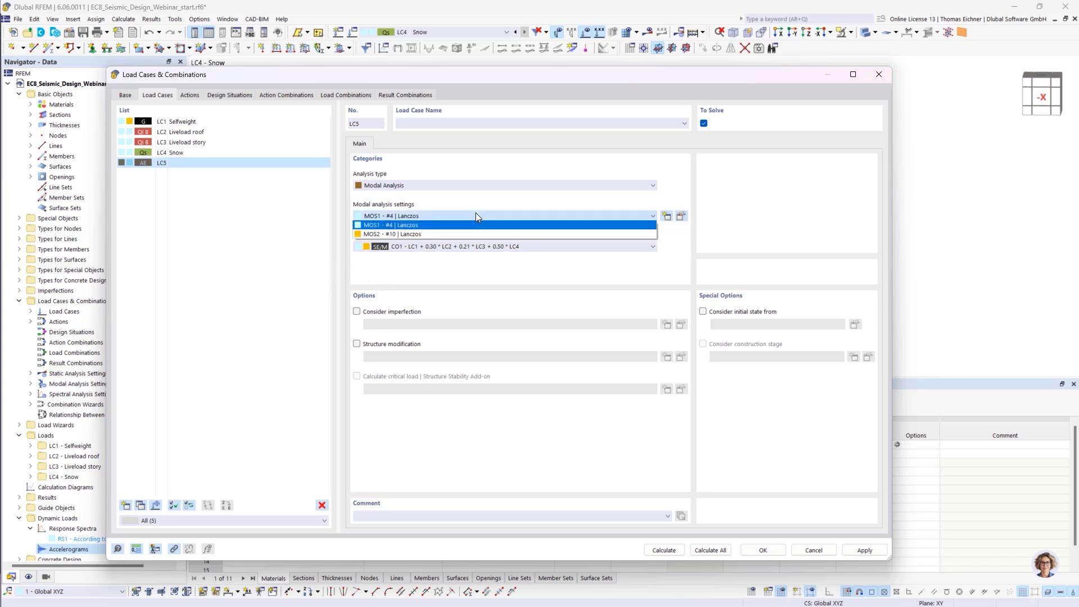
left_click(475, 212)
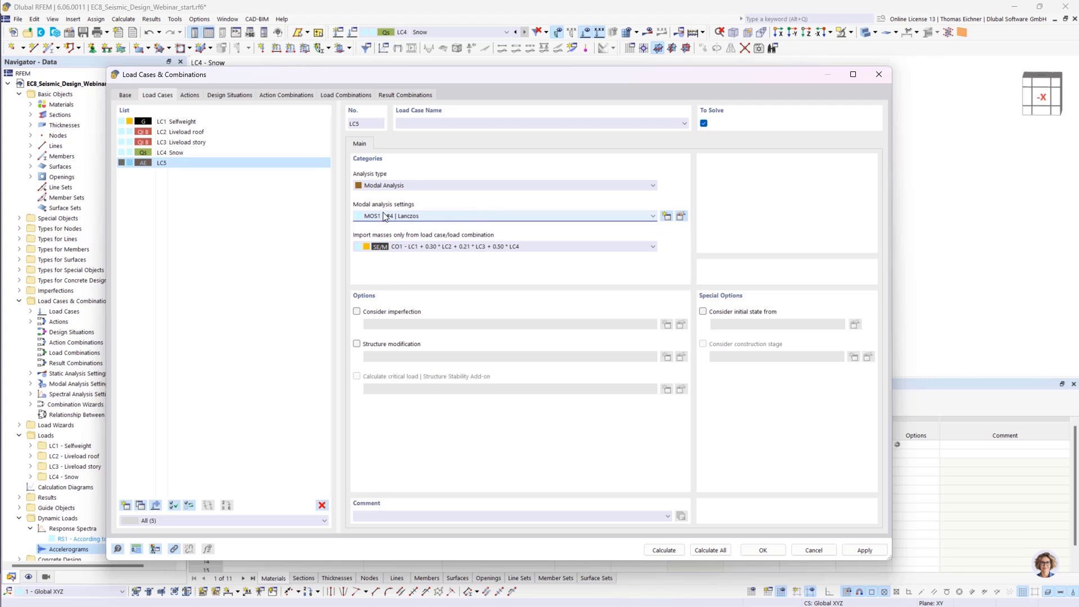
left_click(682, 217)
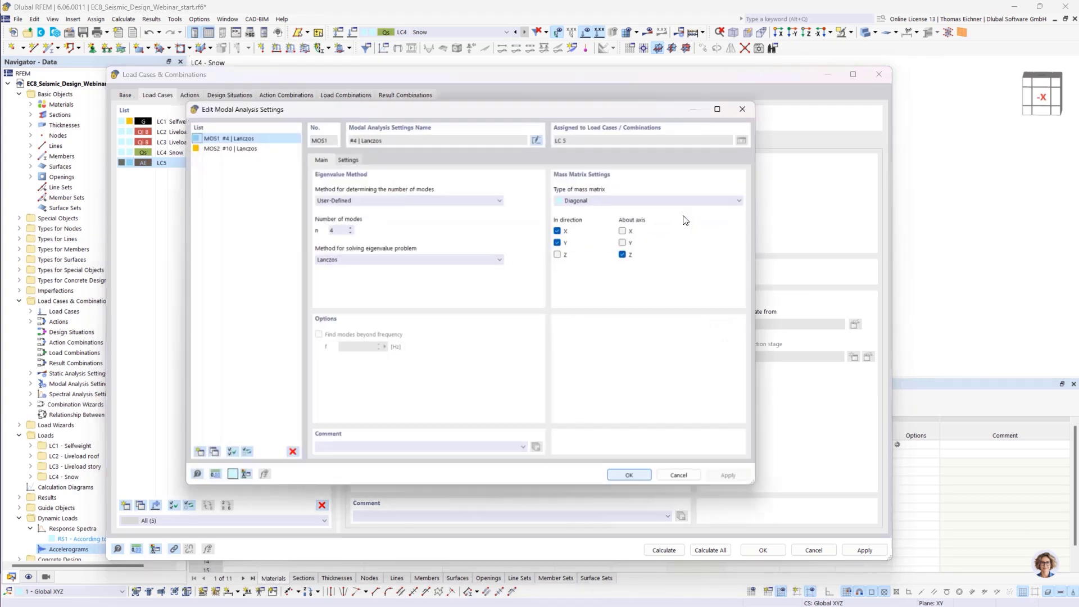
left_click_drag(484, 106, 516, 118)
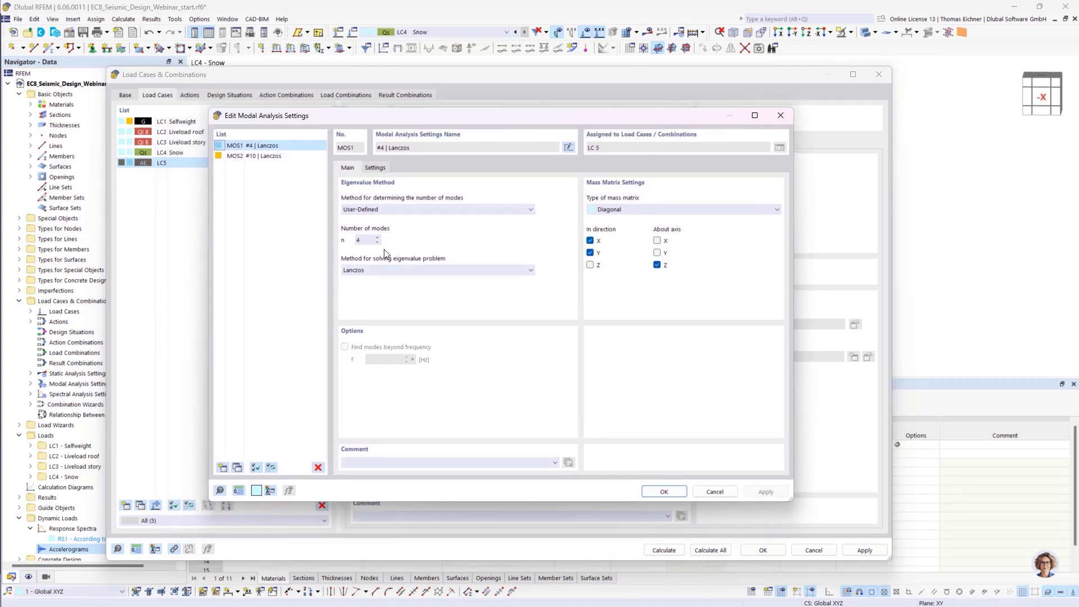
left_click(364, 241)
left_click(405, 210)
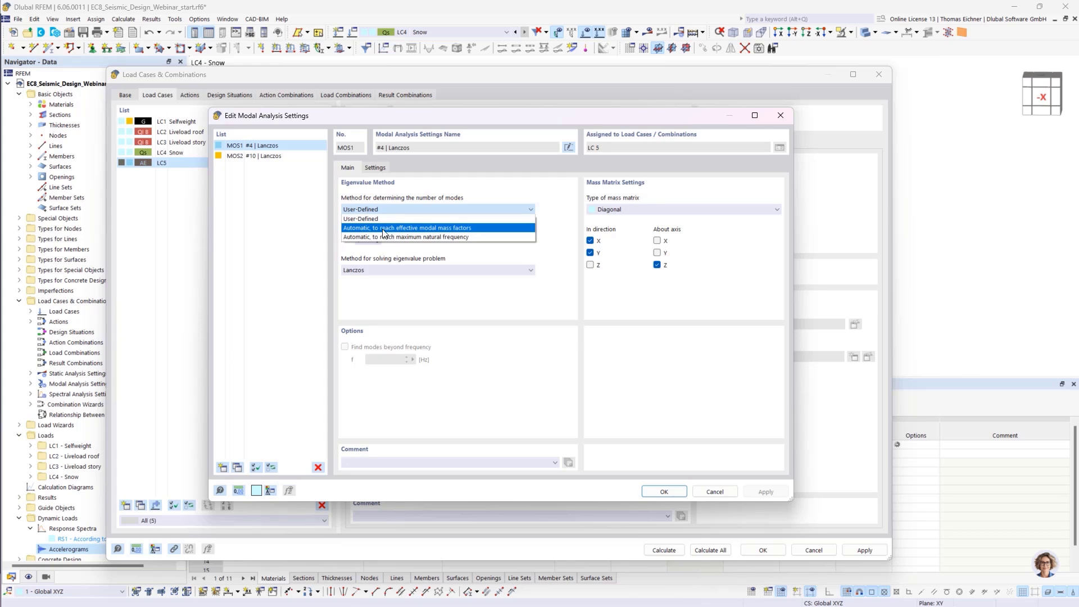
left_click(384, 228)
left_click(364, 241)
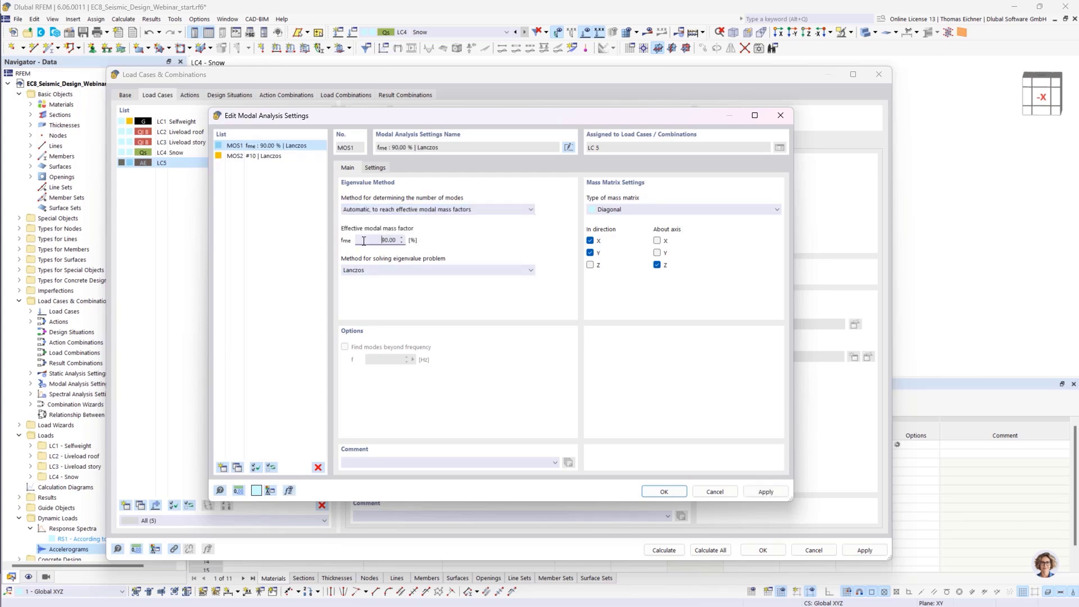
left_click(384, 269)
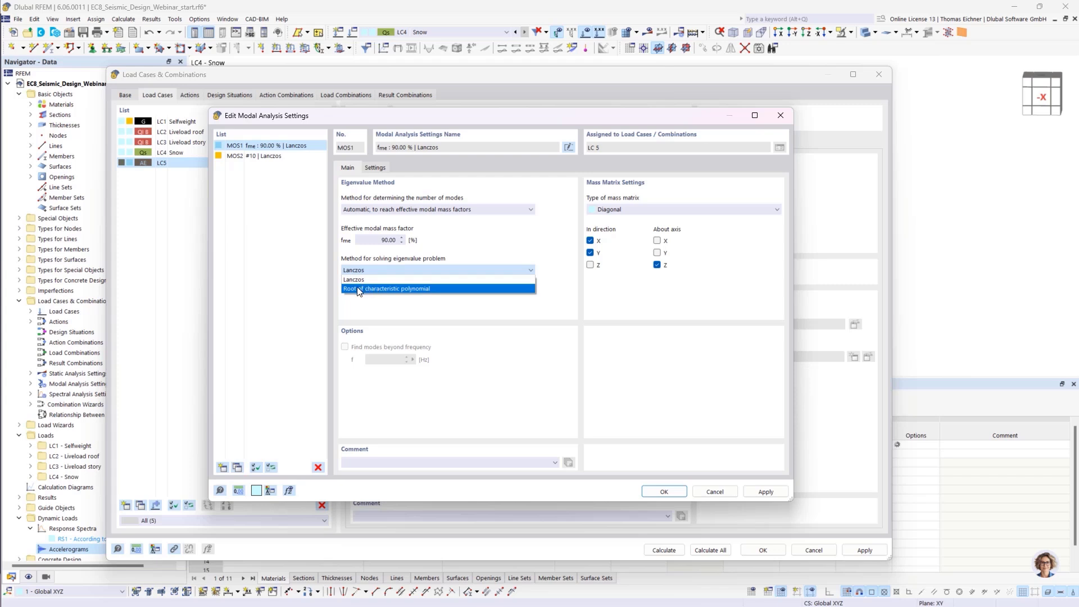
left_click(453, 293)
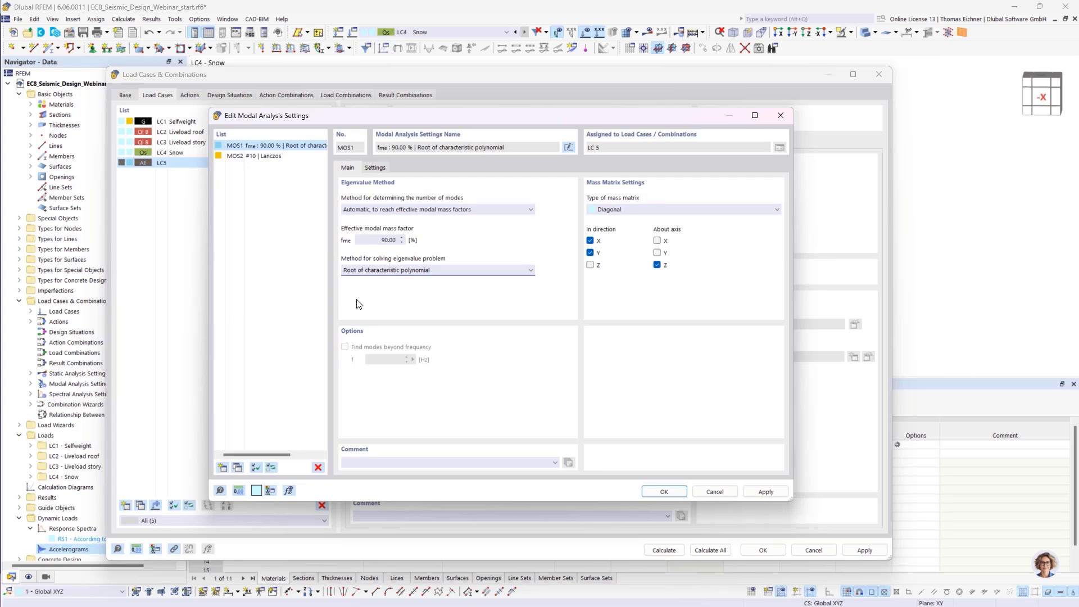
Step: Set mass neglection in MOS1 to User-Defined and add an entry with object type Surface
left_click(375, 168)
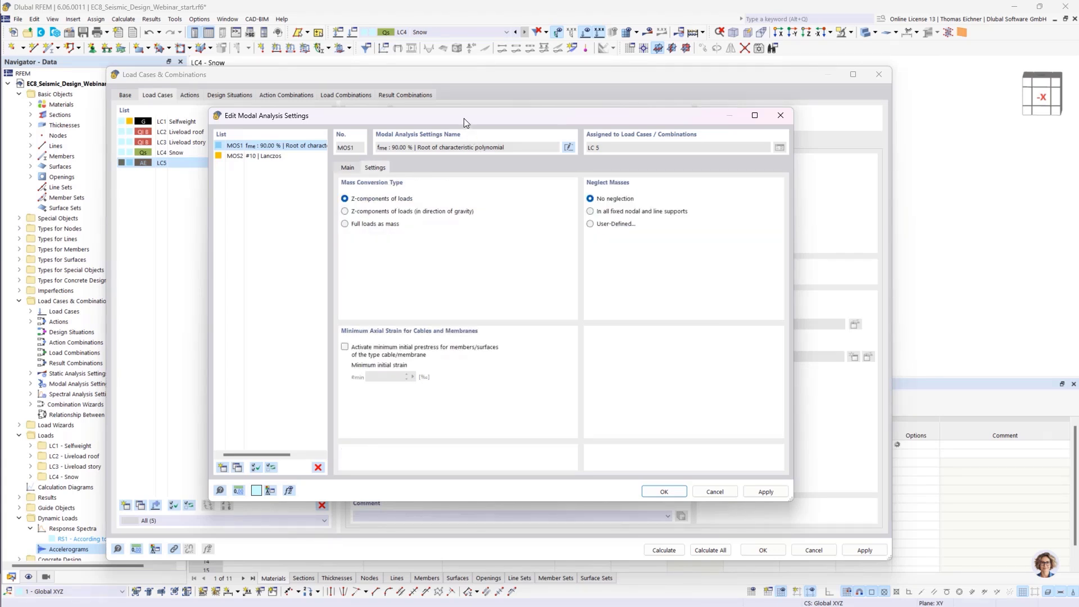
mouse_move(464, 123)
left_mouse_down()
mouse_move(382, 141)
mouse_move(487, 169)
mouse_move(439, 136)
mouse_move(453, 121)
left_mouse_up()
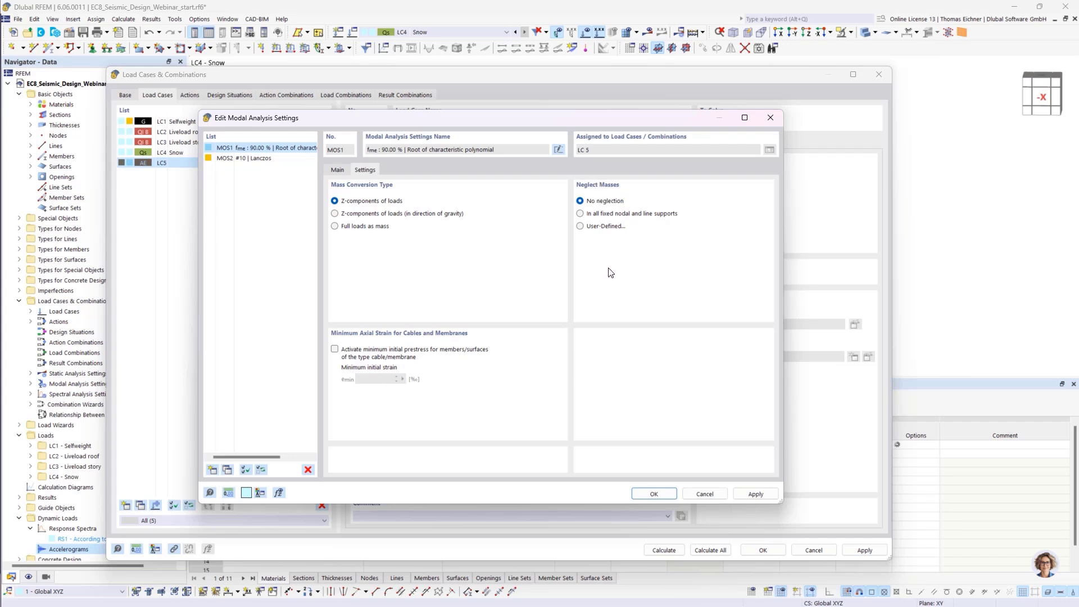
left_click(581, 227)
left_click(389, 170)
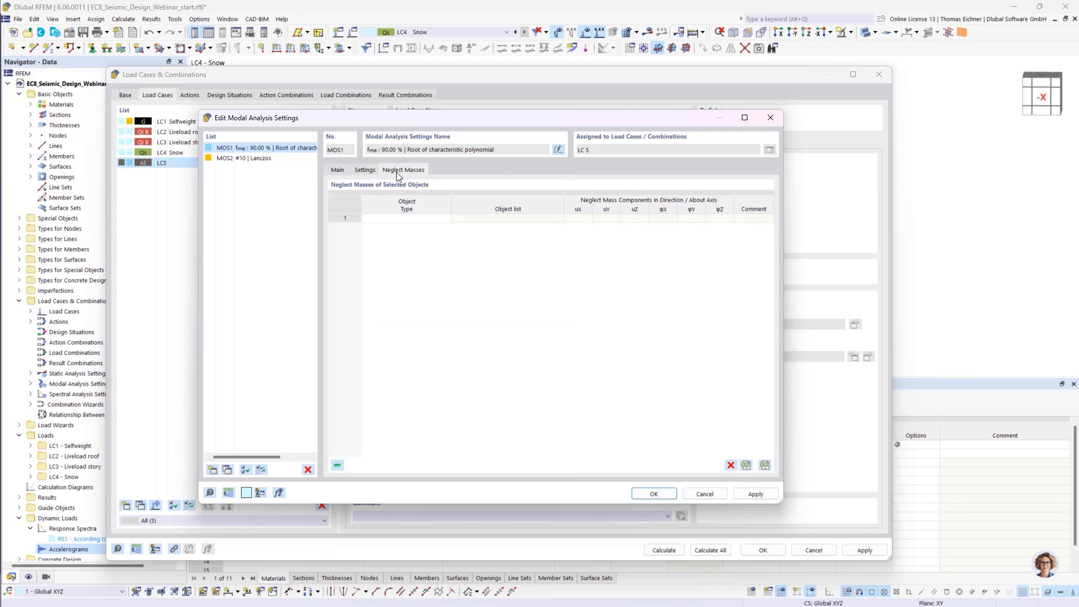
left_click(430, 219)
left_click(447, 218)
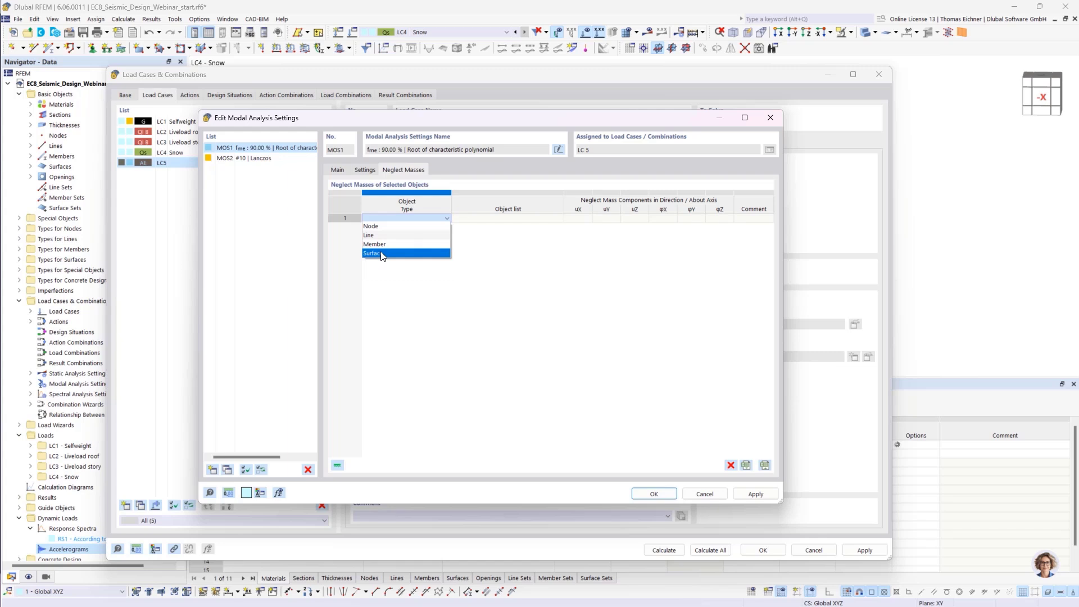
left_click(381, 253)
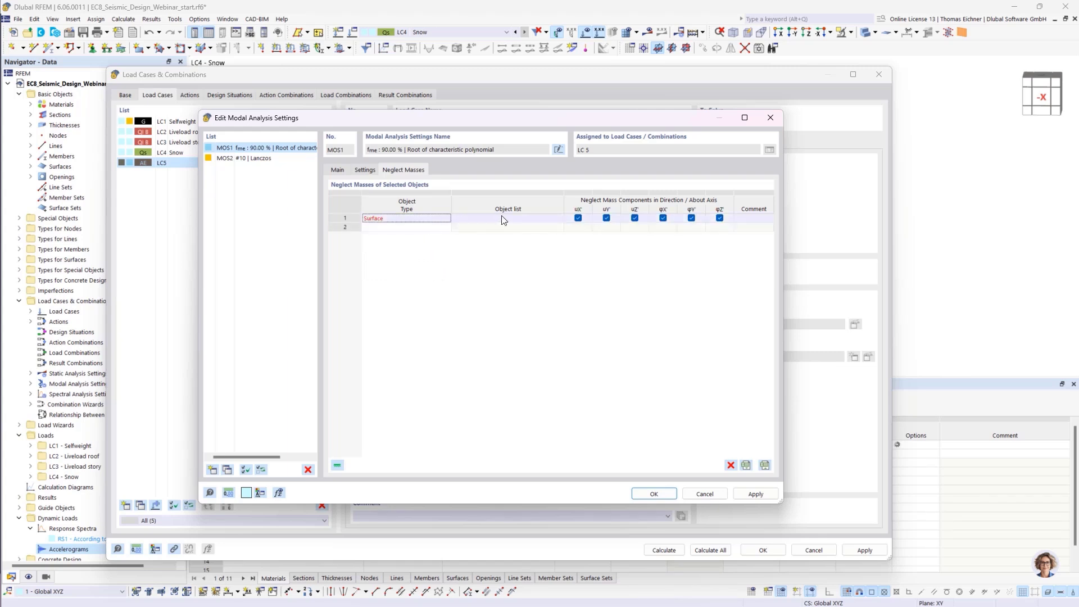
Step: Assign the foundation slab, surface 1, to the neglected masses entry and confirm the modal analysis settings
left_click_drag(503, 219, 565, 224)
left_click(558, 219)
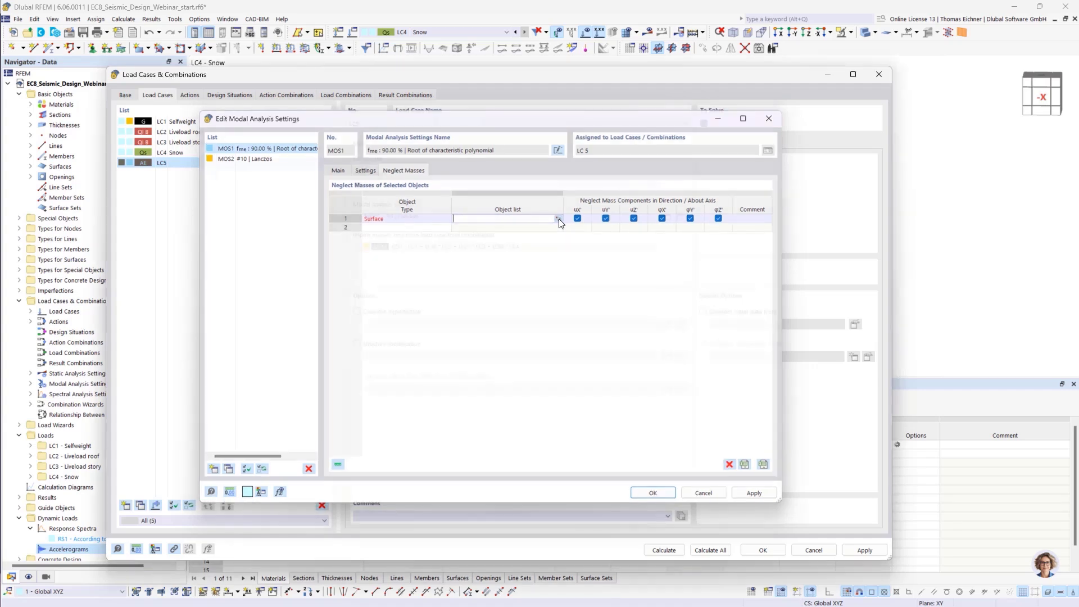
left_click(558, 218)
scroll(507, 270, "up", 6)
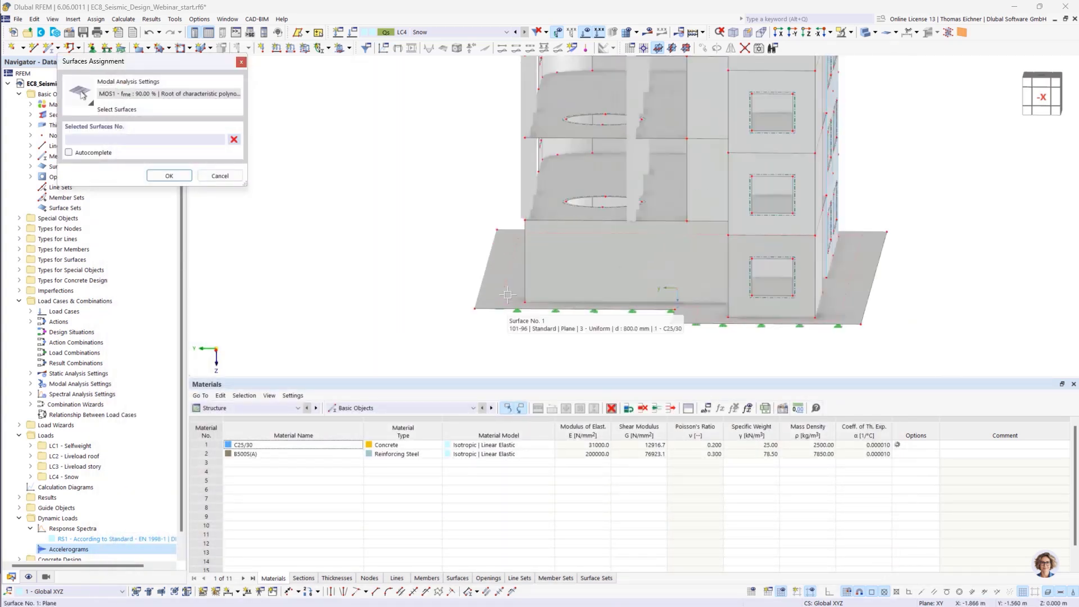
left_click(508, 271)
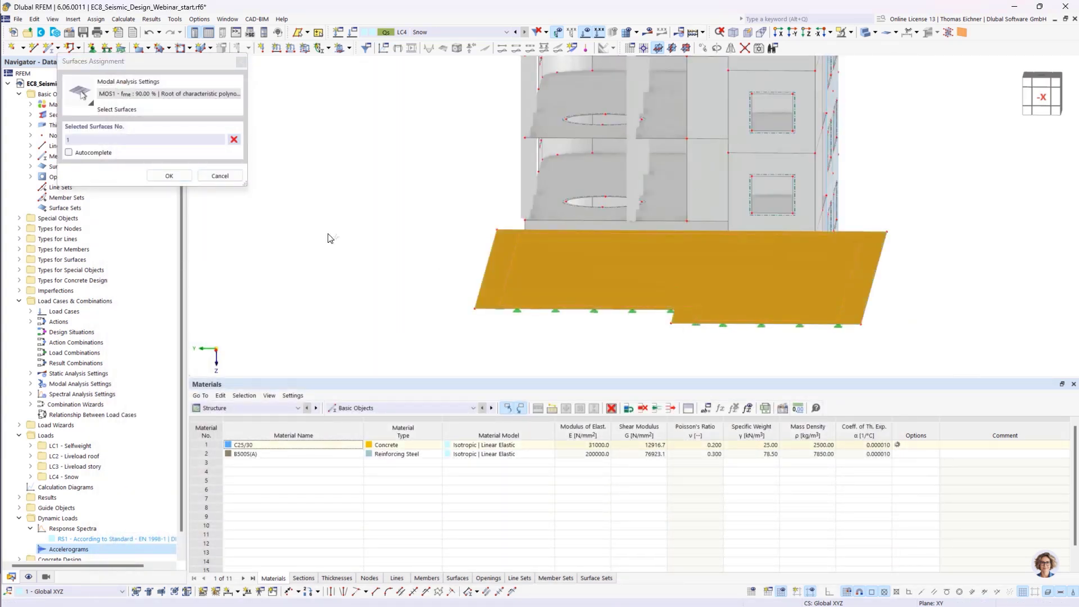
left_click(169, 176)
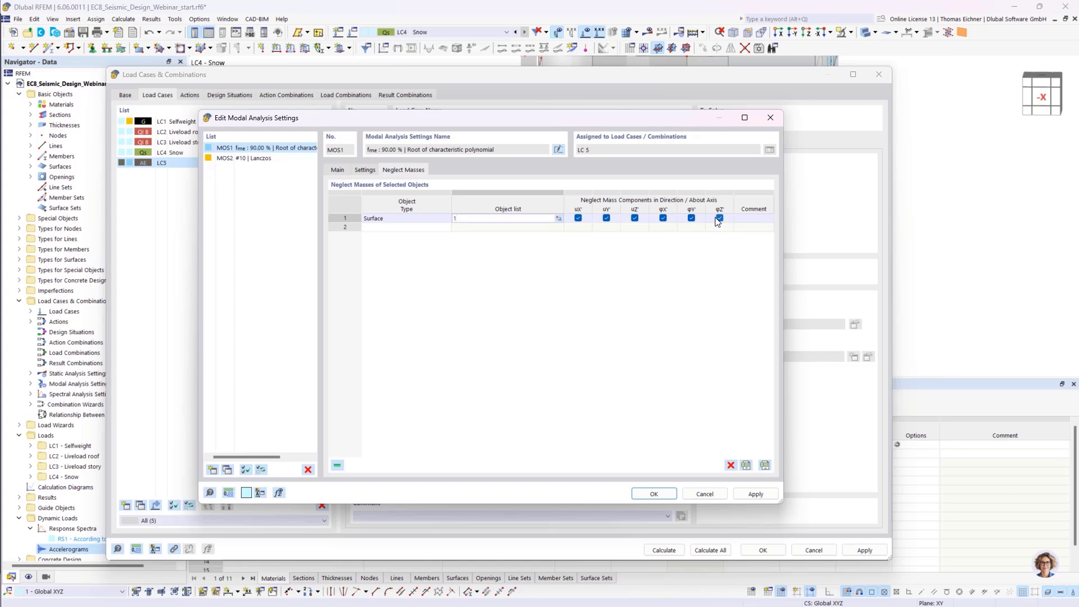
left_click(429, 301)
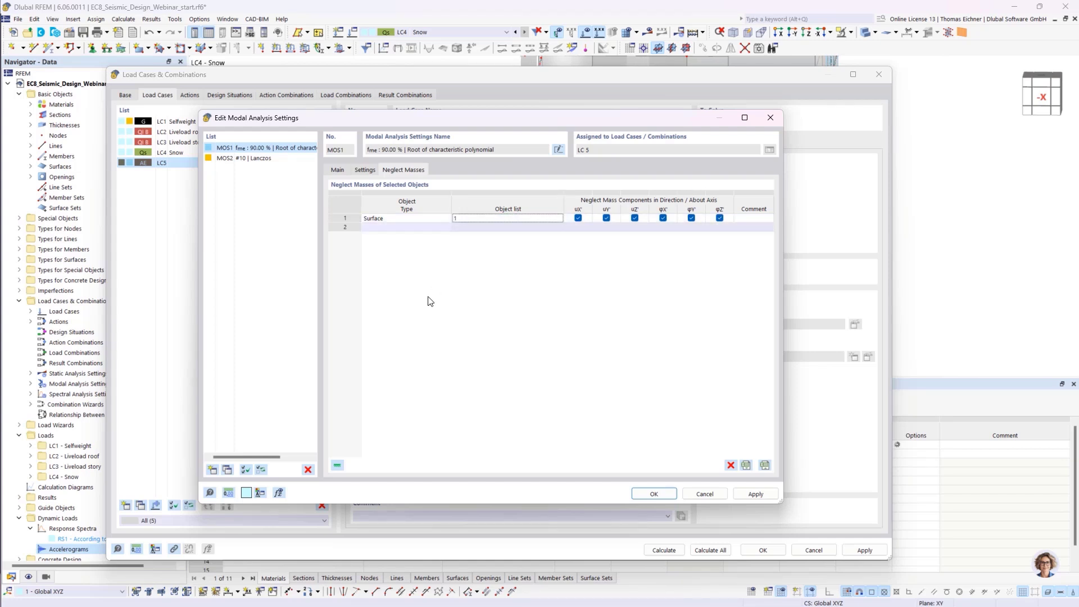
left_click(653, 494)
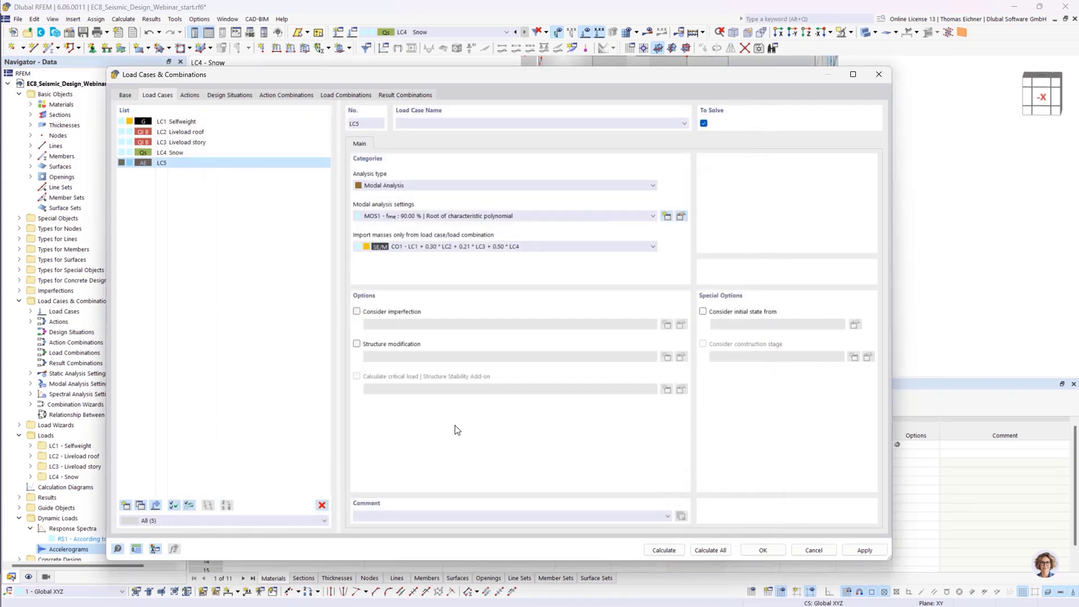
Step: Name load case LC5 "Modal Analysis"
left_click(501, 121)
type("Modal Analysis")
left_click(313, 230)
left_click(702, 311)
left_click(728, 325)
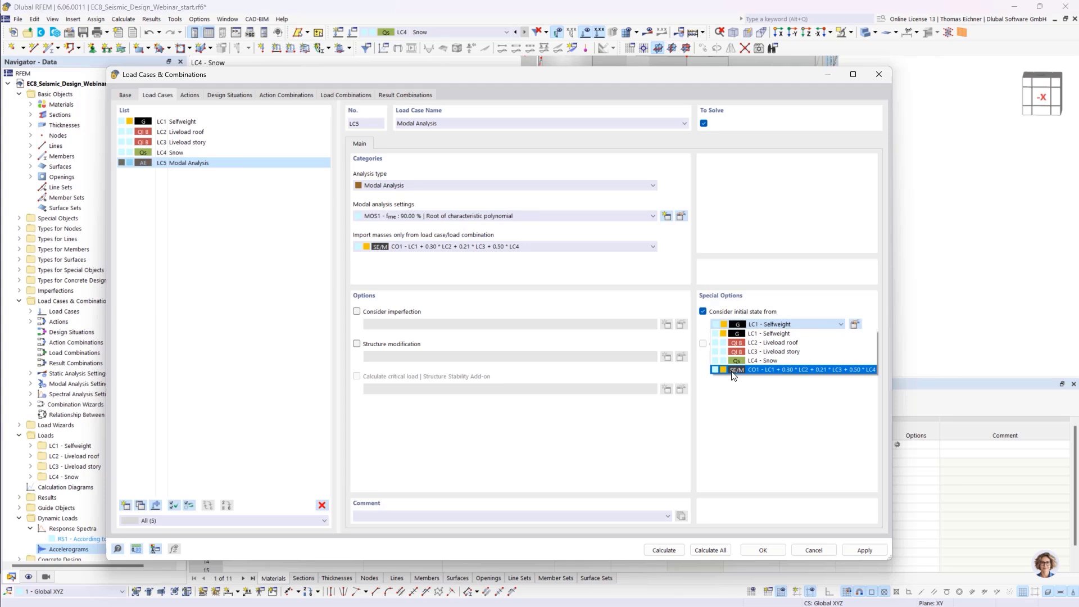
left_click(703, 313)
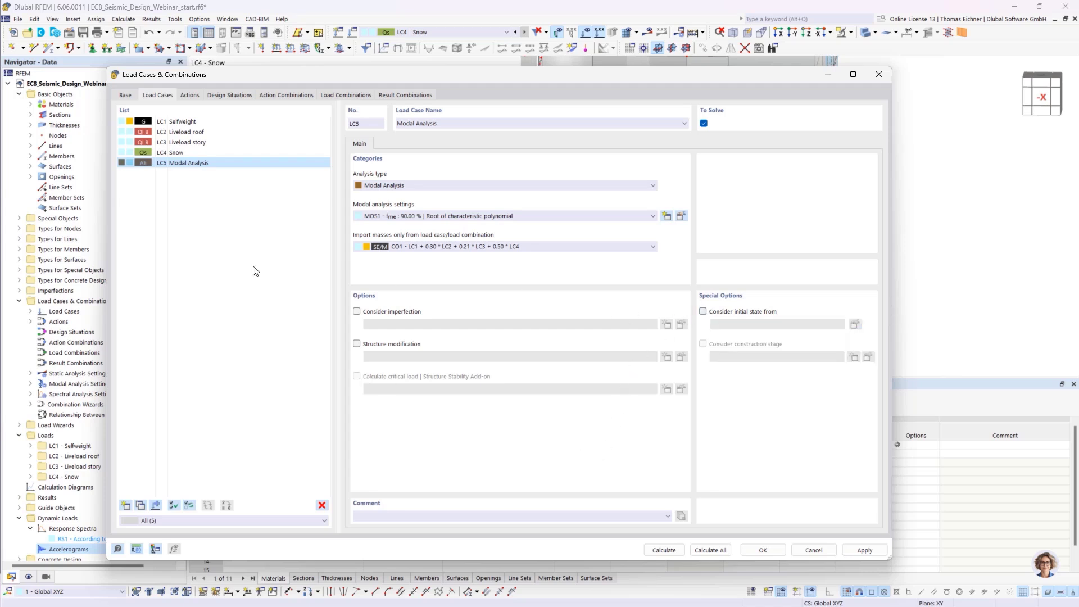
left_click(188, 266)
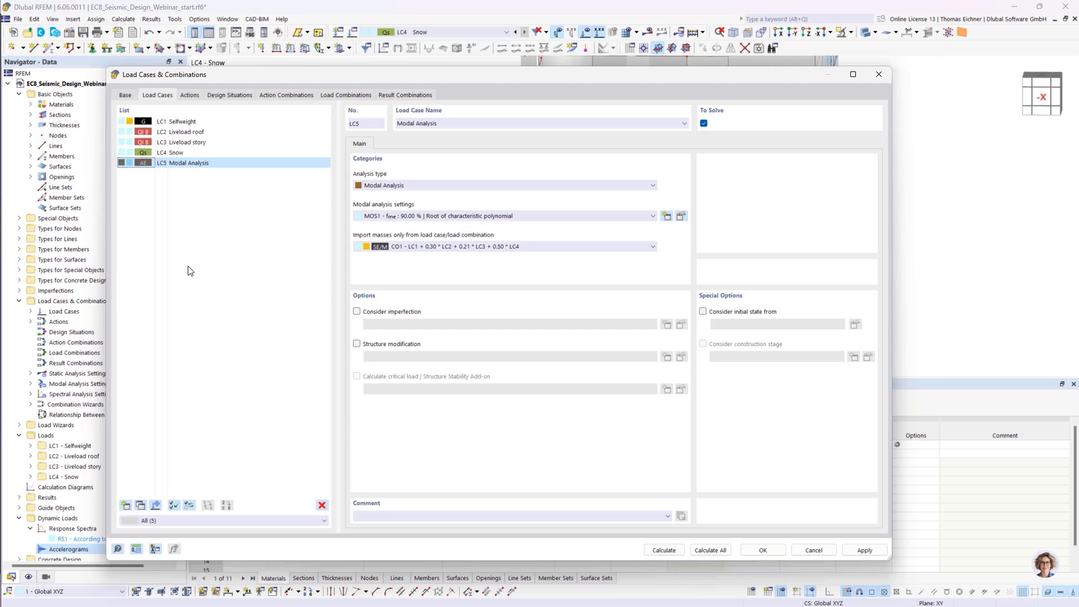
Step: Create a new load case with analysis type Response Spectrum Analysis and name it "RSA"
left_click(126, 505)
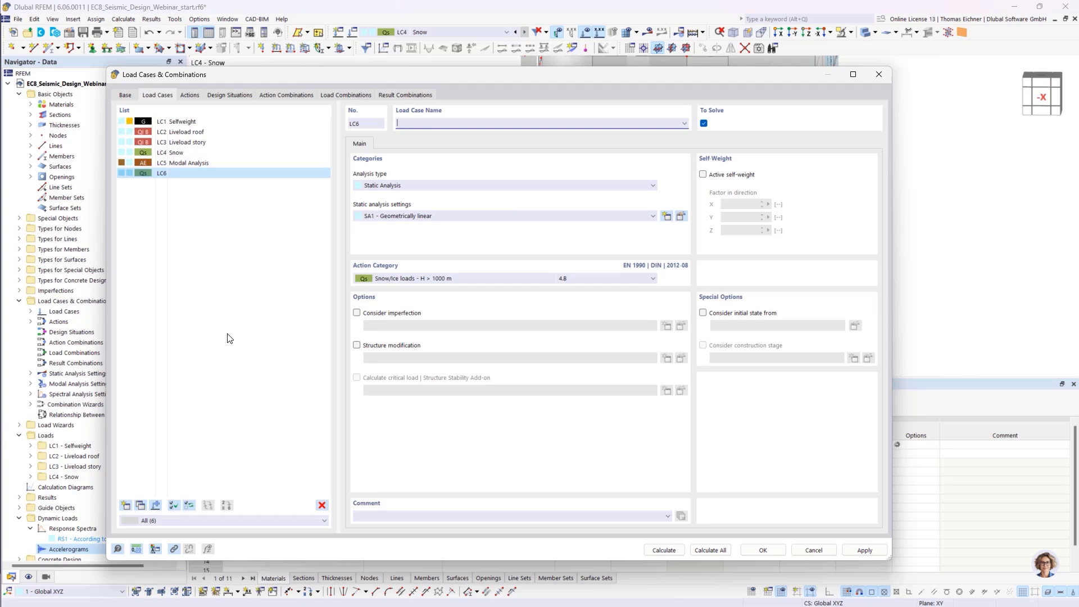
left_click(392, 185)
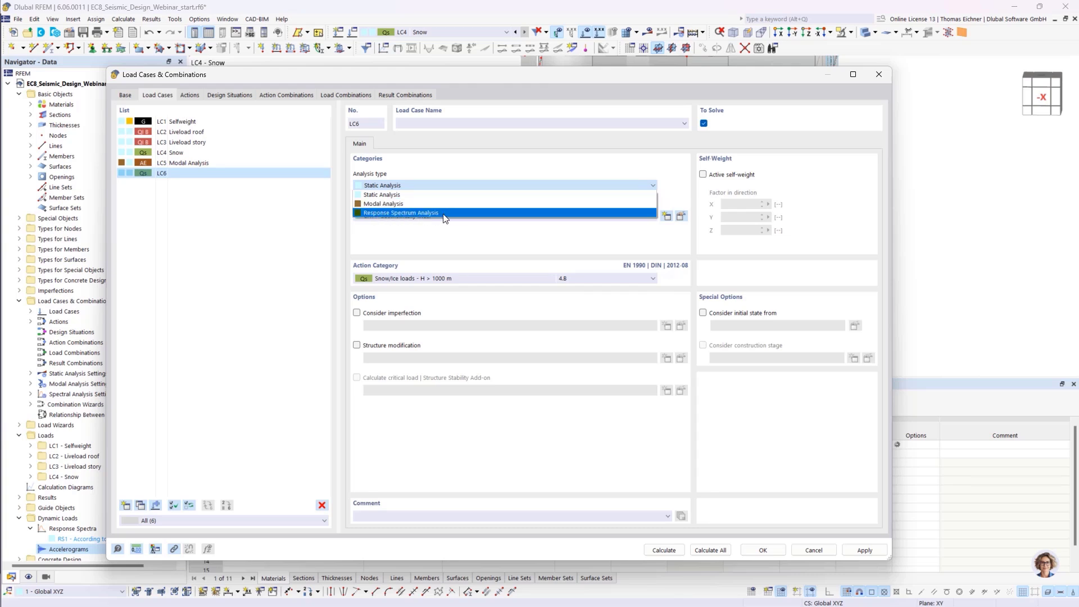
left_click(457, 217)
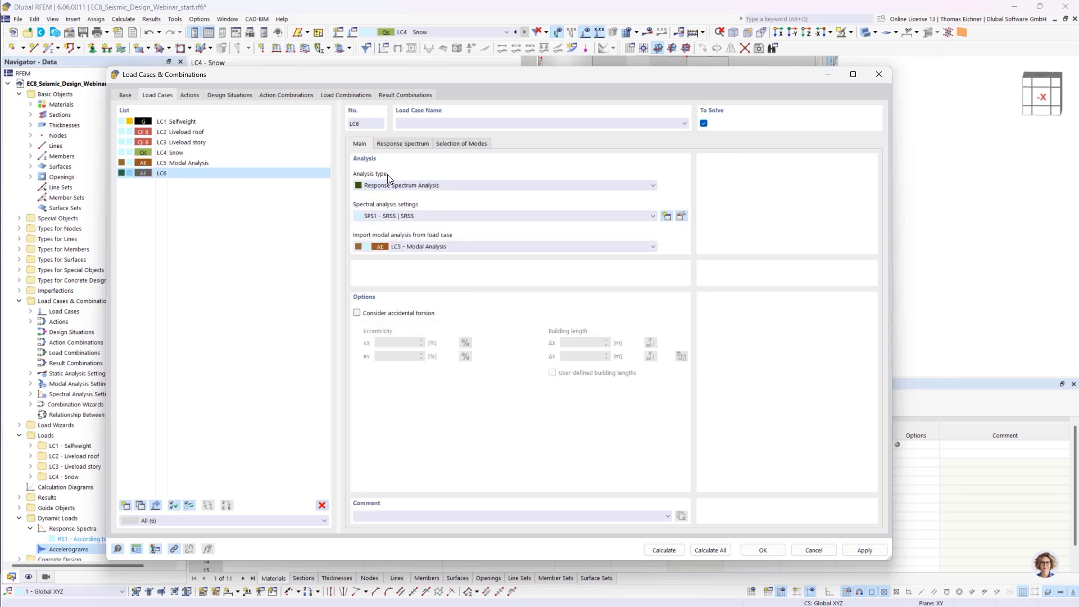
left_click(422, 126)
left_click_drag(469, 79, 438, 88)
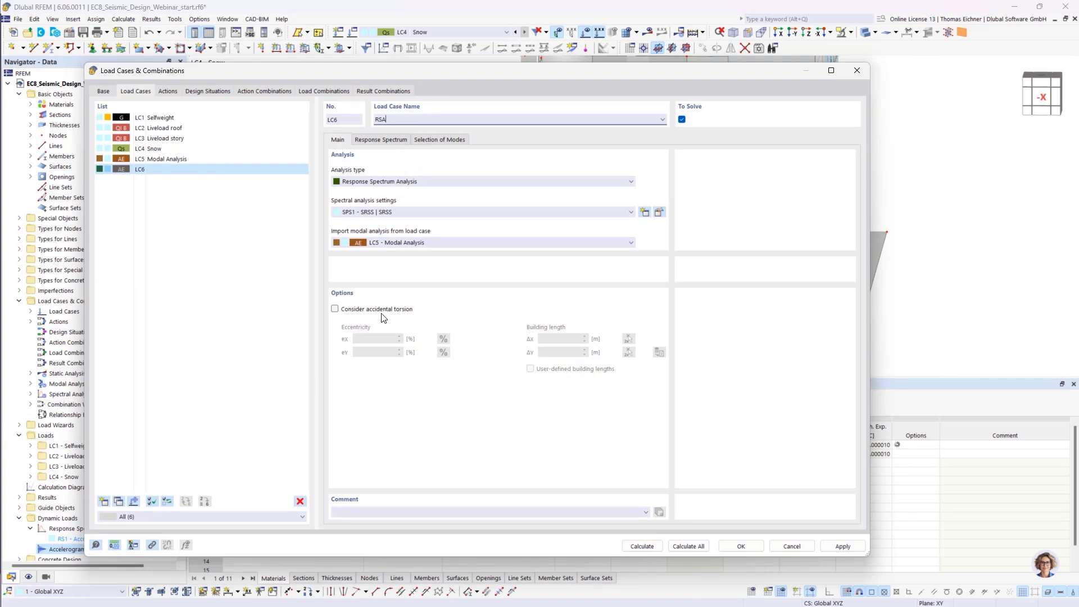
left_click(335, 309)
left_click_drag(359, 340, 406, 342)
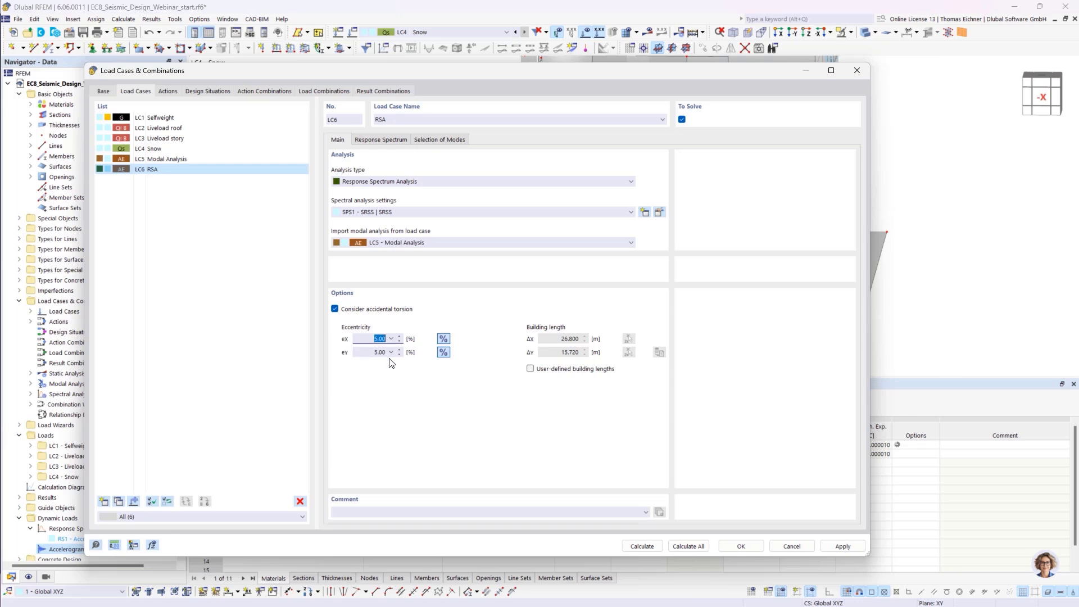
left_click(335, 309)
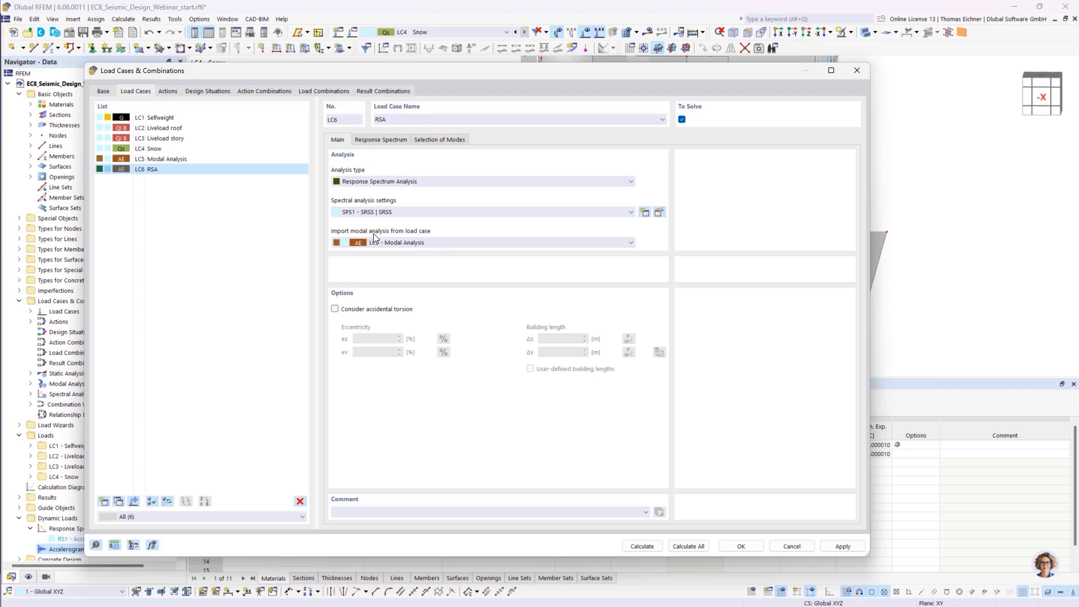
Step: Import the modal analysis for the RSA load case from LC5 - Modal Analysis
left_click(389, 242)
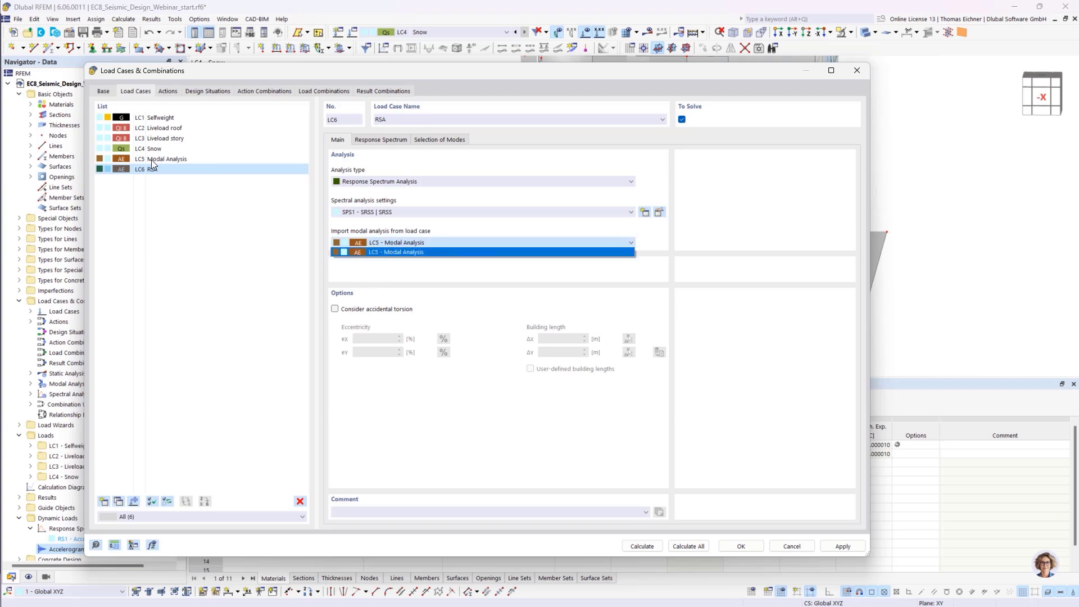
left_click(386, 245)
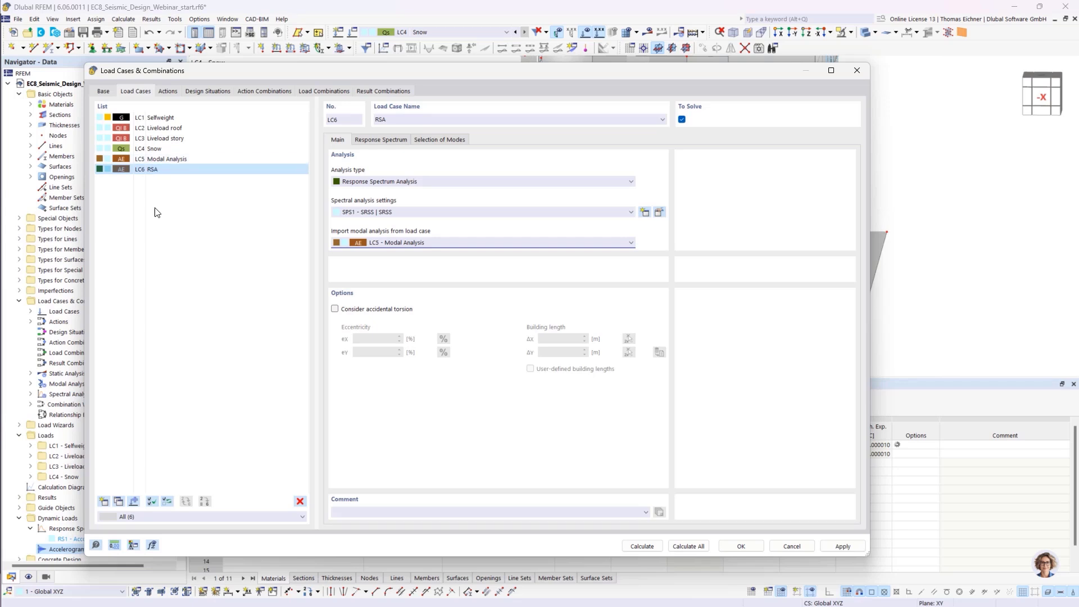
left_click(159, 164)
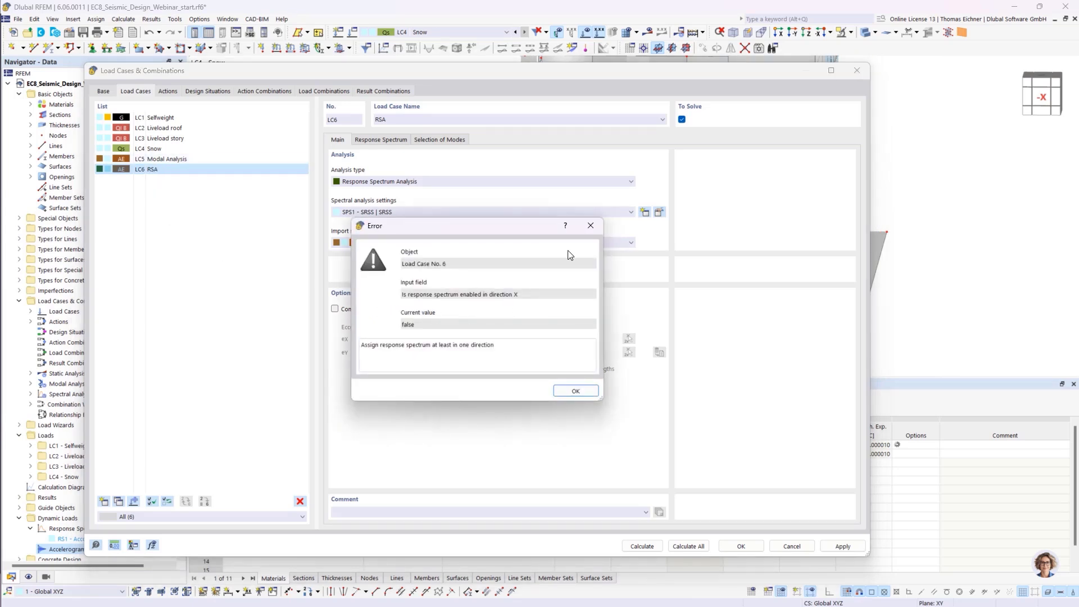
left_click(587, 232)
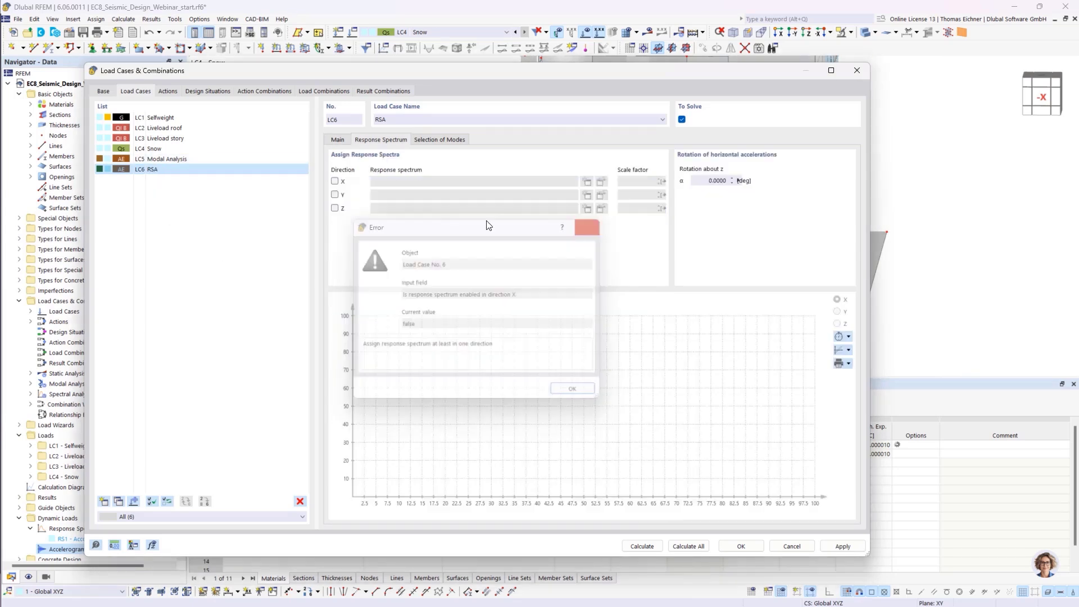
left_click(338, 141)
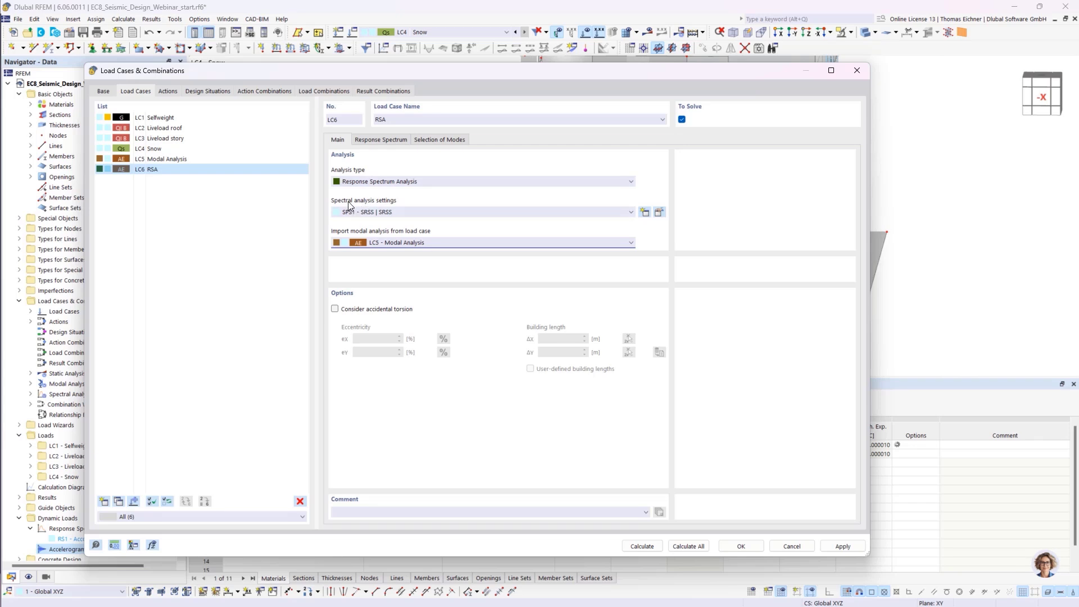
Step: Open spectral analysis settings SPS1 for editing and keep SRSS as the combination rule for periodic responses
left_click(659, 212)
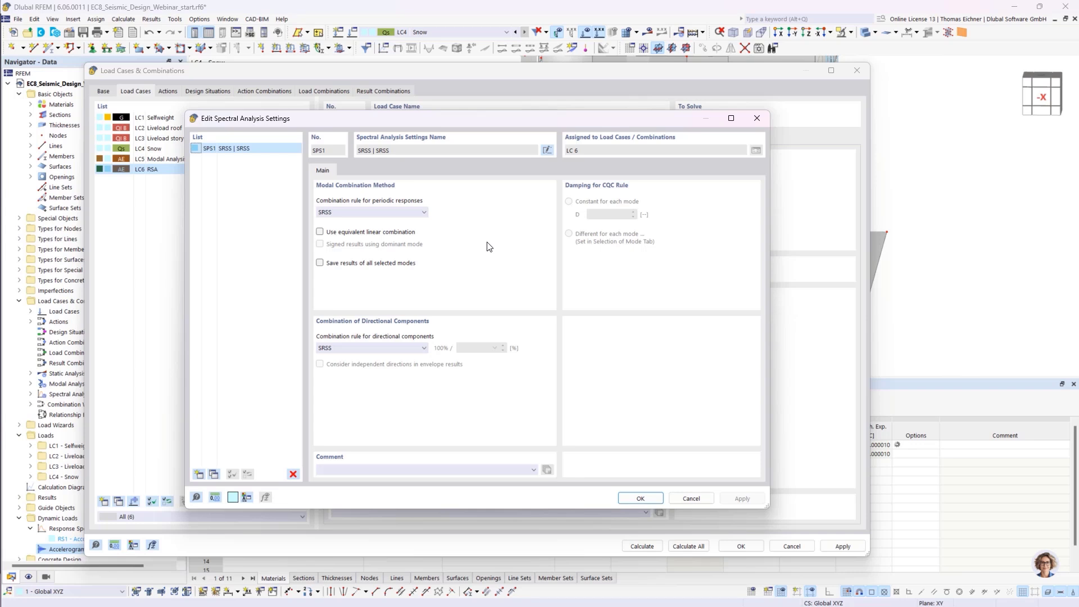
left_click(414, 215)
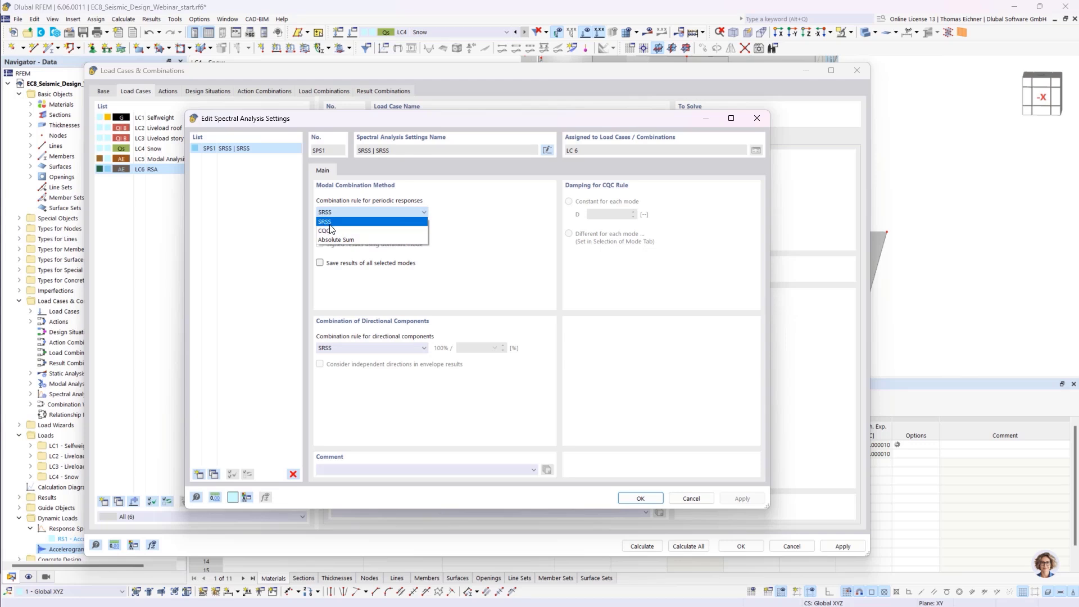
left_click(331, 228)
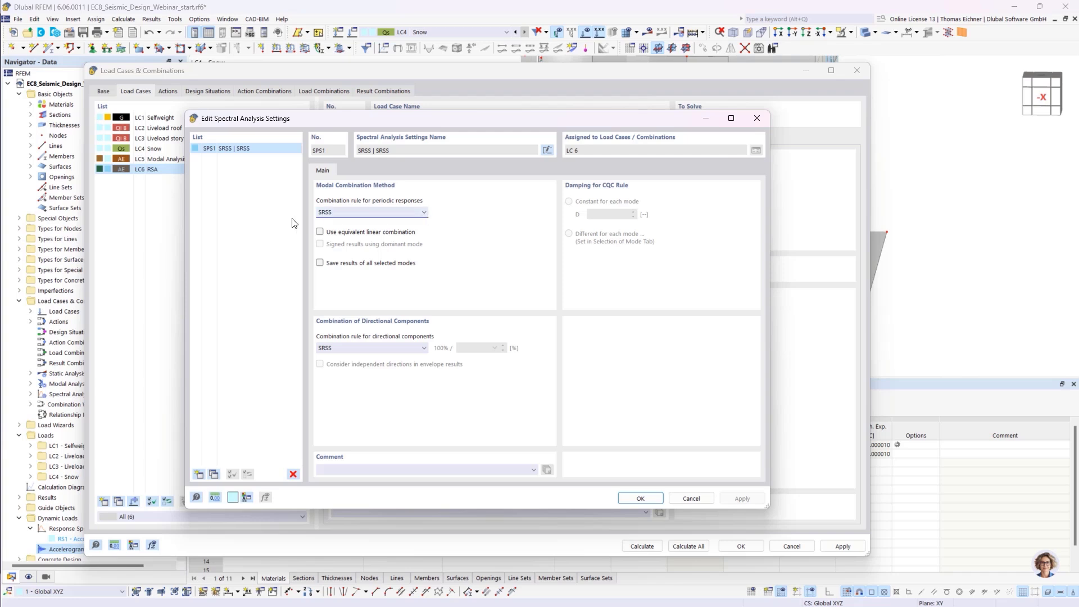
left_click(327, 214)
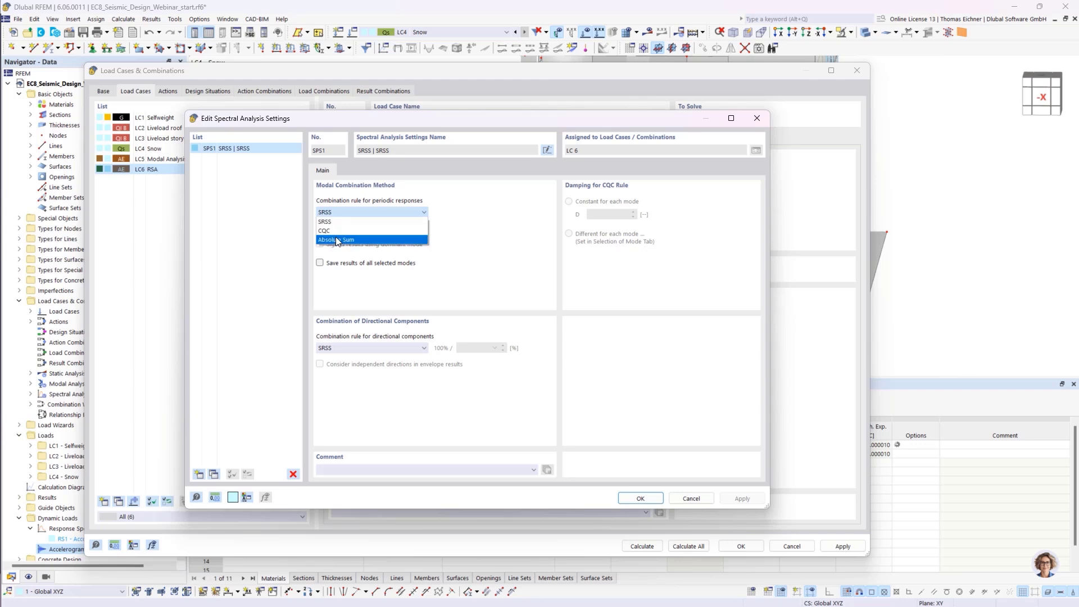
left_click(361, 215)
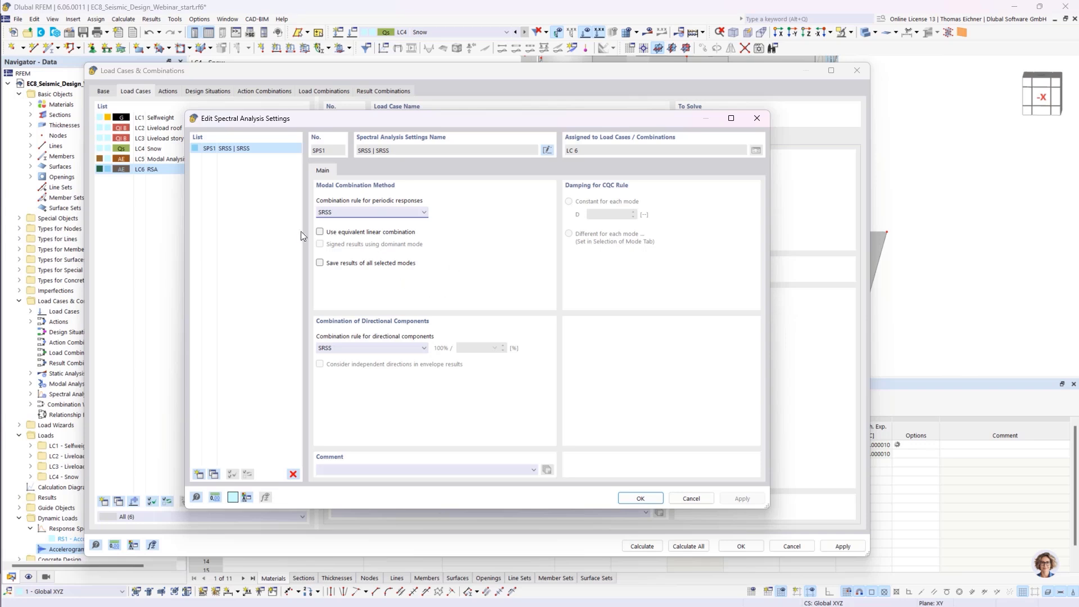
Step: Enable the equivalent linear combination and the saving of results for all selected modes in SPS1
left_click(319, 232)
left_click(320, 263)
left_click(385, 267)
left_click(322, 264)
Step: Set the combination rule for directional components to Scaled Sum with 100% / 30% and confirm the spectral analysis settings
left_click(382, 349)
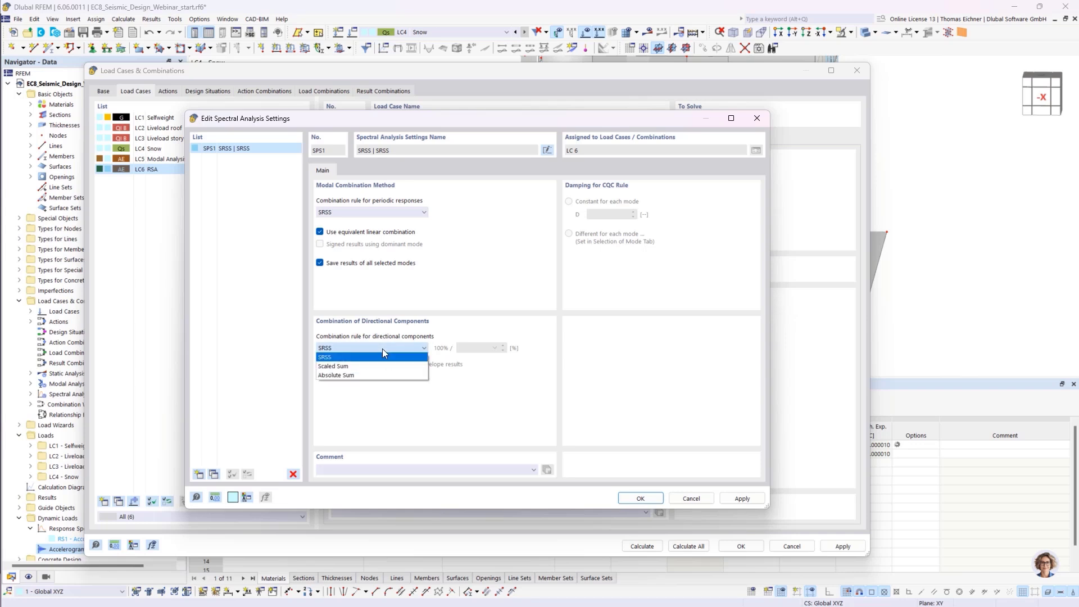
left_click(382, 348)
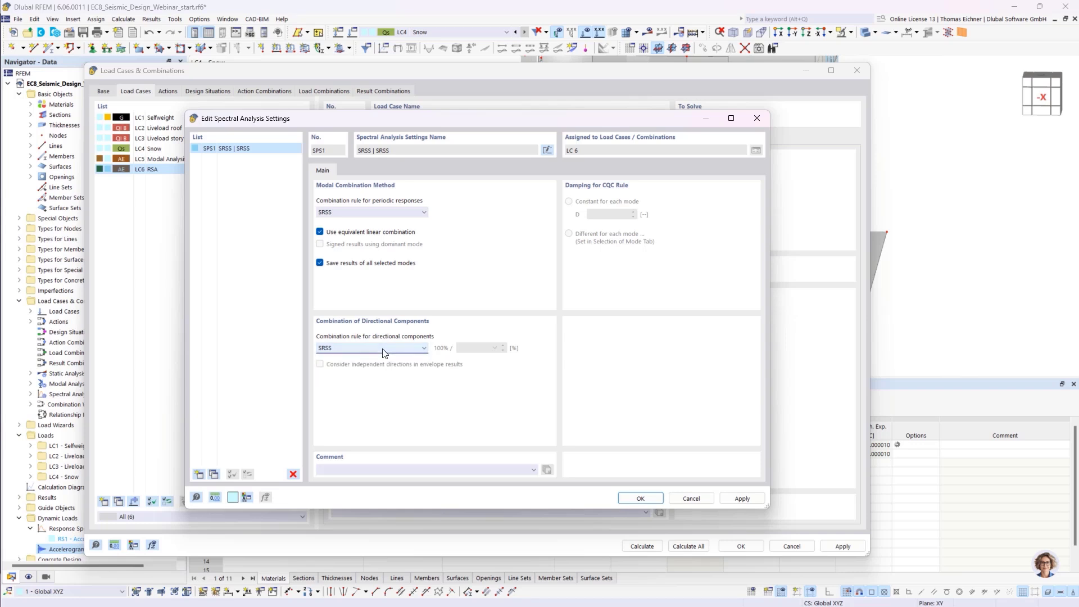
left_click(336, 351)
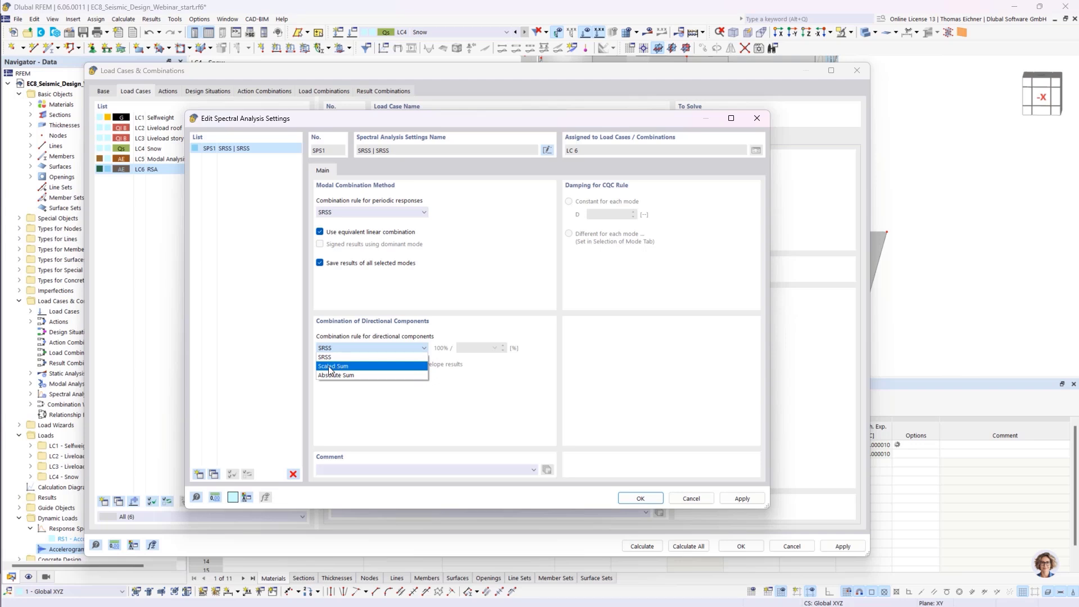
left_click(331, 369)
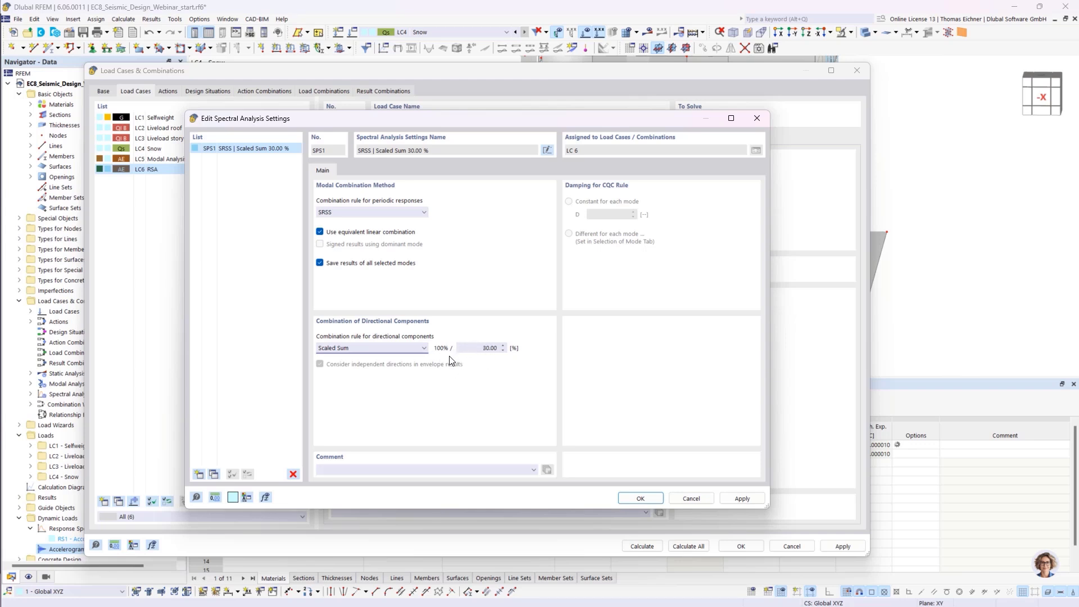
left_click(480, 353)
left_click(482, 348)
double_click(483, 349)
left_click(484, 349)
left_click(639, 498)
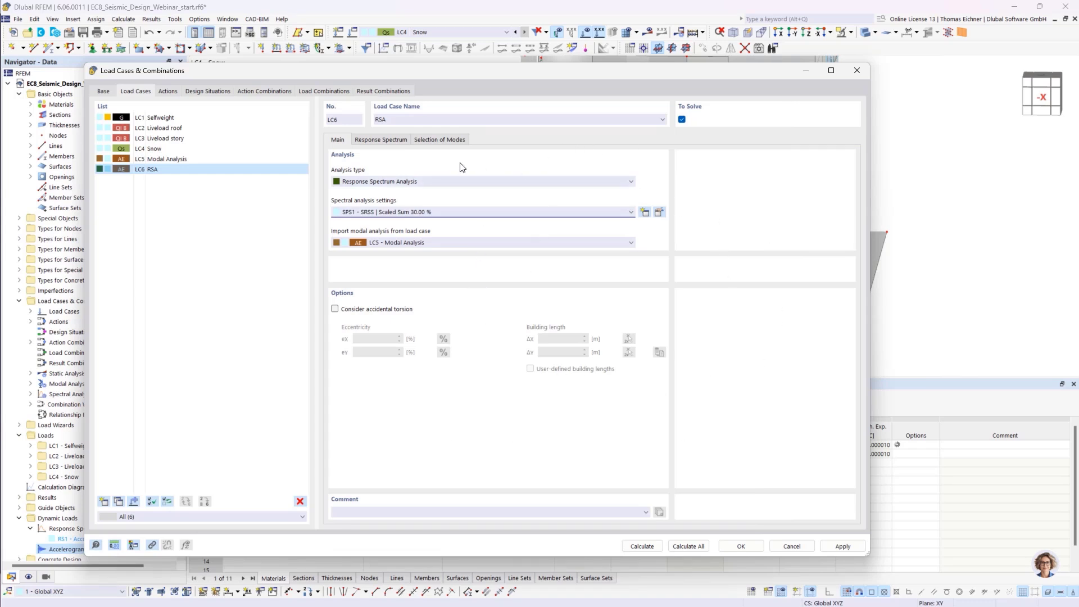
Step: Assign response spectrum RS1 to the X and Y directions of the RSA load case
left_click(395, 144)
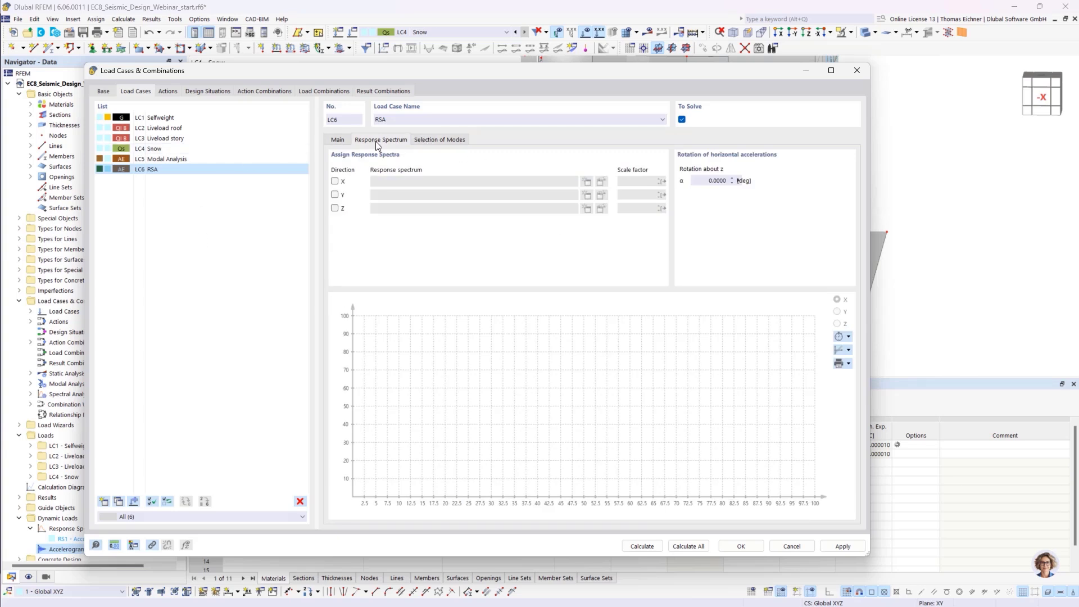
left_click(335, 181)
left_click(334, 195)
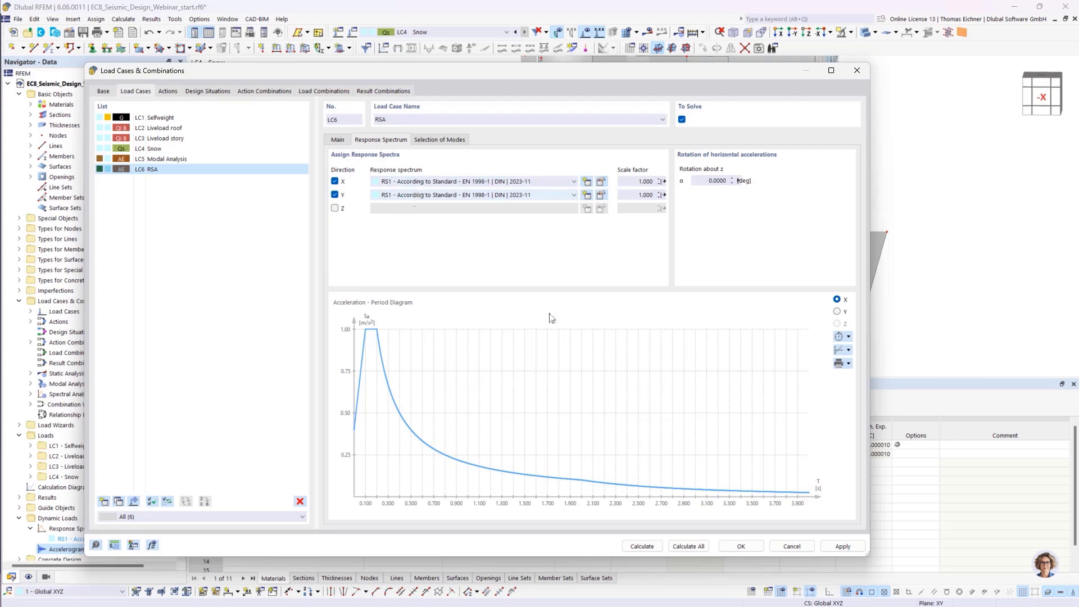
Step: Open response spectrum RS1 for editing and switch its definition type to User-Defined
left_click(601, 182)
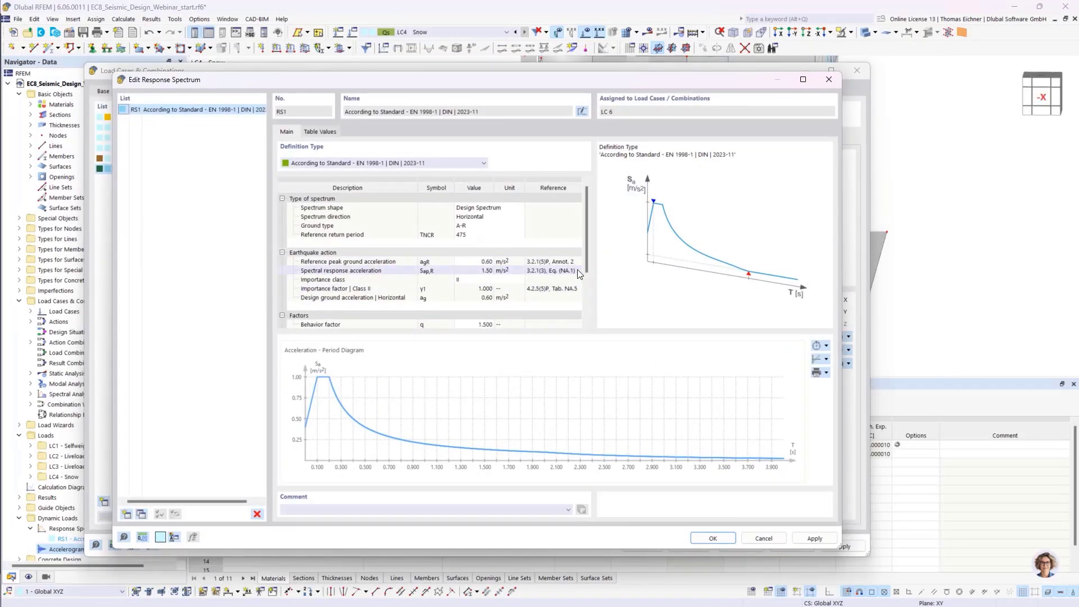
left_click(401, 163)
left_click(400, 190)
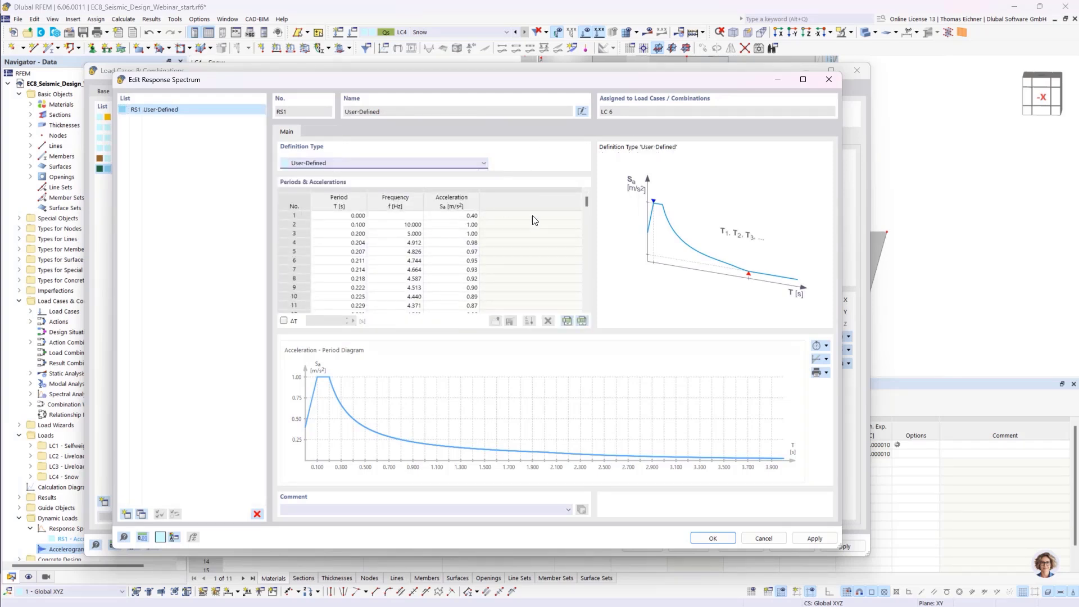
left_click(344, 162)
left_click(410, 278)
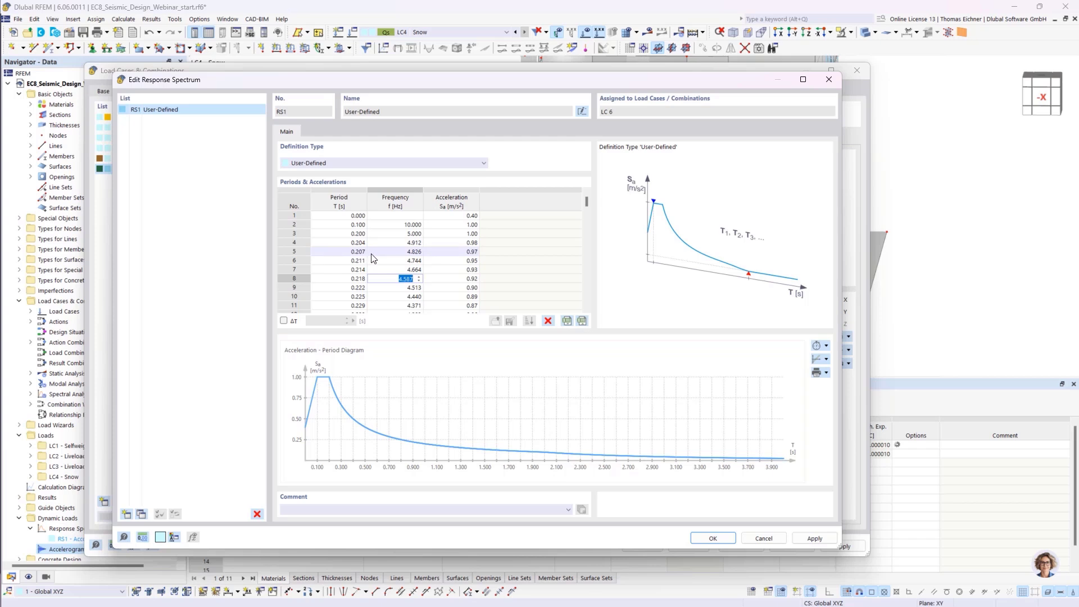
Step: Switch the definition type of RS1 to User-defined with g-factor and select the first acceleration value
left_click(339, 164)
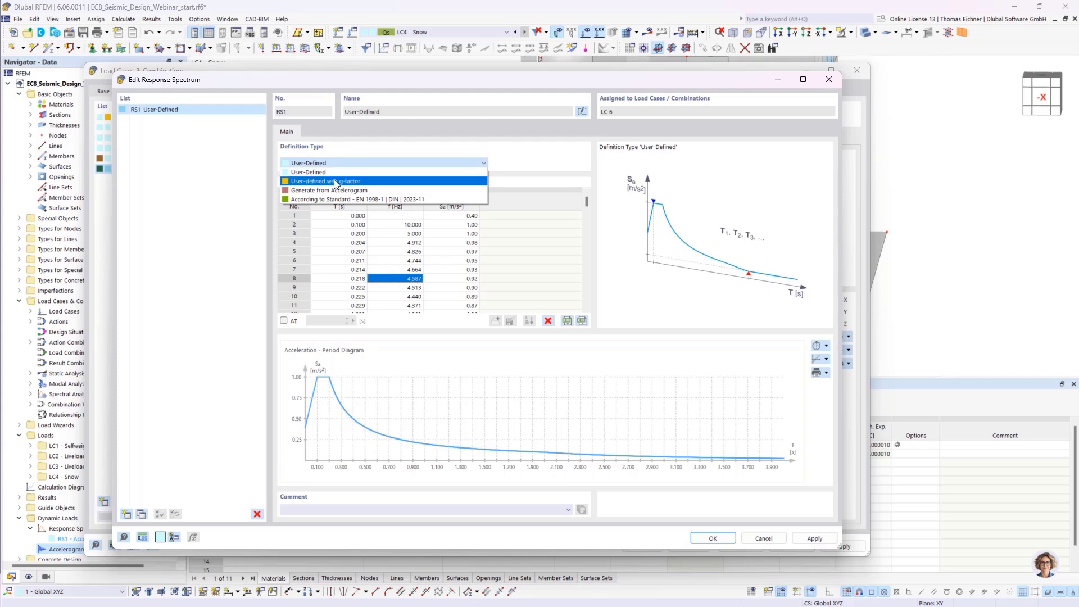
left_click(355, 181)
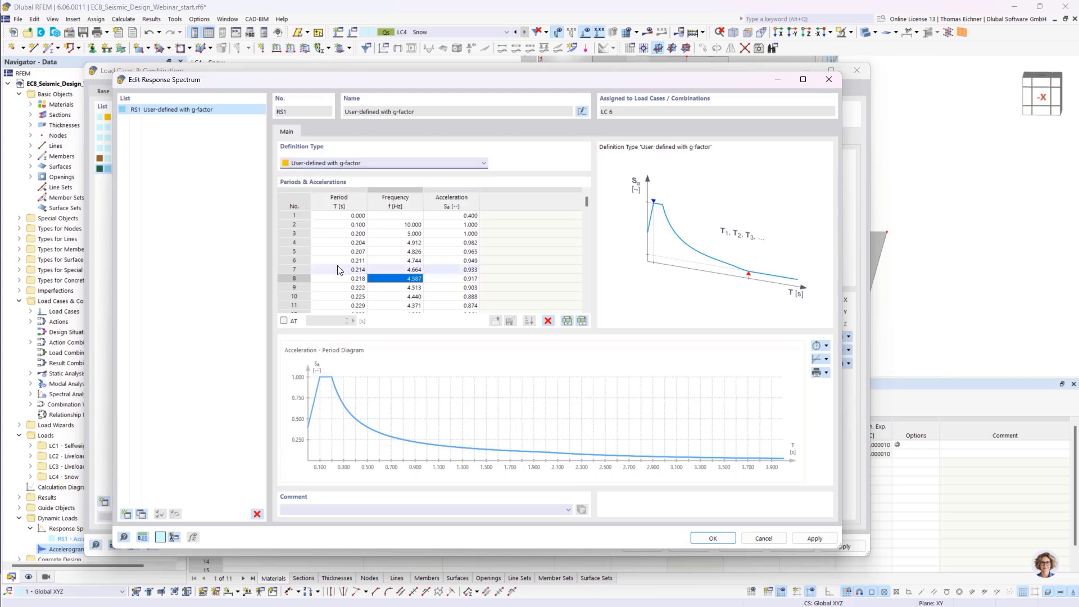
left_click(451, 207)
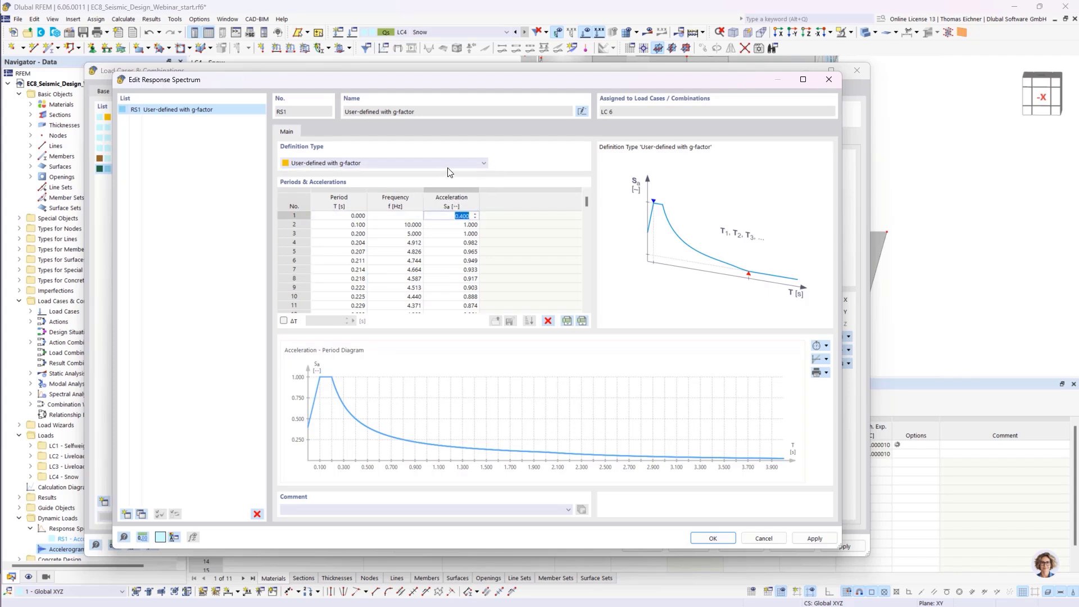
Step: Set the definition type of response spectrum RS1 to Generate from Accelerogram
left_click(429, 163)
left_click(354, 191)
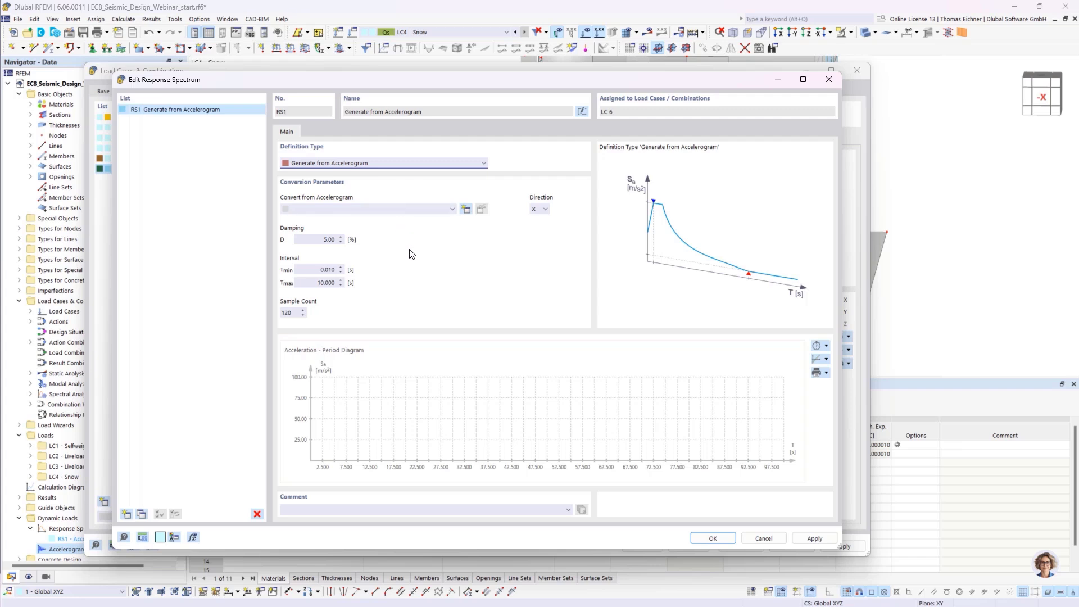
Step: Start a new accelerogram for the response spectrum, set its definition type to From Library, and open the accelerogram library
double_click(329, 239)
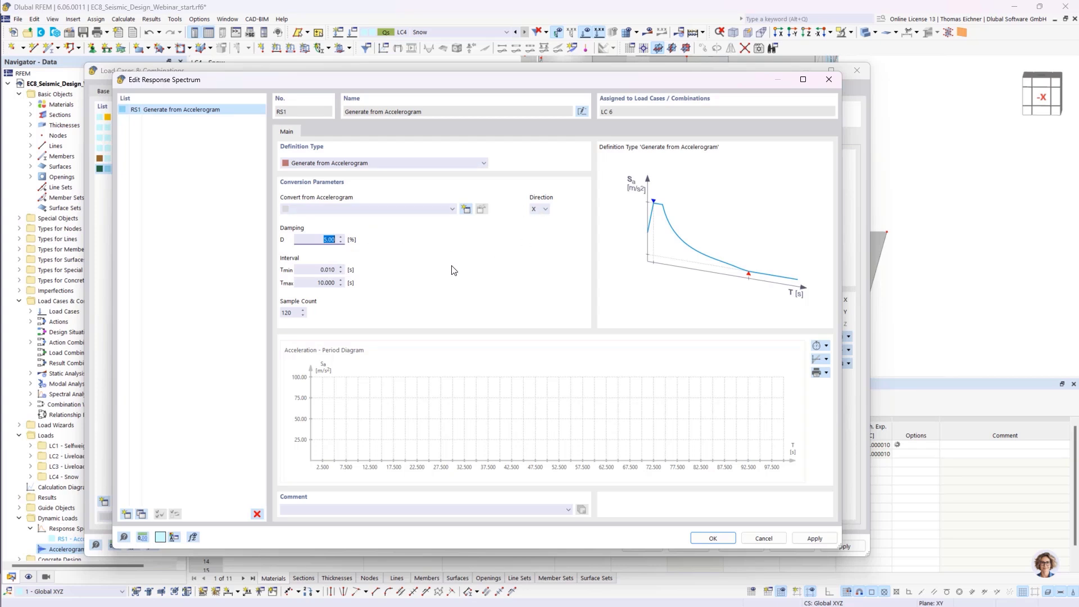
left_click(448, 210)
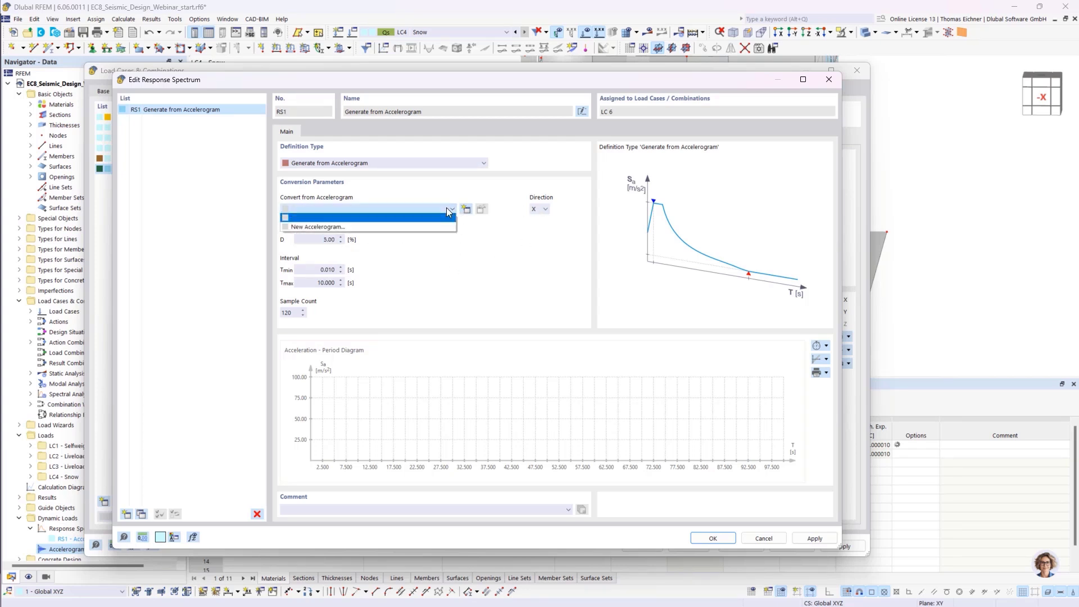
left_click(330, 226)
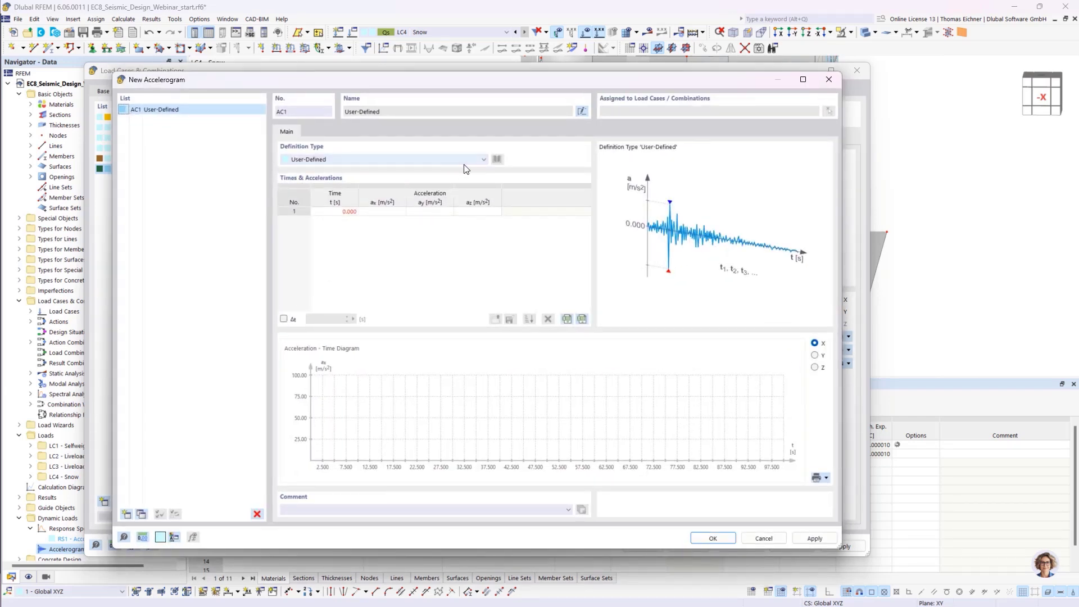
left_click(441, 159)
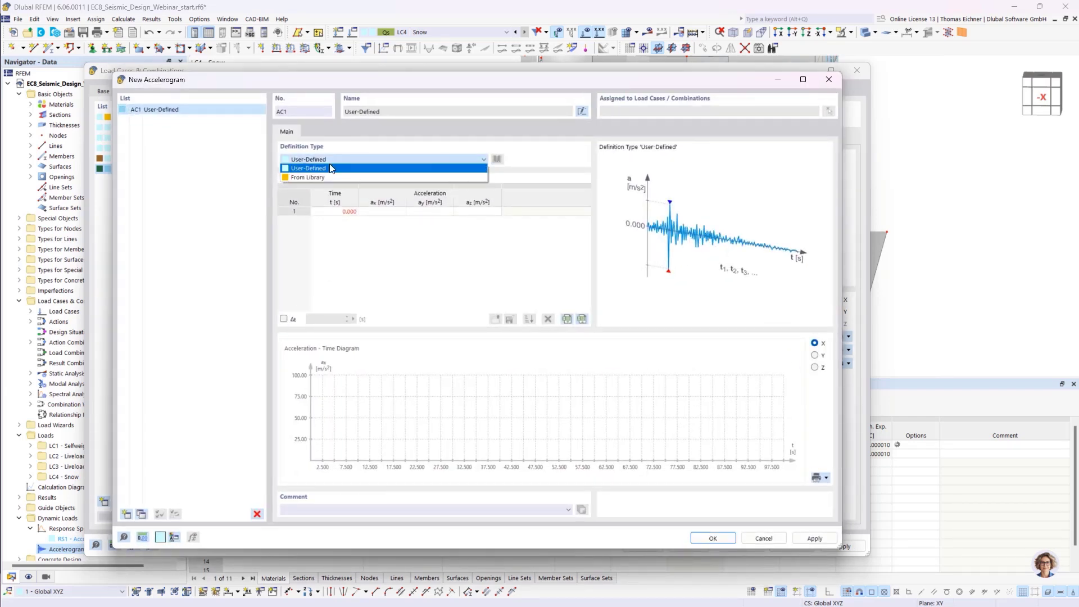
left_click(306, 174)
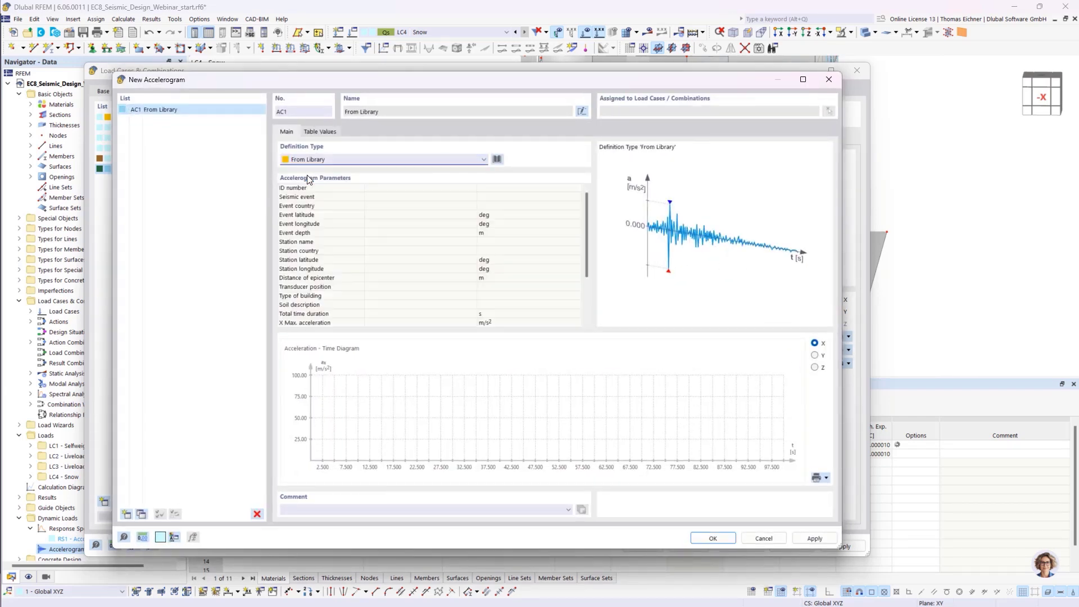
left_click(497, 160)
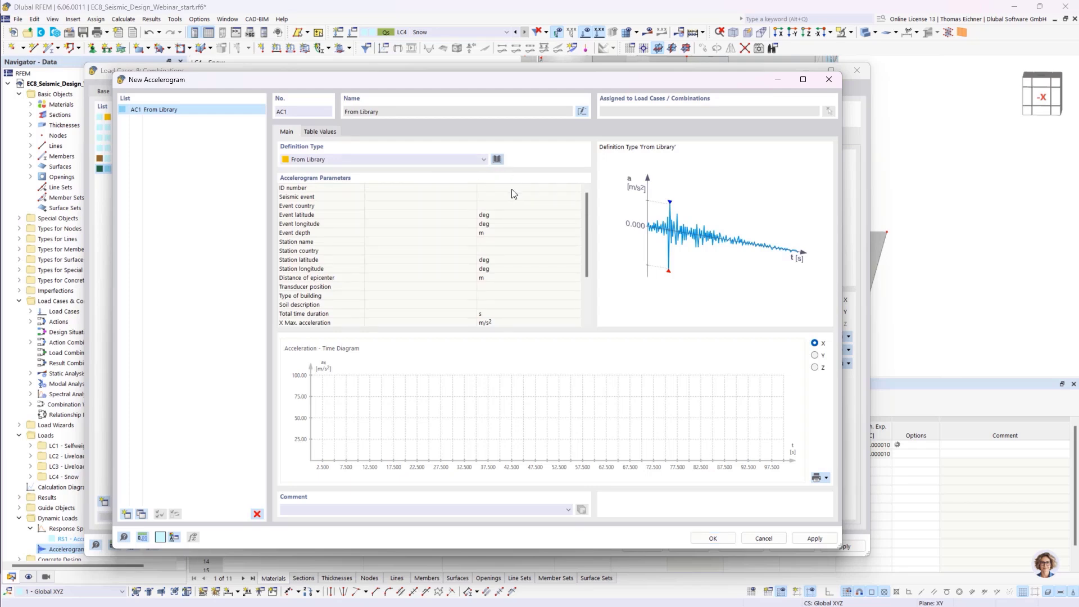
left_click(498, 161)
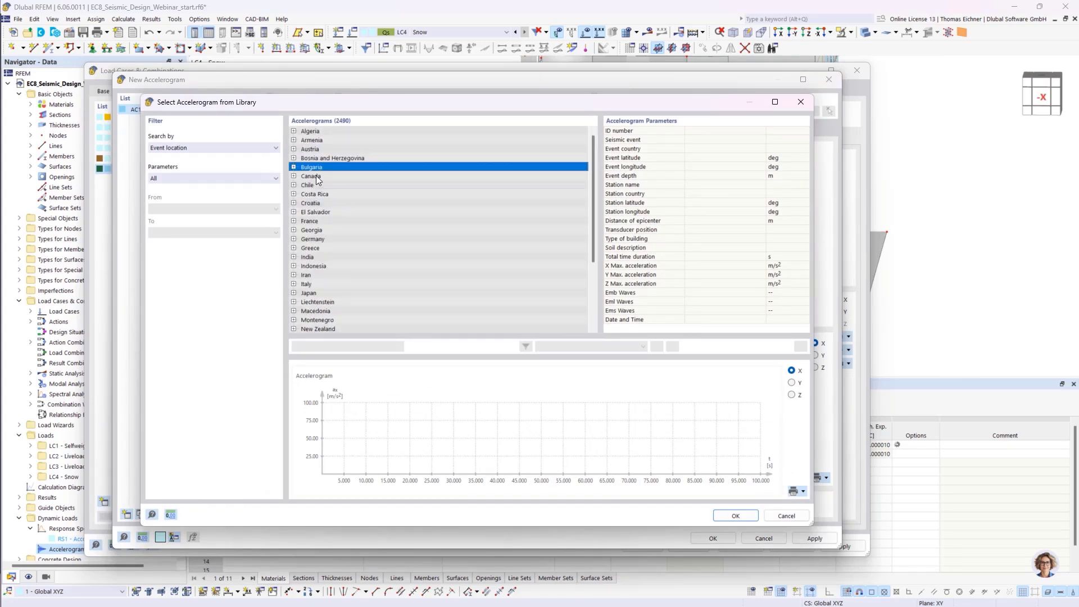
Step: Preview the Bosnia and Herzegovina record and several New Zealand Auckland Islands records in the library, and discard the new accelerogram
left_click(294, 158)
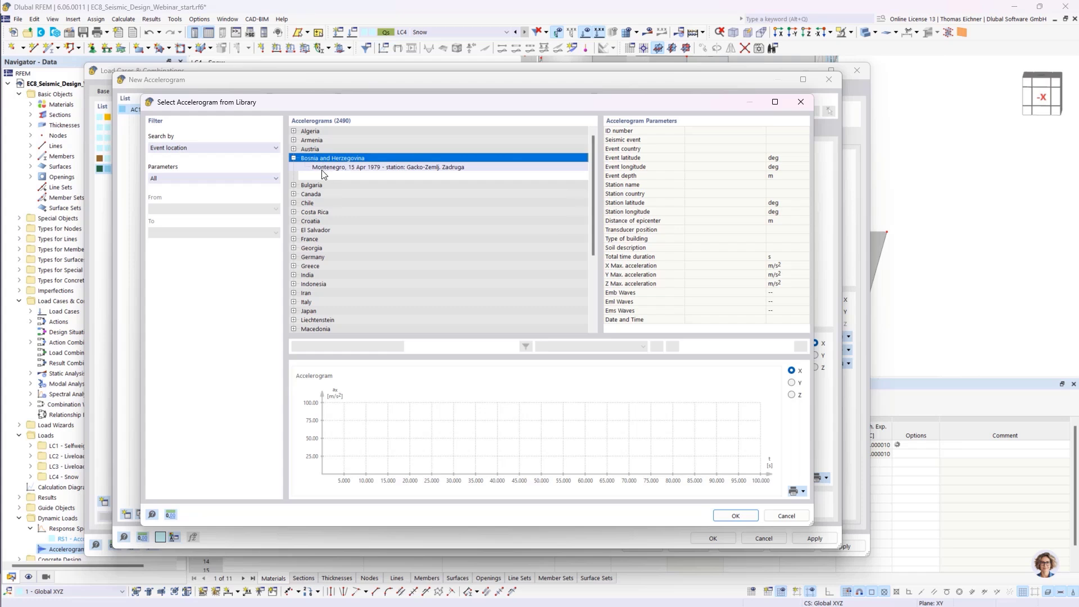
left_click(321, 167)
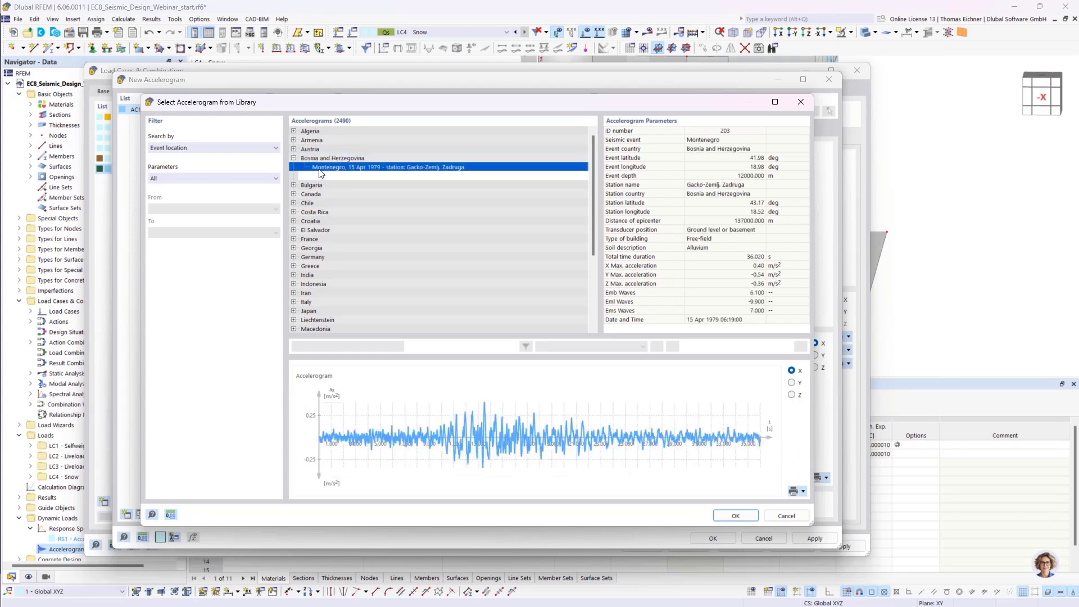
scroll(311, 217, "down", 5)
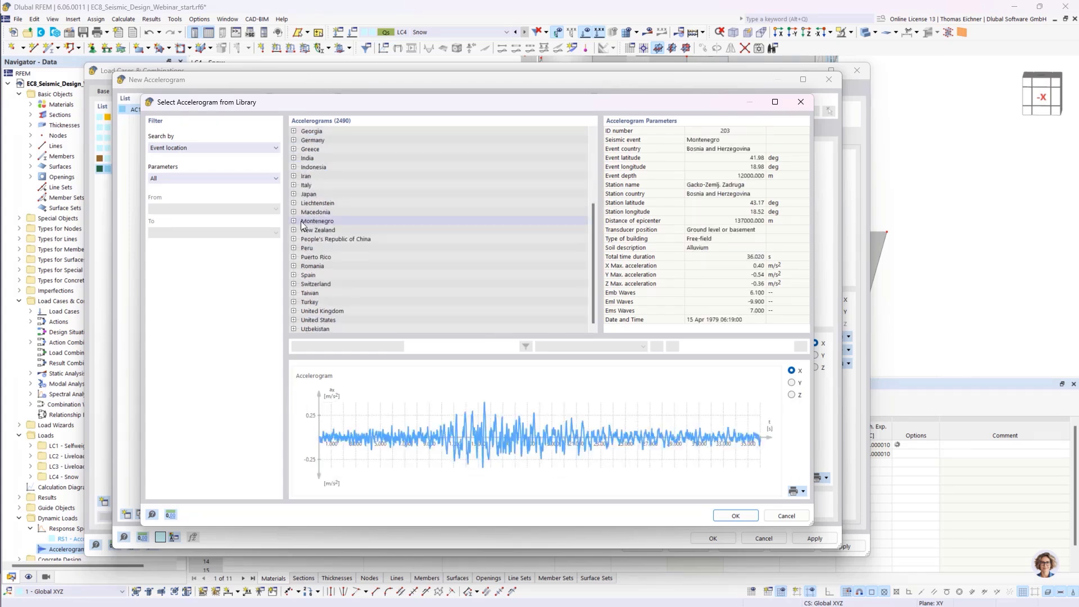
left_click(296, 230)
left_click(293, 230)
left_click(363, 248)
left_click(365, 266)
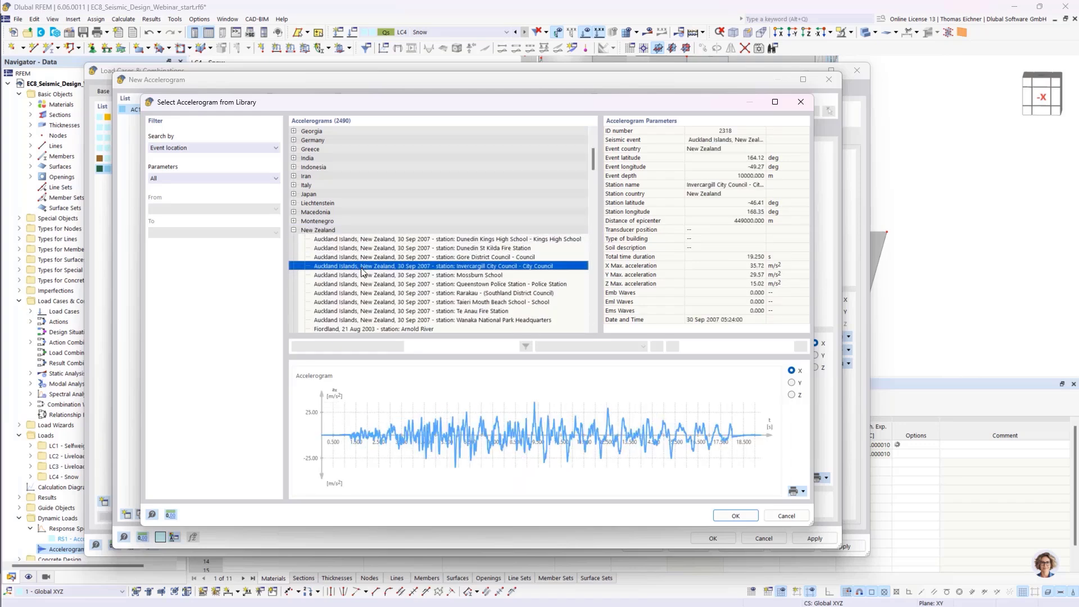
left_click(363, 284)
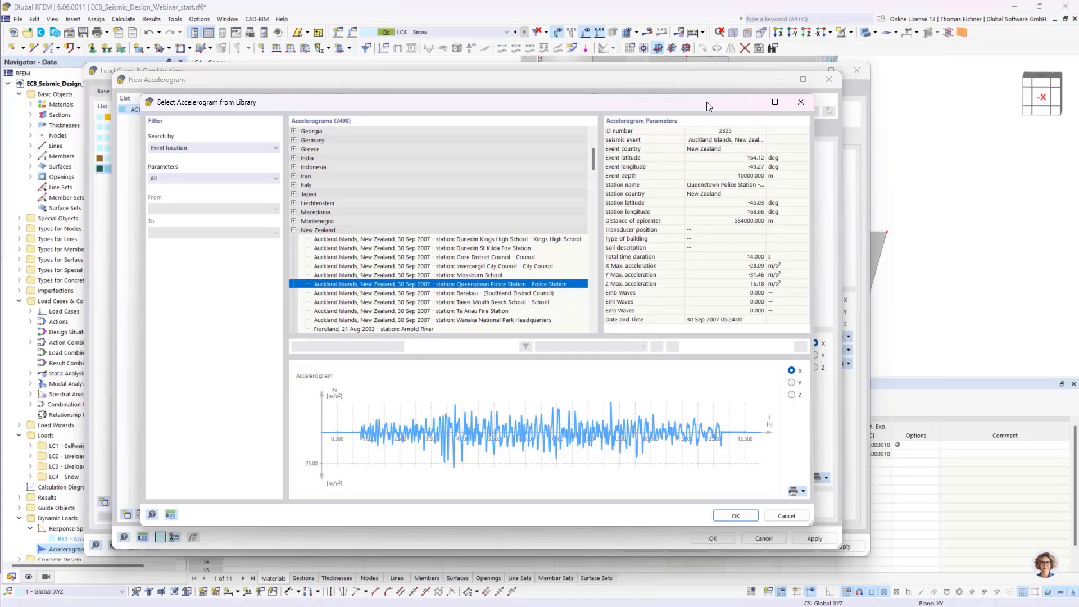
left_click(753, 99)
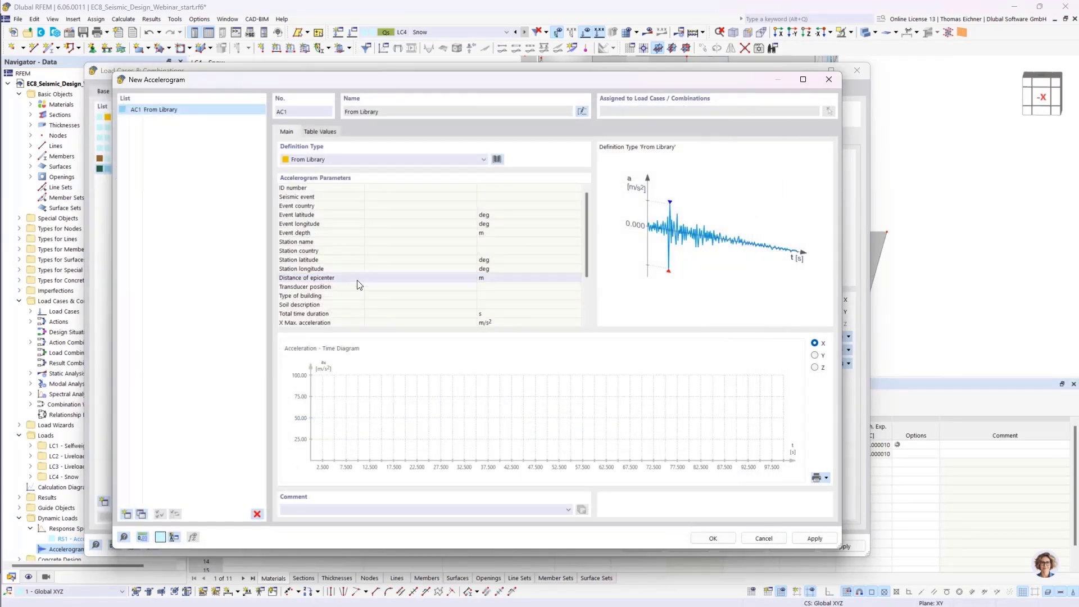
left_click_drag(255, 86, 245, 89)
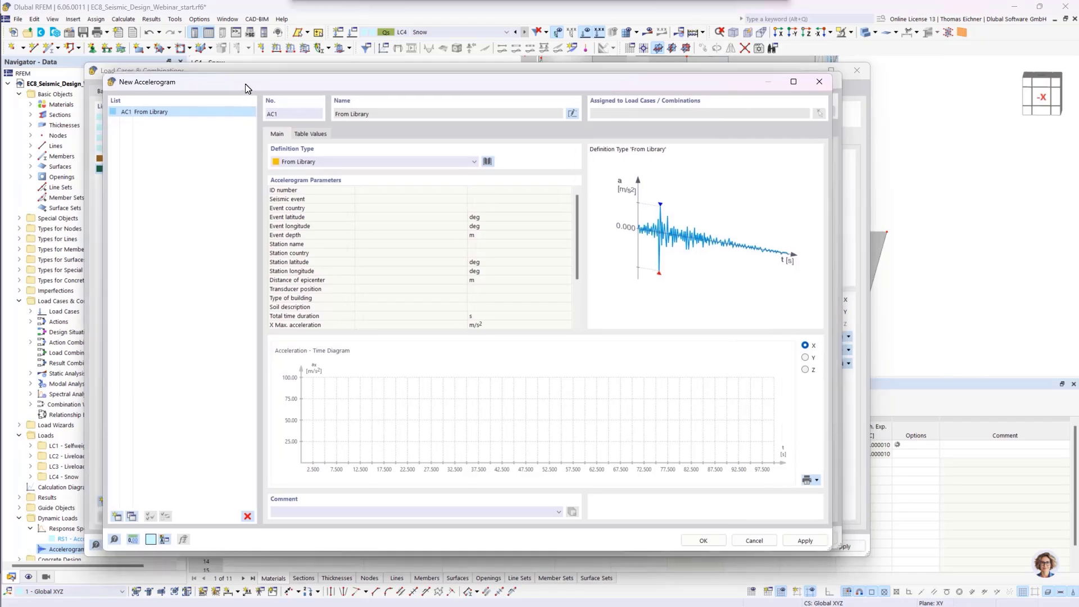
left_click(819, 81)
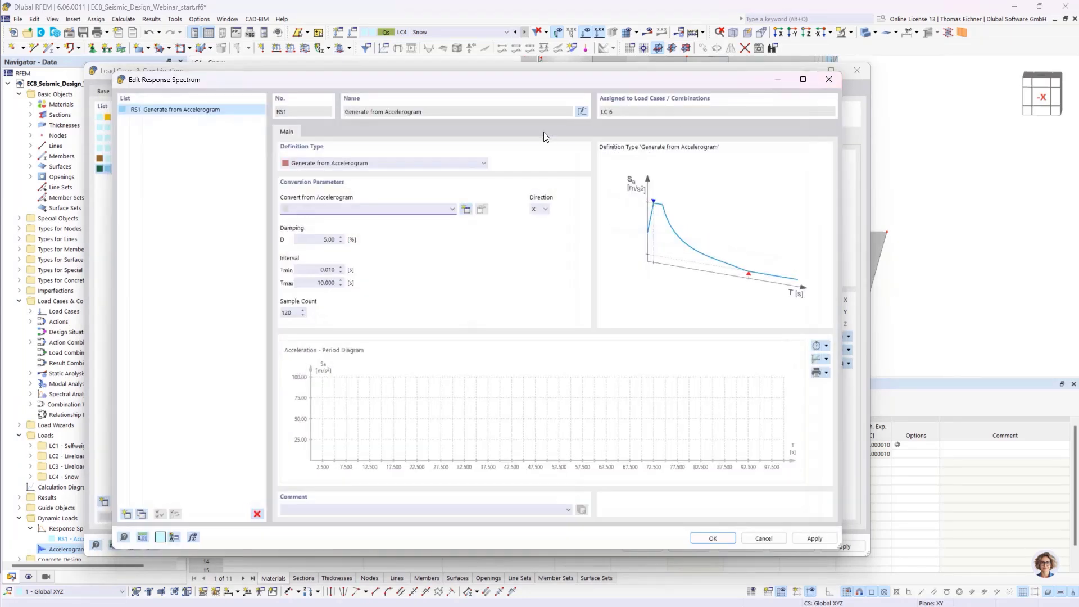
Step: Define the response spectrum according to standard EN 1998-1 | DIN | 2023-11, keeping the Design Spectrum shape
left_click(395, 164)
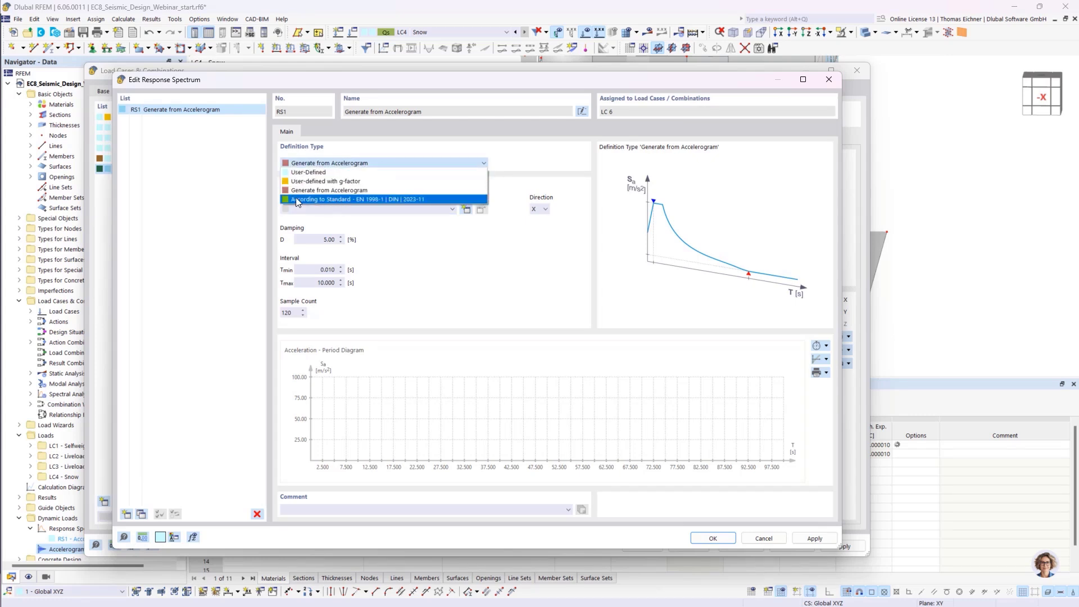
left_click(372, 200)
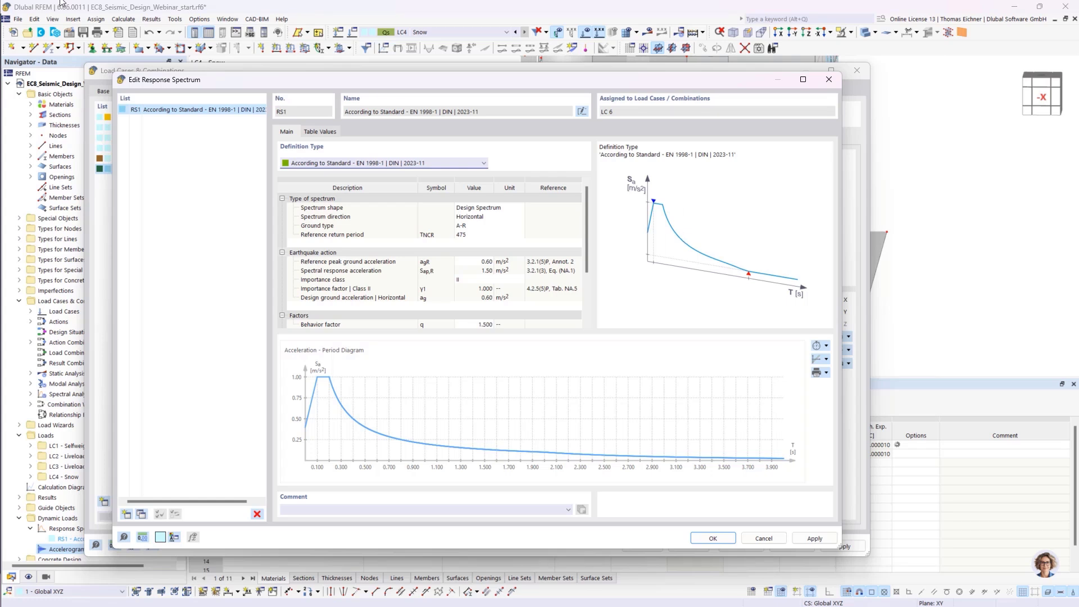
left_click(494, 207)
left_click(503, 207)
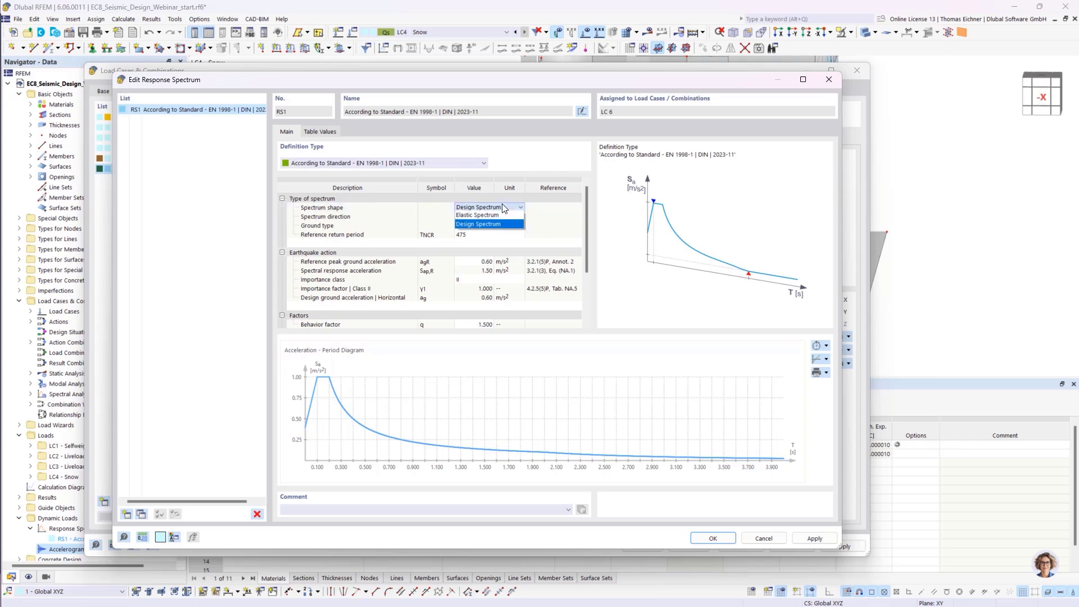
left_click(501, 207)
Step: Examine the behavior factor and the ground type parameters of the response spectrum
left_click_drag(586, 217, 589, 231)
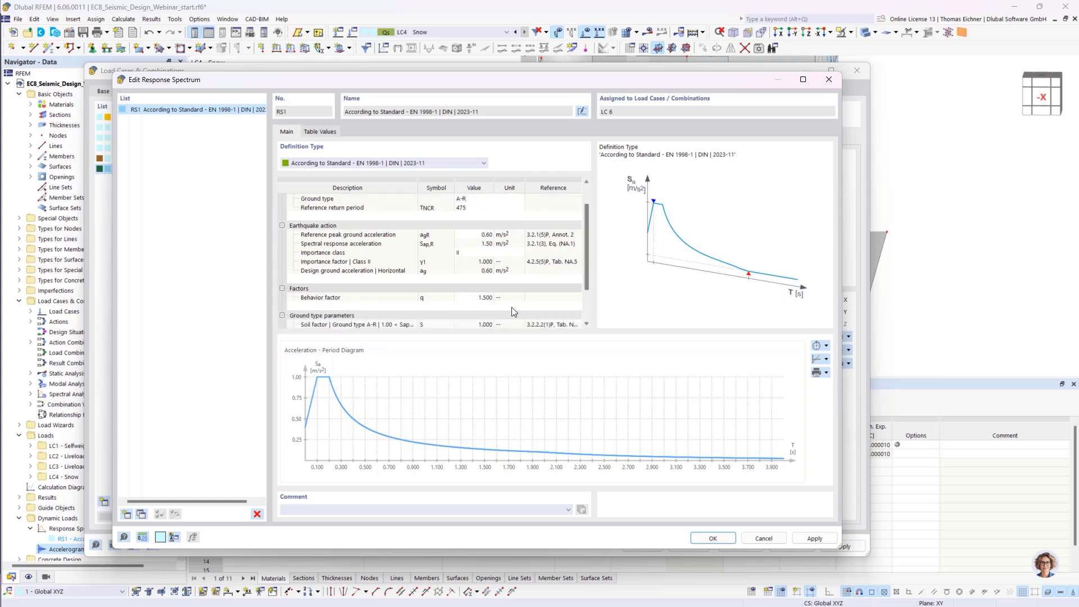
left_click(508, 299)
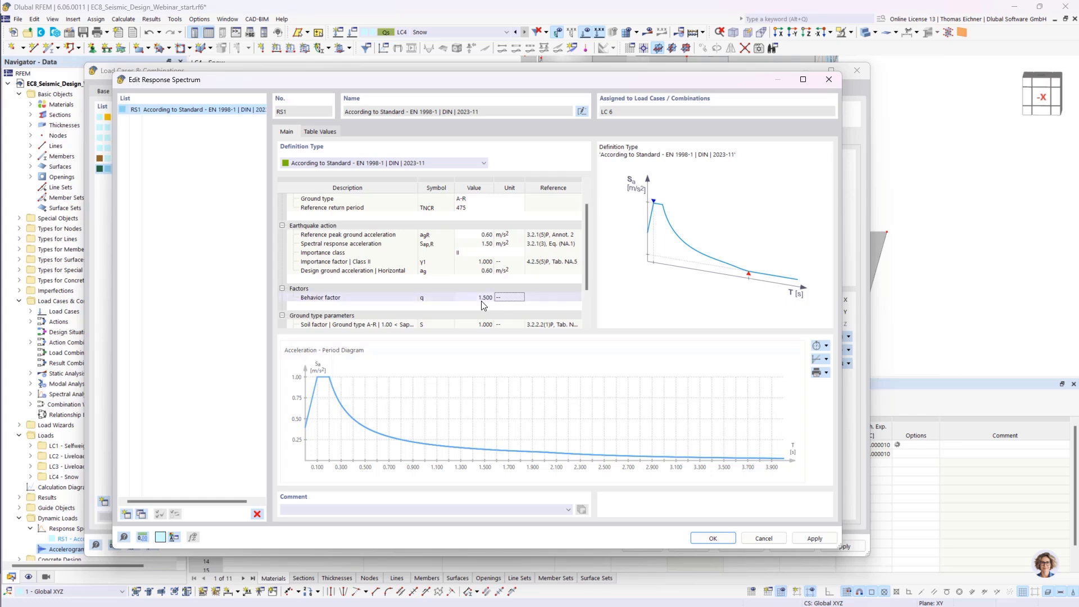
double_click(464, 297)
left_click(498, 298)
scroll(493, 298, "up", 1)
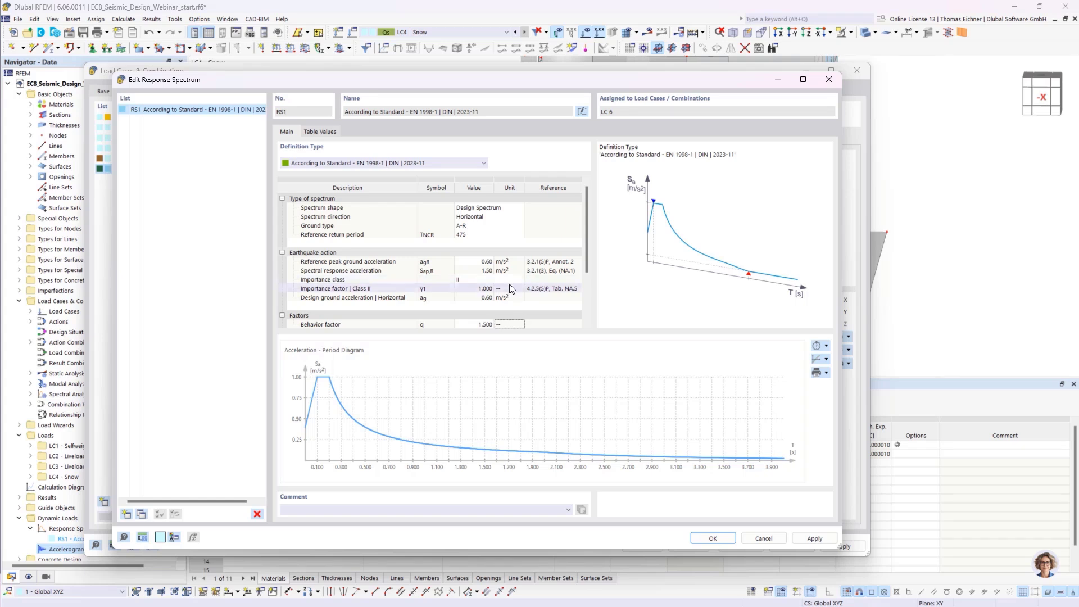
scroll(513, 278, "down", 3)
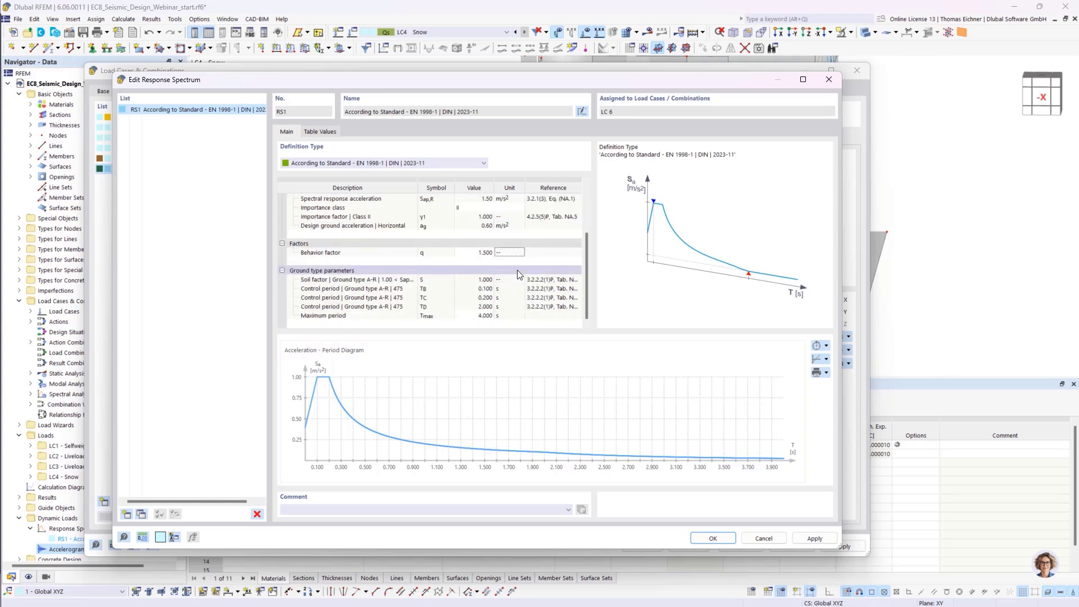
scroll(514, 272, "up", 3)
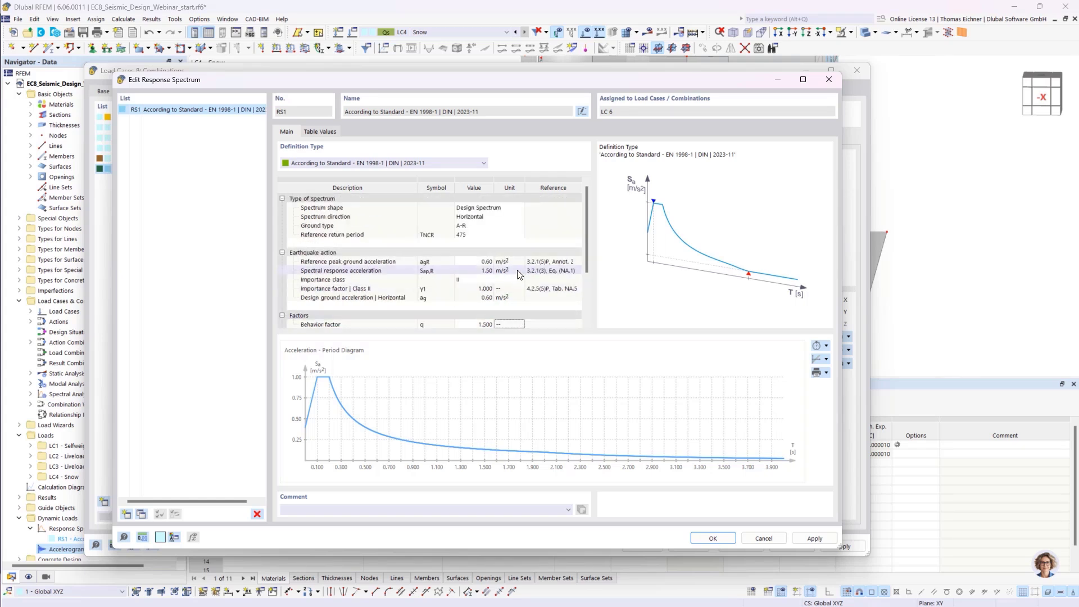
Step: Examine the spectrum's ground type, the importance class options and the reference peak ground acceleration
left_click(470, 227)
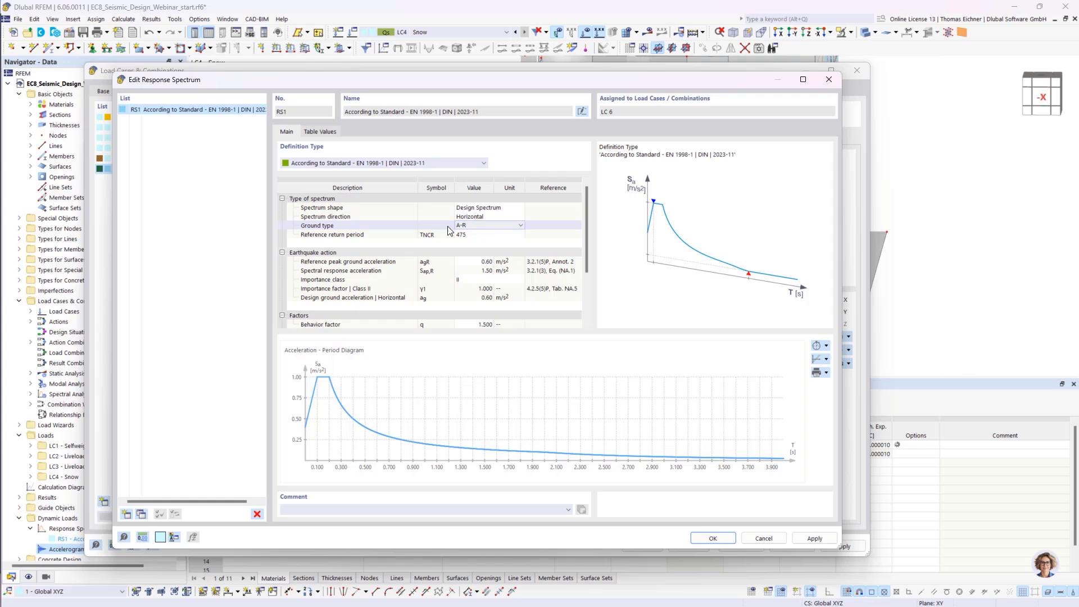
left_click(477, 279)
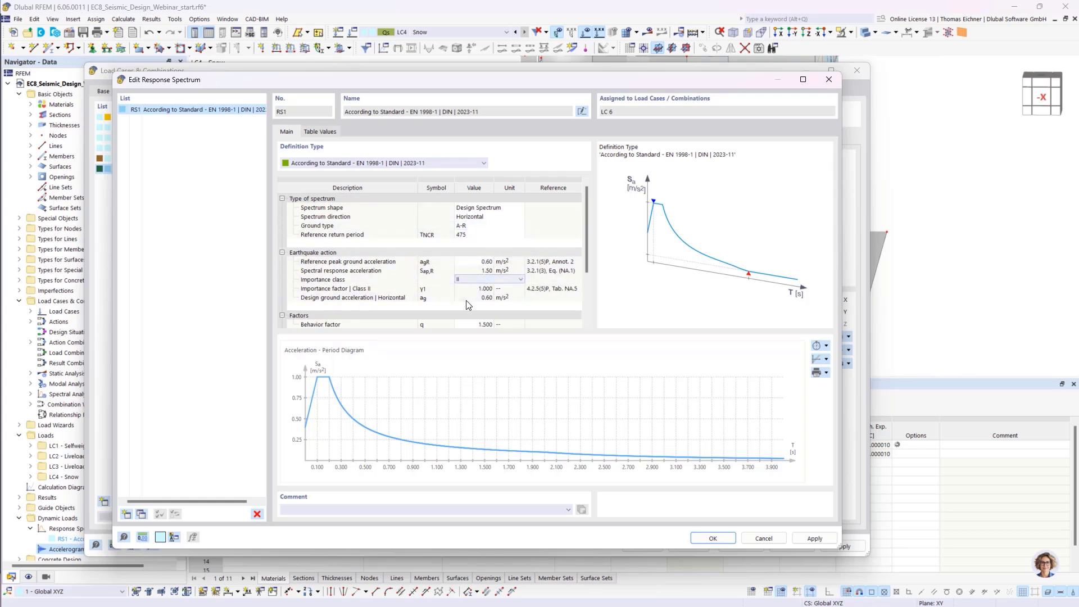
left_click(469, 262)
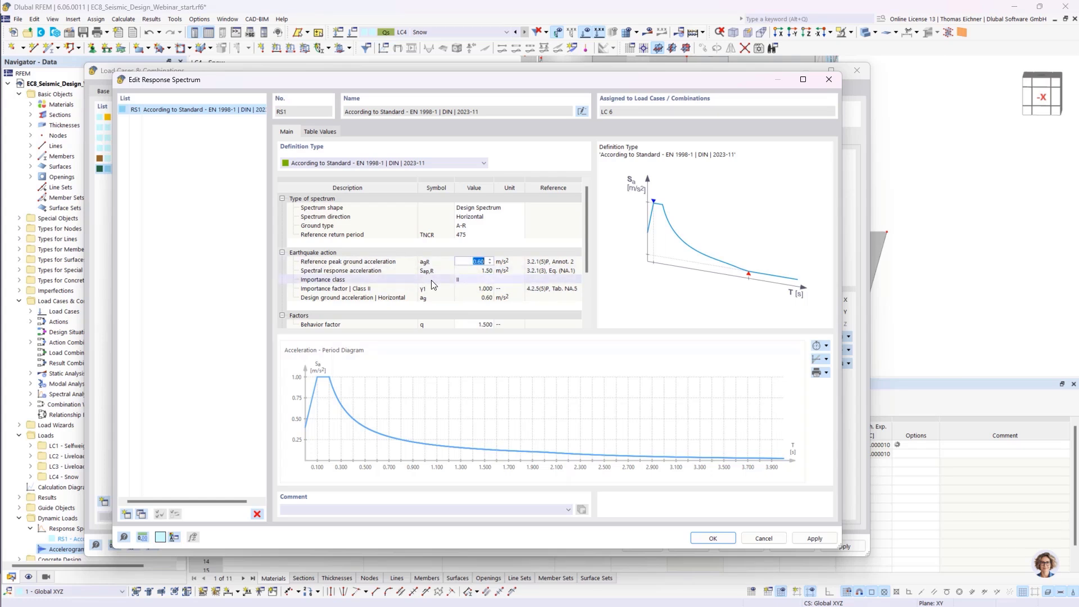
left_click(460, 279)
left_click(508, 280)
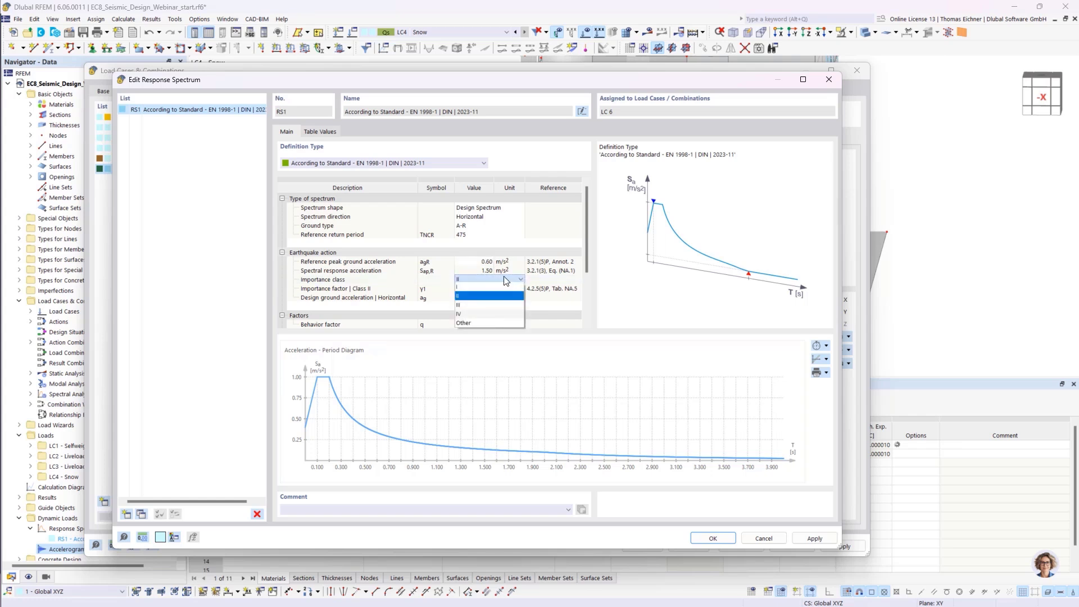
left_click(467, 282)
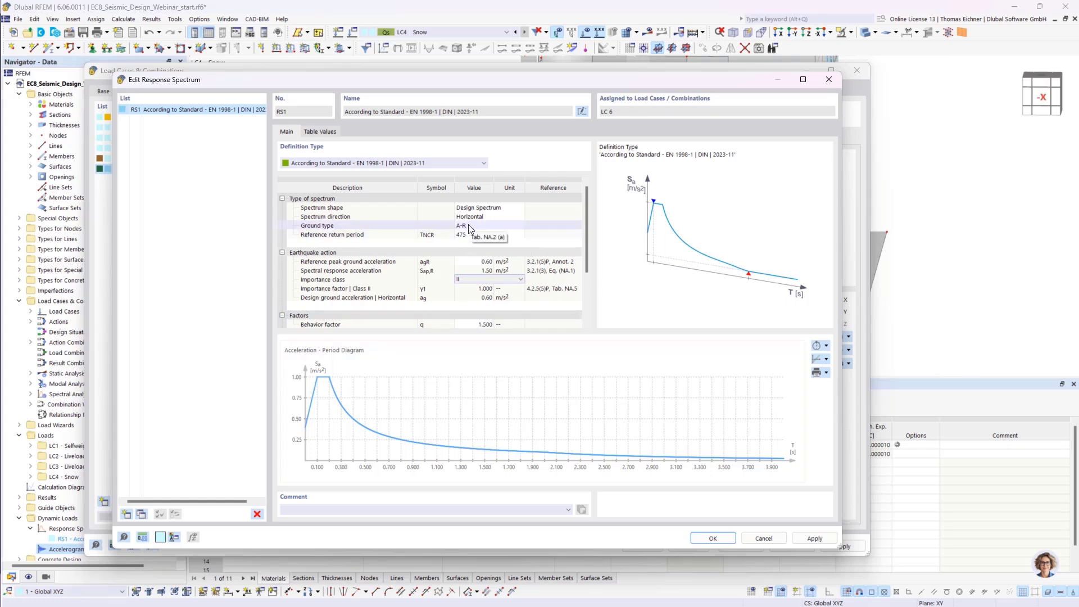
left_click(479, 261)
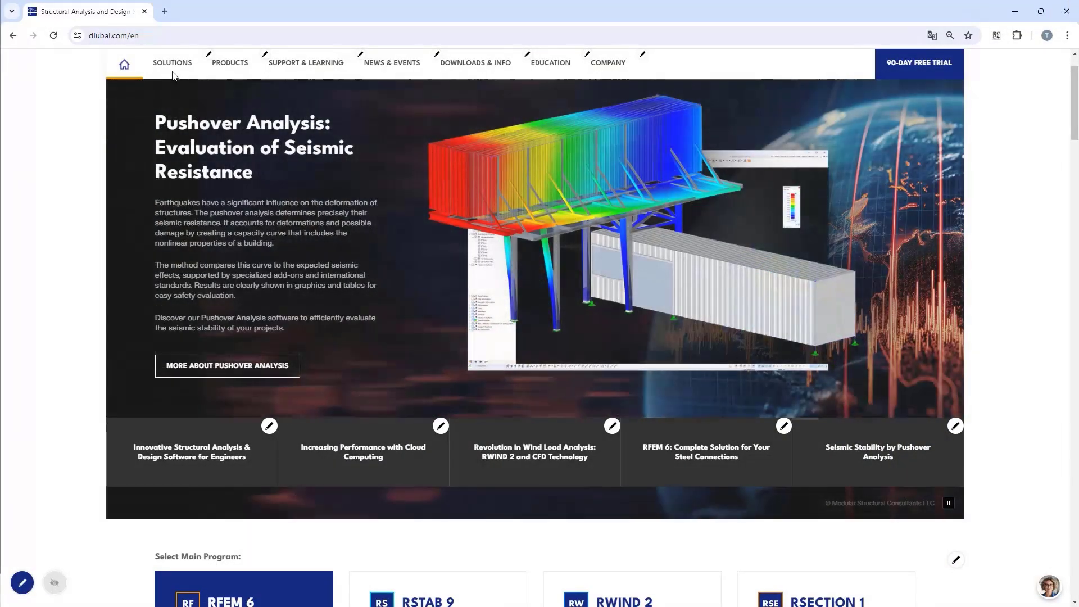
Step: On the Dlubal website in the browser, open the online service for Snow Load, Wind Speed, and Seismic Load Maps
left_click(175, 66)
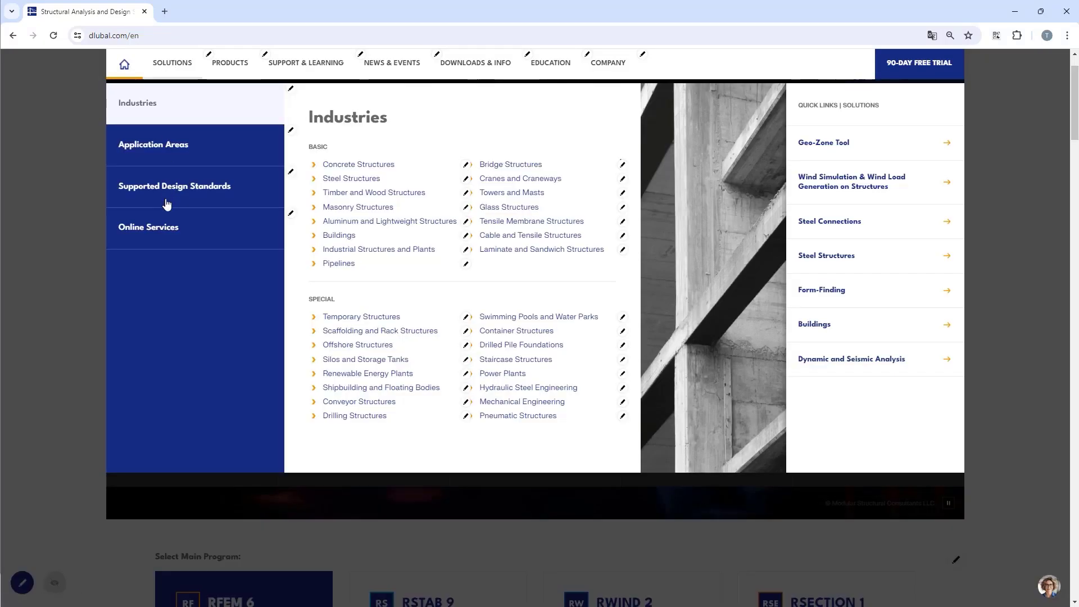
mouse_move(164, 233)
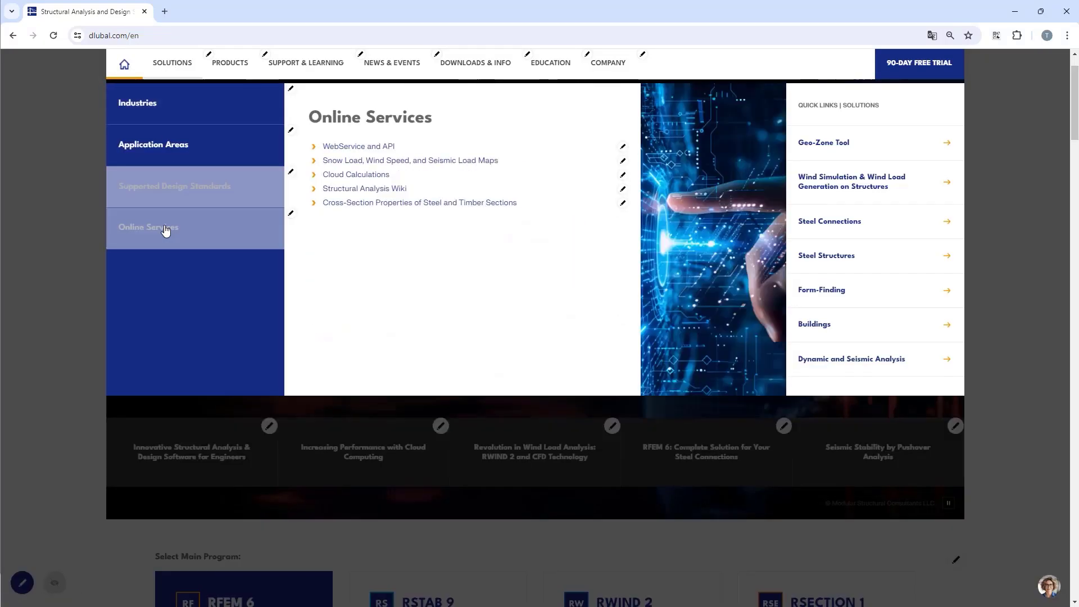
left_click(365, 160)
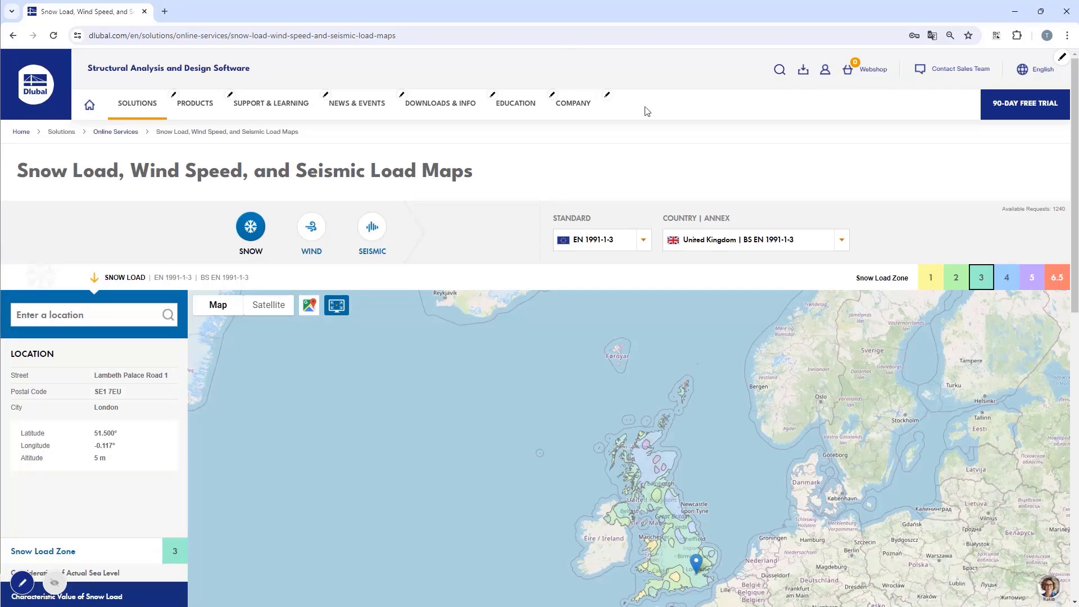
Step: Set the load map's country and annex to Germany | DIN EN 1991-1-3
scroll(646, 112, "down", 1)
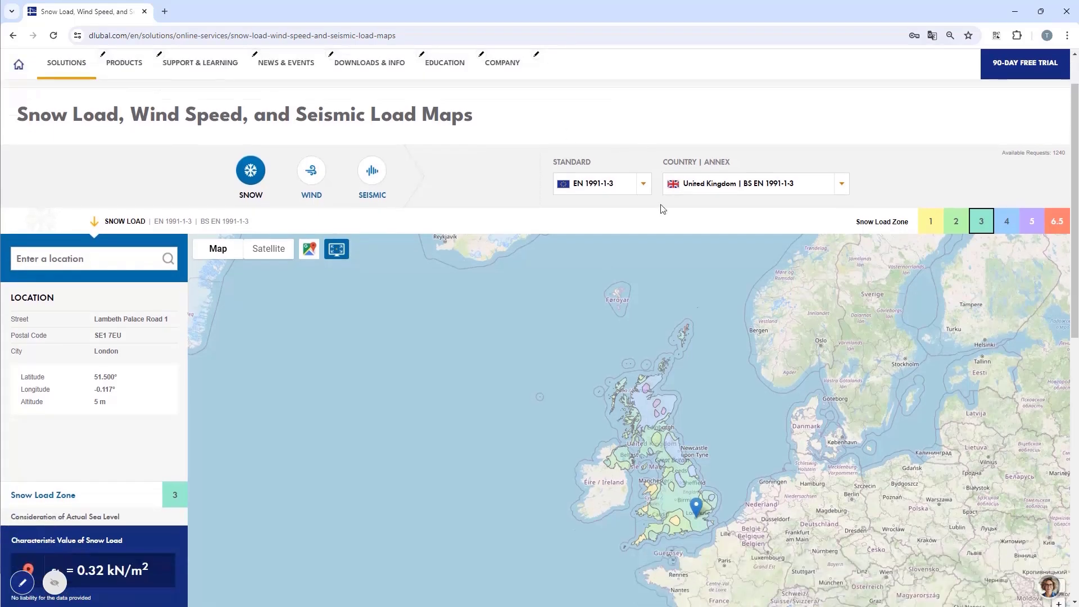
left_click(730, 183)
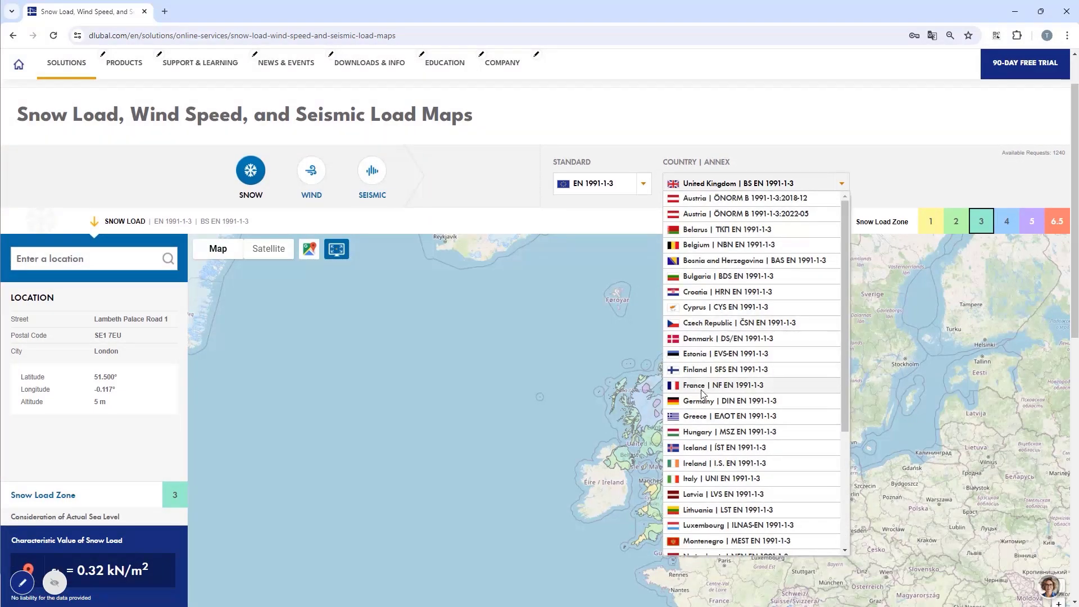
left_click(724, 401)
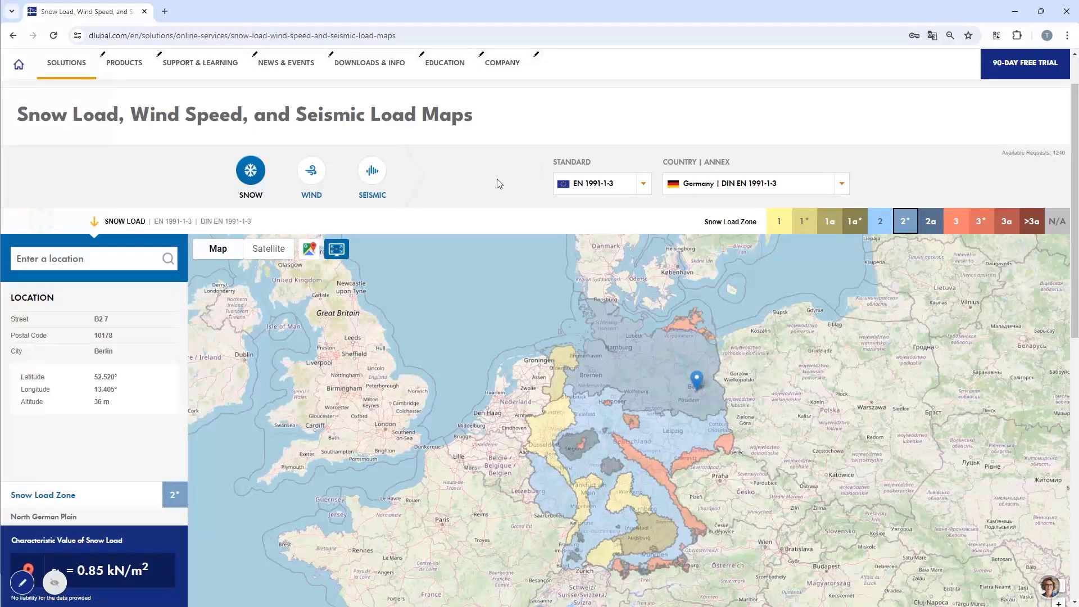
Step: Switch the load map to seismic for EN 1998-1 and review the available map types, keeping 475 years
left_click(372, 171)
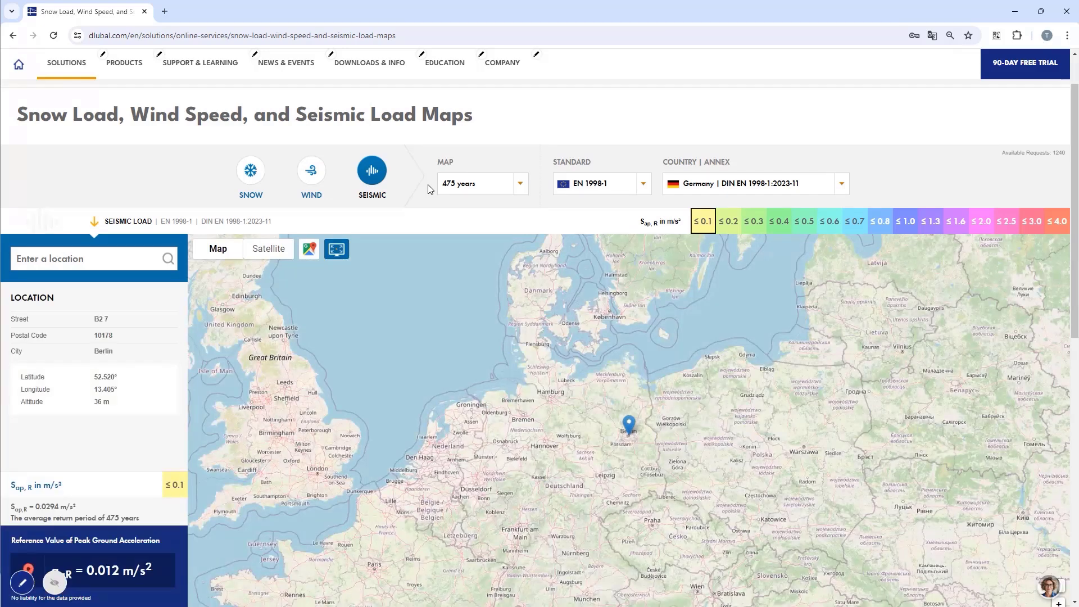
left_click(471, 187)
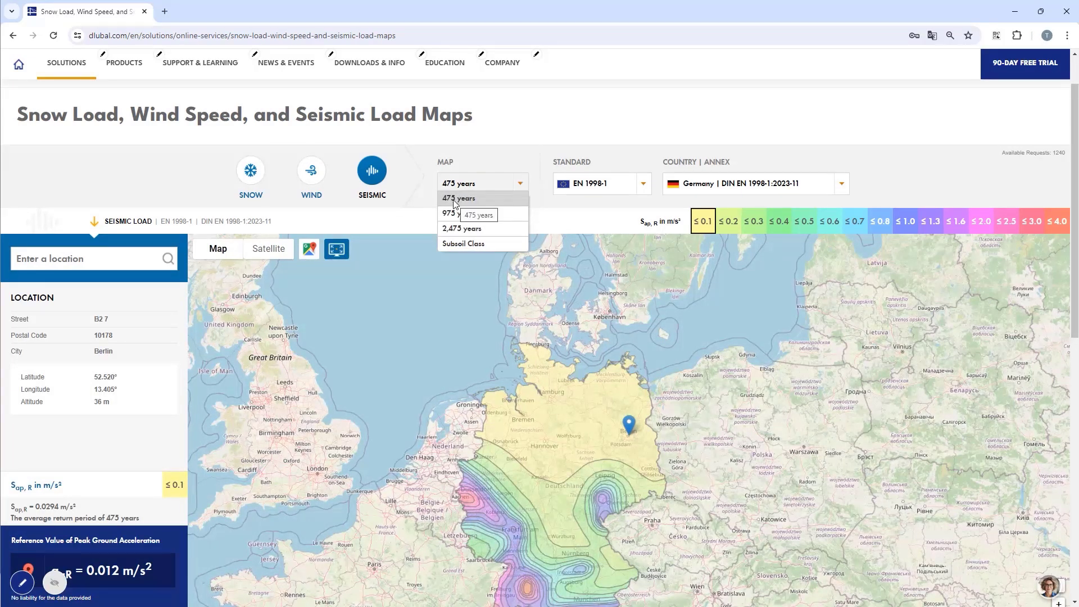
left_click(489, 162)
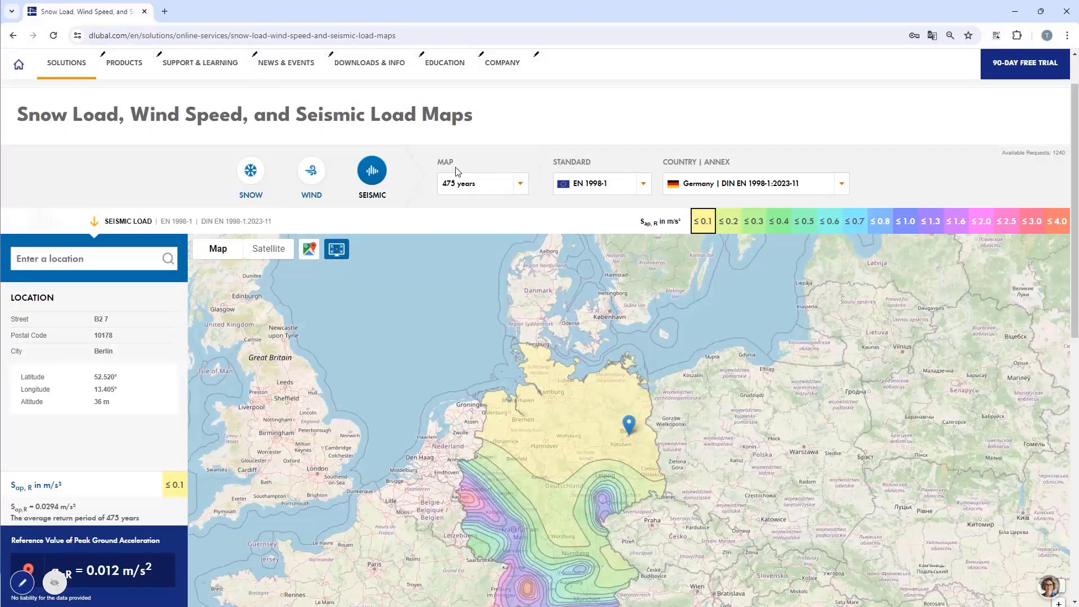
Step: Look up the seismic values at Gaimersheim near Ingolstadt by placing the location marker there on the map
scroll(458, 174, "down", 1)
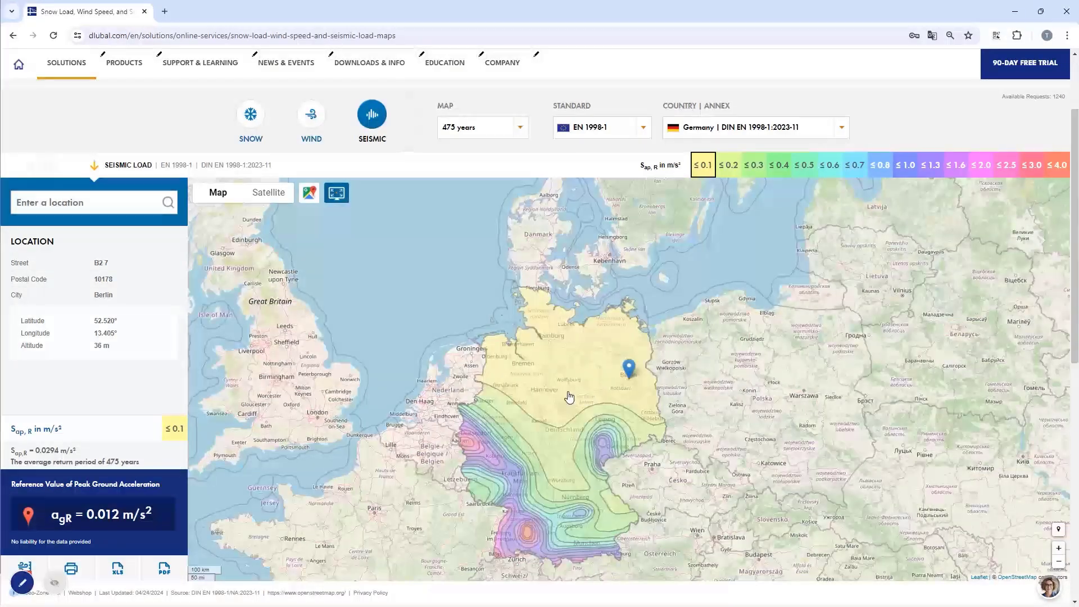
scroll(579, 449, "up", 3)
scroll(579, 452, "down", 2)
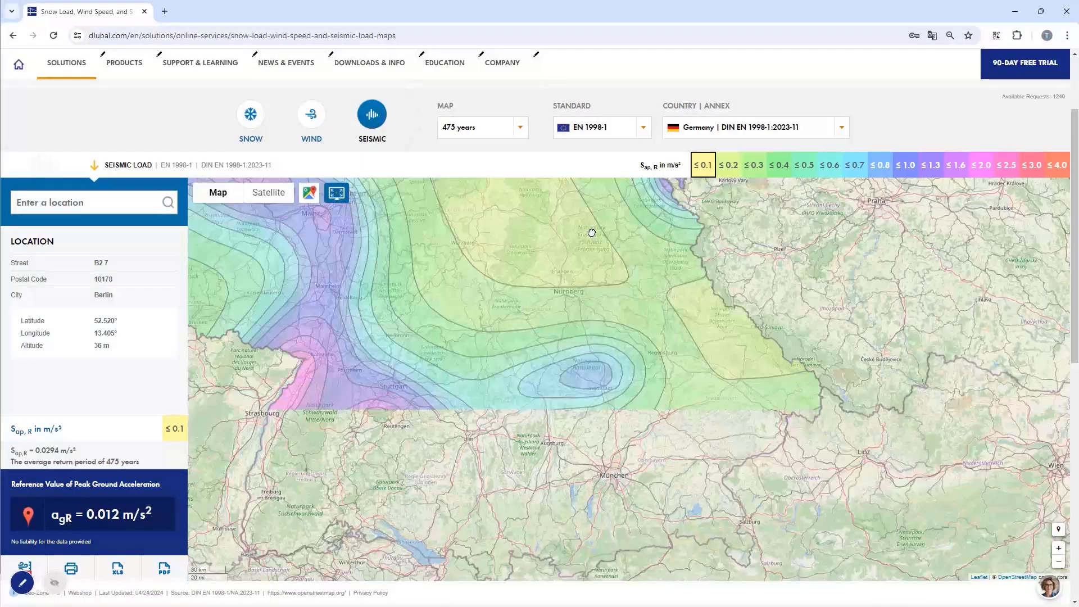
scroll(596, 394, "up", 3)
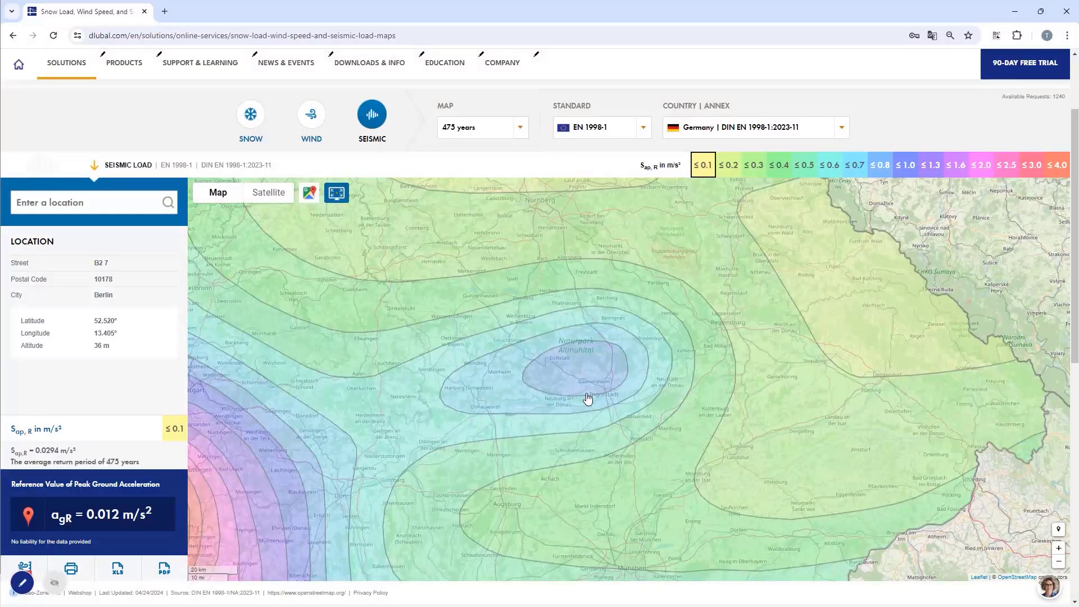
scroll(587, 394, "up", 4)
scroll(593, 392, "down", 2)
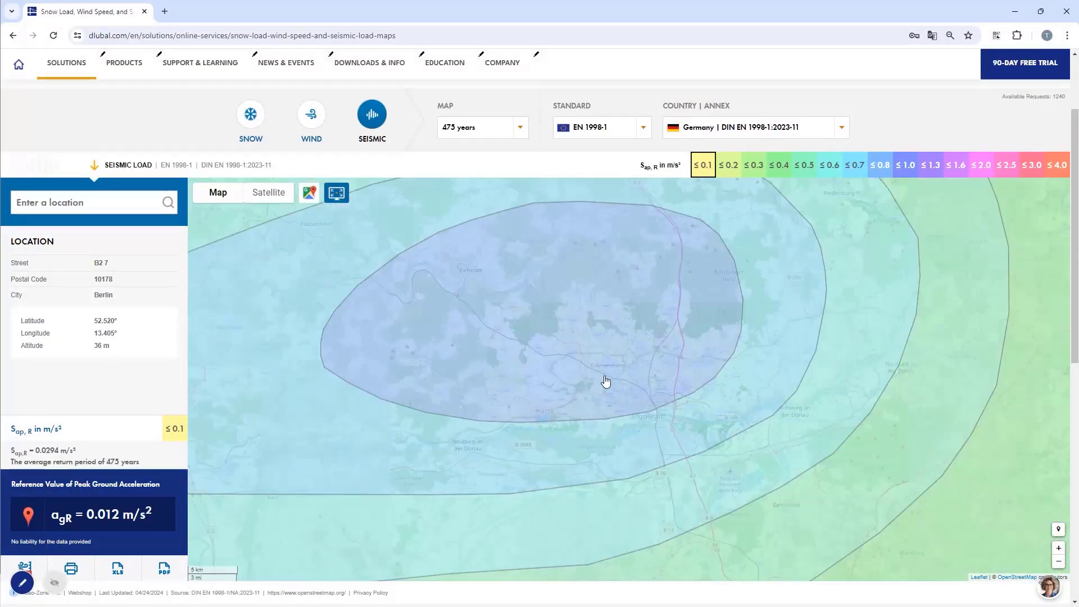
left_click(604, 373)
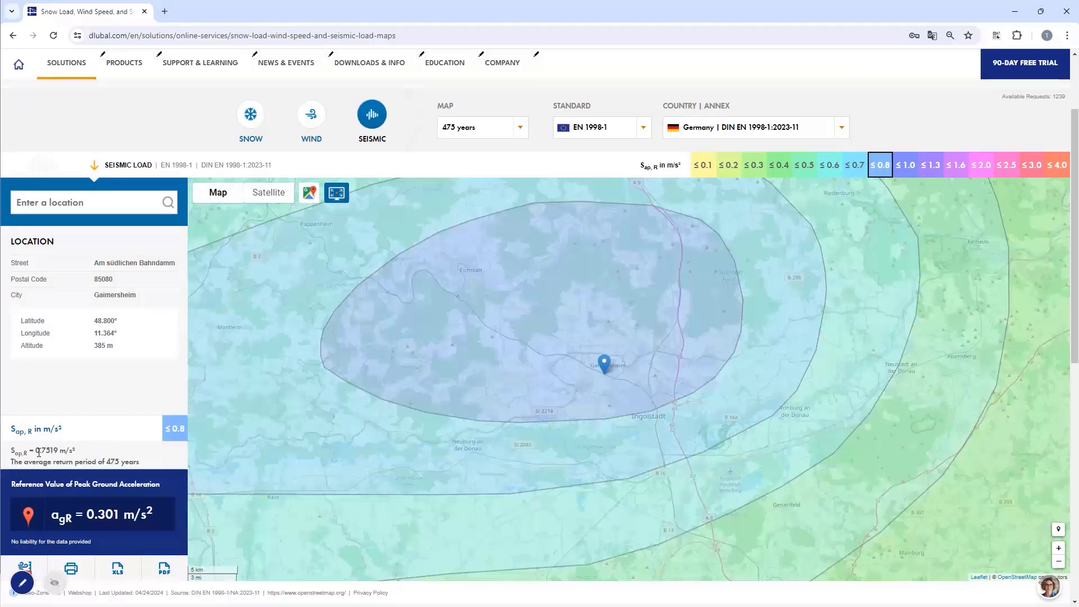
Step: Look up the seismic values in the orange zone around Albstadt in southwestern Germany by placing the location marker there
scroll(517, 344, "down", 2)
mouse_move(517, 344)
left_mouse_down()
mouse_move(604, 306)
mouse_move(553, 310)
left_mouse_up()
scroll(556, 343, "up", 3)
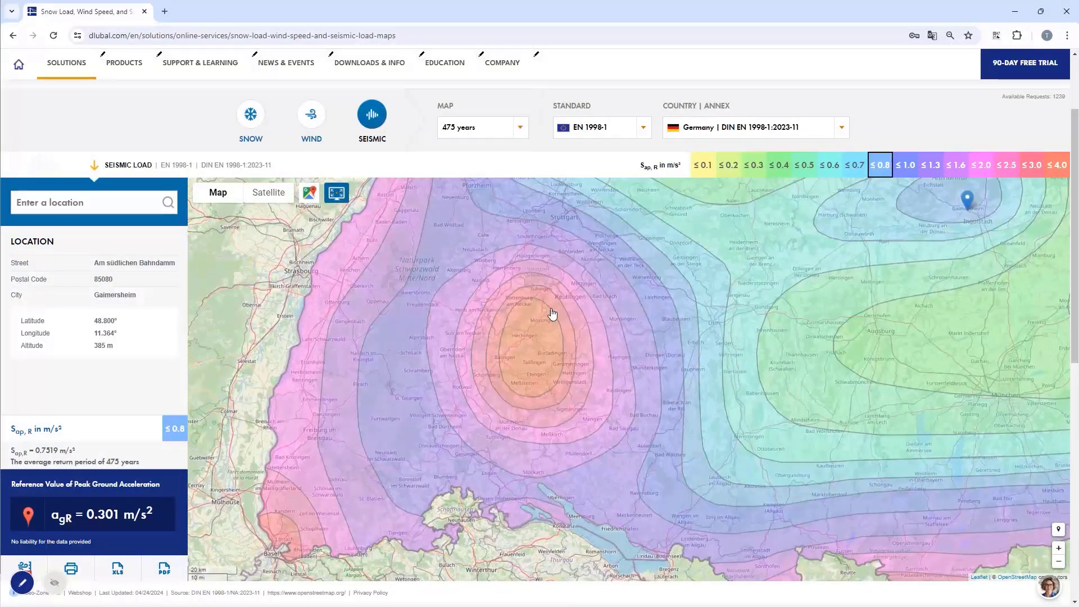
left_click(526, 353)
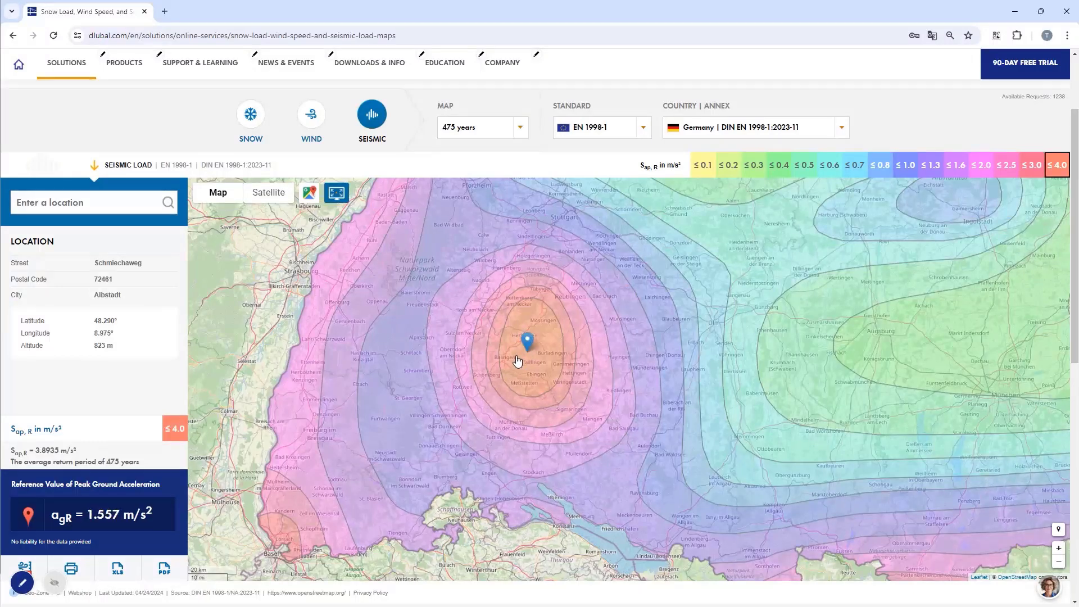
left_click(529, 349)
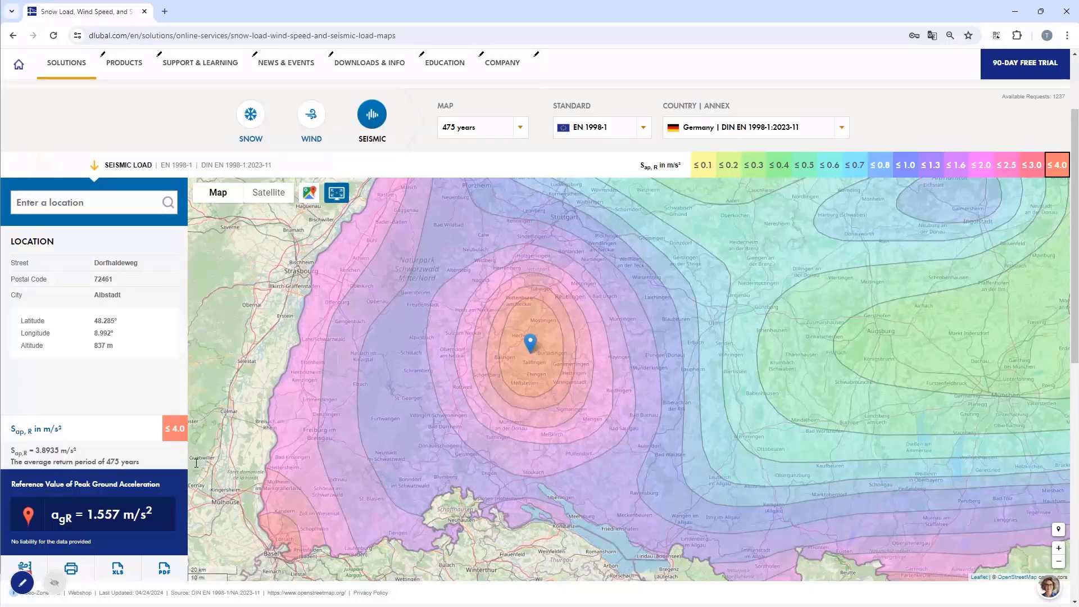
Step: Compare the reference peak ground acceleration of Germany's western and southwestern high-seismicity zones by sampling several map locations
scroll(532, 357, "down", 5)
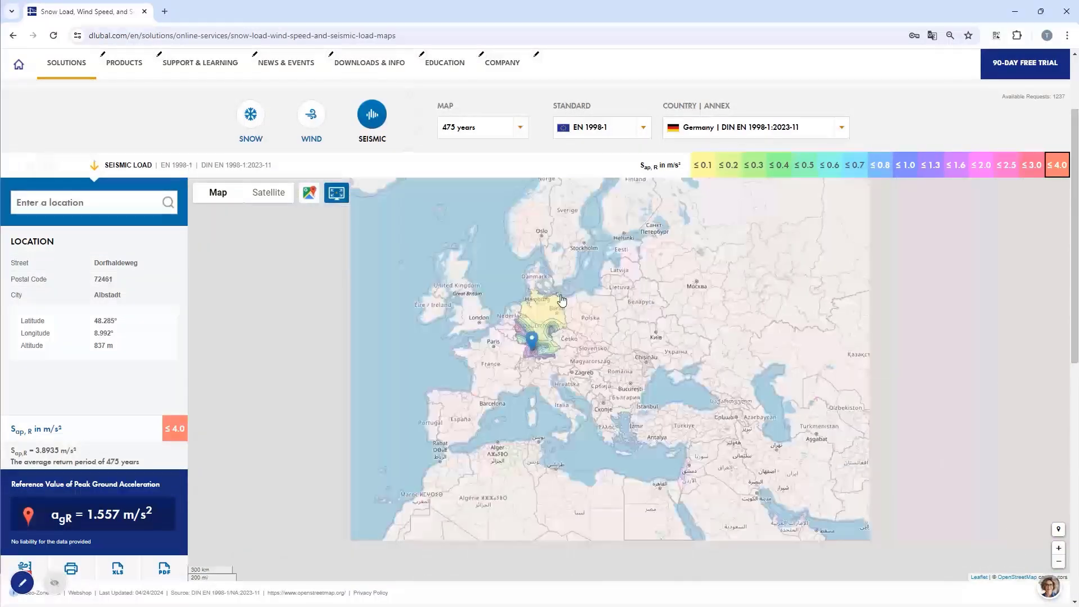
scroll(547, 328, "up", 4)
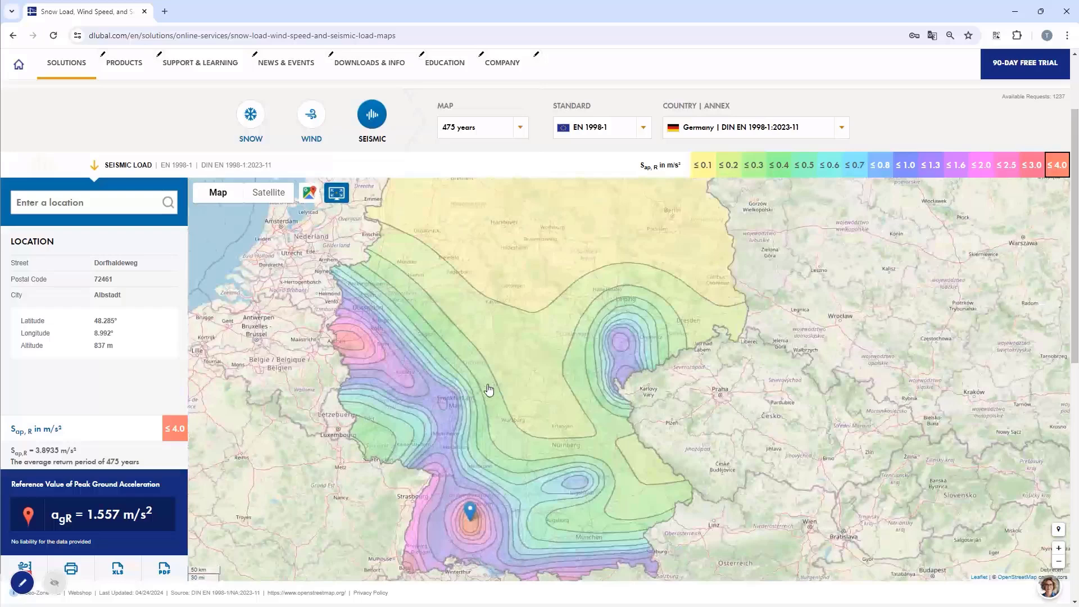
left_click_drag(488, 389, 487, 363)
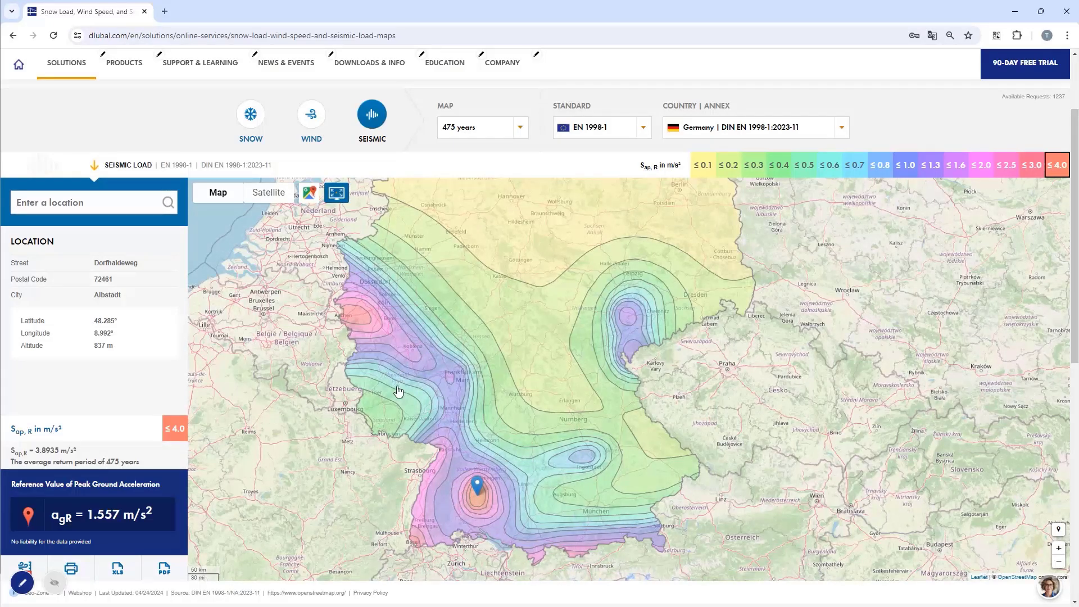
mouse_move(478, 512)
left_mouse_down()
mouse_move(474, 542)
mouse_move(471, 446)
left_mouse_up()
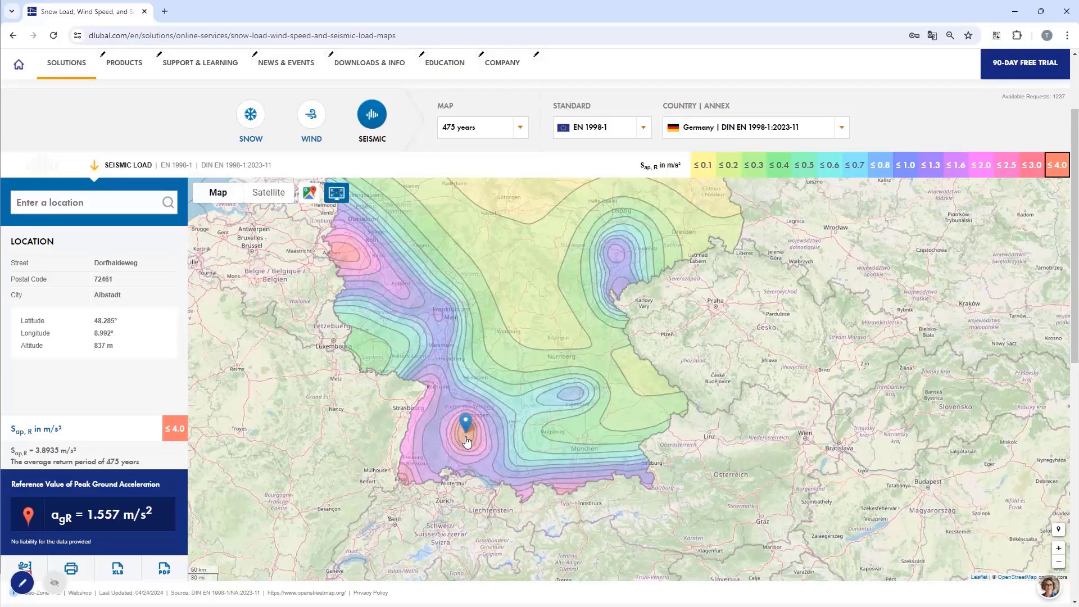
left_click(347, 258)
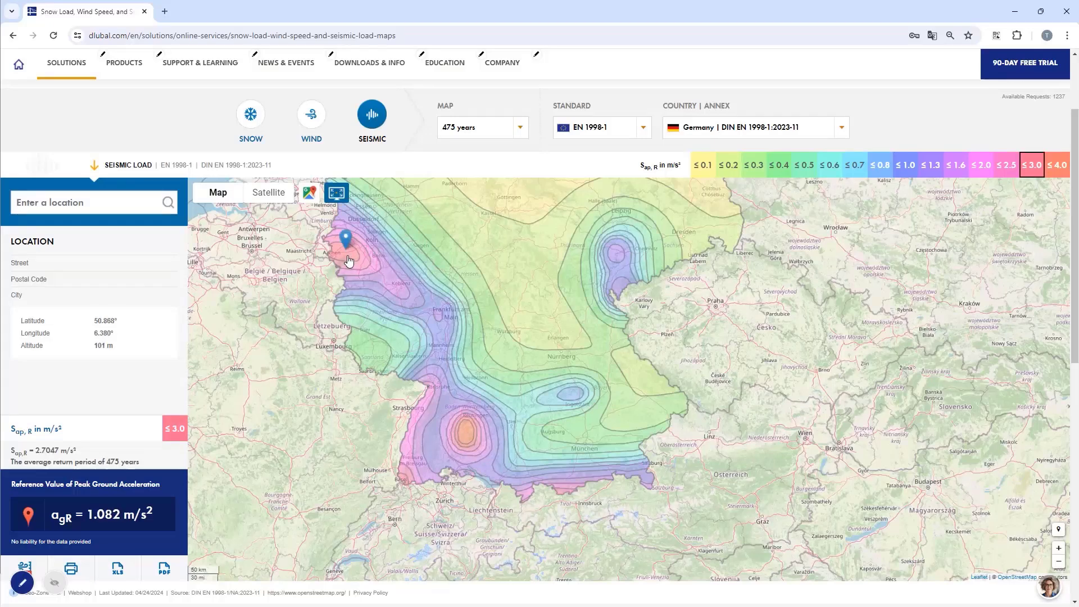
left_click(468, 430)
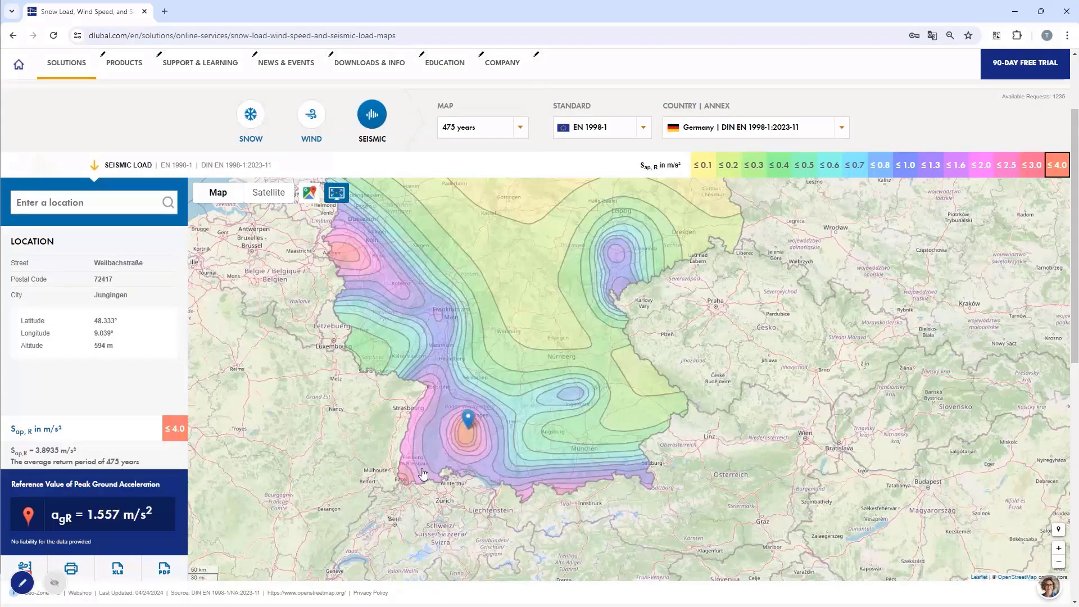
left_click(403, 475)
left_click(465, 436)
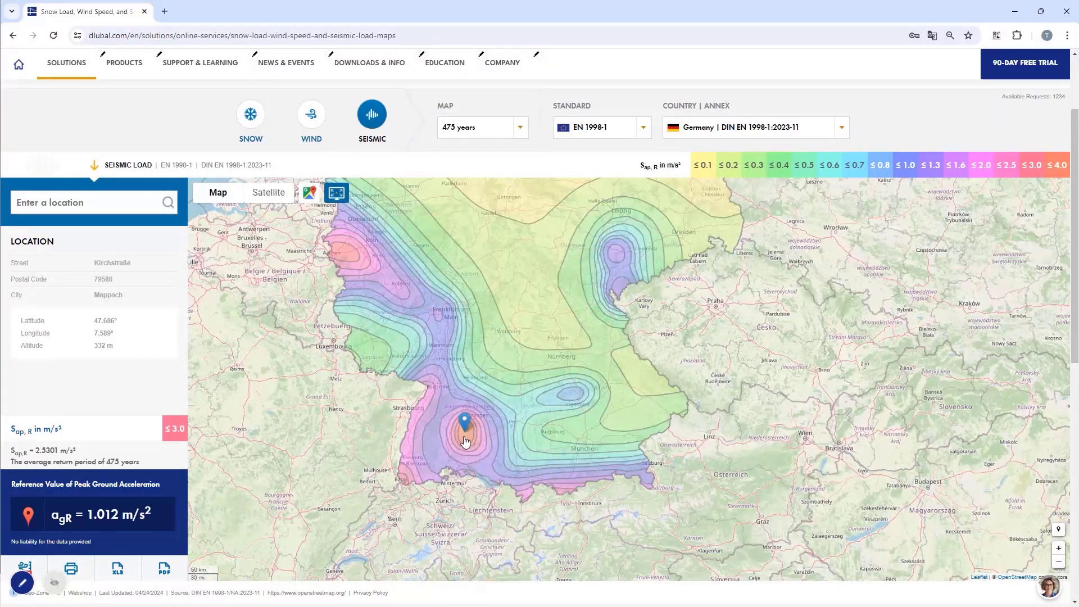
Step: Place the location marker just northeast of Ebingen in Albstadt, beside the crossing of Station Road and Pepper Road
scroll(467, 434, "up", 5)
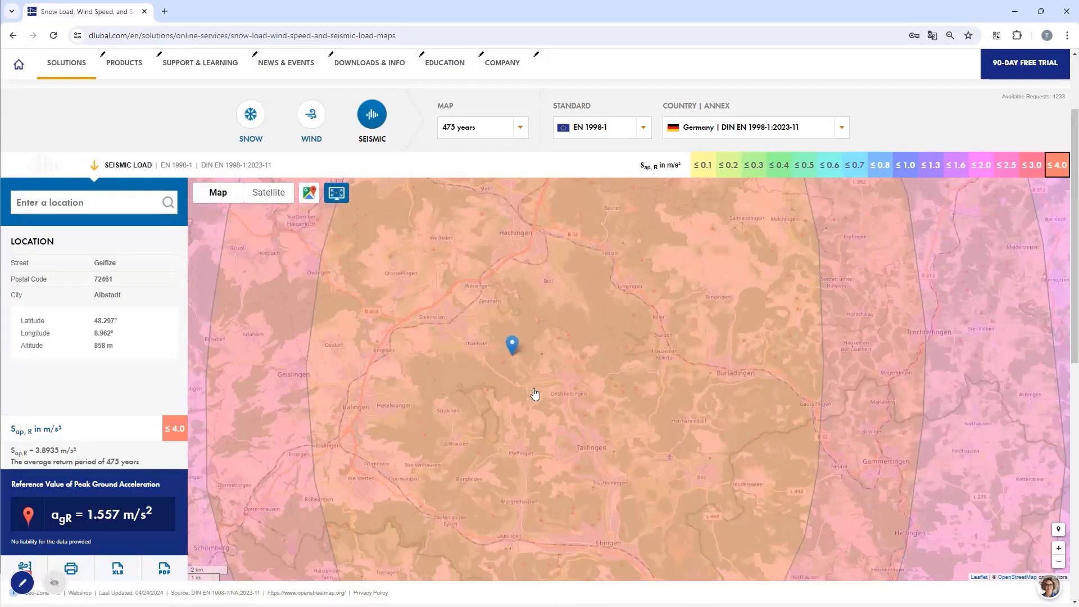
key("Right")
key("Down")
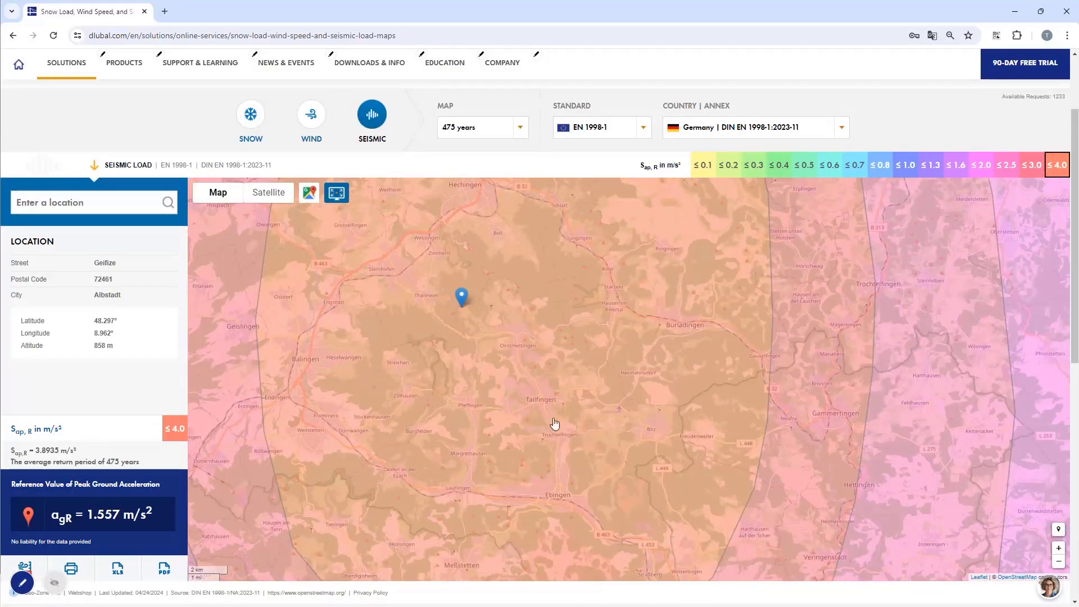
scroll(554, 427, "up", 1)
left_click_drag(517, 385, 512, 263)
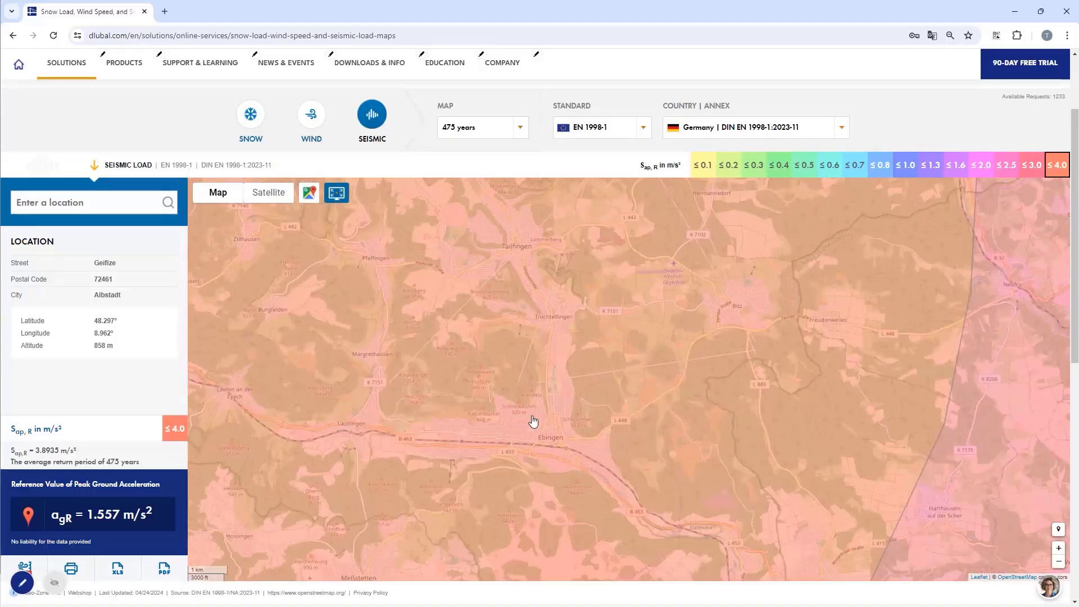
scroll(532, 422, "up", 2)
left_click_drag(540, 455, 536, 312)
scroll(494, 312, "up", 1)
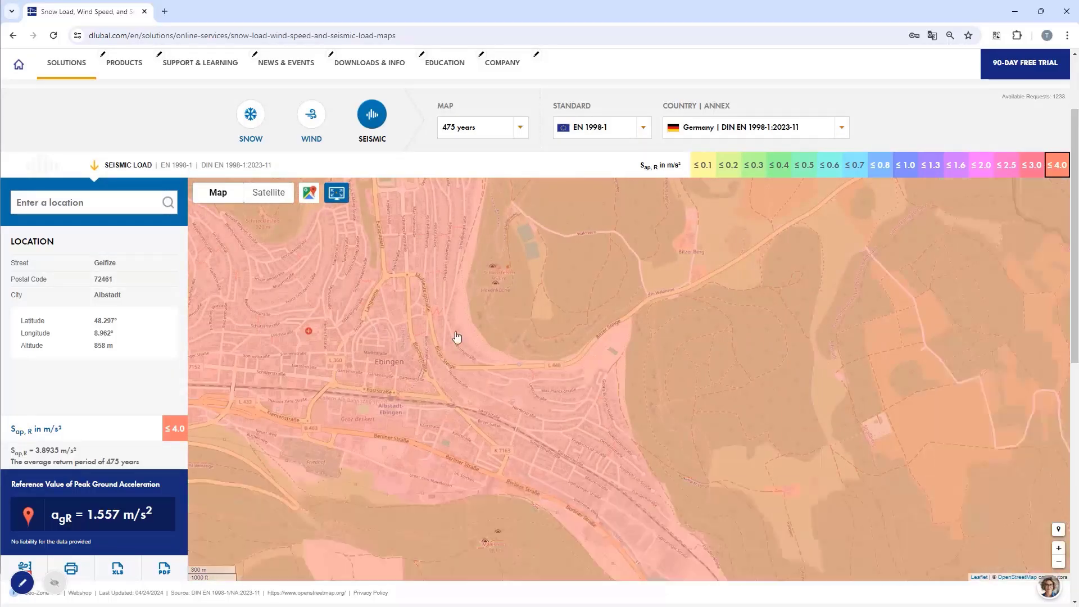
scroll(554, 360, "up", 2)
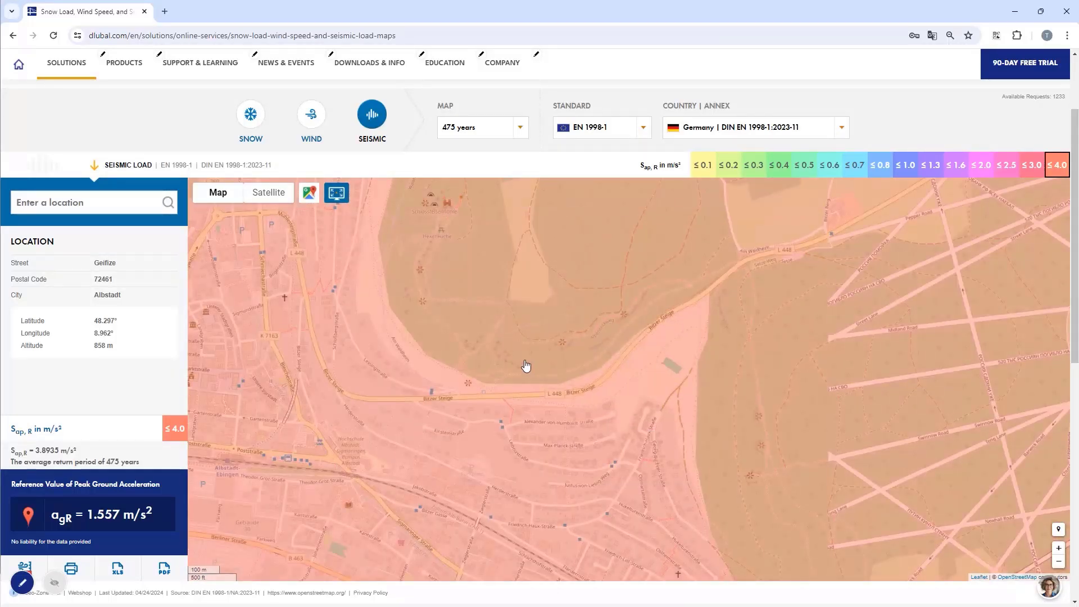
scroll(524, 364, "up", 2)
left_click_drag(518, 363, 447, 374)
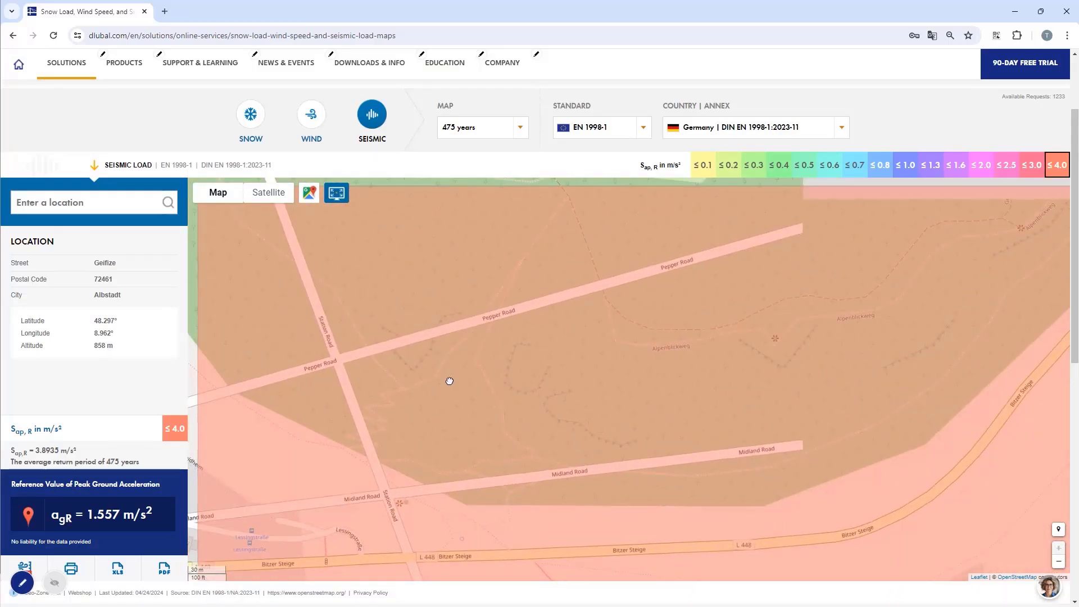
left_click_drag(401, 327, 489, 347)
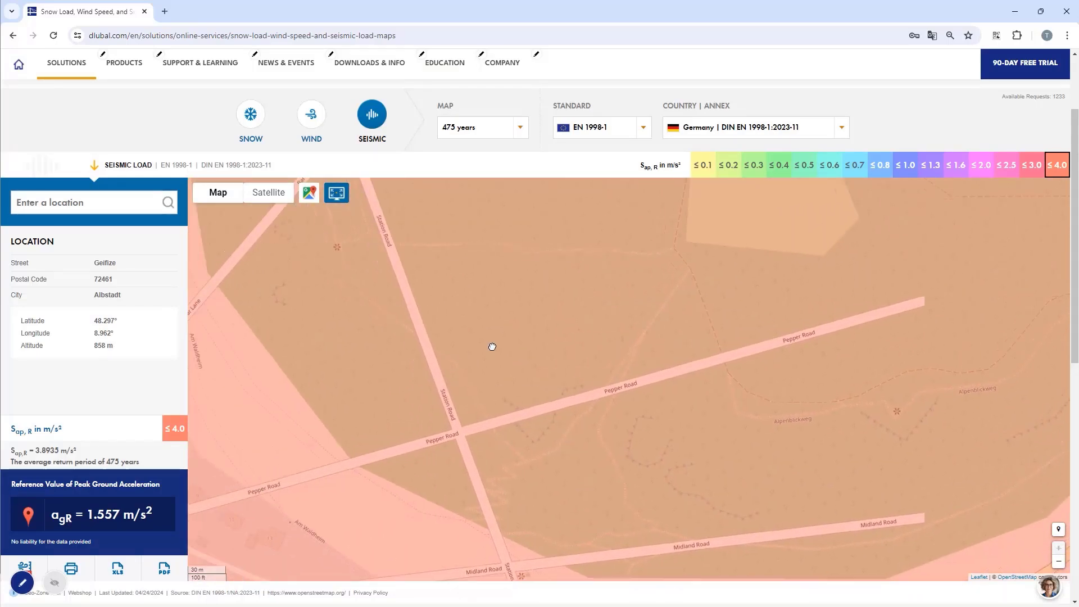
left_click(475, 397)
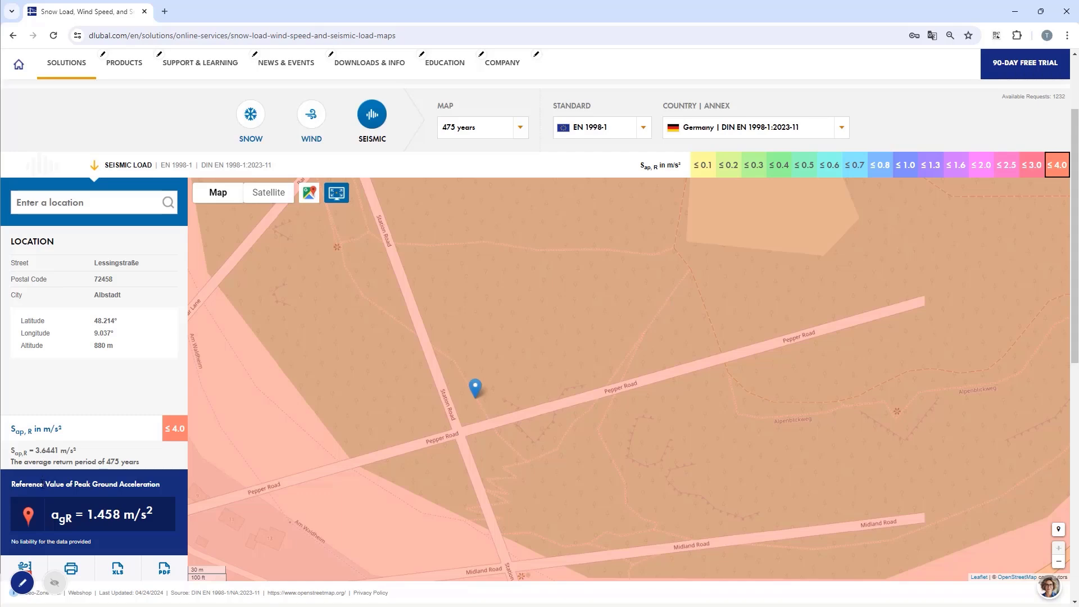
Step: Take the 1.458 m/s² peak ground acceleration from the map and enter it as the reference peak ground acceleration of RFEM's response spectrum
scroll(321, 350, "down", 4)
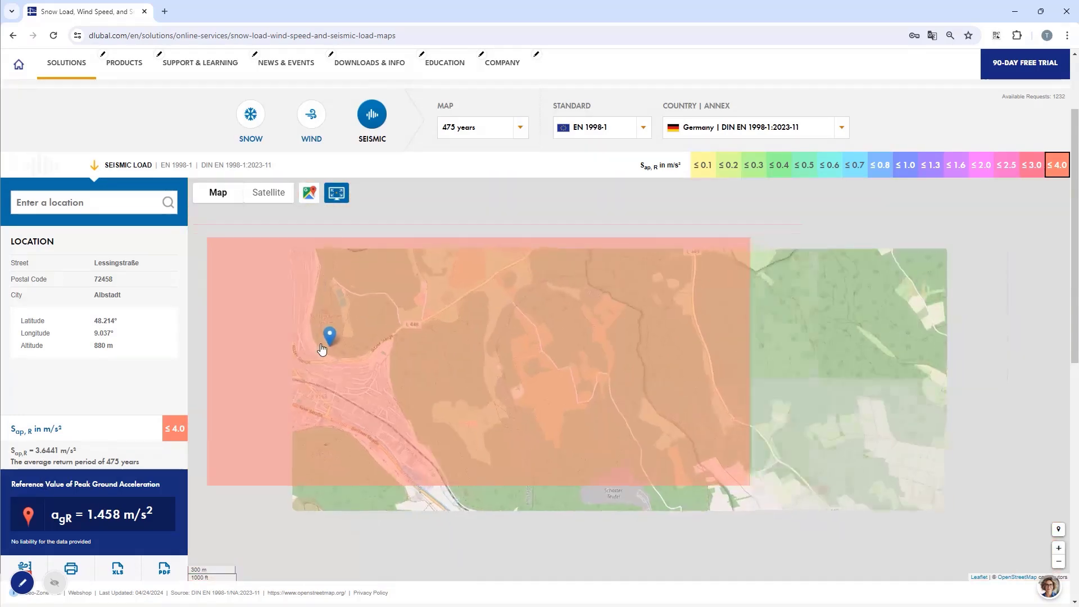
scroll(262, 319, "down", 2)
scroll(397, 349, "down", 1)
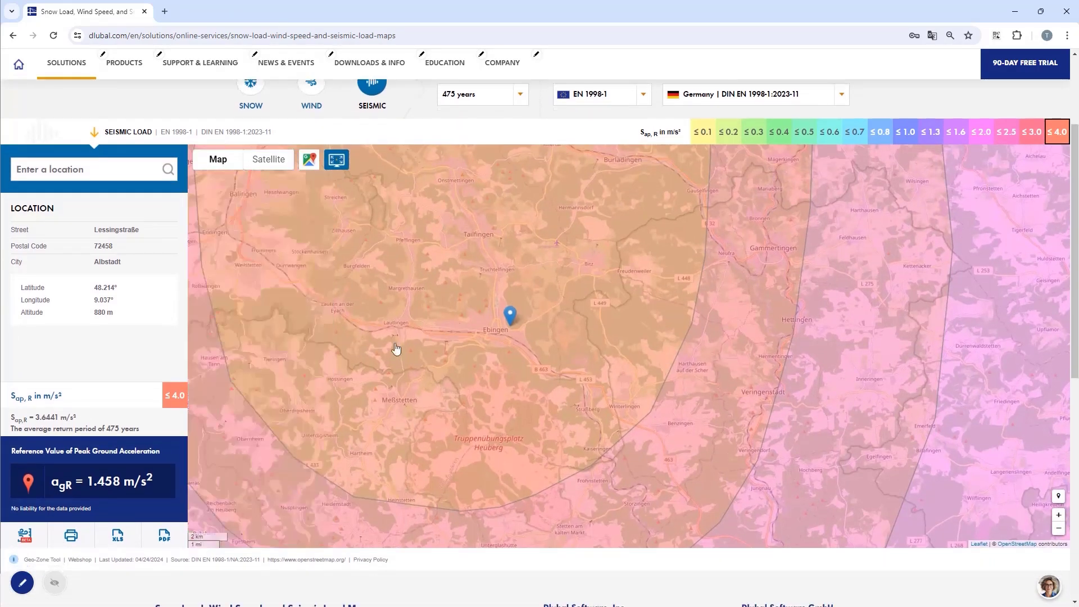
double_click(100, 481)
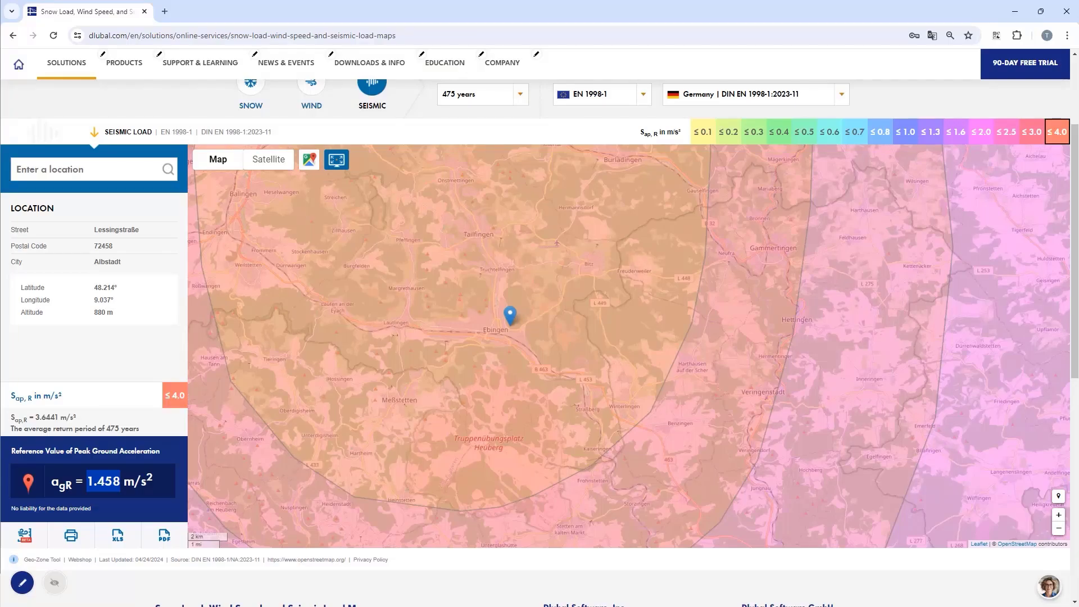
key("alt+Tab")
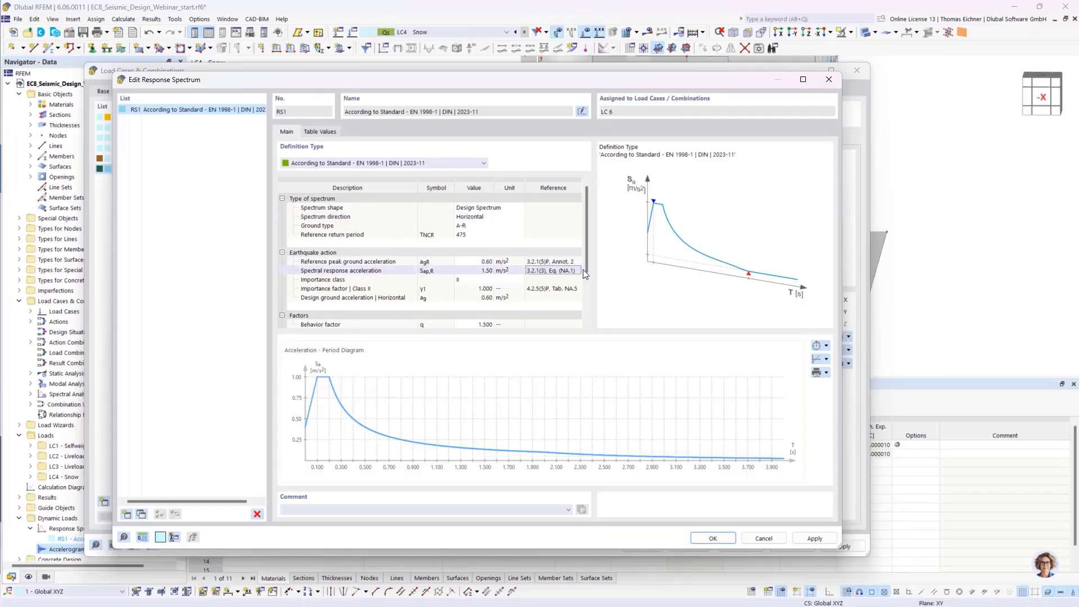
left_click(477, 263)
left_click(487, 272)
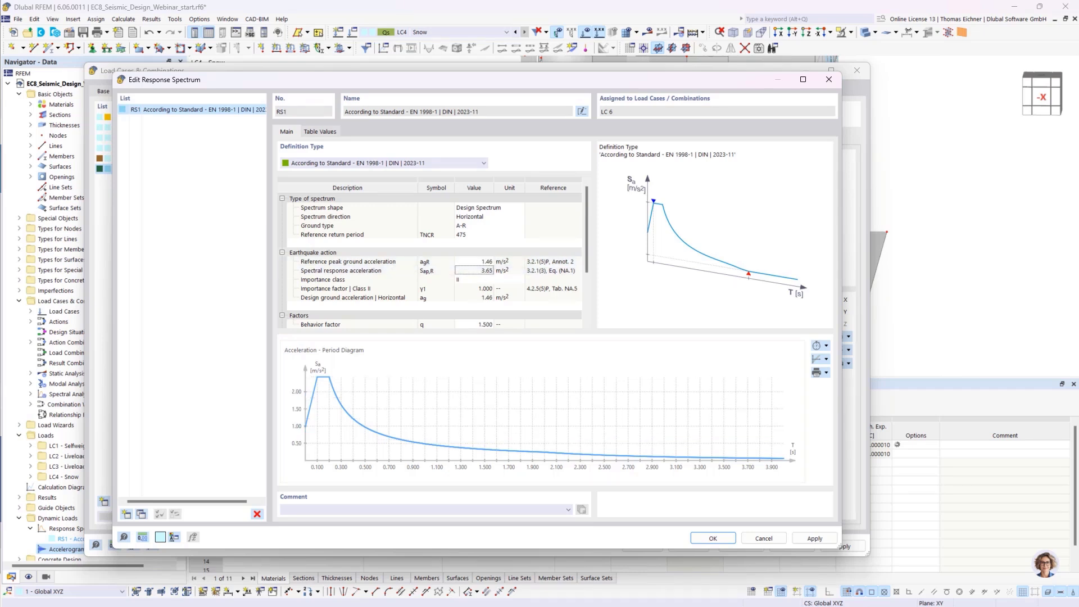
Step: Back in the browser, set the seismic map to Subsoil Class and view the class around the marker near Ebingen
key("alt+Tab")
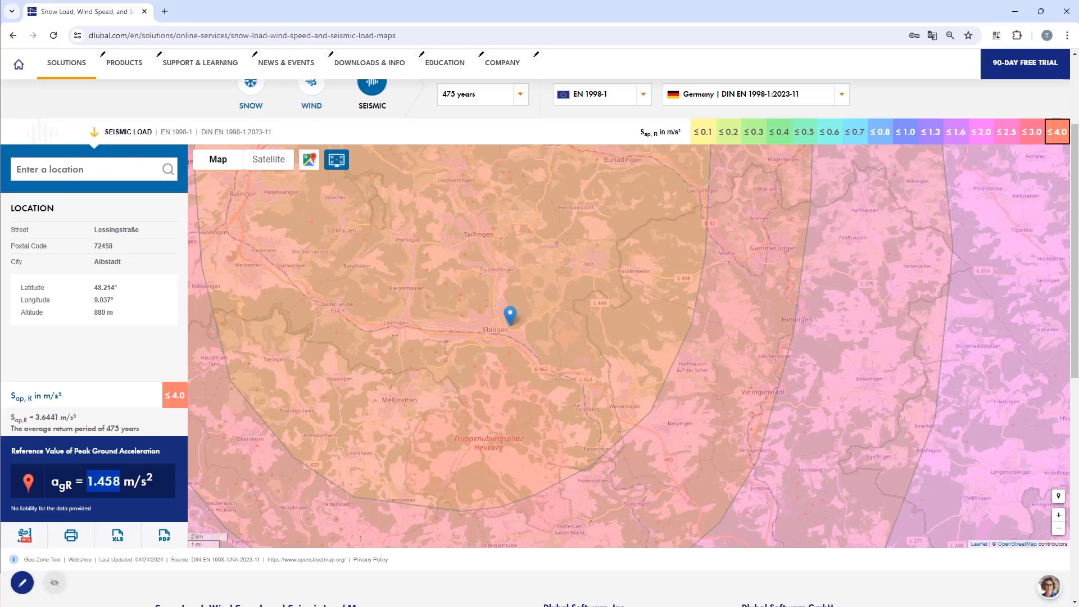
scroll(387, 150, "up", 2)
left_click(481, 99)
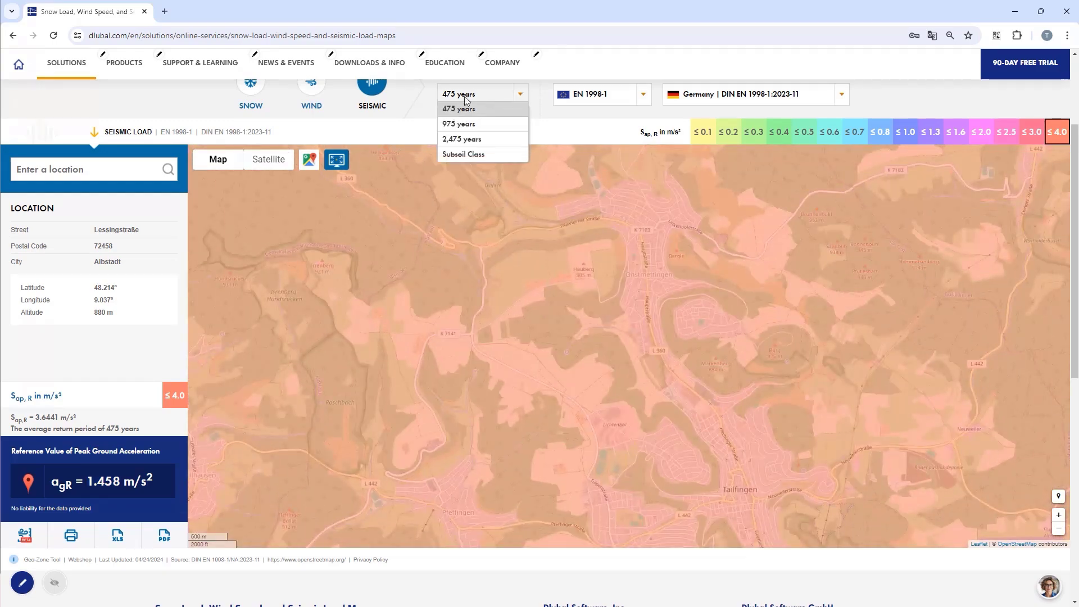
left_click(451, 154)
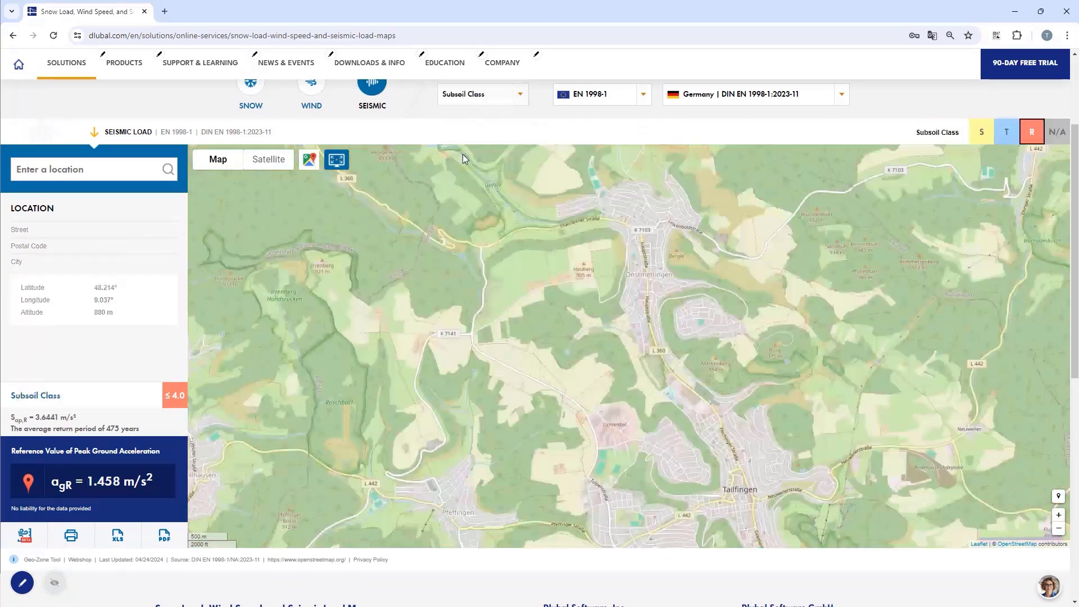
scroll(429, 292, "down", 2)
scroll(434, 322, "down", 2)
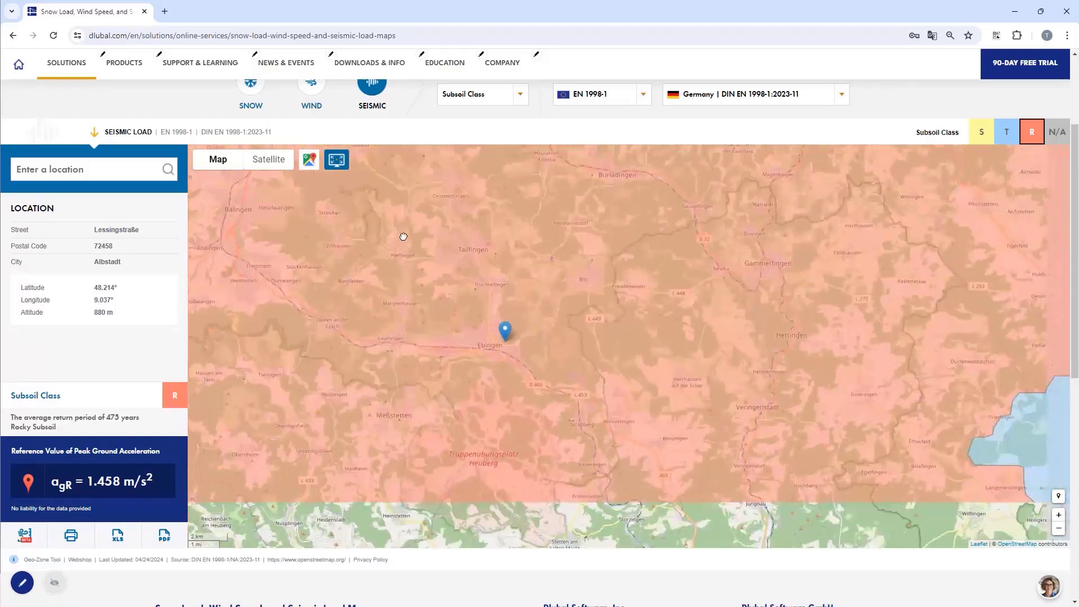
Step: Check the marker's subsoil class on the map, then return to RFEM, set the response spectrum's ground type to B-R and accept the spectrum
scroll(415, 282, "down", 2)
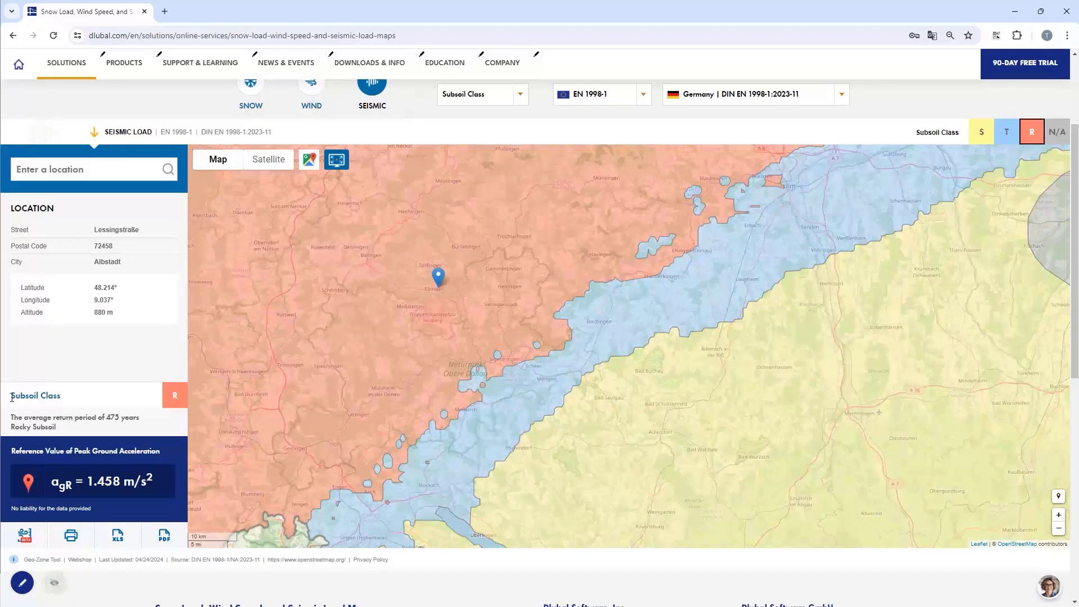
left_click_drag(12, 398, 70, 404)
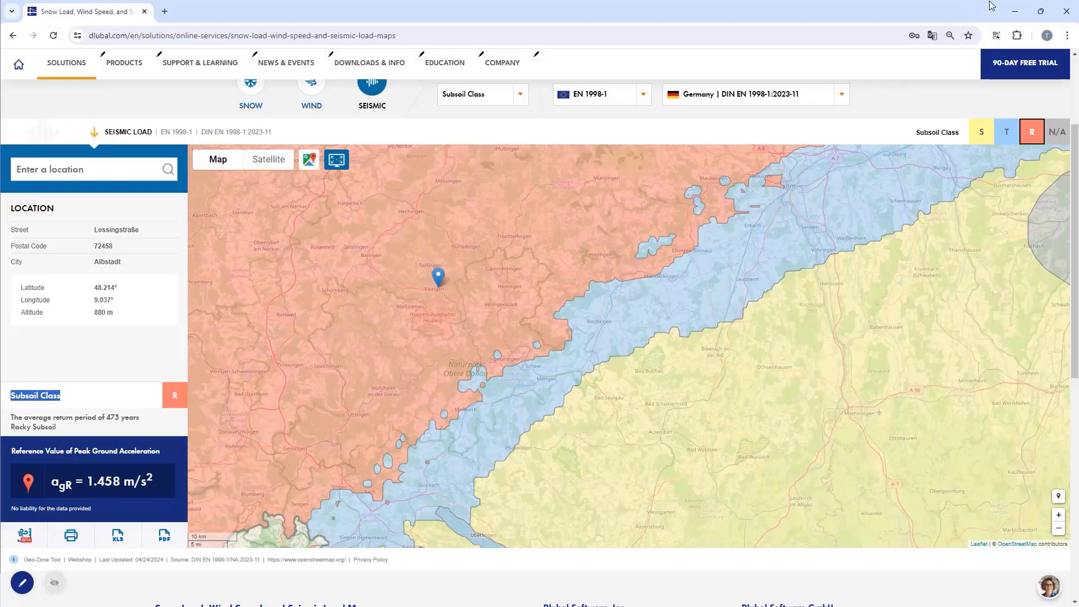
left_click(1015, 11)
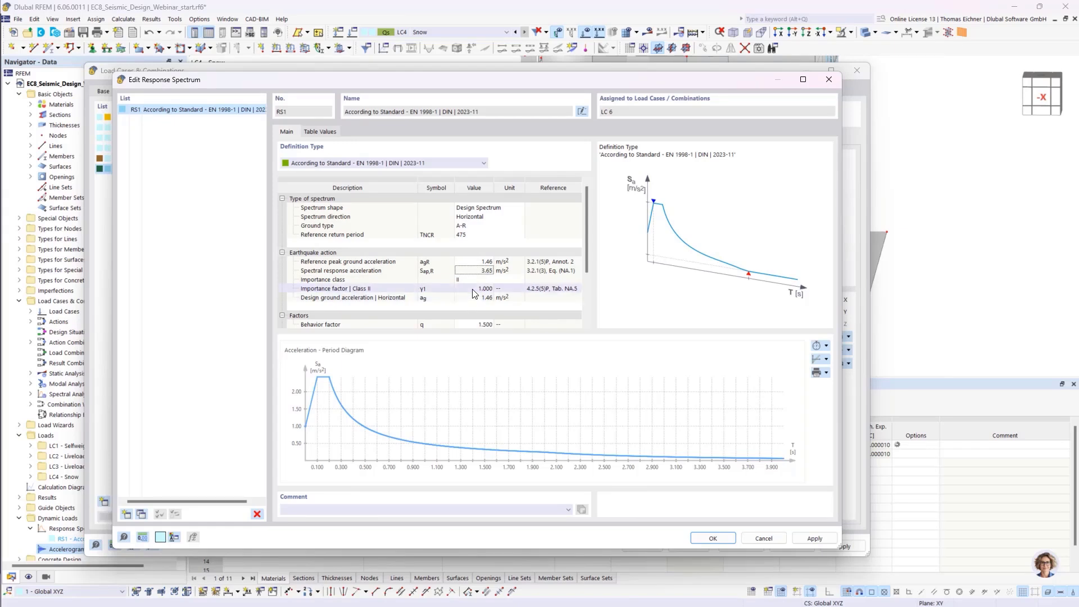
left_click(485, 226)
left_click(486, 226)
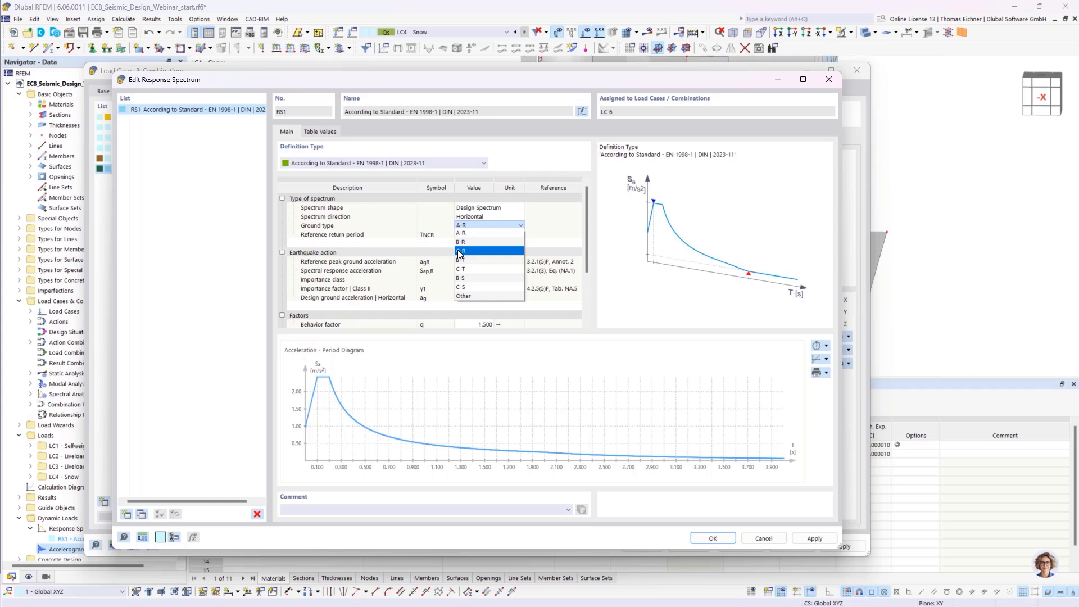
left_click(467, 244)
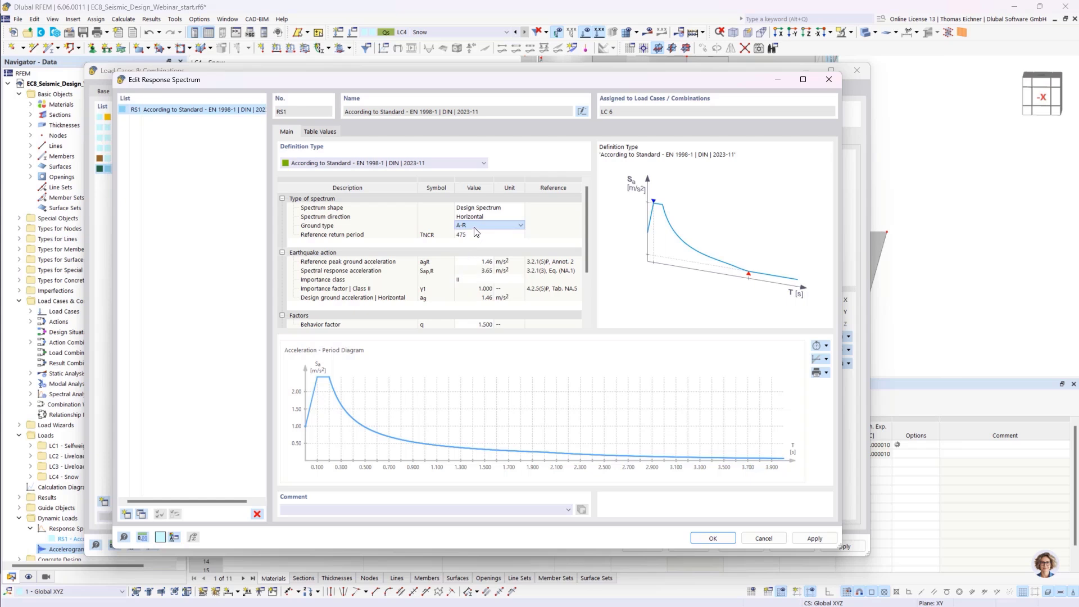
scroll(452, 297, "down", 3)
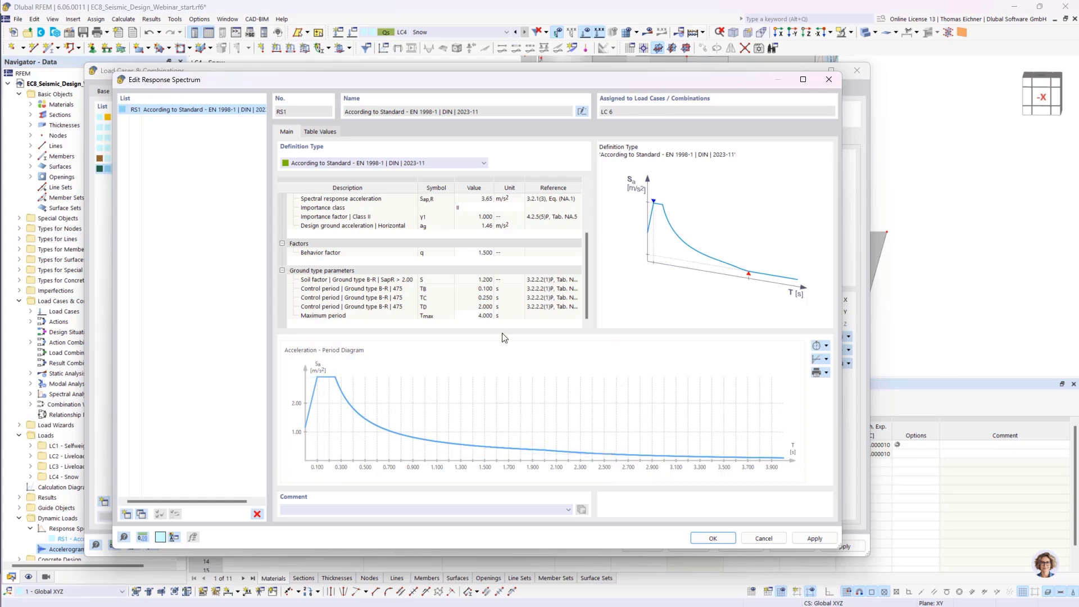
scroll(539, 299, "up", 2)
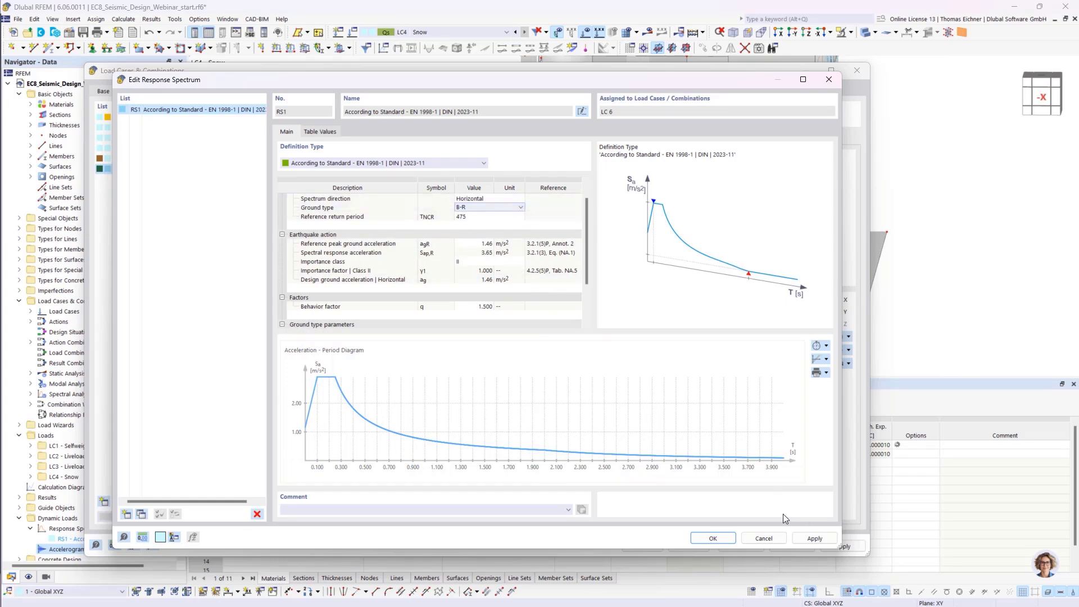
left_click(712, 539)
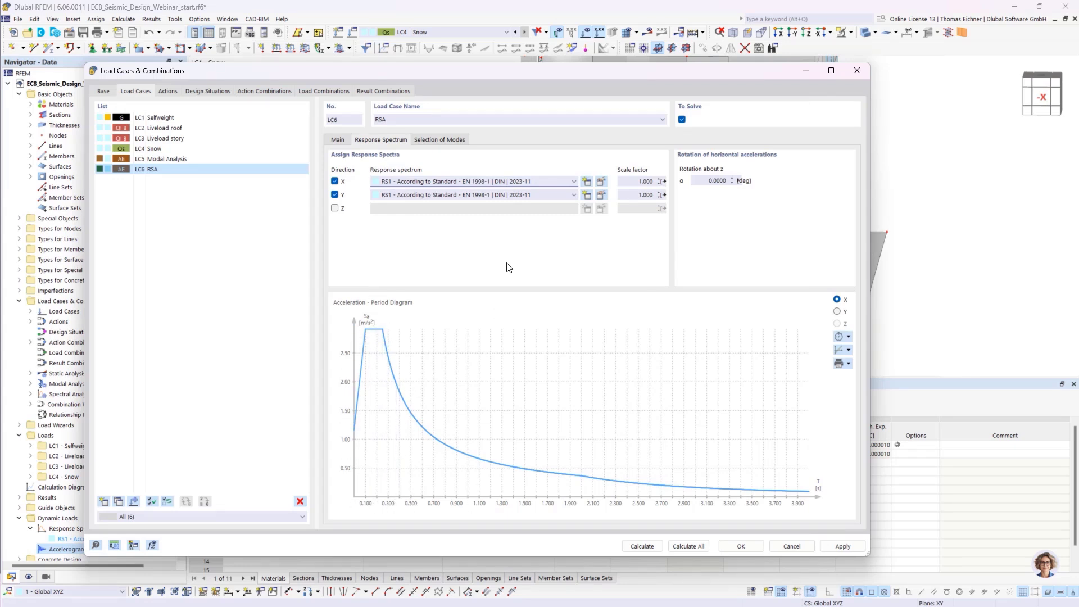
Step: Review the RSA load case's response spectrum scale factors and its selection of modes
double_click(641, 181)
left_click(629, 181)
left_click(426, 141)
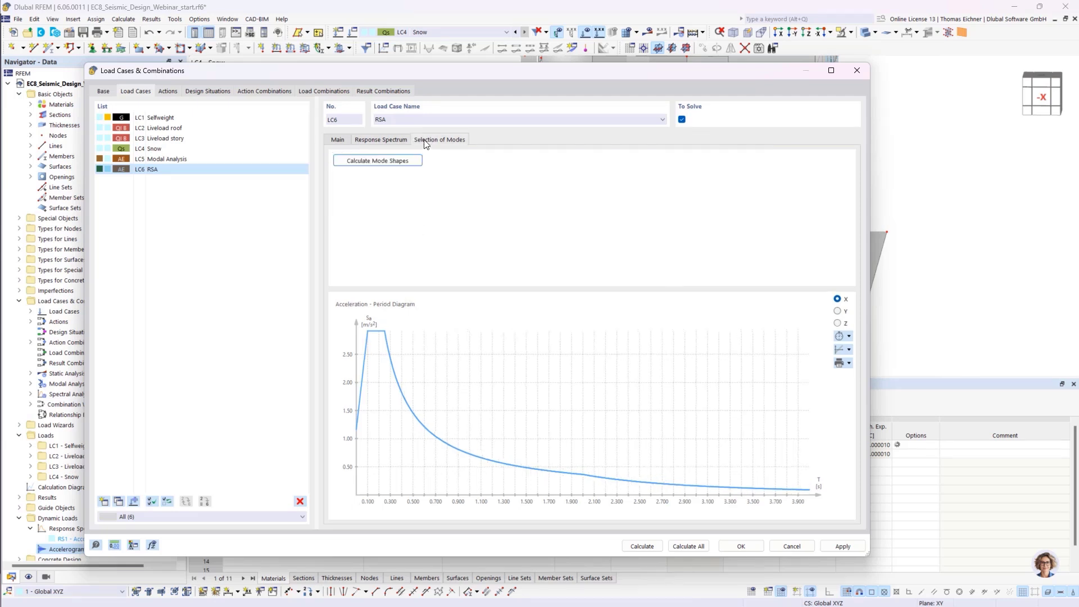
left_click_drag(421, 73, 475, 65)
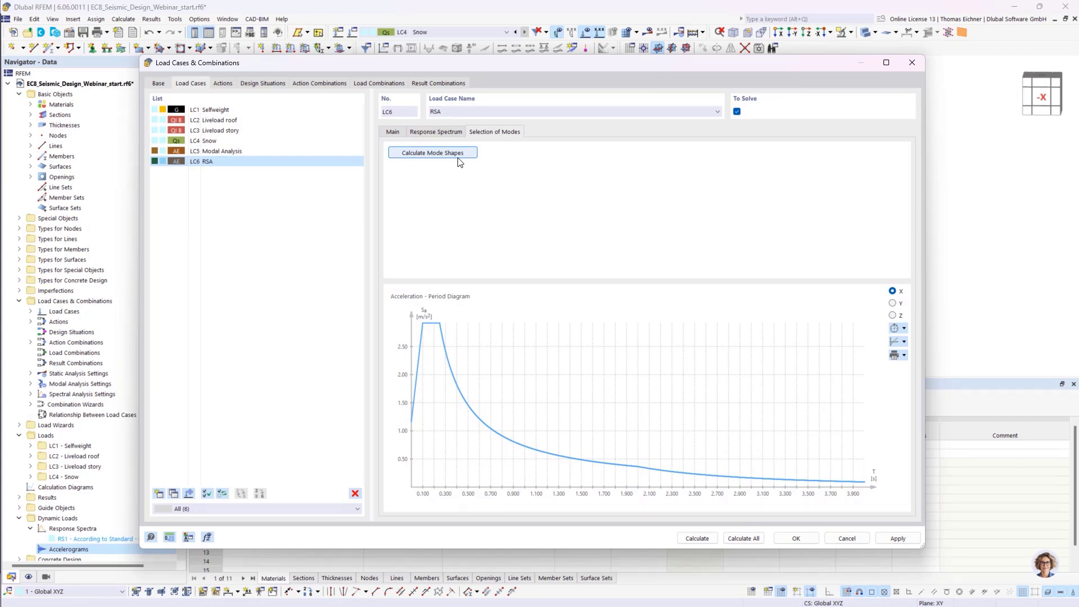
Step: Calculate all load cases, allowing the mesh to be deleted and skipping the plausibility check for all objects
left_click(743, 538)
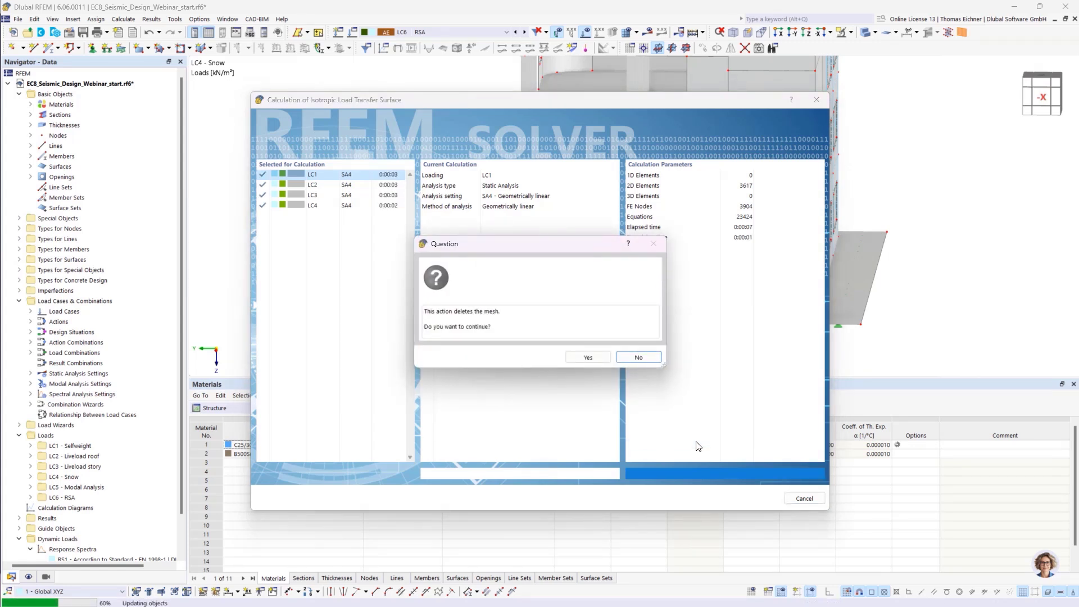
left_click(584, 360)
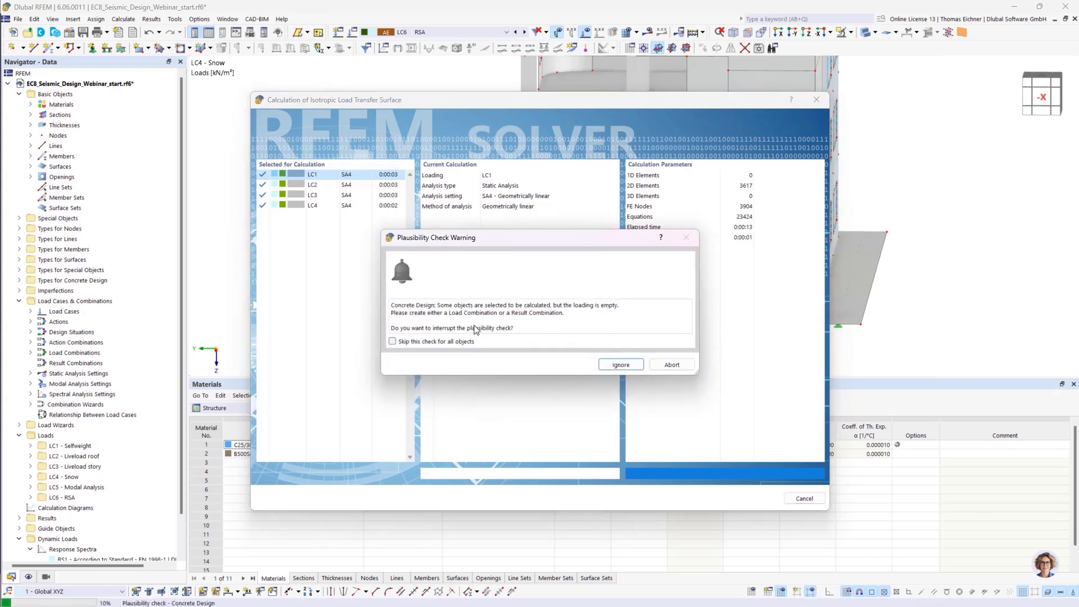
left_click(393, 341)
left_click(618, 366)
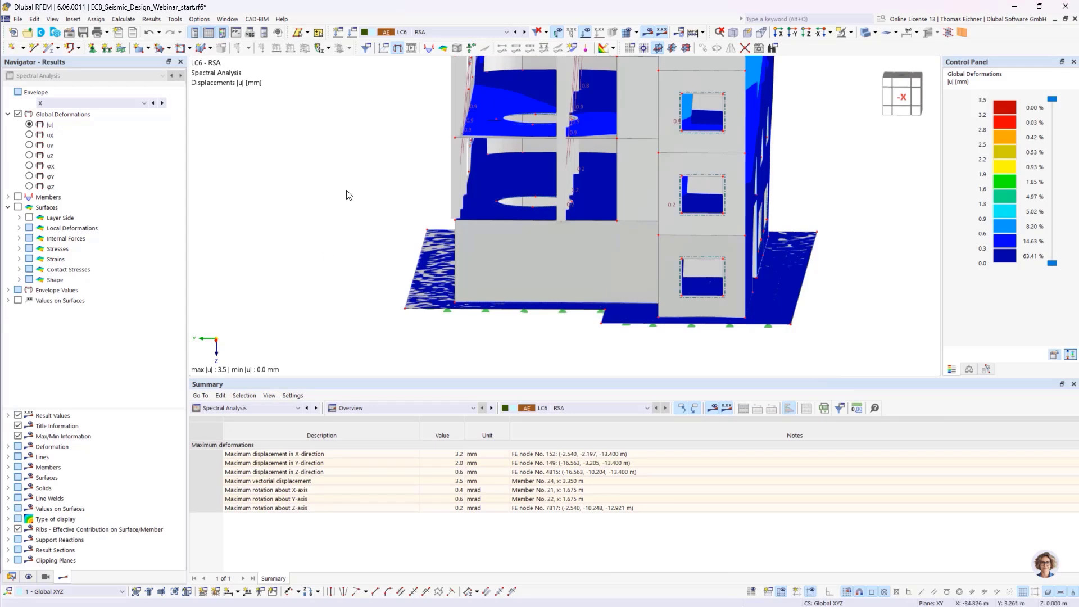
Step: Display the building's global deformations from the spectral analysis for the scaled sums envelope
scroll(356, 196, "down", 4)
middle_click_drag(534, 216, 708, 229, "ctrl")
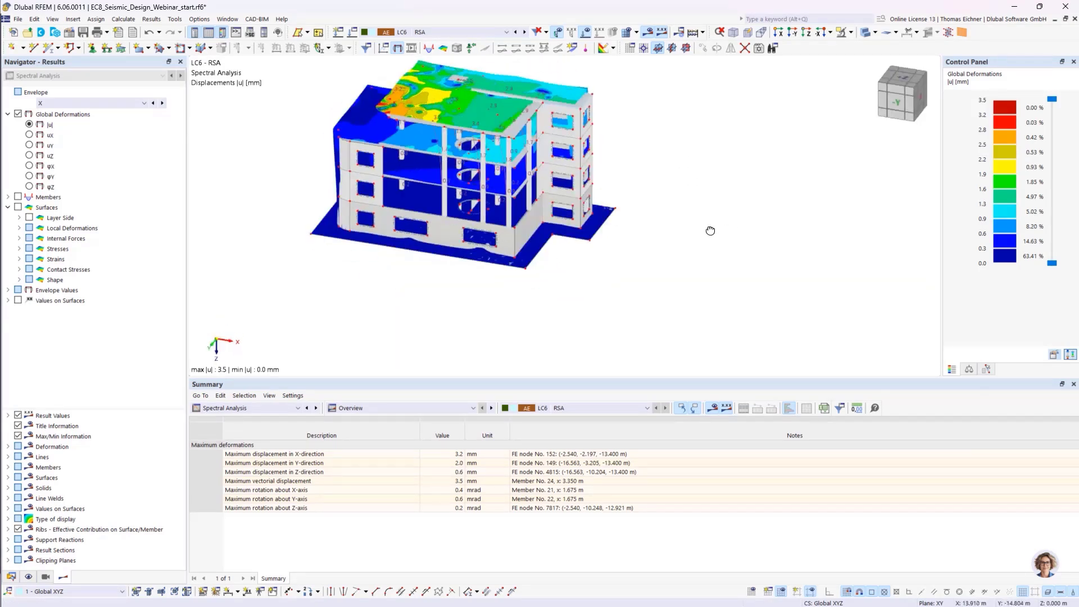
scroll(495, 230, "up", 2)
scroll(488, 222, "down", 2)
middle_click_drag(492, 228, 506, 242, "ctrl")
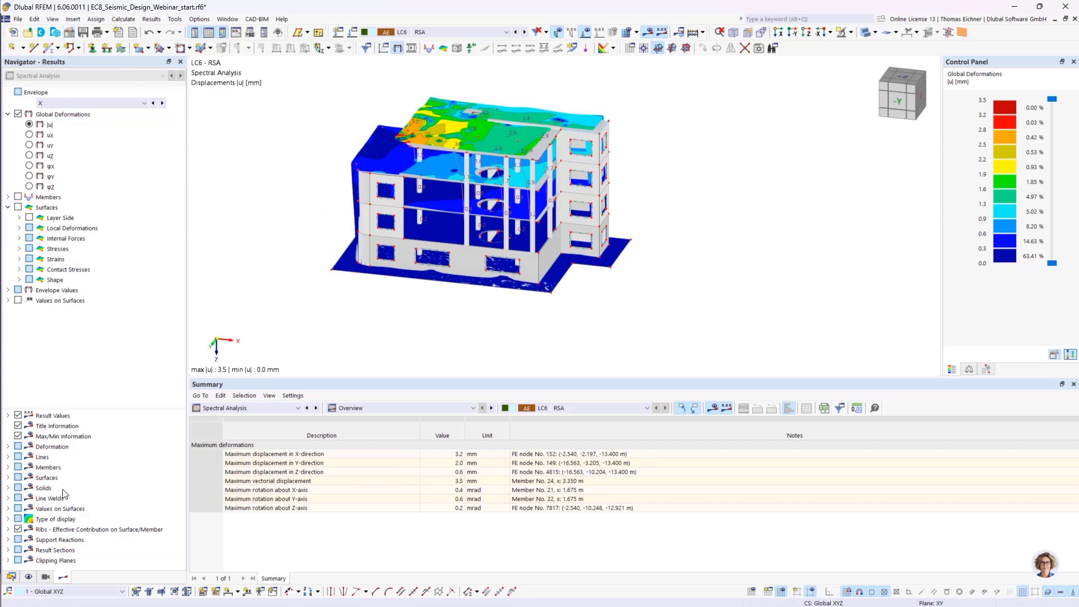
left_click(355, 408)
left_click(284, 408)
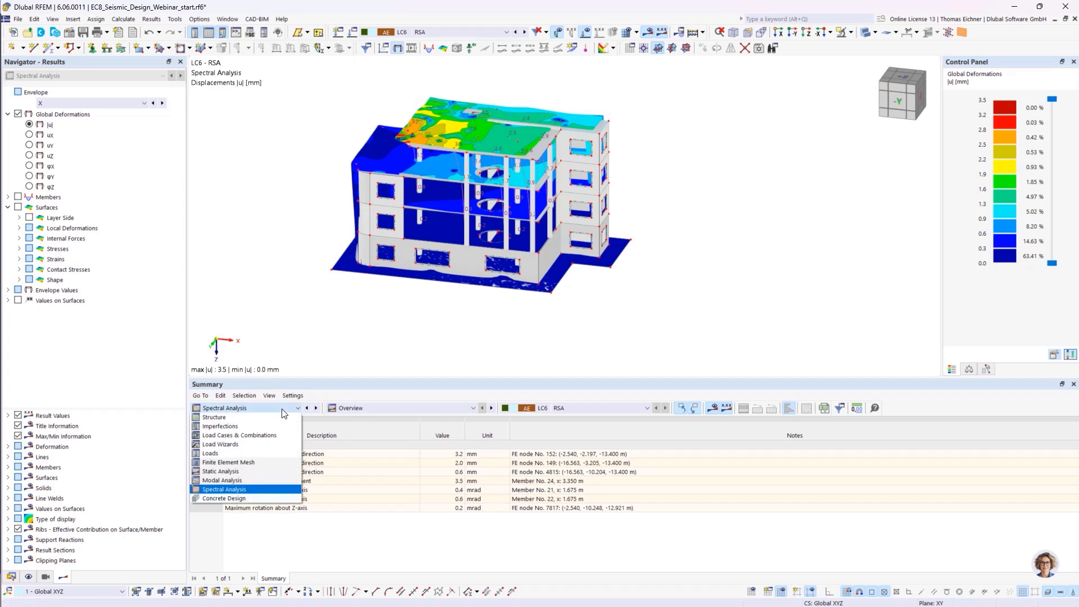
left_click(354, 408)
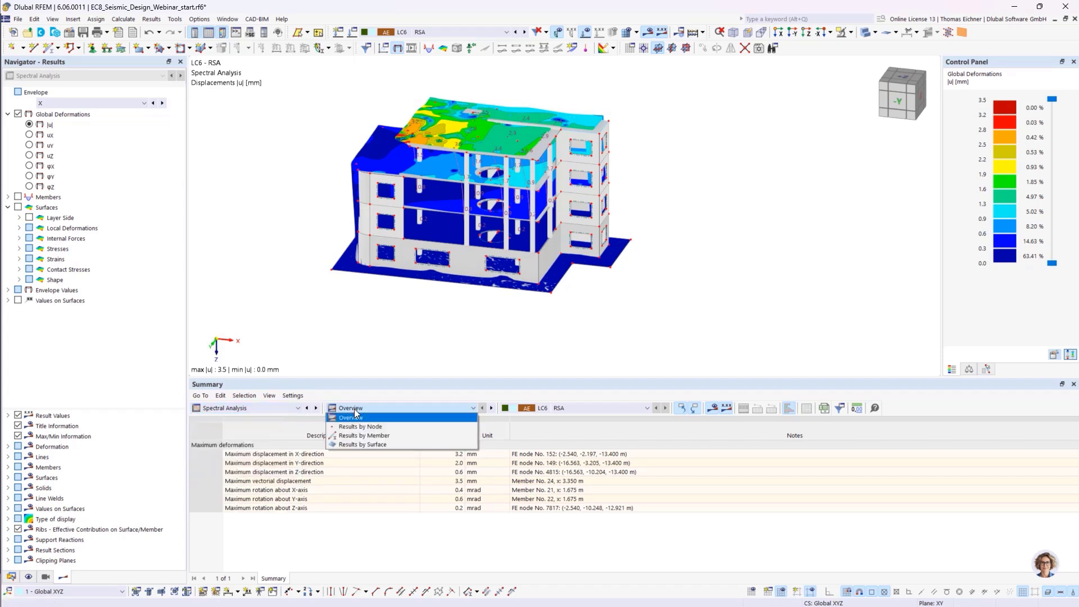
left_click(325, 315)
left_click(63, 106)
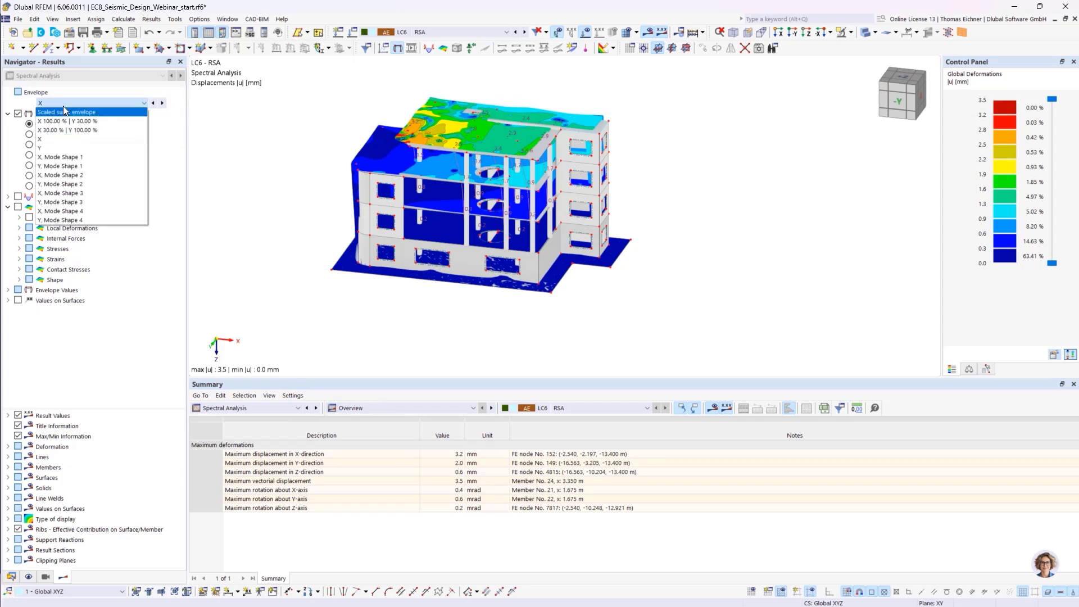
left_click(64, 113)
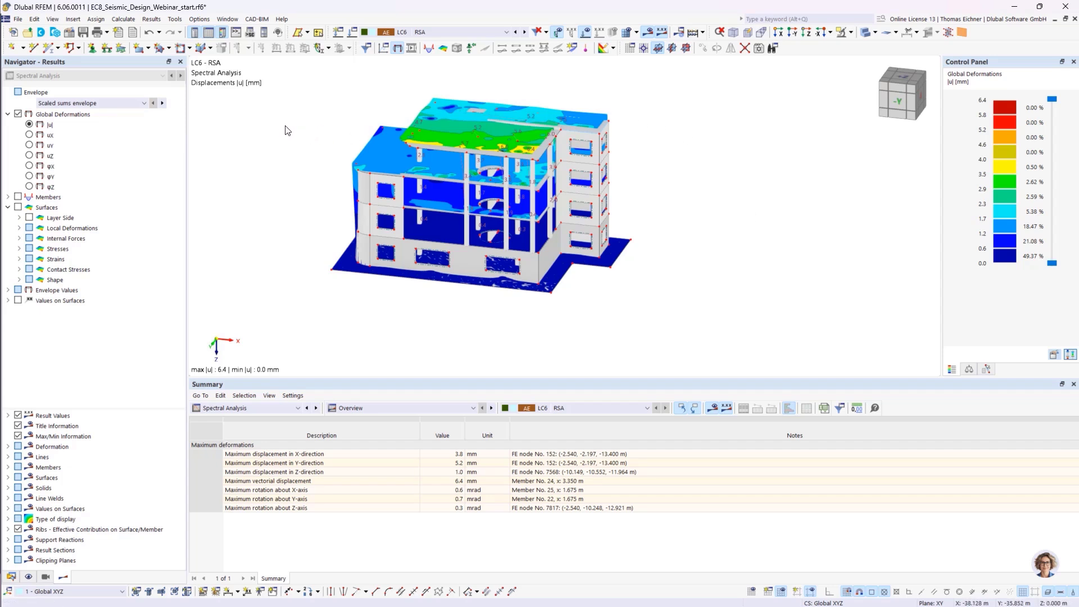
Step: Compare the X-direction deformations of mode shape 1 and mode shape 2
left_click(85, 102)
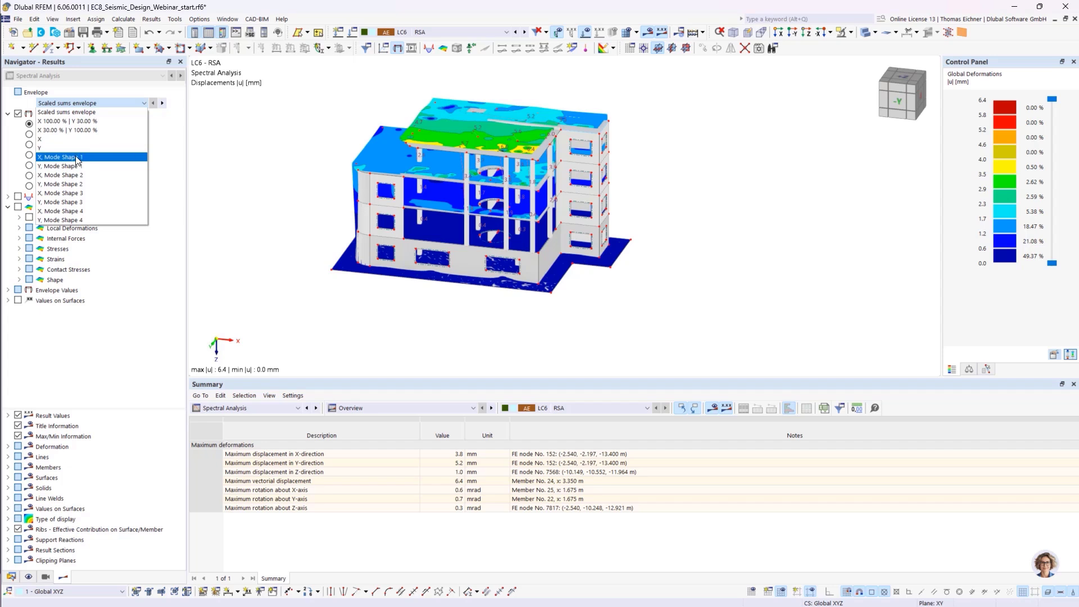
left_click(78, 157)
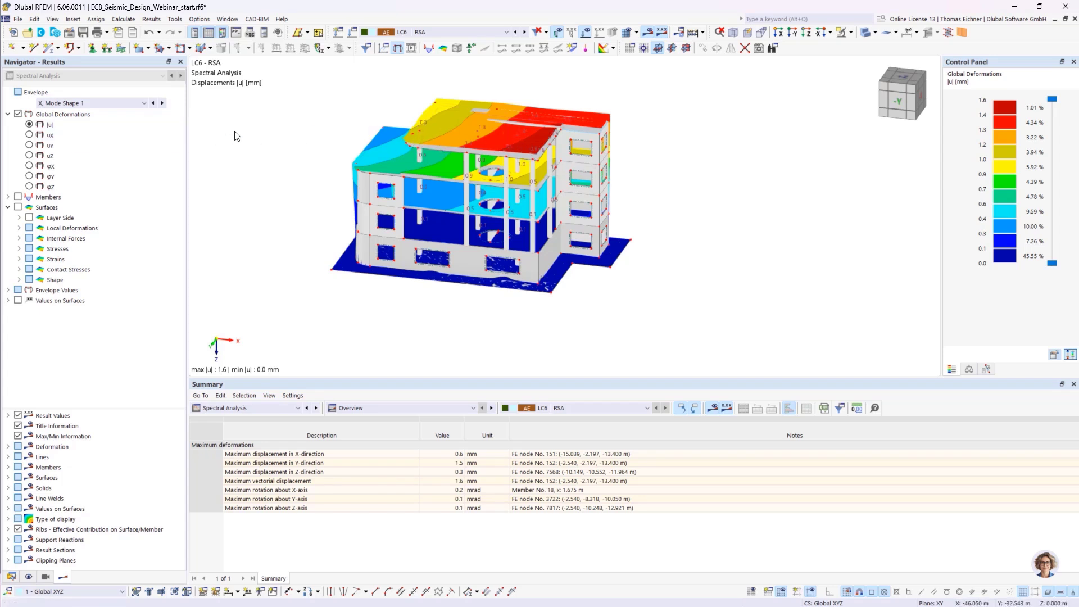
left_click(142, 104)
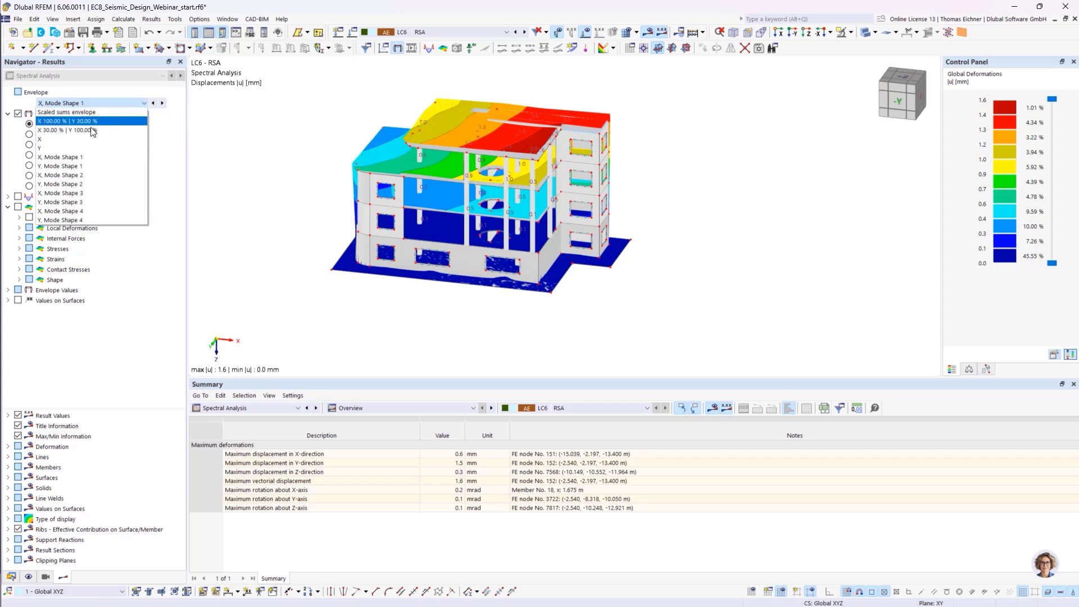
left_click(56, 176)
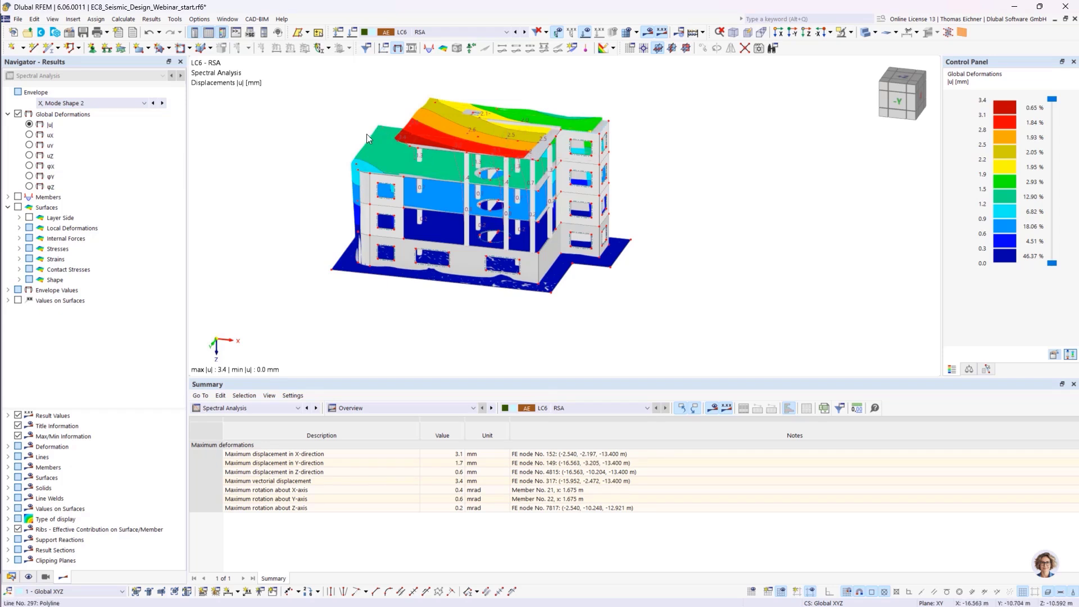
Step: Switch the deformation display from the individual mode shape back to the scaled sums envelope
left_click(107, 104)
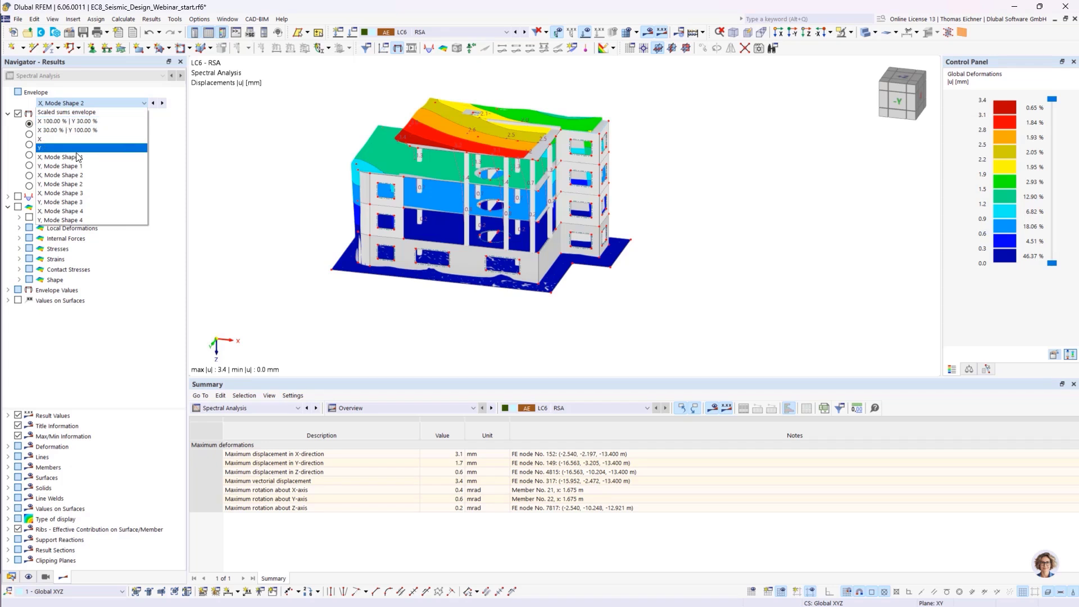
left_click(78, 120)
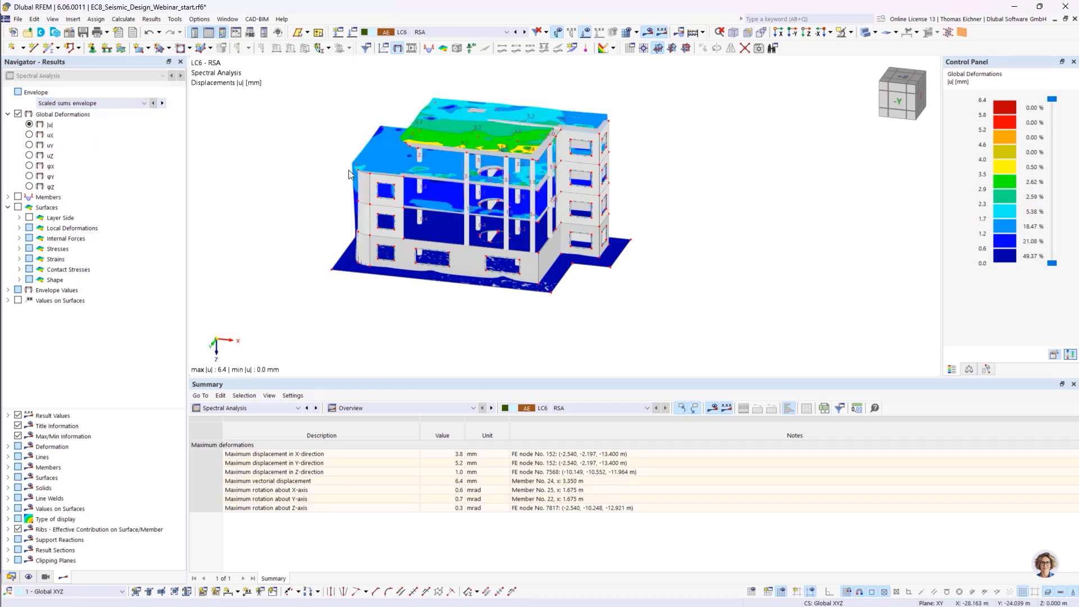
left_click(90, 103)
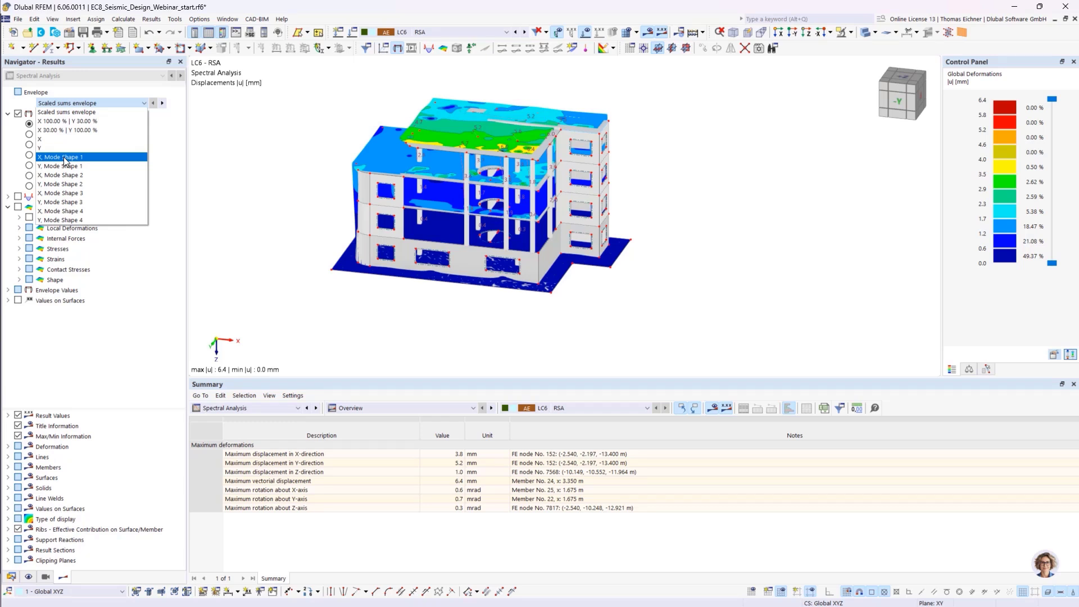
left_click(64, 112)
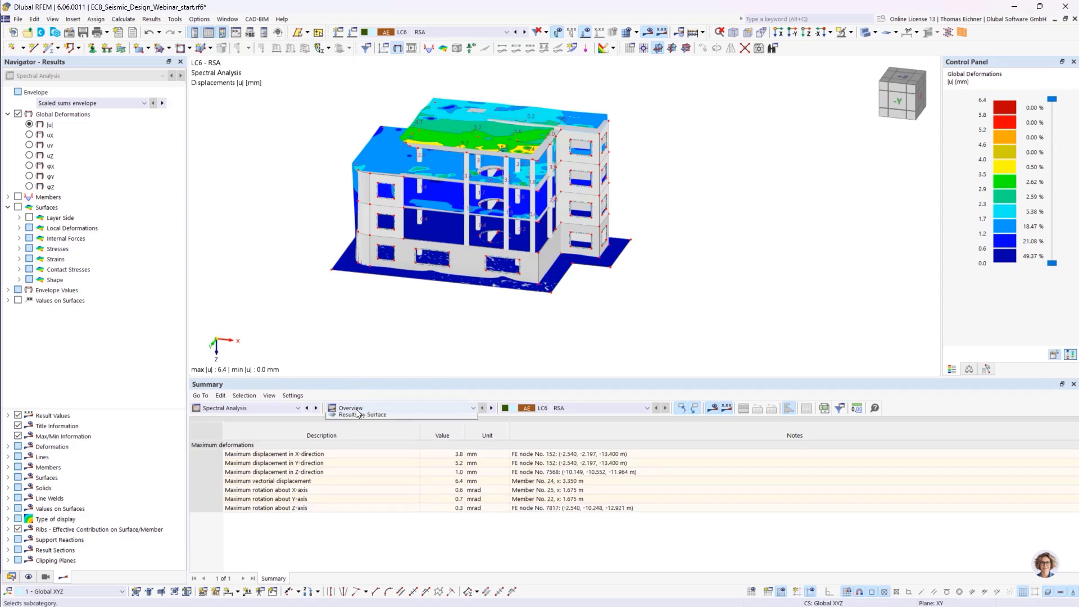
Step: Show the spectral analysis table as Results by Member and examine the member global deformations and their extremes
left_click(362, 408)
left_click(368, 436)
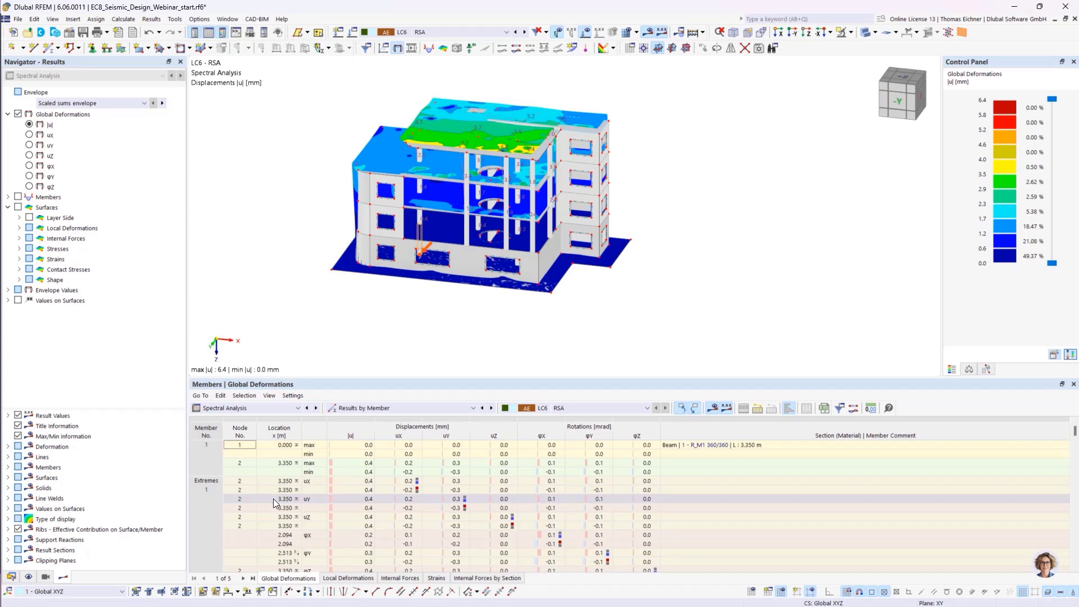
scroll(321, 500, "down", 2)
scroll(324, 504, "up", 1)
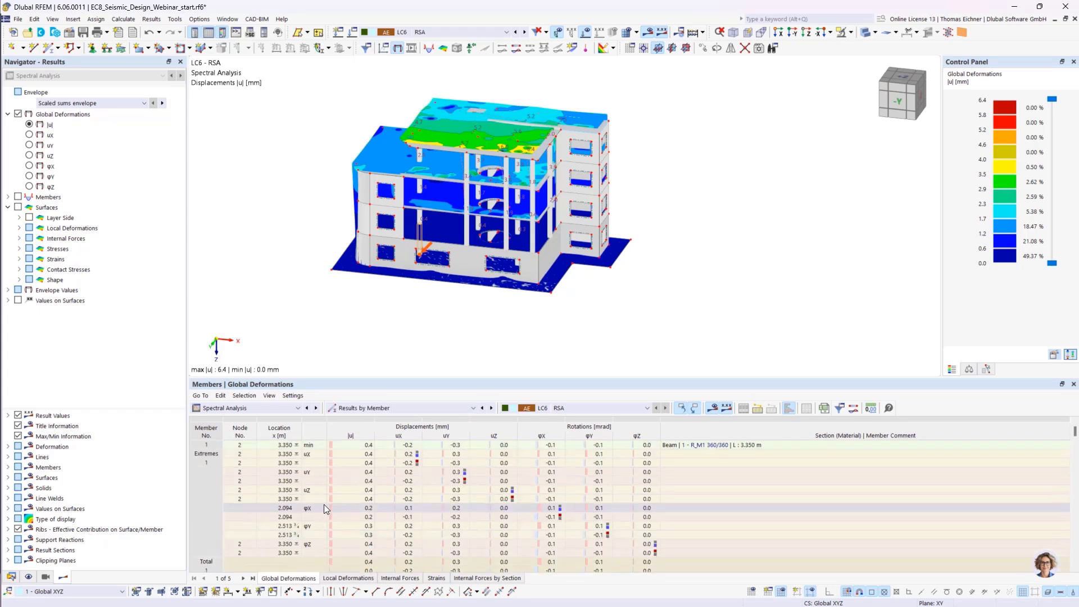
left_click(385, 409)
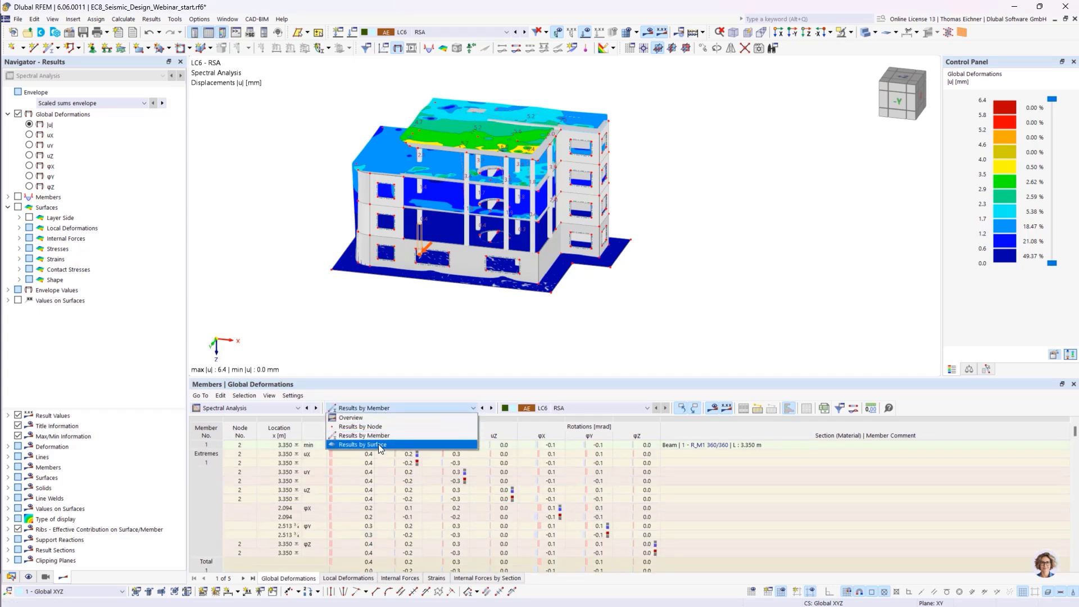
left_click(371, 409)
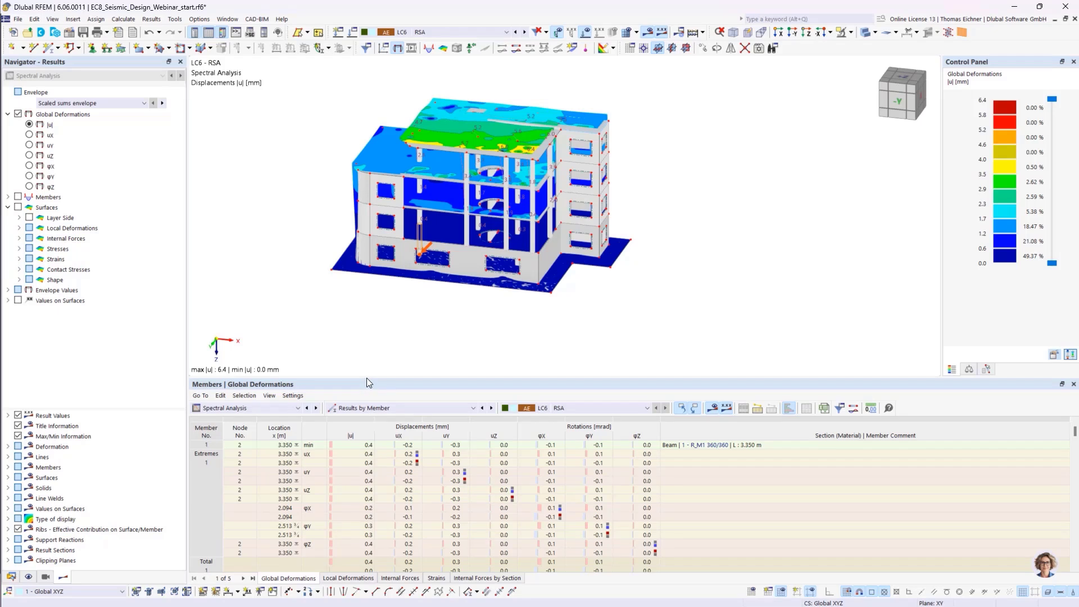
left_click_drag(366, 378, 367, 376)
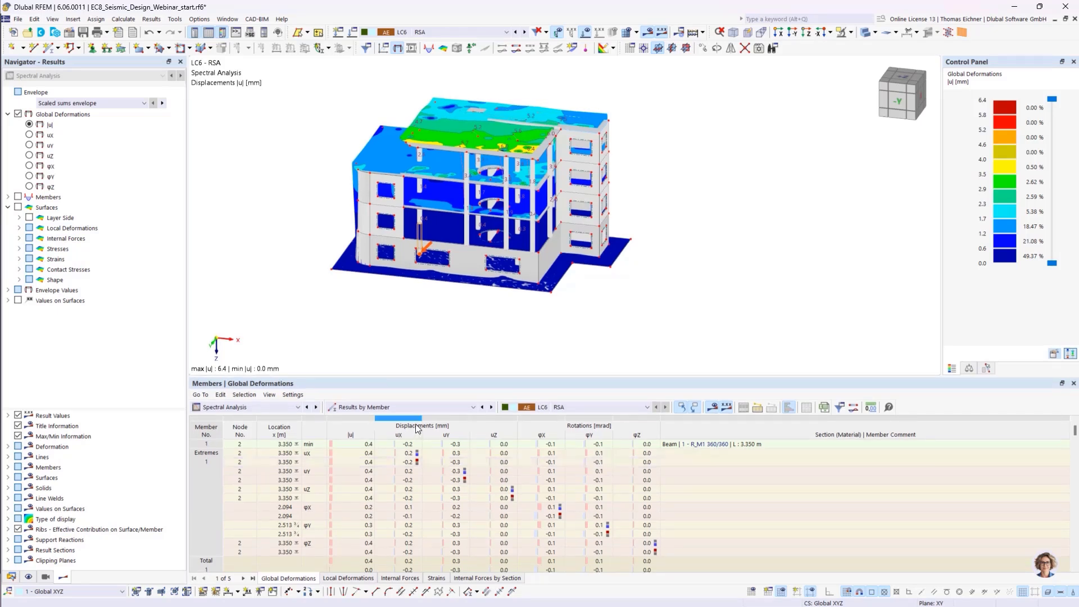
left_click(421, 406)
left_click(422, 407)
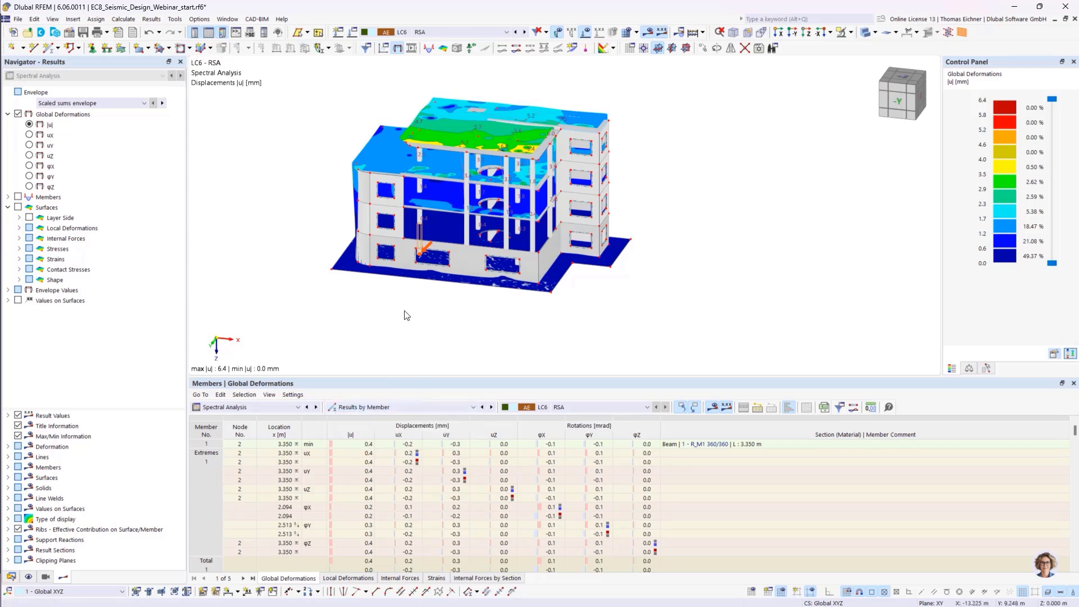
Step: Display the member internal forces of the spectral analysis, viewing the axial force N before showing the shear force Vy
scroll(406, 307, "up", 1)
scroll(405, 307, "up", 1)
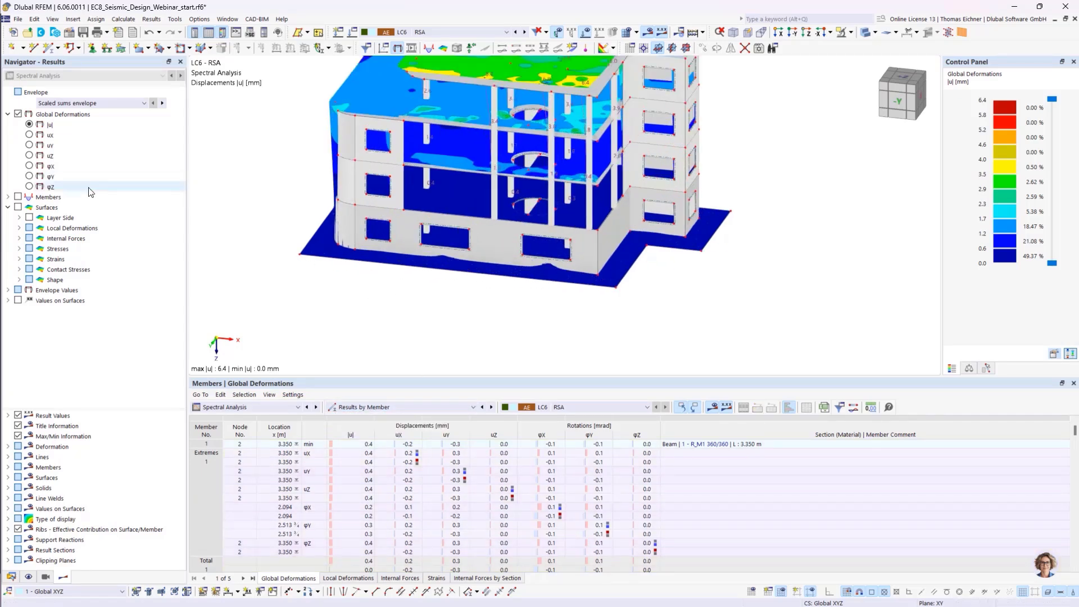
left_click(8, 197)
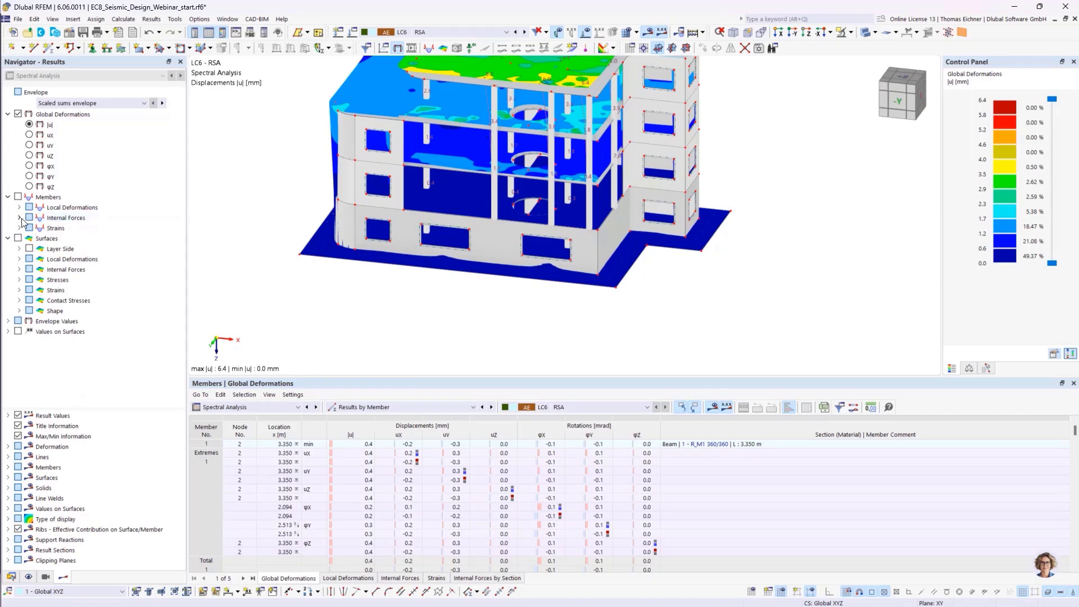
left_click(19, 218)
left_click(40, 227)
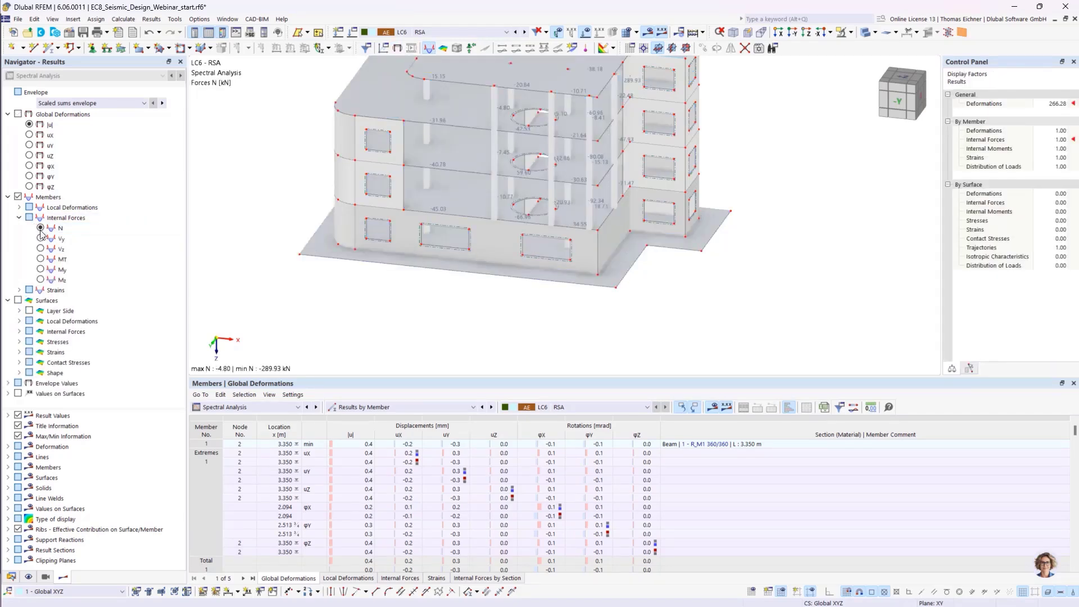
left_click(40, 237)
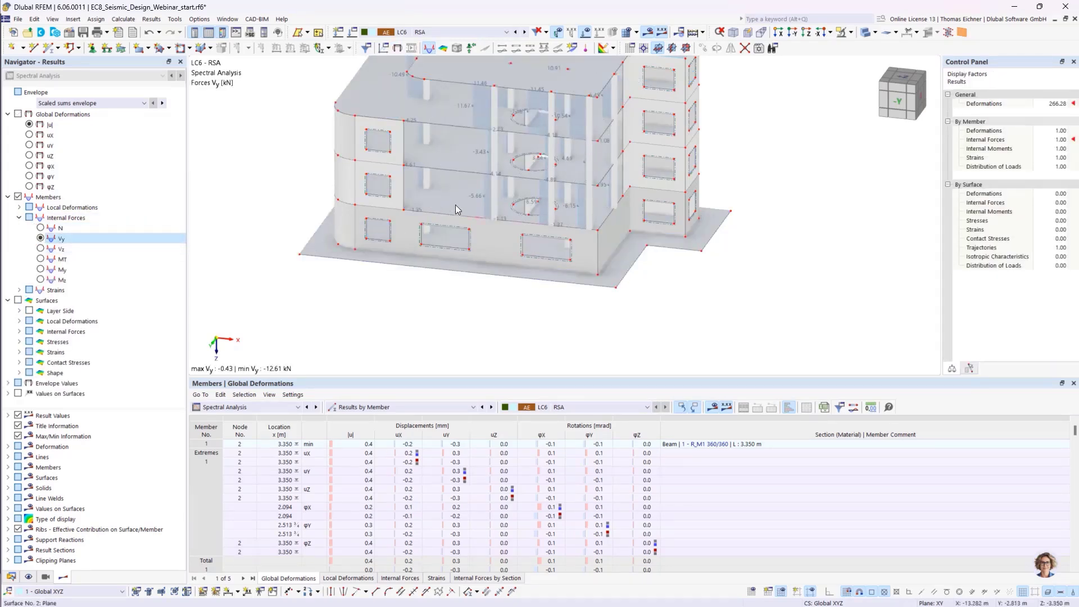
Step: Inspect the Vy shear forces in the columns and switch the model display to wireframe to expose the member diagrams
scroll(455, 205, "up", 5)
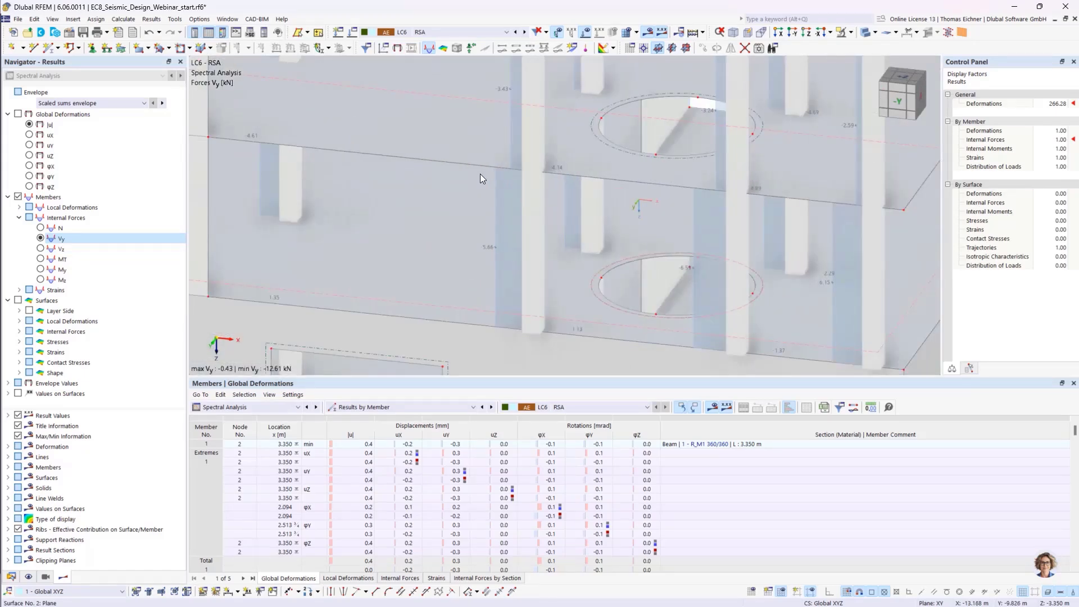
scroll(480, 175, "down", 3)
scroll(480, 179, "down", 3)
middle_click_drag(480, 178, 387, 198, "ctrl")
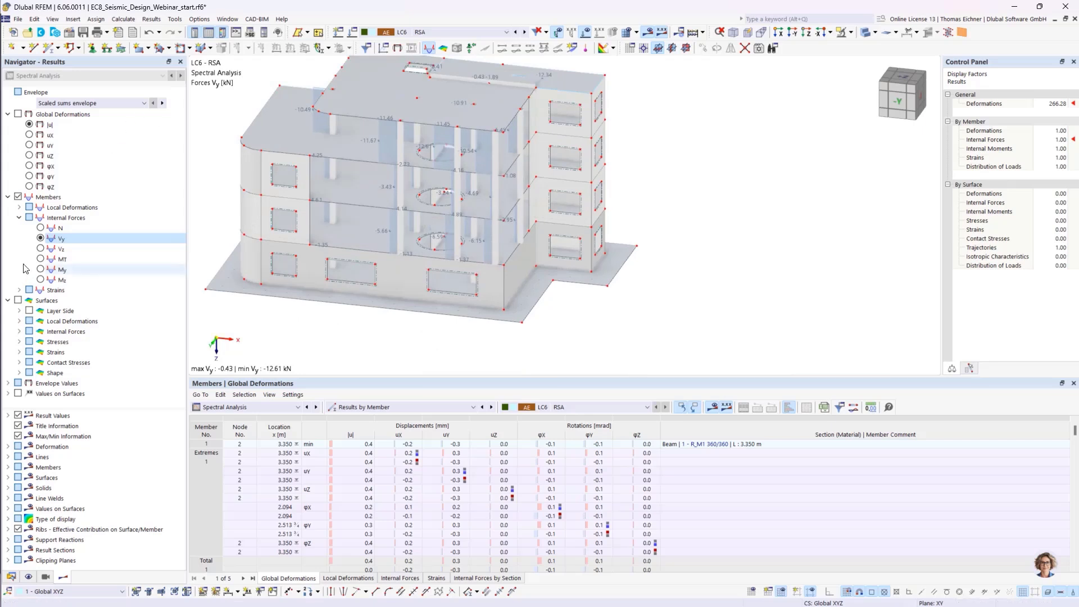
middle_click_drag(344, 154, 411, 188)
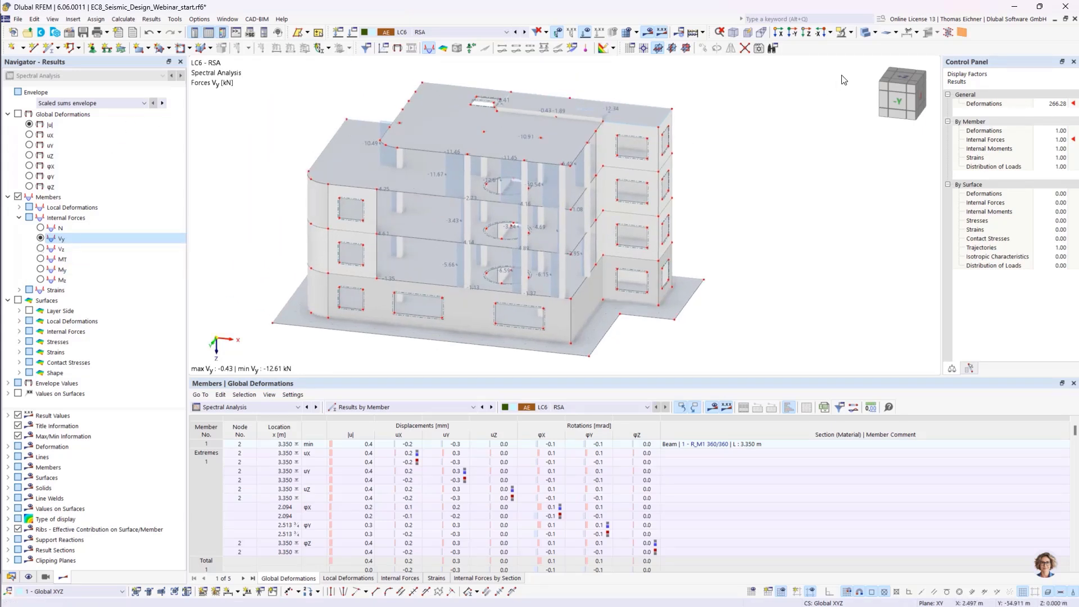
left_click(851, 32)
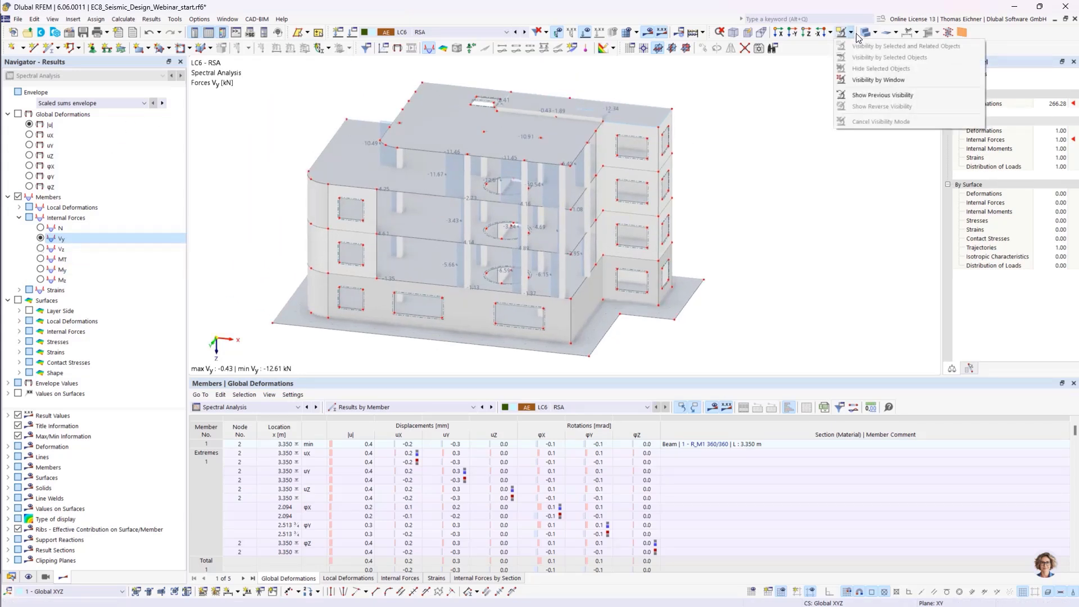
left_click(875, 32)
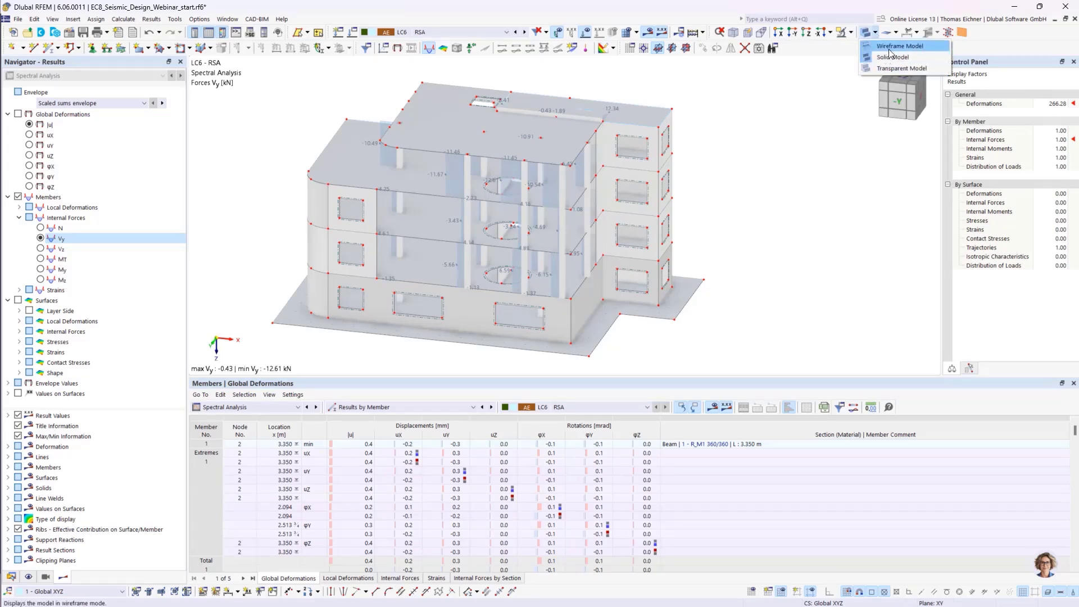
left_click(886, 68)
scroll(392, 300, "up", 2)
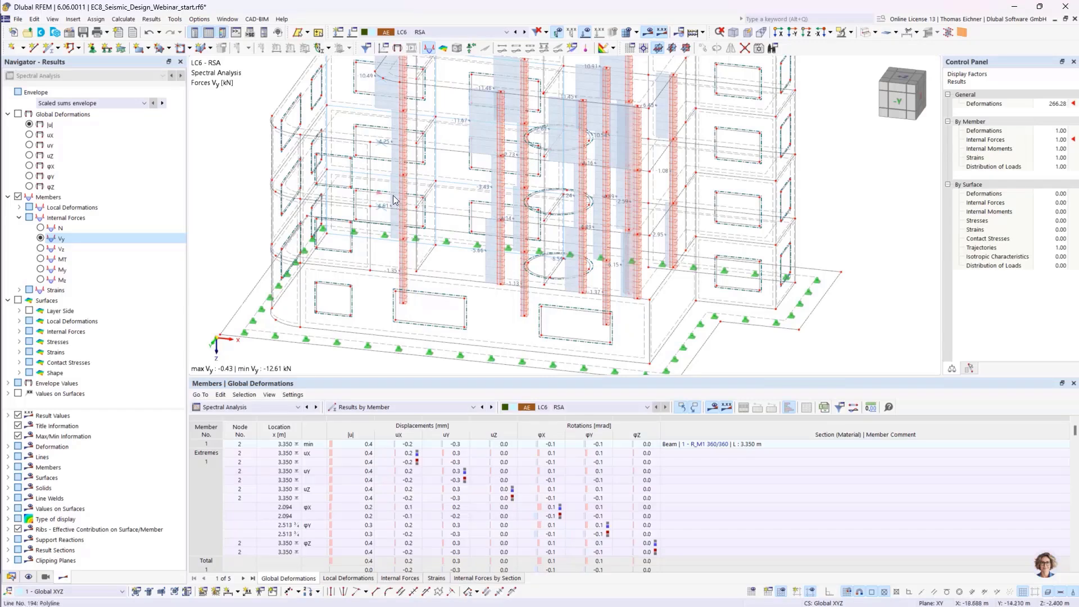
scroll(397, 202, "down", 1)
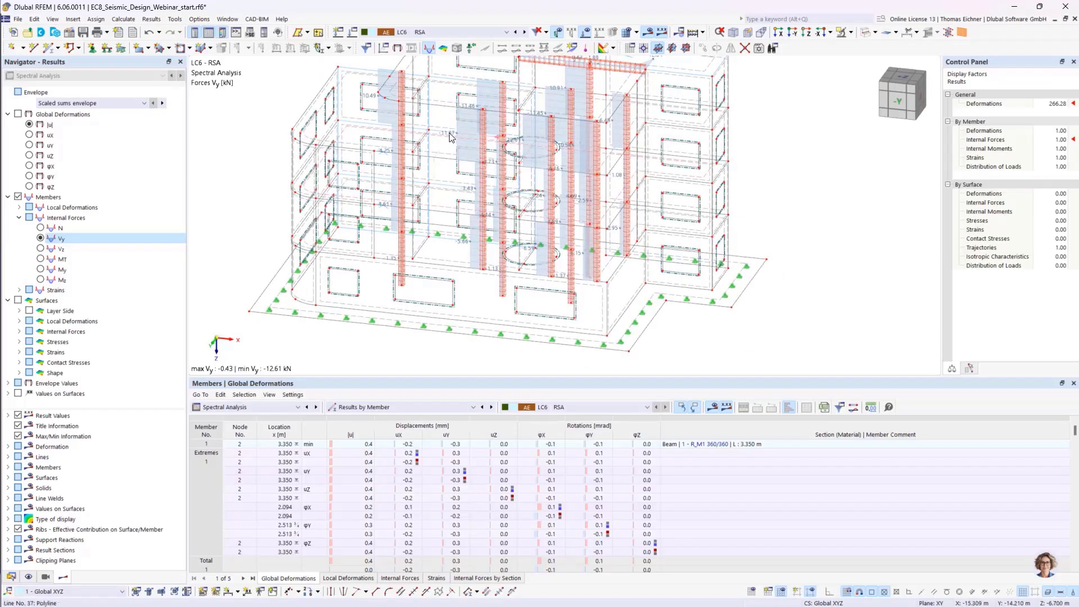
Step: Keep the scaled sums envelope selected and display both the maximum and minimum envelope values of the member shear force Vy
left_click(90, 104)
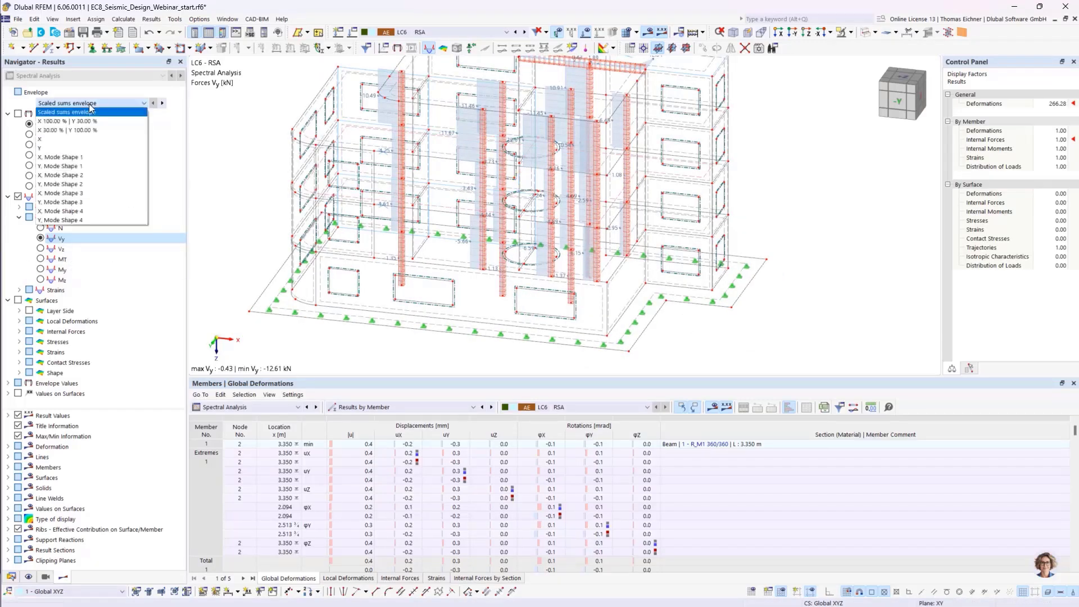
left_click(90, 112)
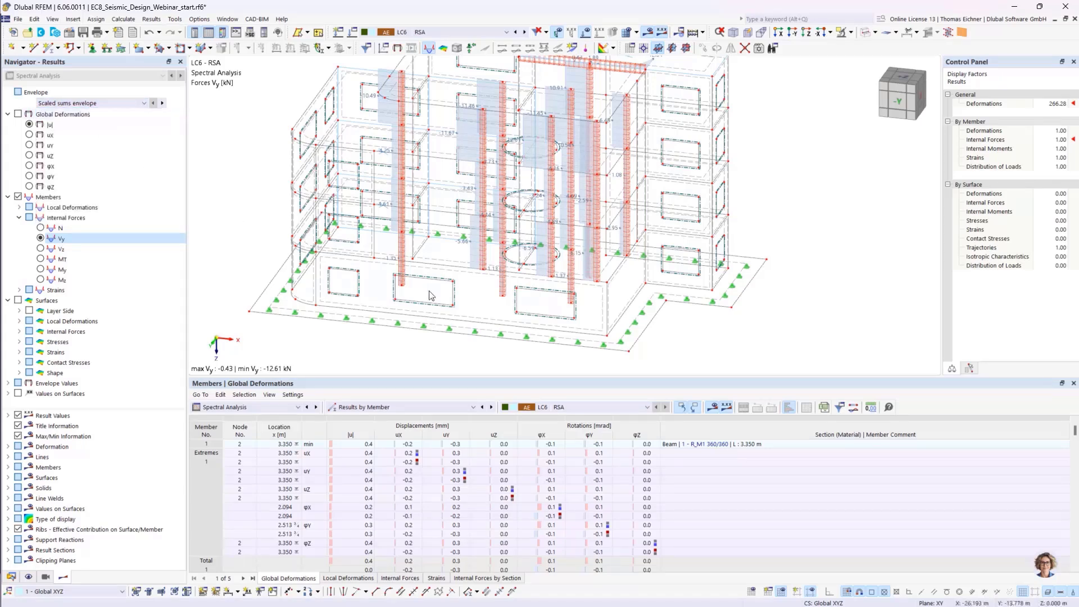
scroll(471, 152, "down", 4)
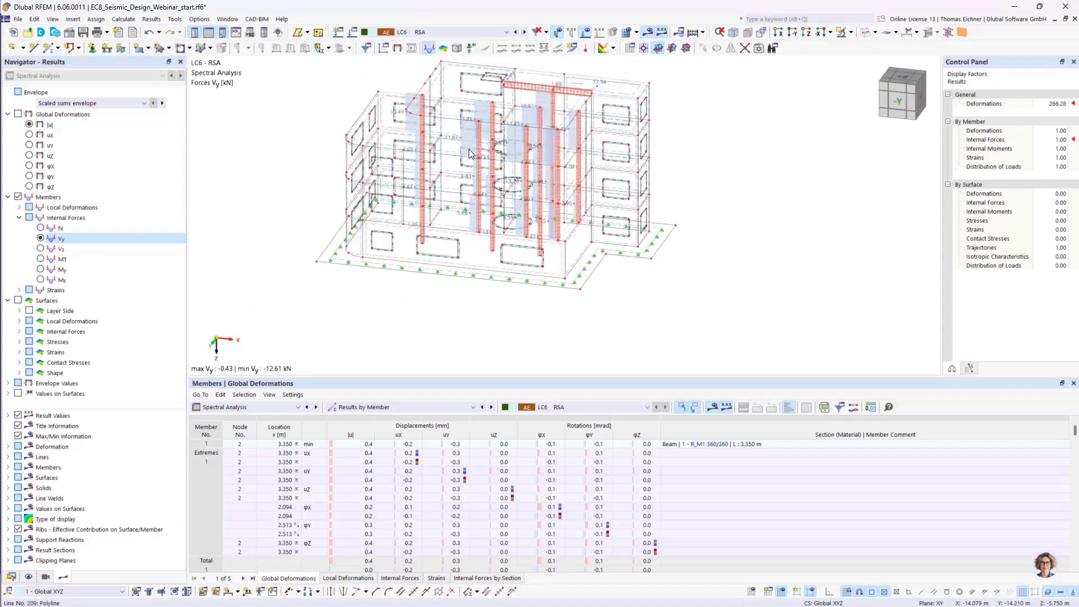
left_click(396, 461)
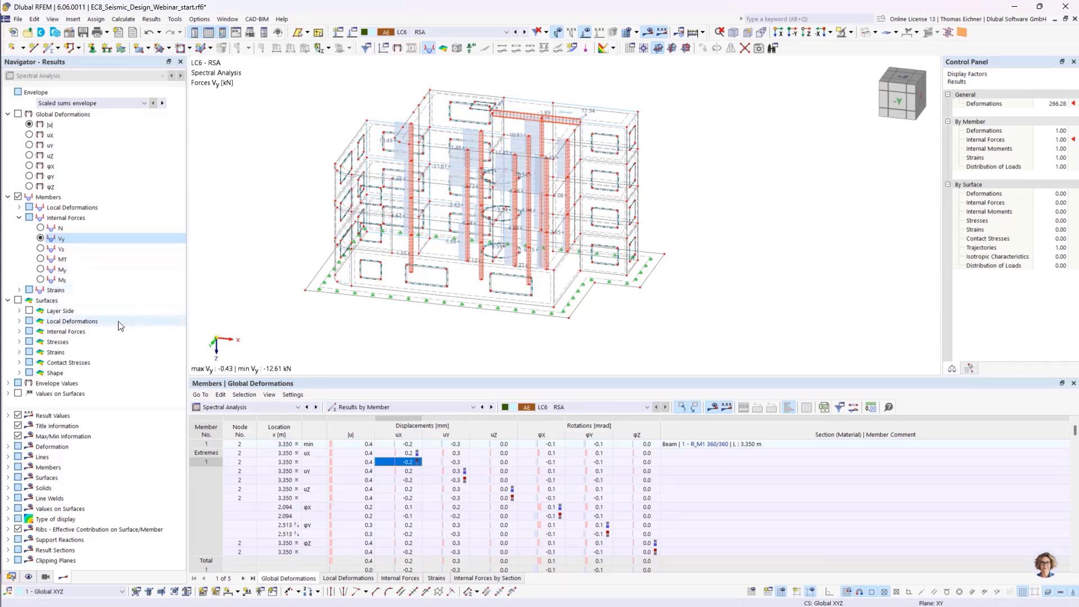
left_click(8, 383)
scroll(19, 388, "down", 1)
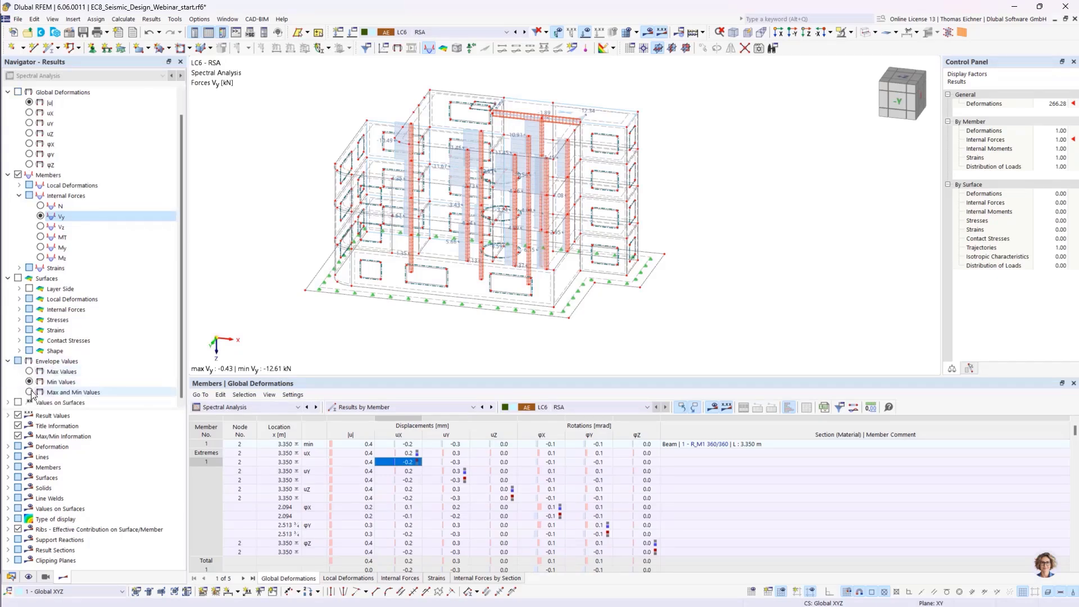
left_click(29, 392)
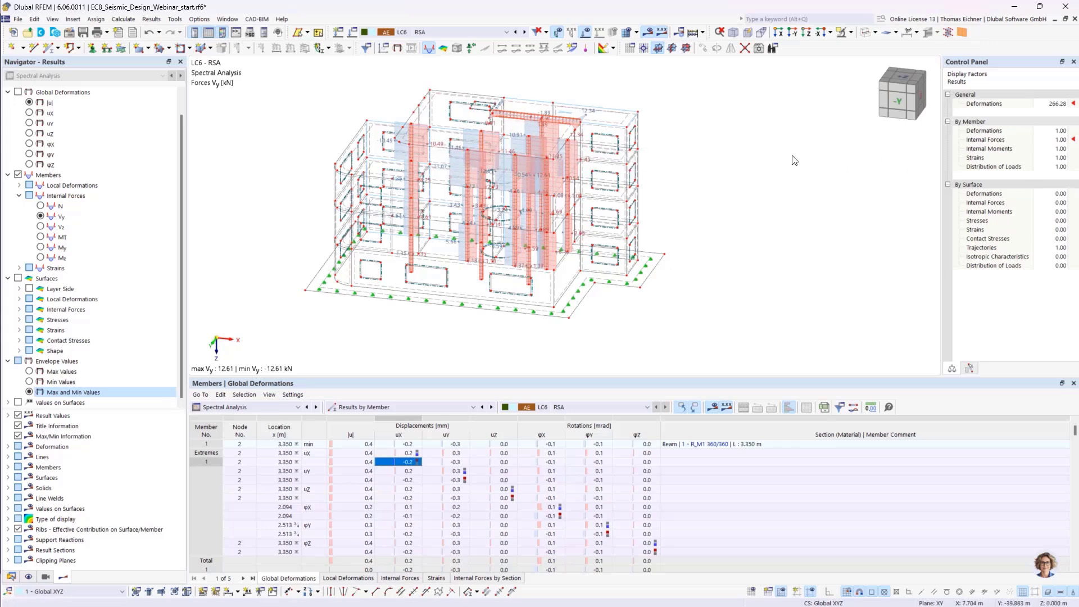
Step: Create a new design situation in the load cases and combinations and set its type to ULS (STR/GEO) - Seismic
left_click(446, 33)
left_click(446, 33)
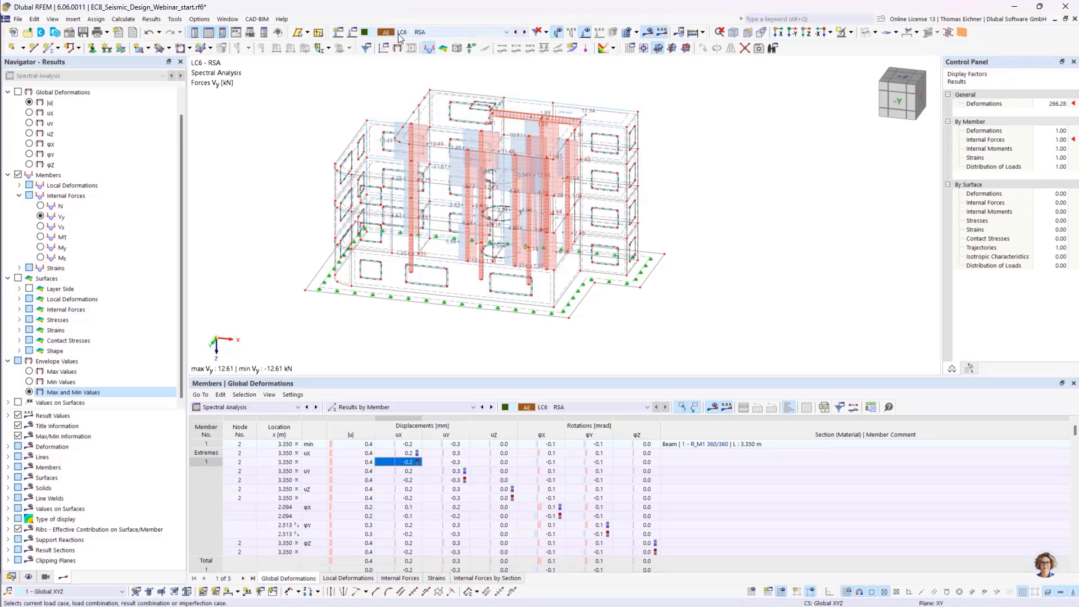
left_click(368, 33)
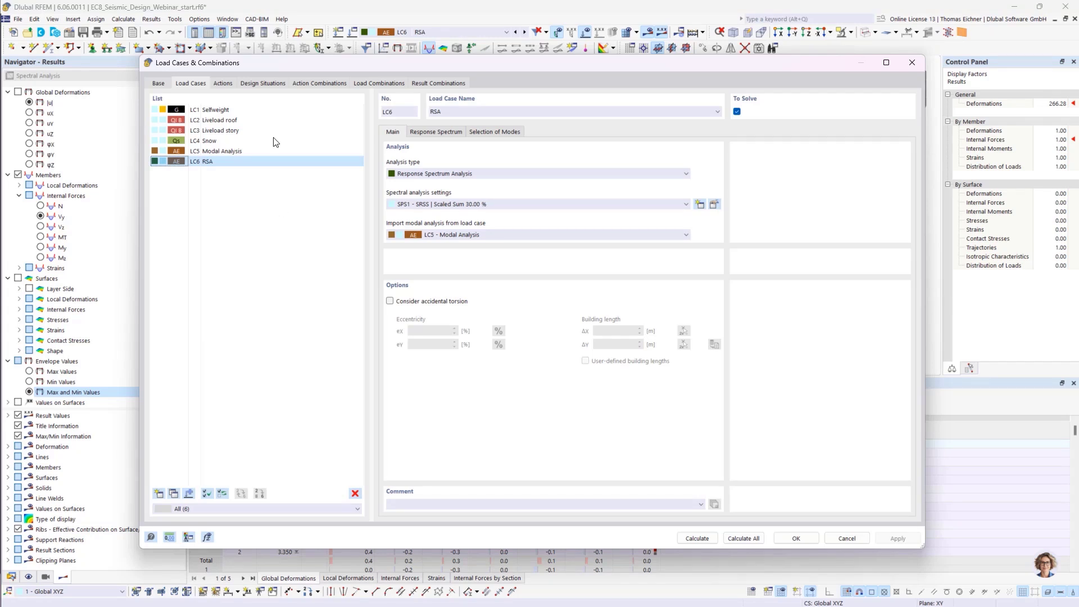
left_click(256, 83)
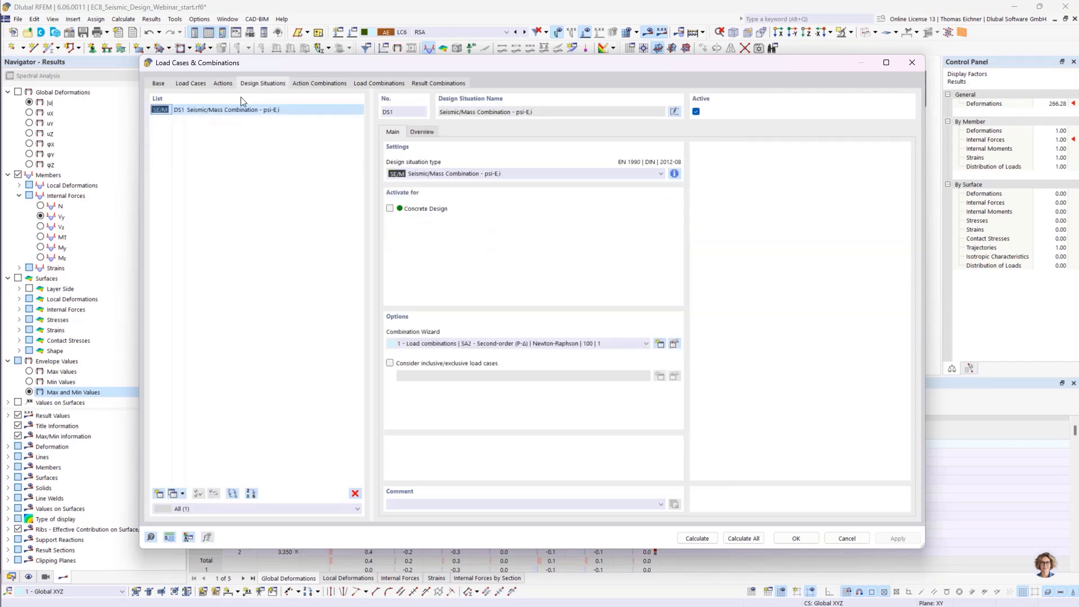
left_click(159, 494)
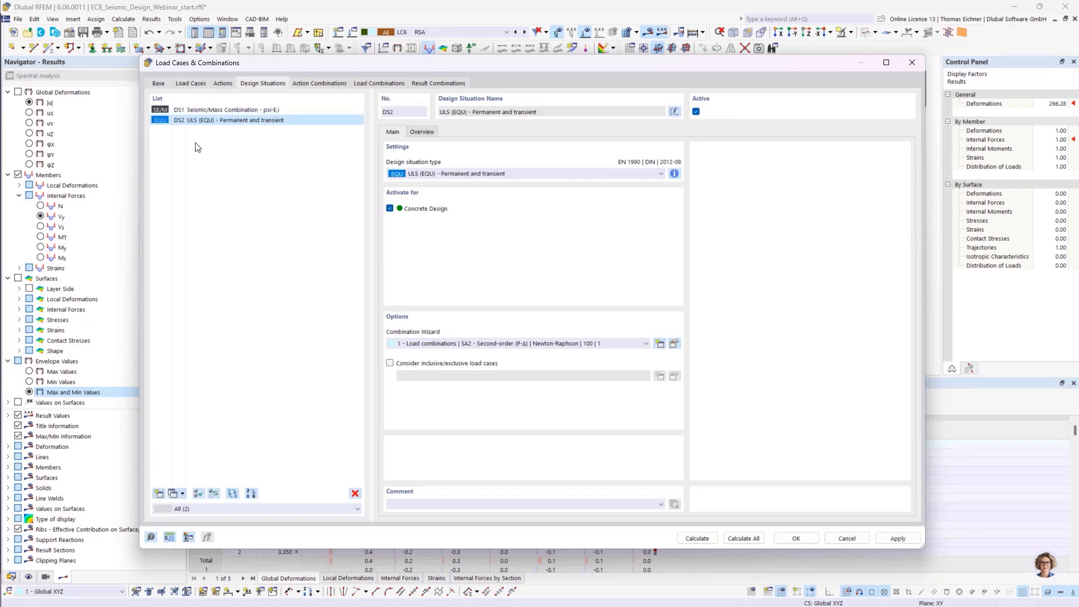
left_click(418, 174)
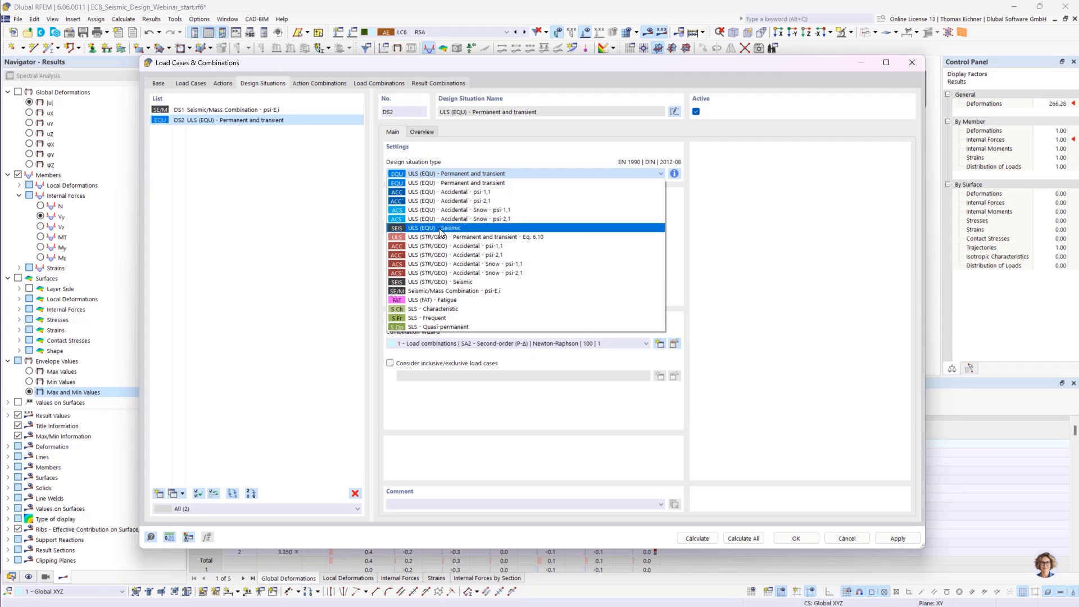
left_click(434, 282)
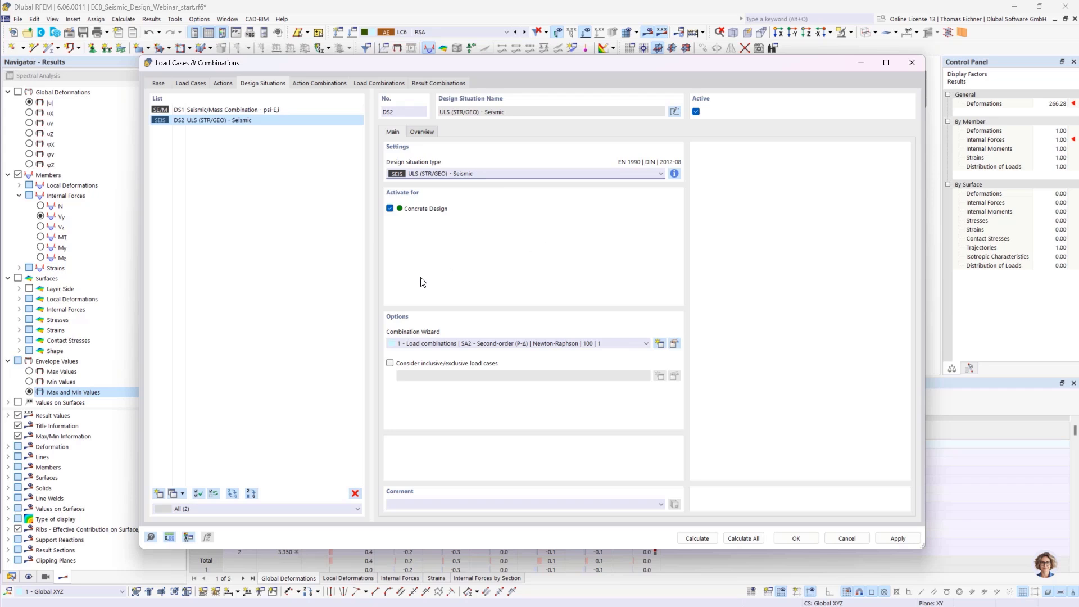
Step: Deactivate Concrete Design for the seismic design situation and keep combination wizard 1 with second-order load combinations assigned
left_click(513, 209)
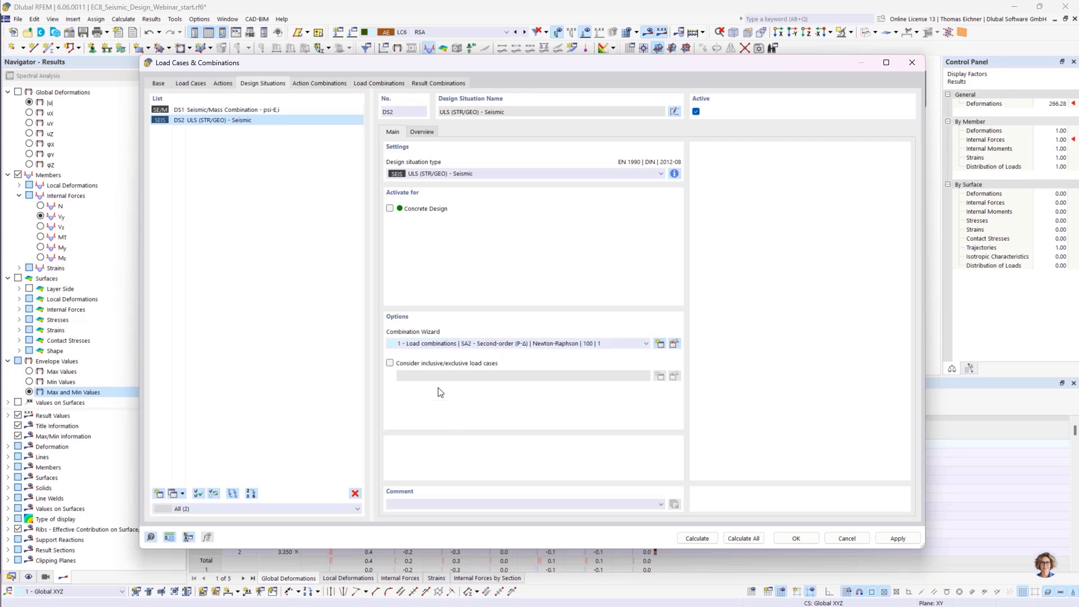
left_click(439, 344)
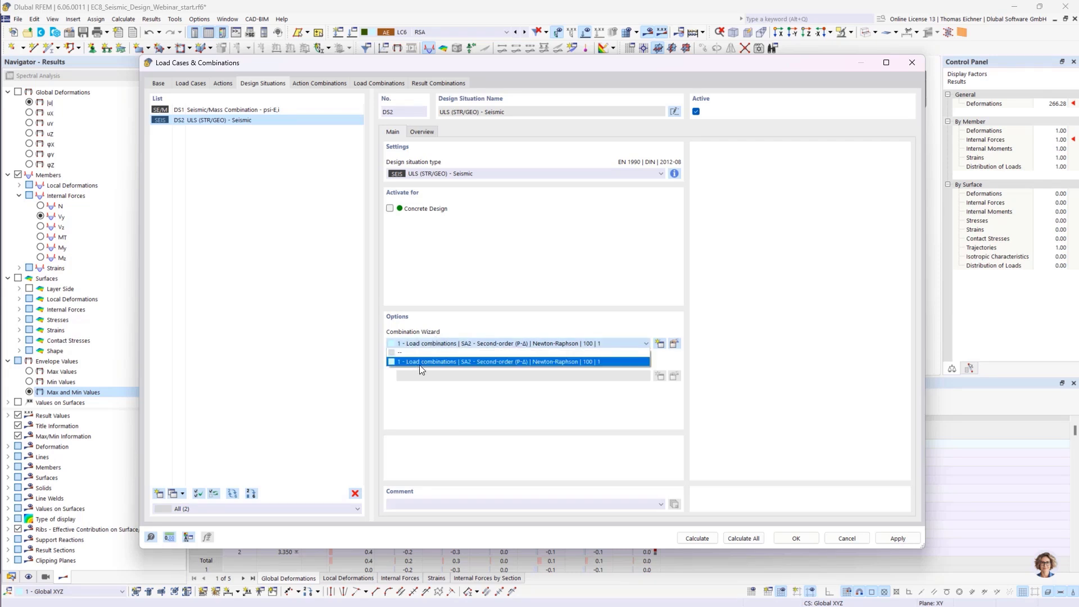
left_click(423, 363)
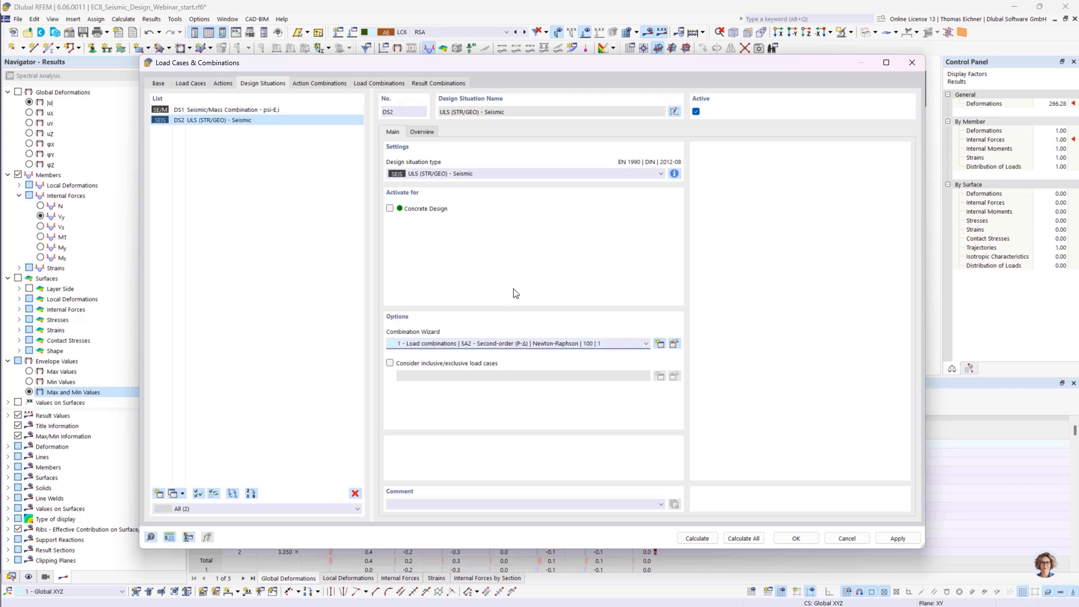
Step: Create a second combination wizard as a copy of the existing one and set it to generate result combinations by linear analysis
left_click(676, 343)
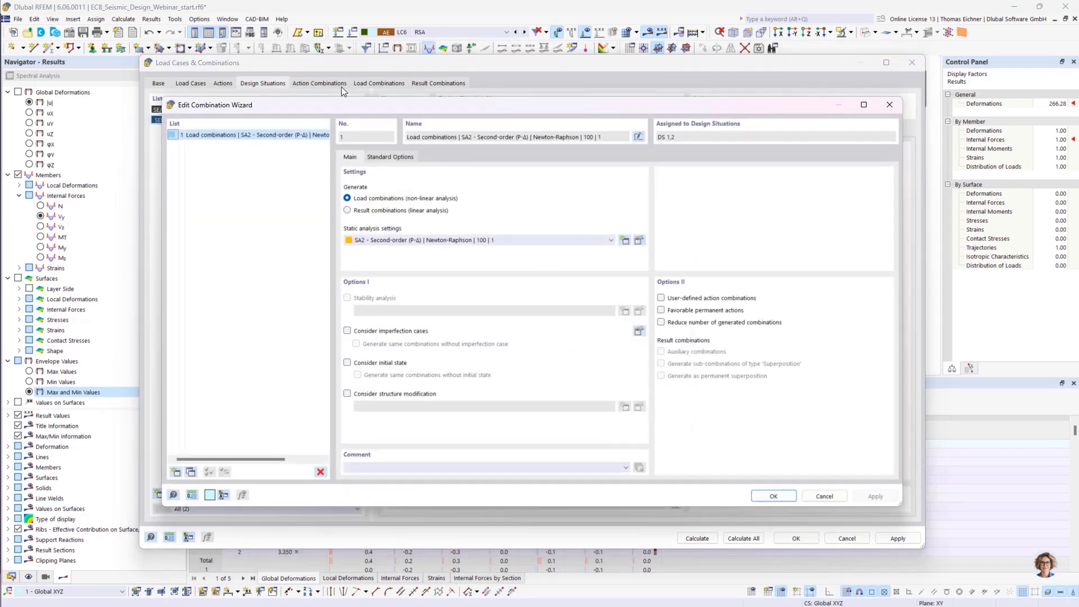
left_click(191, 472)
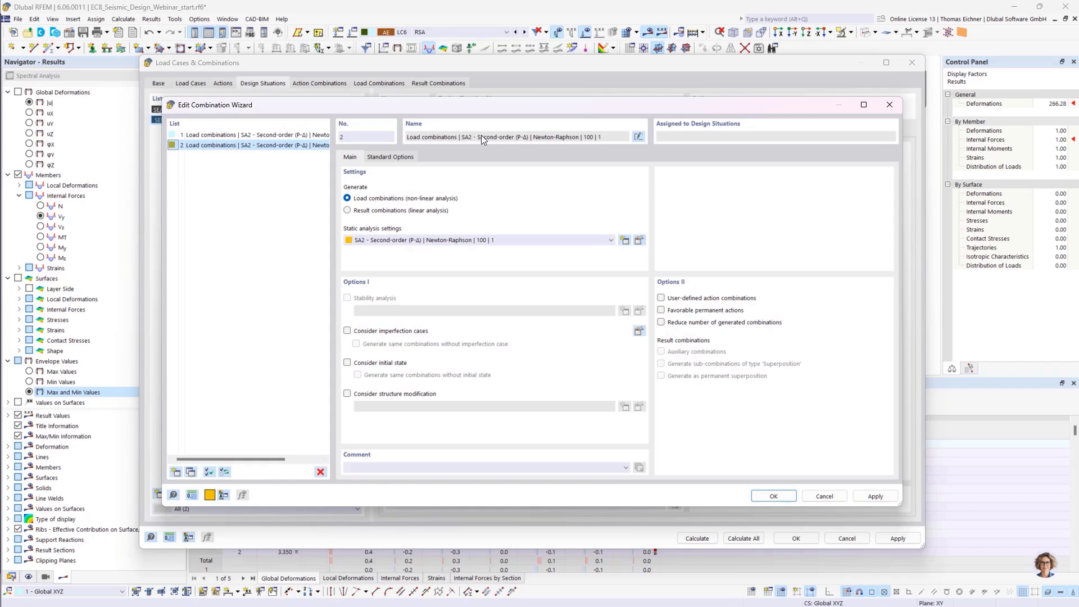
left_click(347, 209)
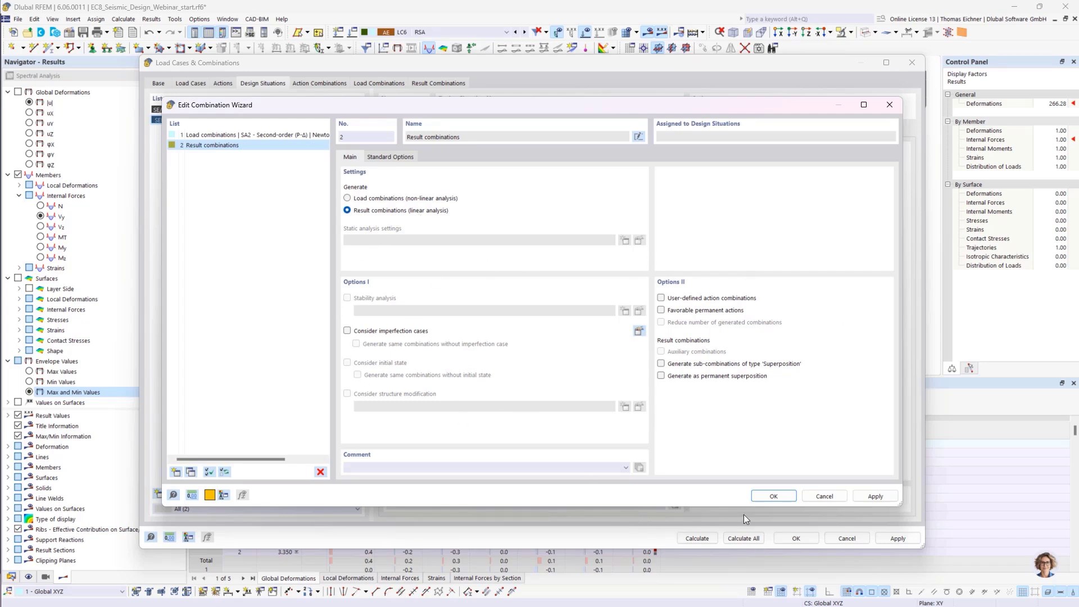
left_click(773, 497)
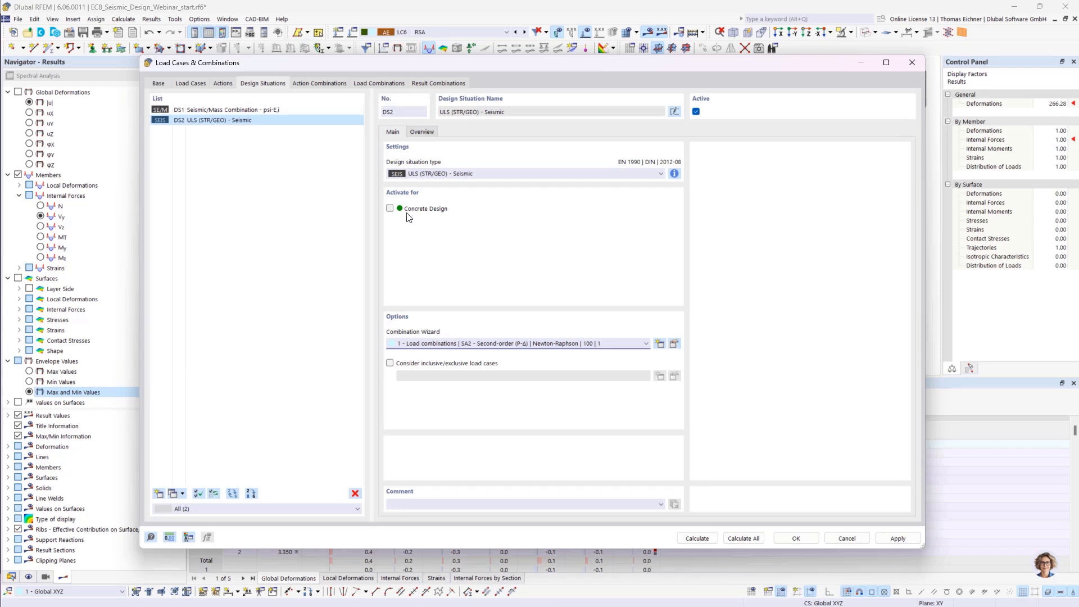
Step: Activate the seismic design situation for Concrete Design and assign it the combination wizard 2 - Result combinations
left_click(390, 209)
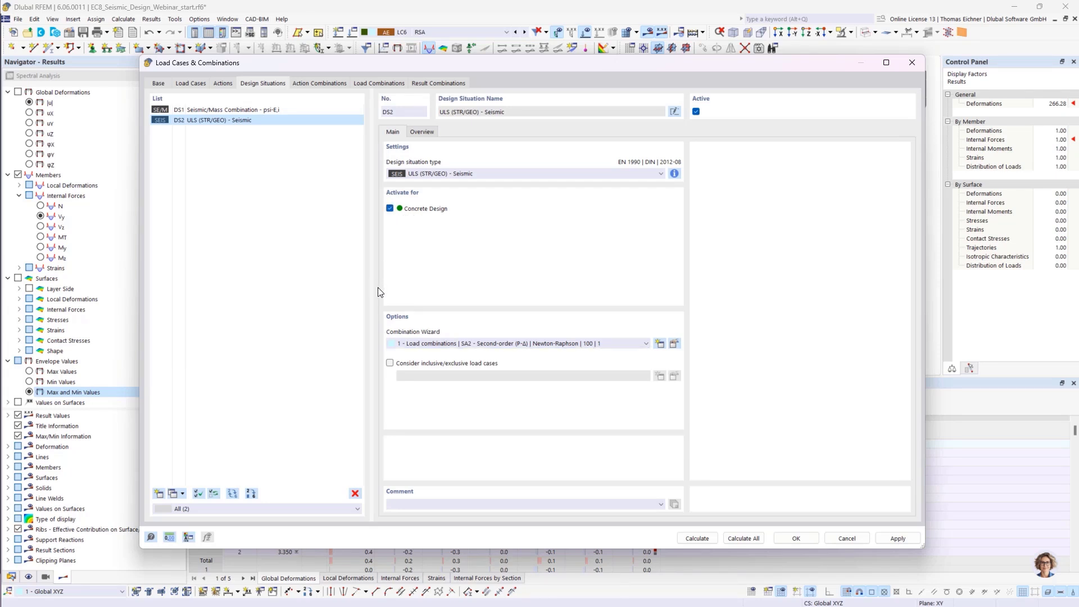
left_click(499, 345)
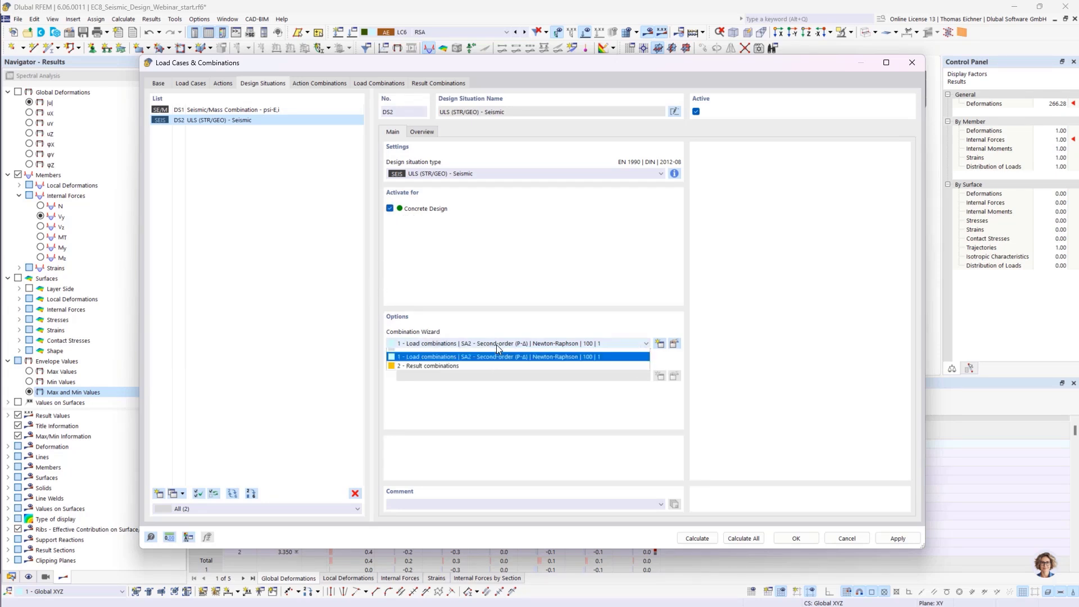
left_click(419, 368)
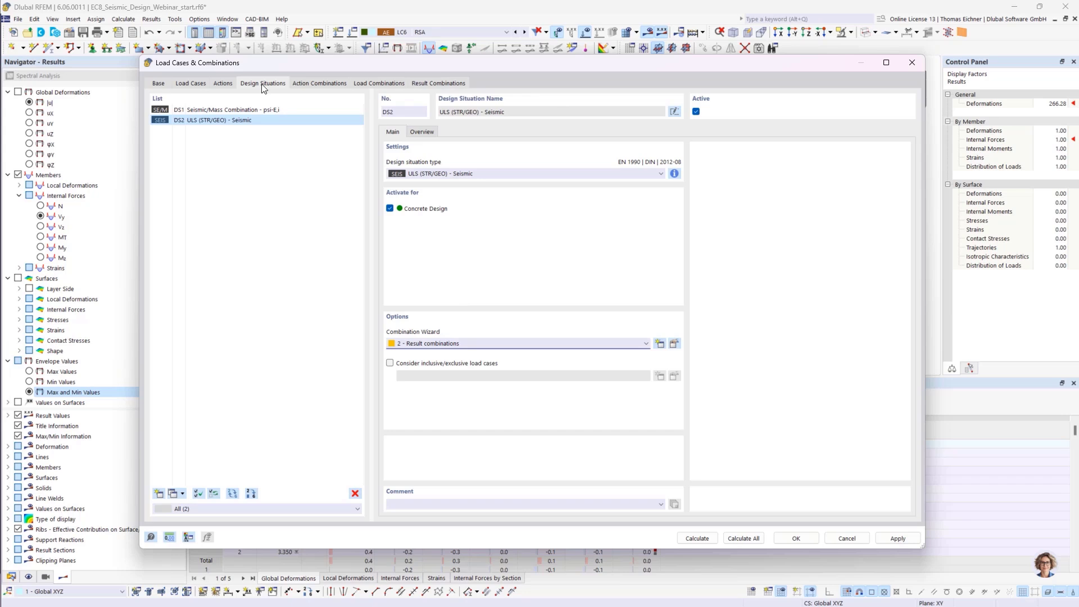
Step: Examine the load cases and factors assigned to the generated seismic result combination RC1
left_click(434, 83)
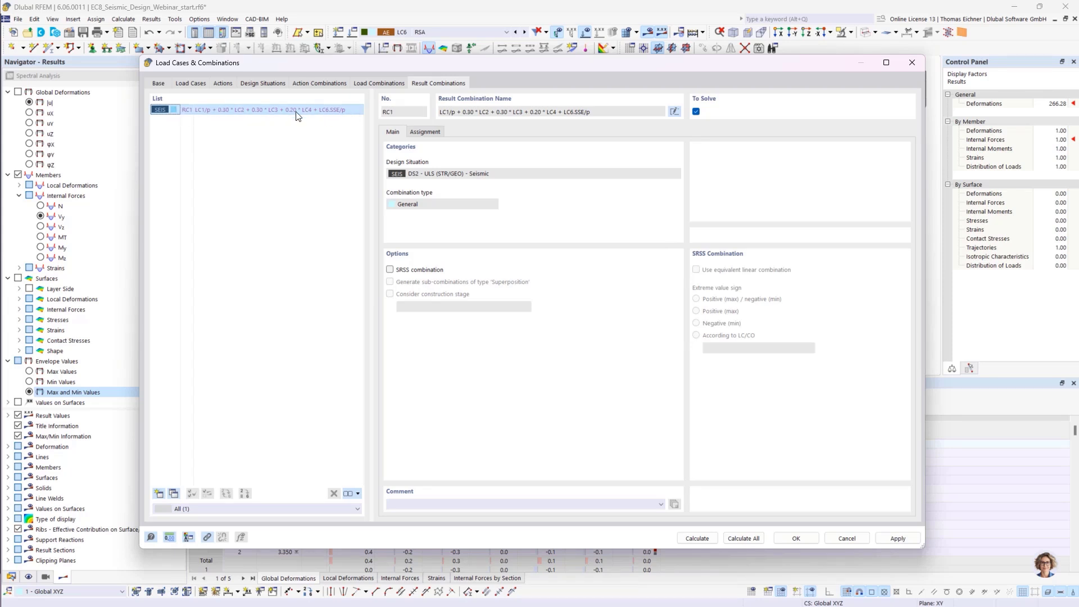
left_click(436, 131)
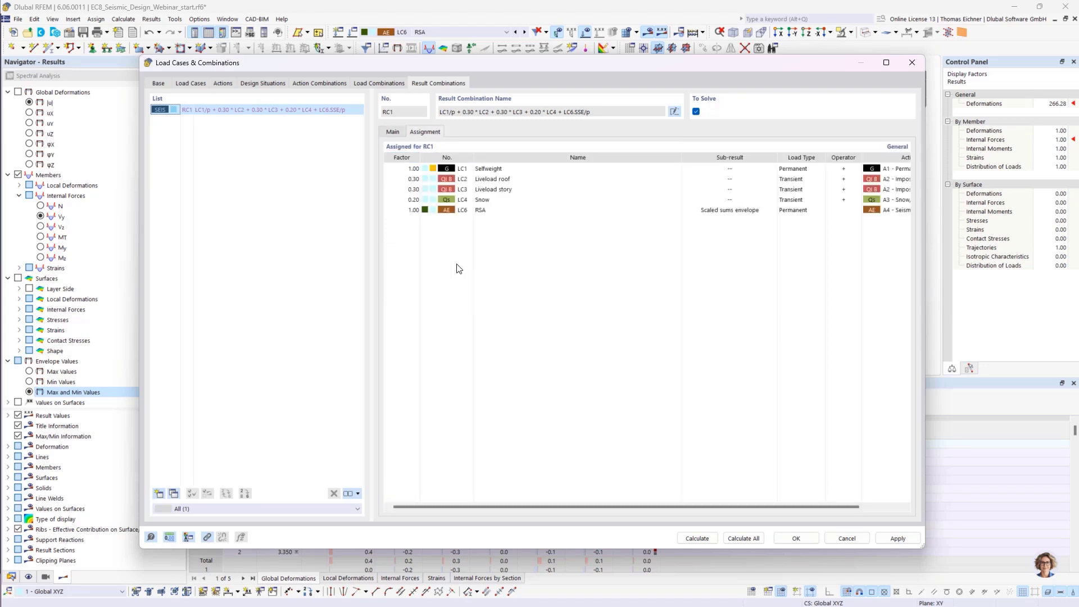
Step: Examine the load cases assigned to result combination RC1 and the sub-results available for the RSA load case
left_click(486, 172)
left_click(489, 189)
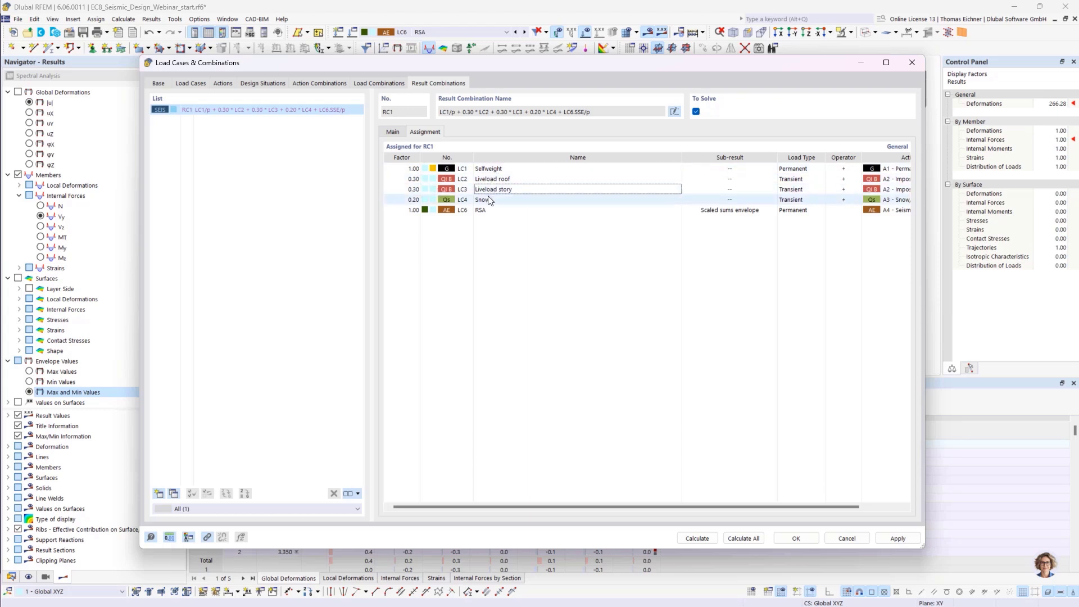
left_click(490, 200)
left_click(740, 211)
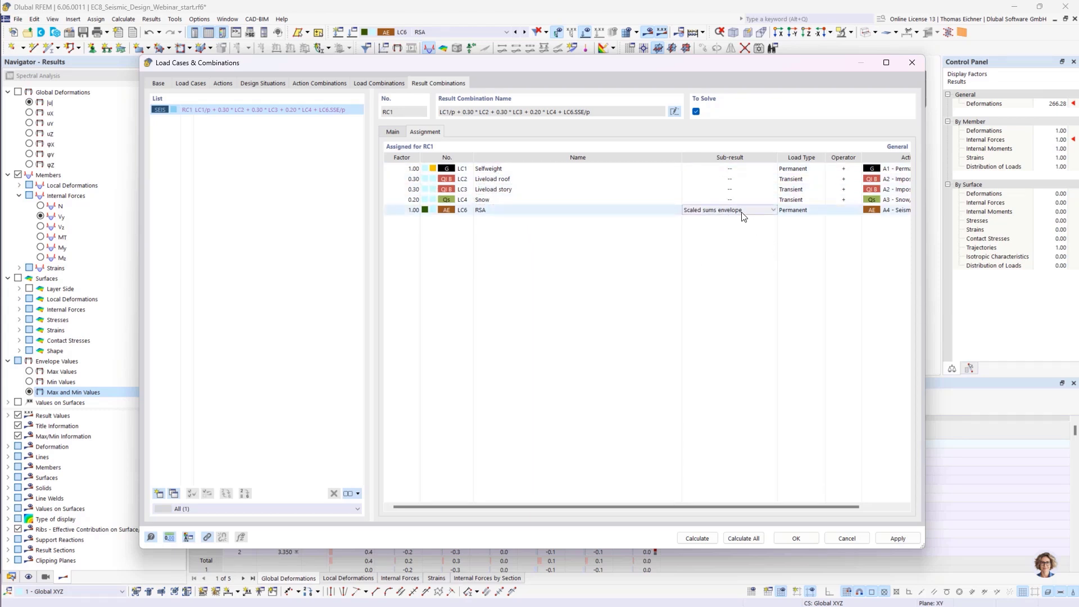
left_click(749, 211)
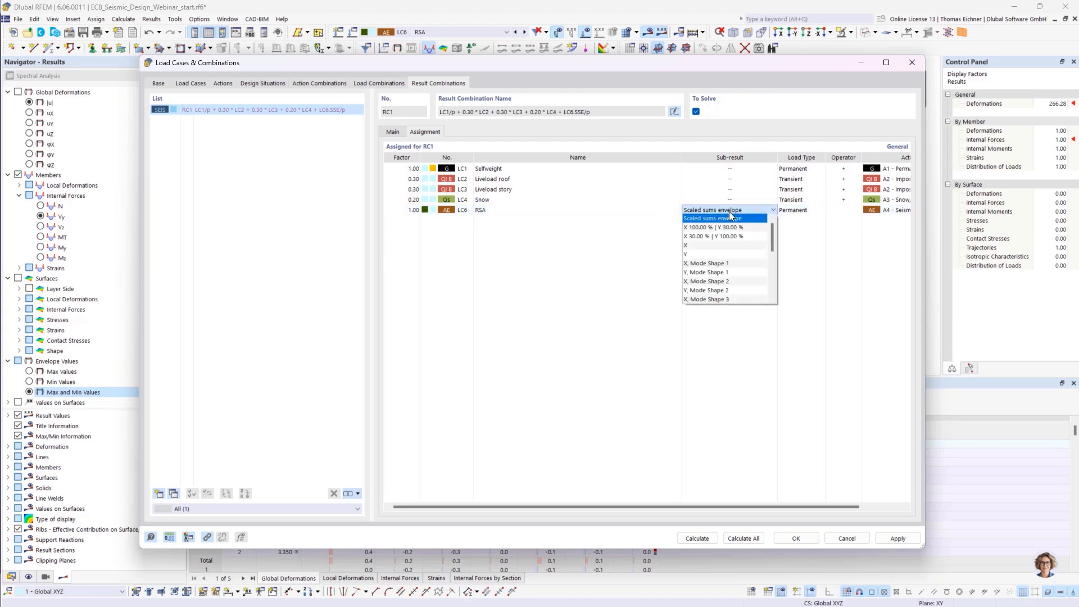
left_click(730, 213)
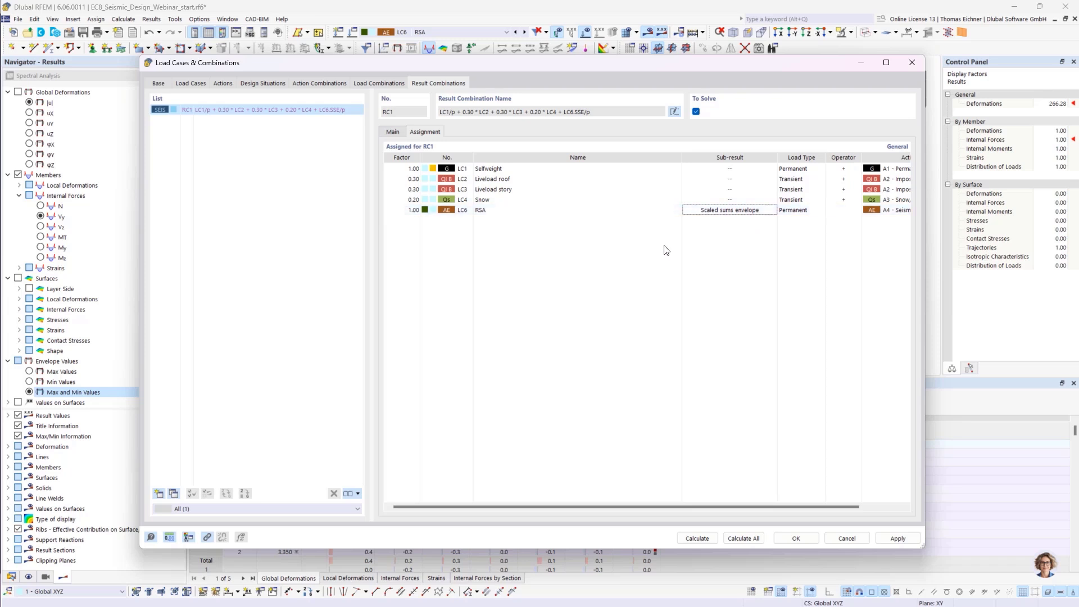
left_click(626, 211)
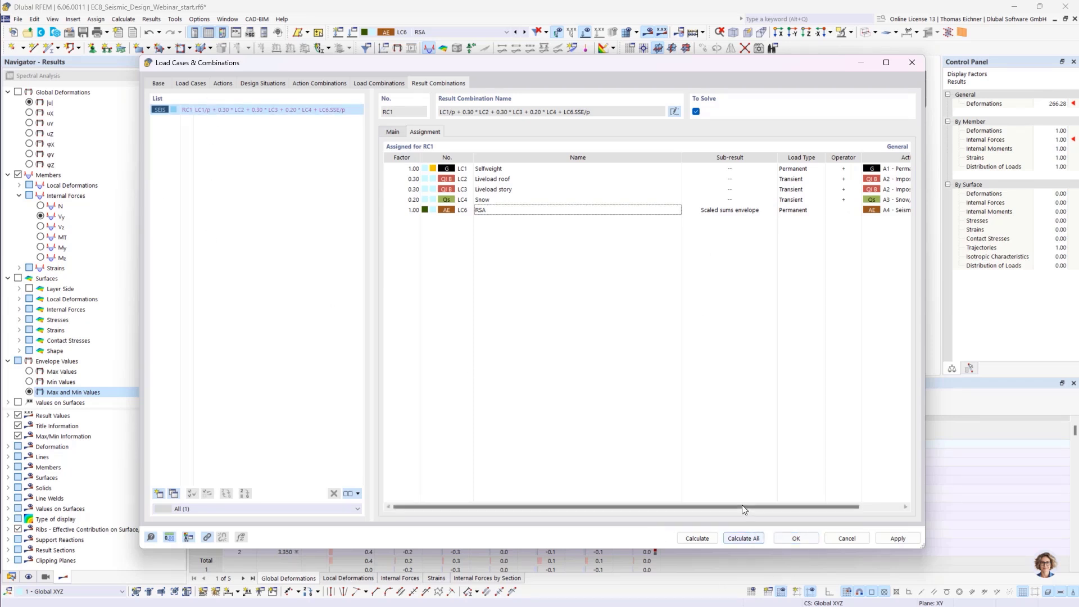
Step: Accept the load case and combination settings and recalculate everything, allowing all existing results to be deleted
left_click(795, 537)
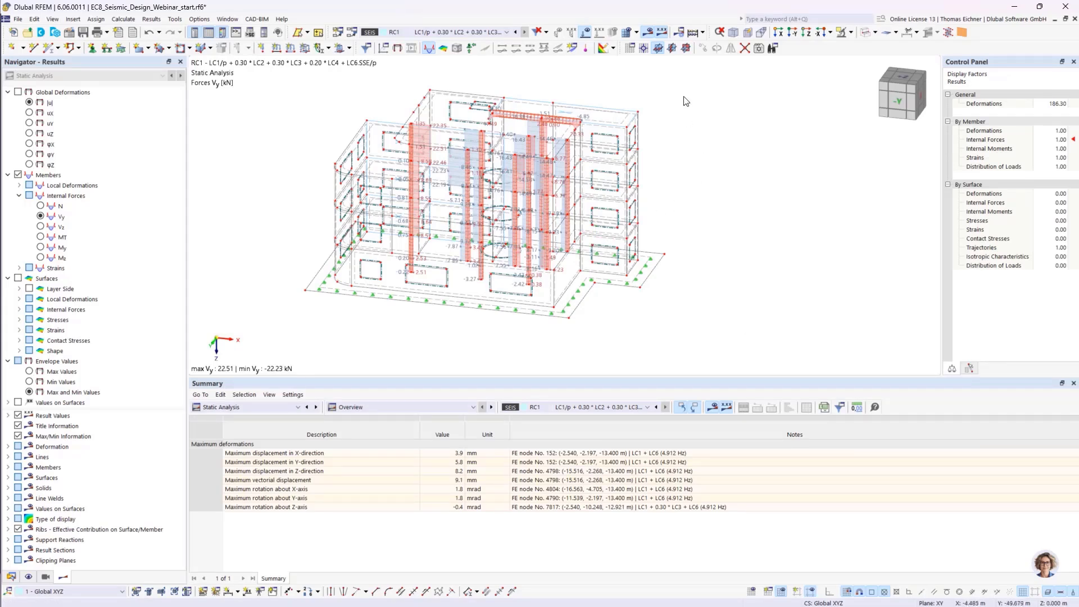
left_click(694, 35)
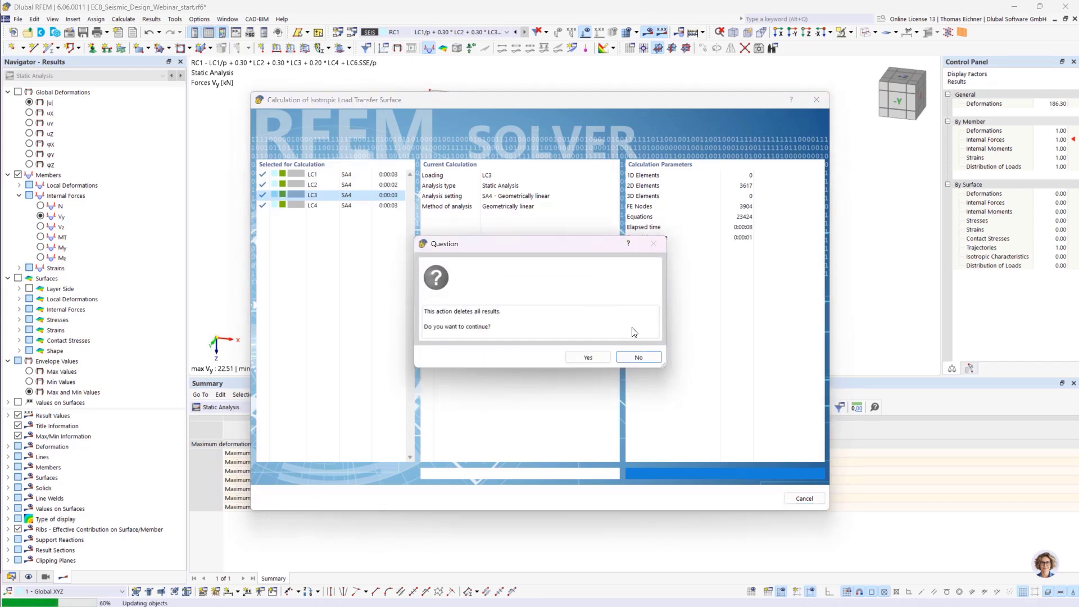
left_click(587, 357)
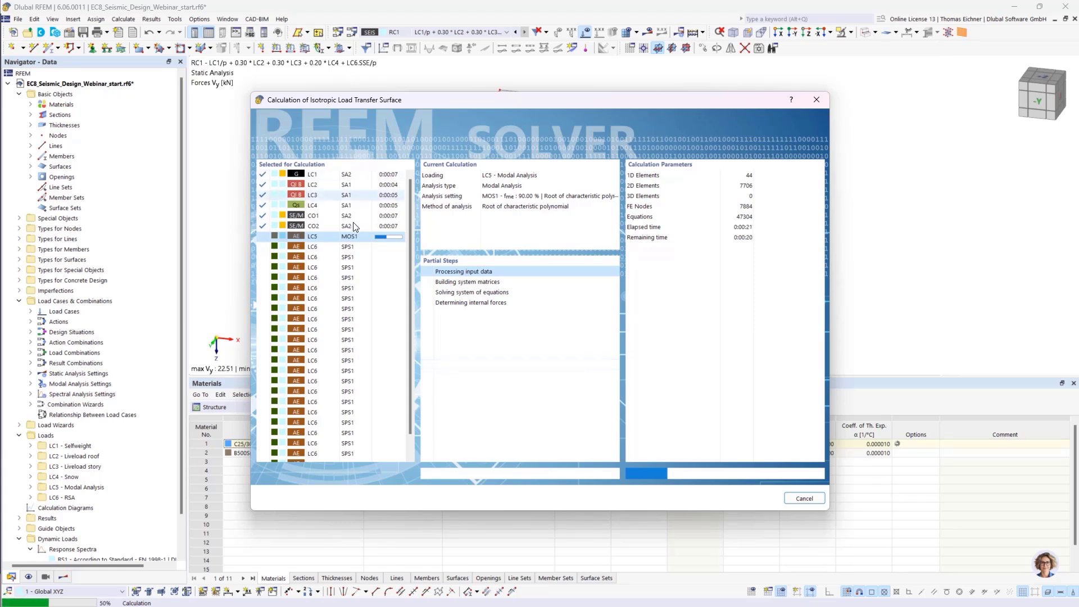
scroll(364, 241, "down", 1)
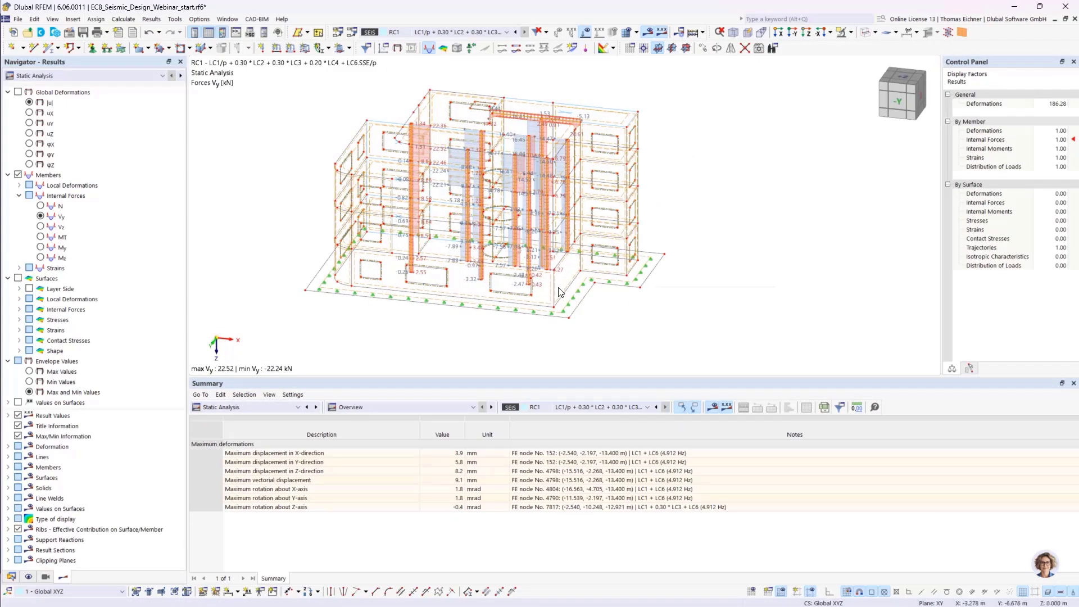
right_click(559, 288)
key("Escape")
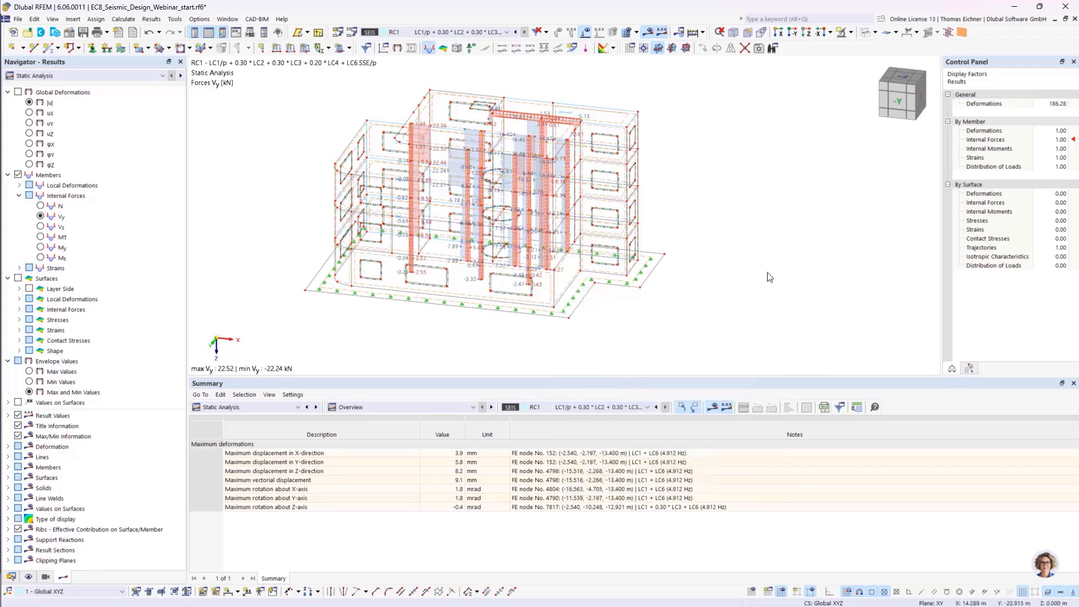
Step: Show the Concrete Design results and review the input data for the design situations and objects to design
left_click(292, 407)
left_click(250, 514)
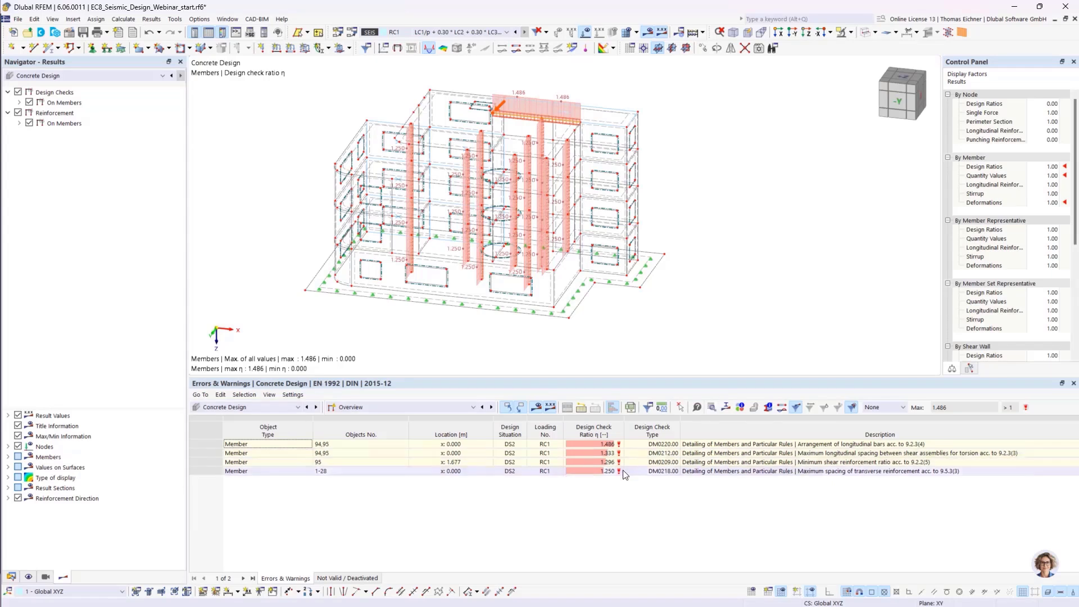
left_click(377, 407)
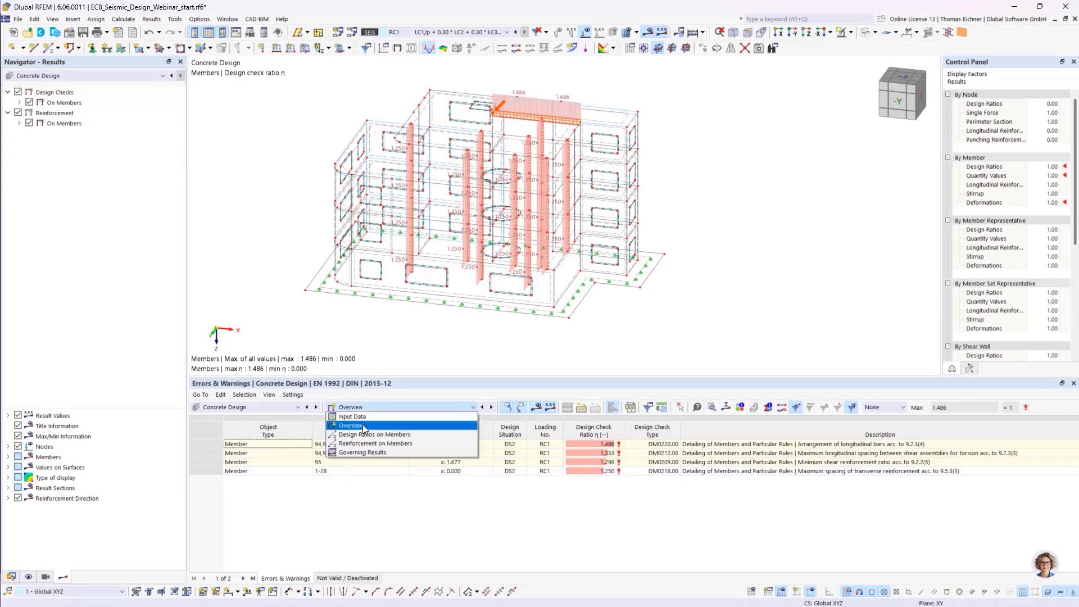
left_click(358, 417)
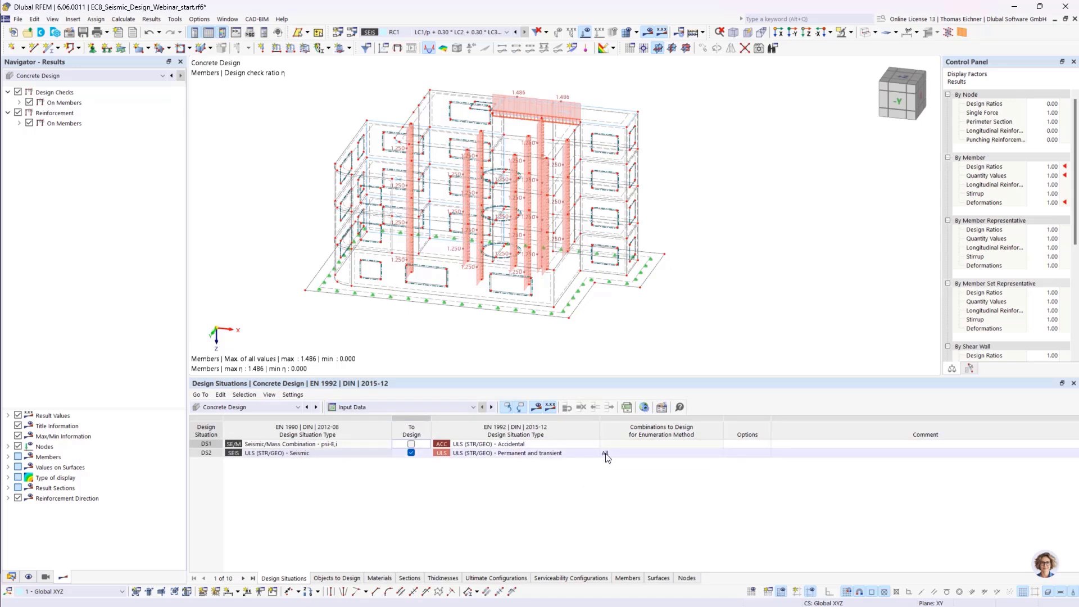
left_click(333, 578)
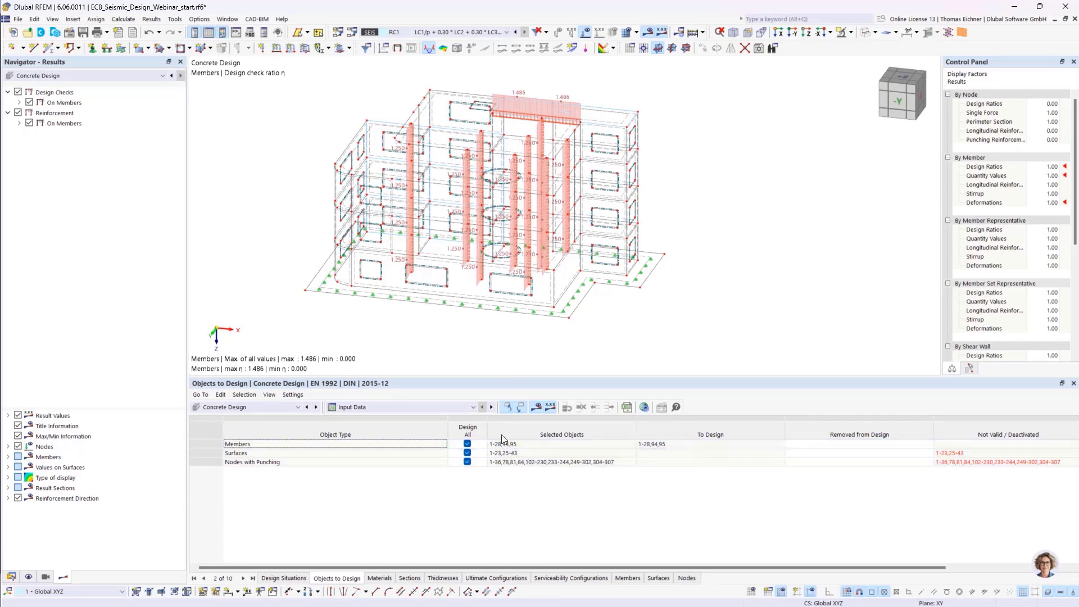
Step: List the design ratios on members by design situation and locate the section resistance and shear resistance checks in the model
left_click(472, 406)
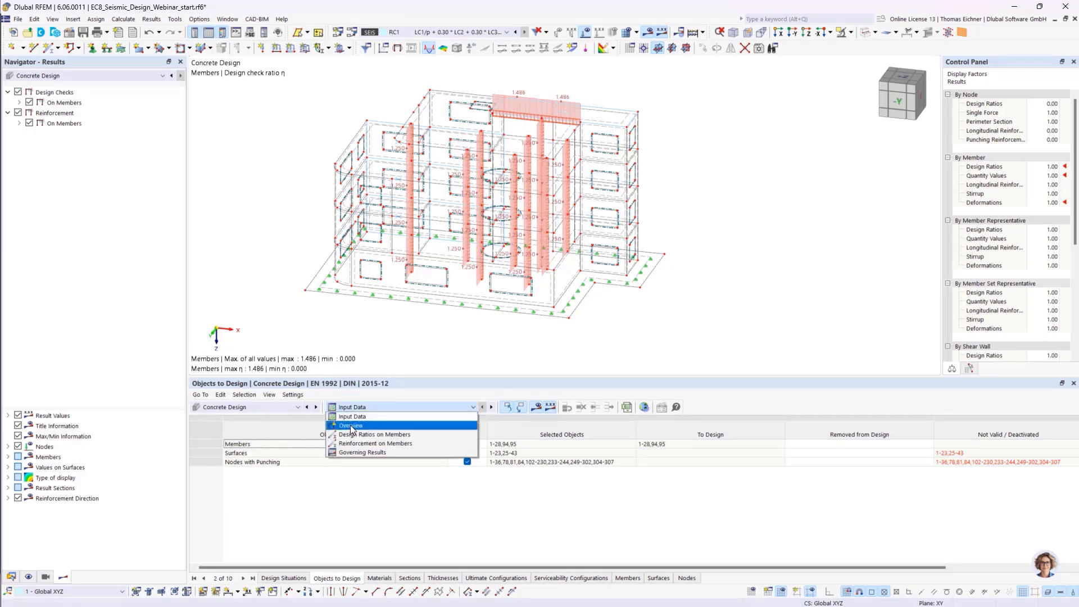
left_click(361, 418)
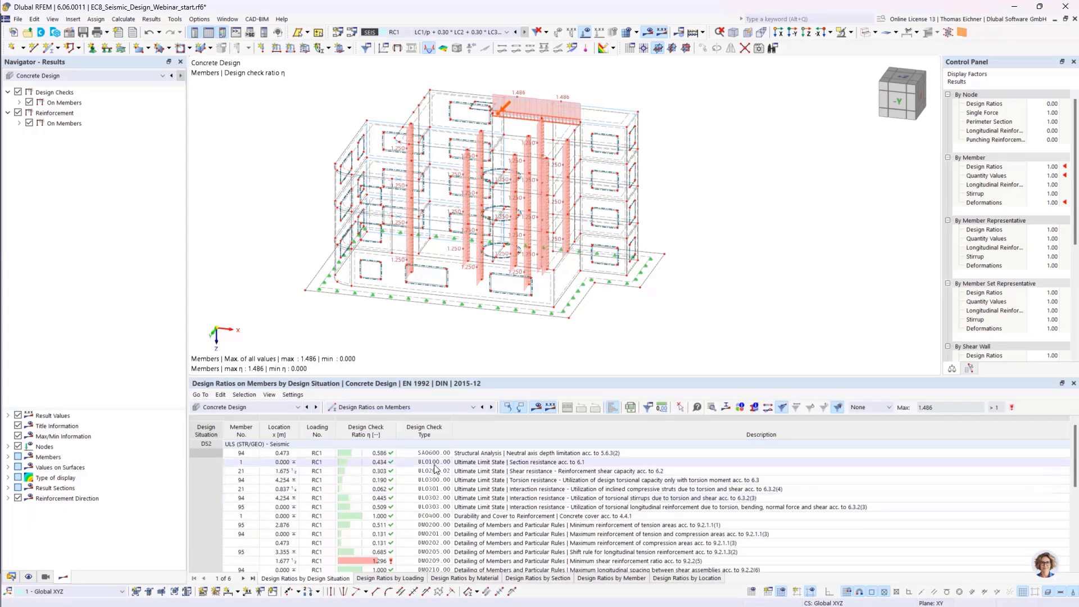
scroll(399, 212, "up", 5)
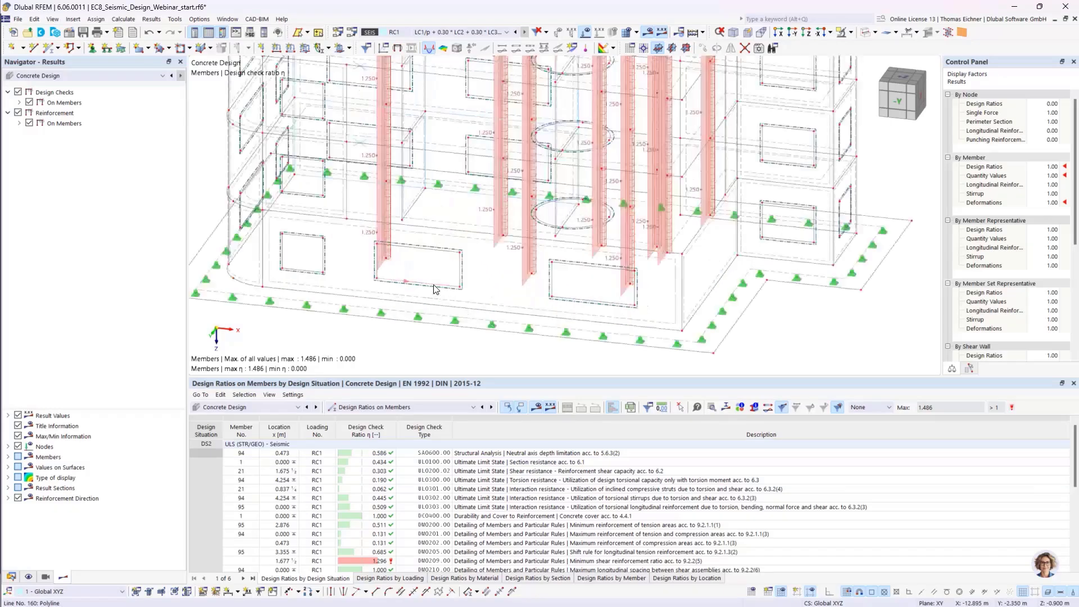
left_click(390, 251)
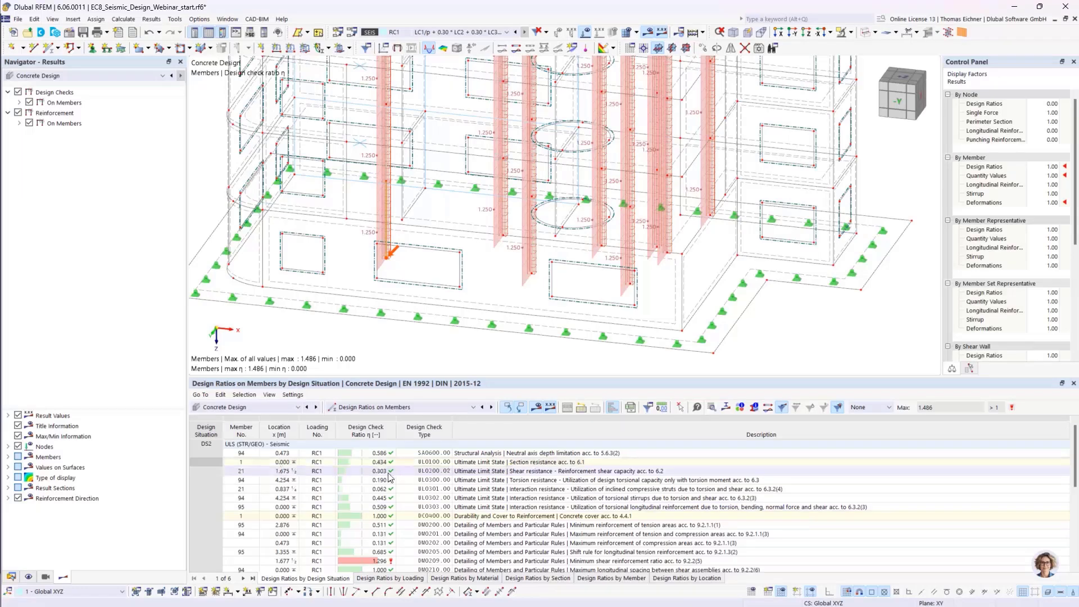
left_click(447, 472)
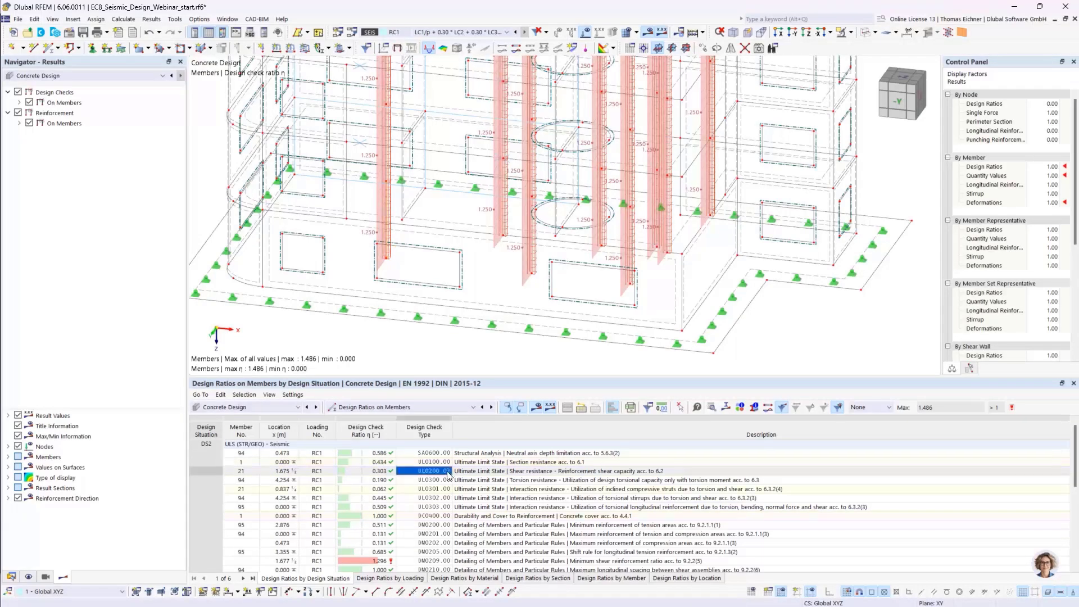
scroll(433, 308, "down", 5)
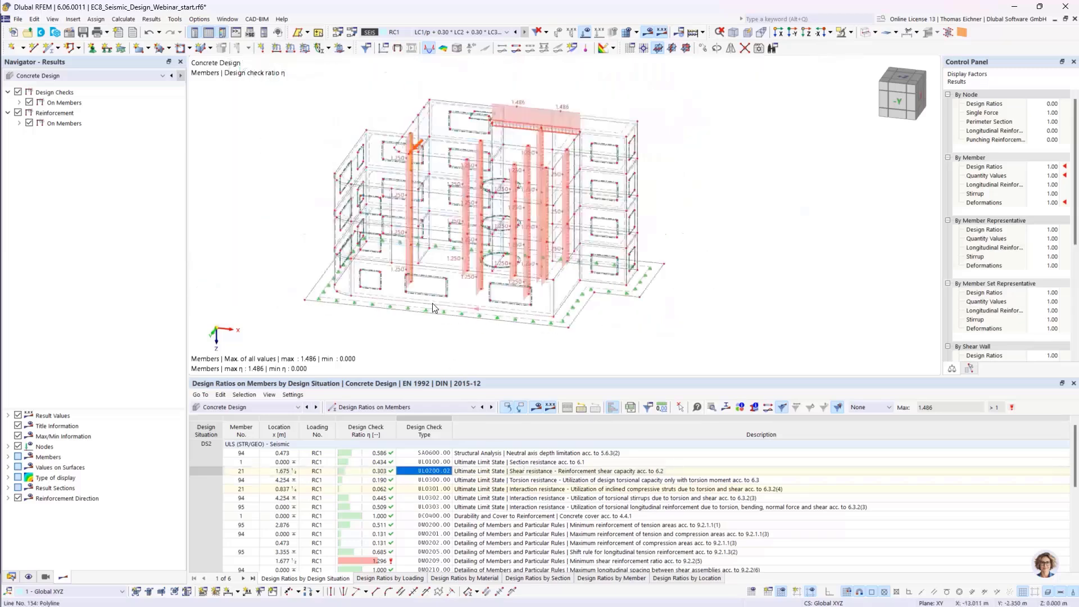
scroll(431, 302, "up", 1)
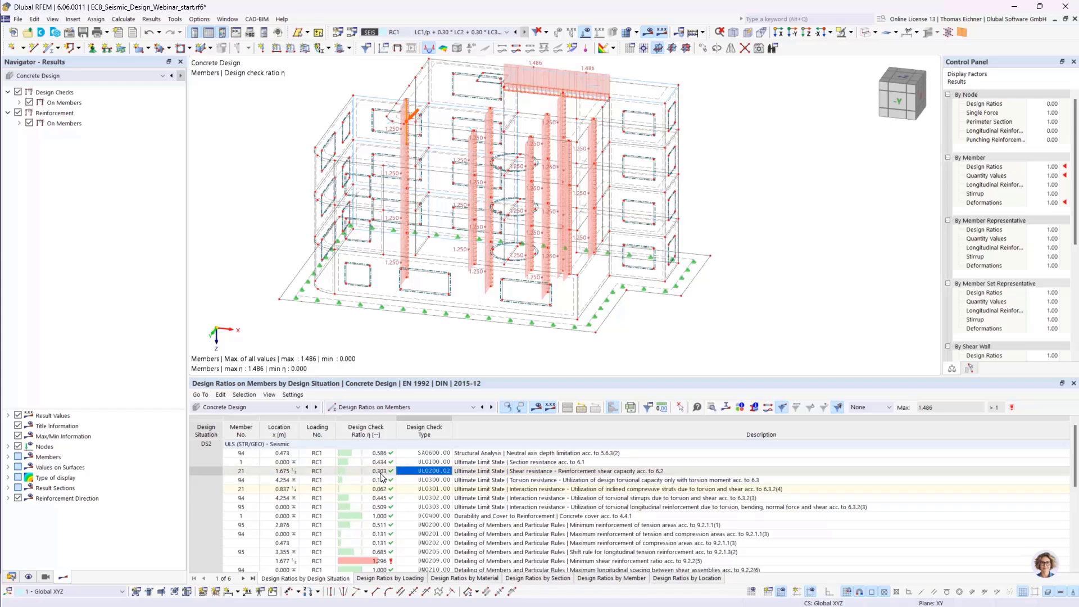
Step: Review the design check details of shear resistance check UL0200.02 for member 21, including its formulas, and close them
double_click(428, 475)
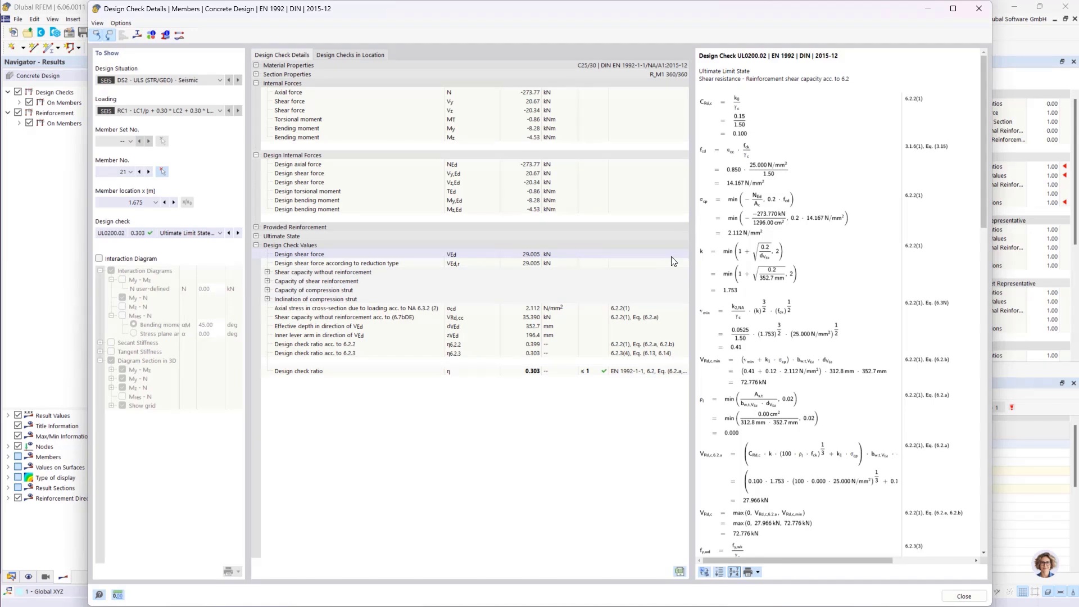
mouse_move(983, 165)
left_mouse_down()
mouse_move(980, 396)
mouse_move(984, 160)
left_mouse_up()
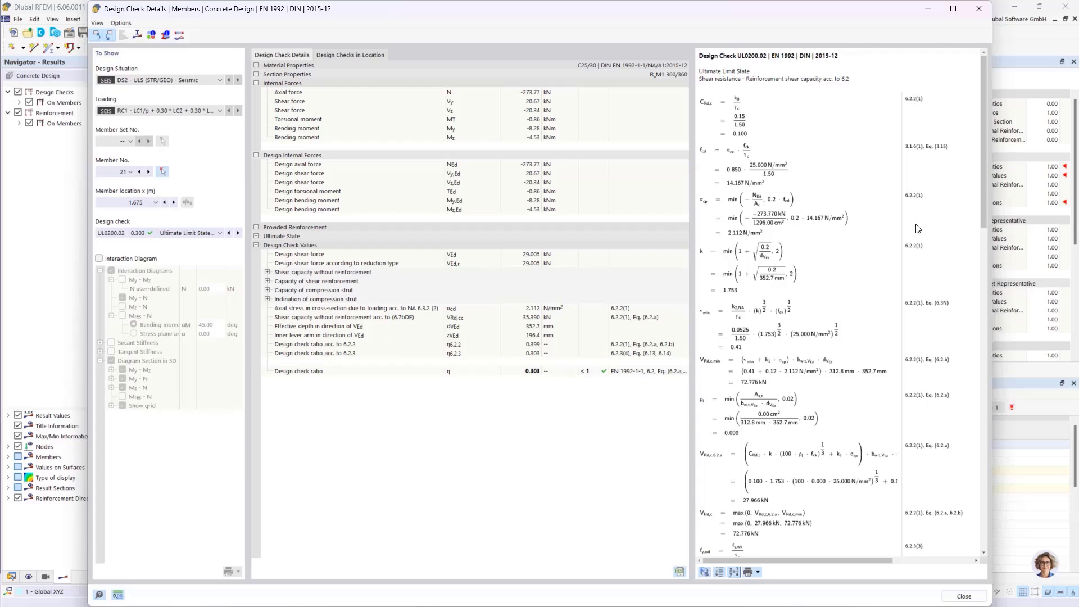
left_click(979, 9)
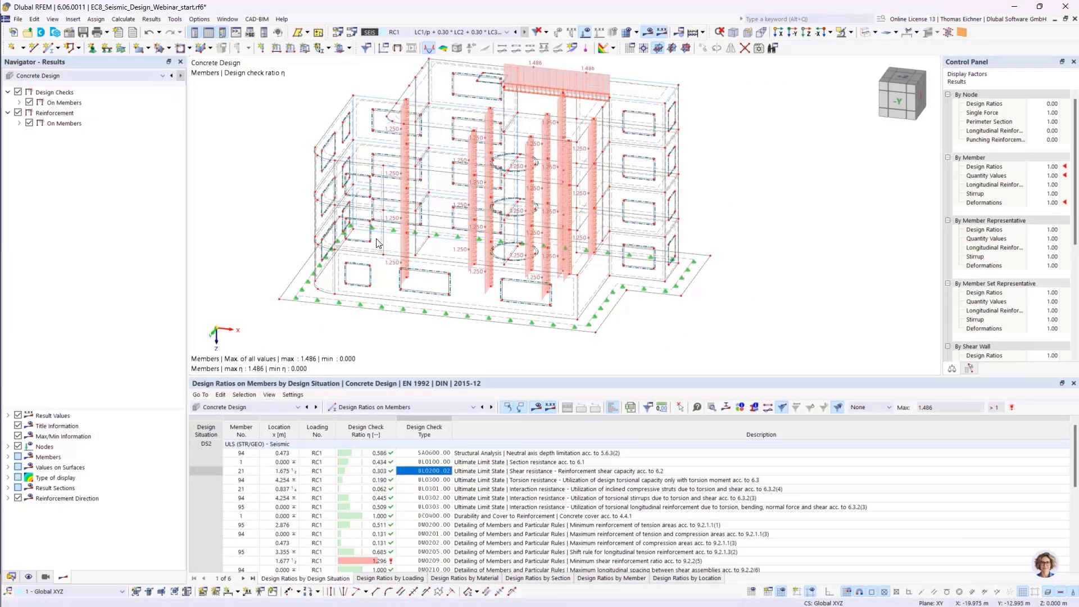
middle_click_drag(216, 218, 234, 244)
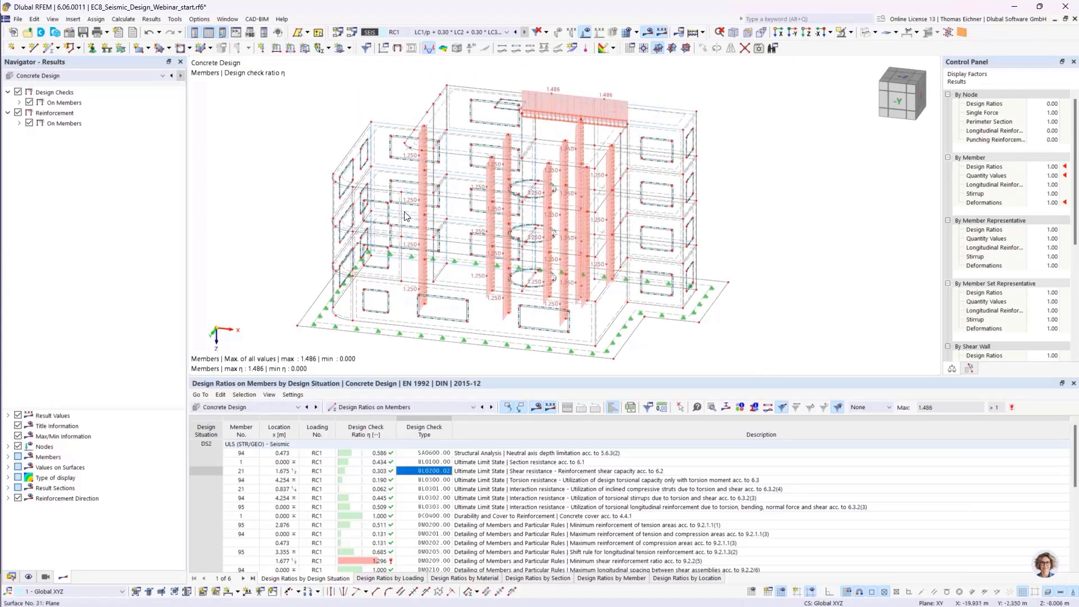
scroll(404, 215, "down", 1)
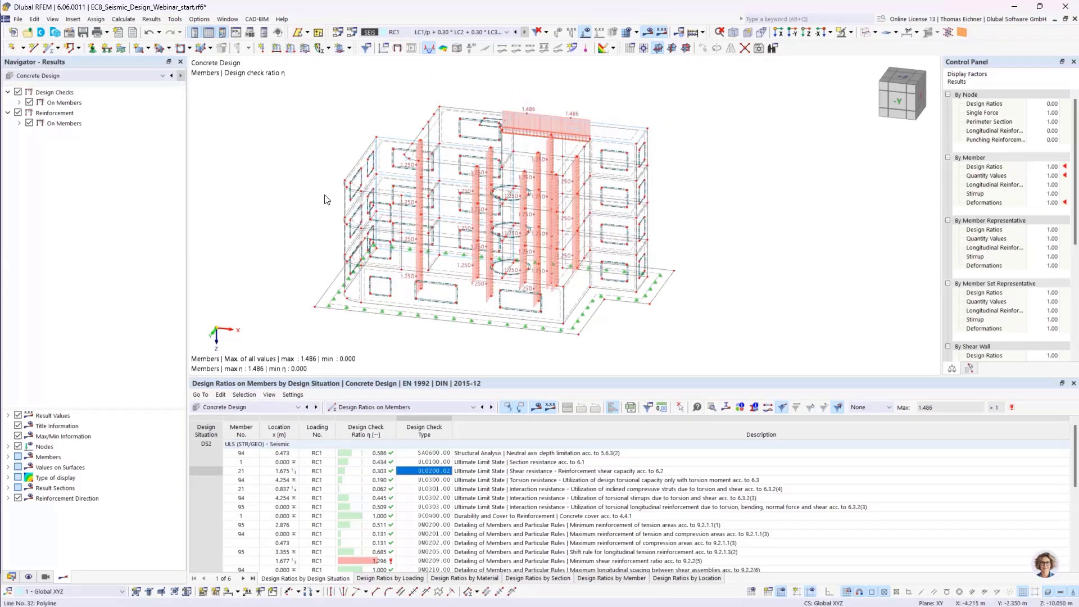
middle_click_drag(292, 201, 314, 200)
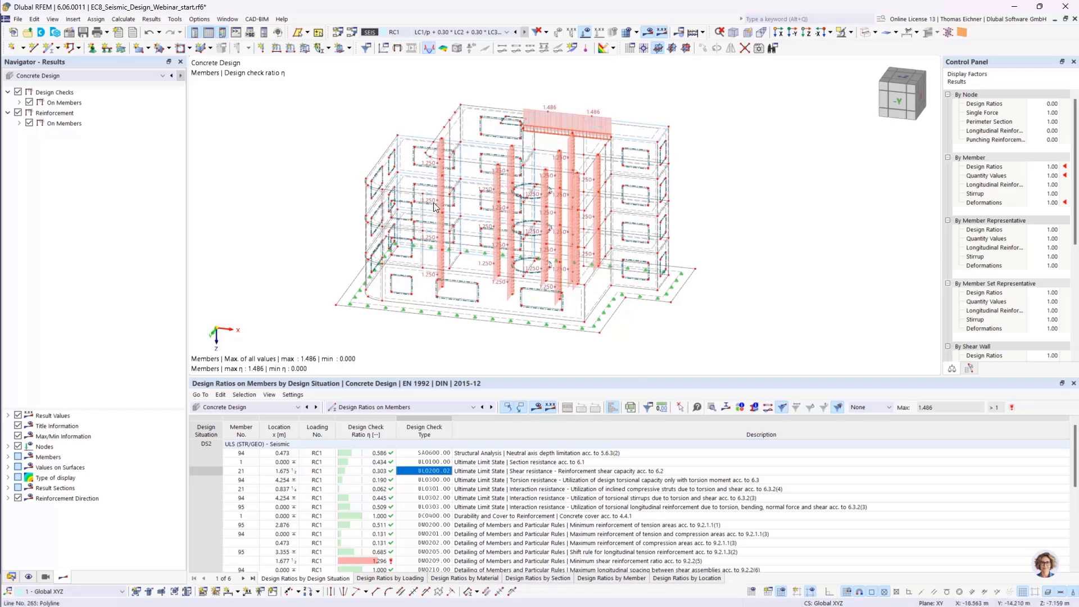
Step: Activate the Building Model add-on in the model's base data
left_click(11, 577)
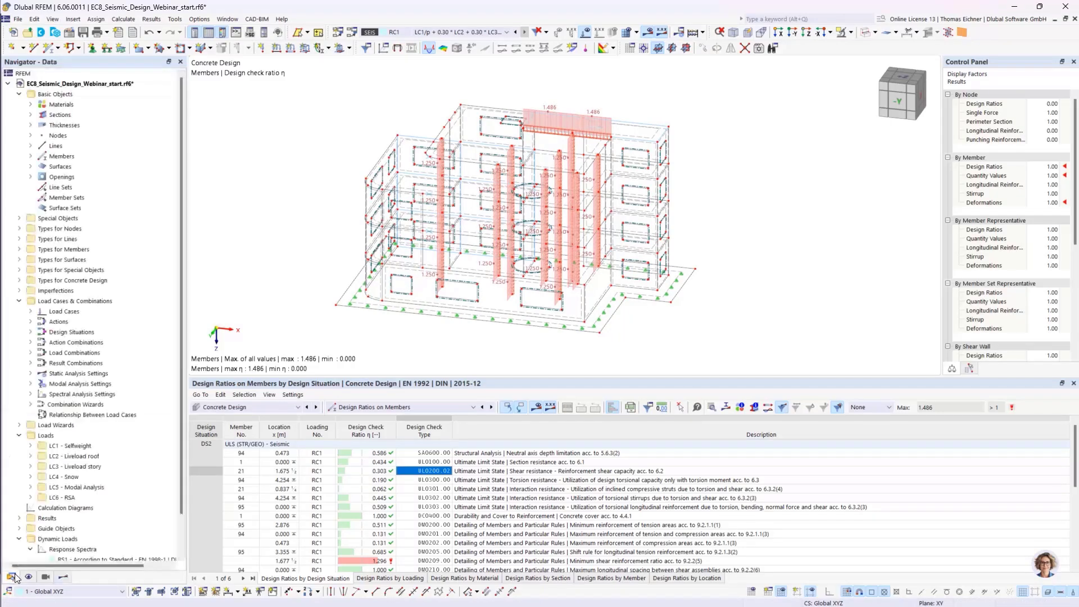
scroll(156, 309, "down", 1)
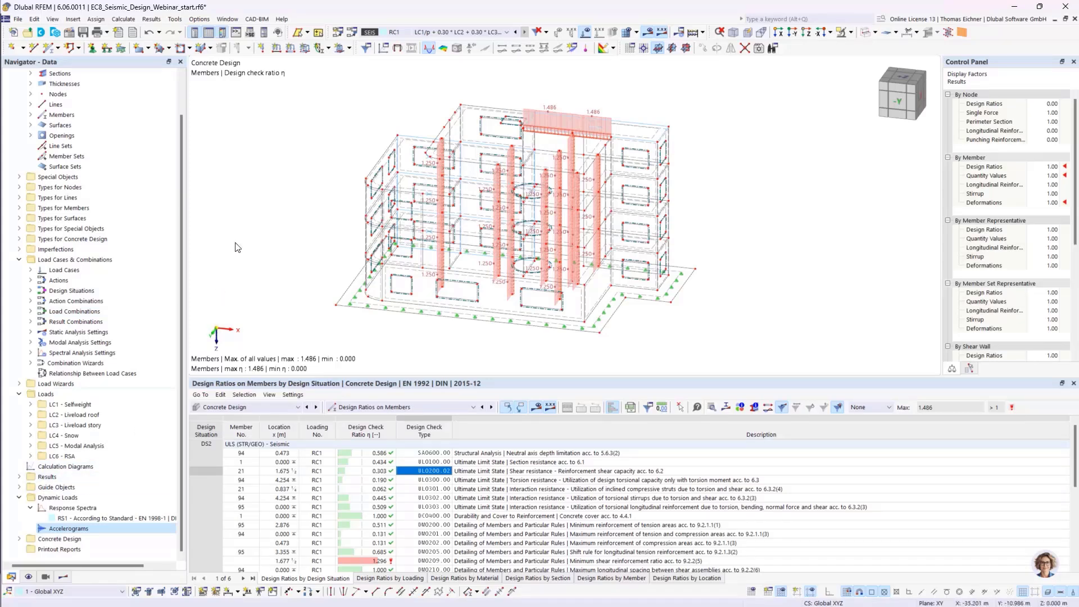
left_click(71, 36)
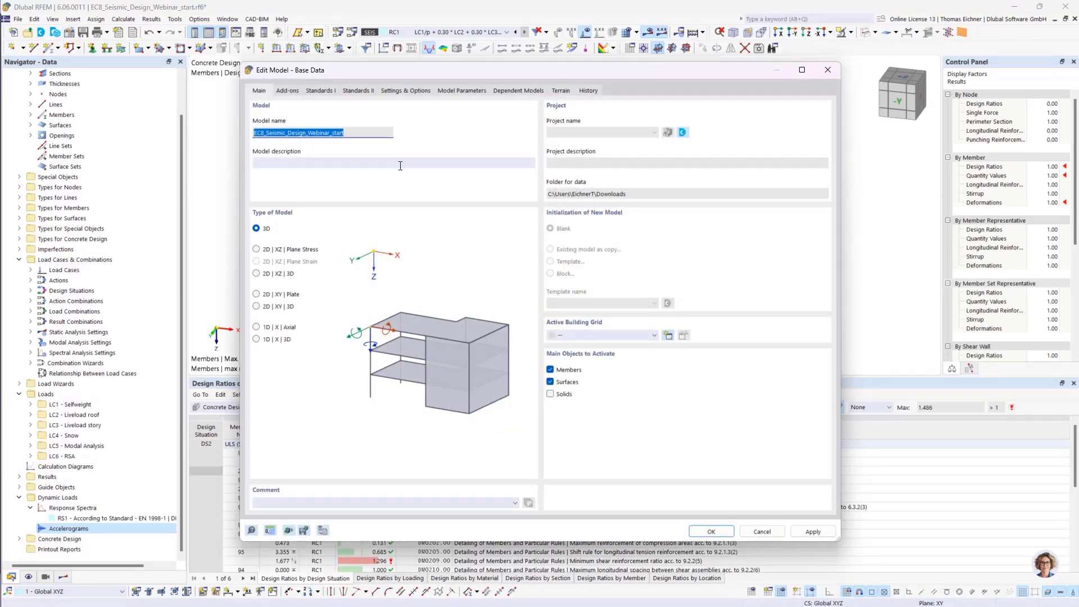
left_click(290, 92)
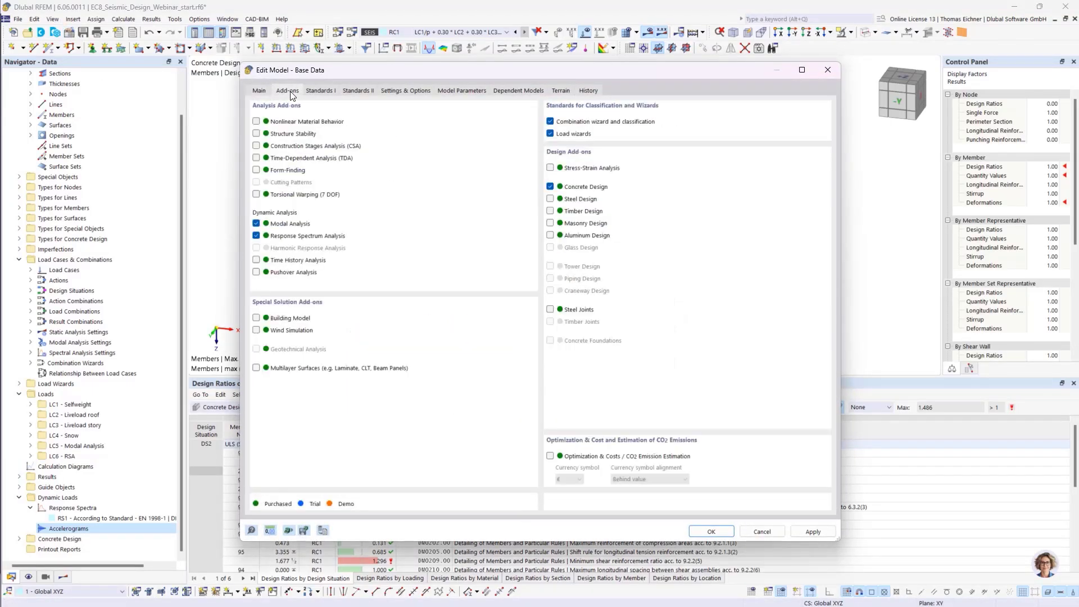
left_click(257, 319)
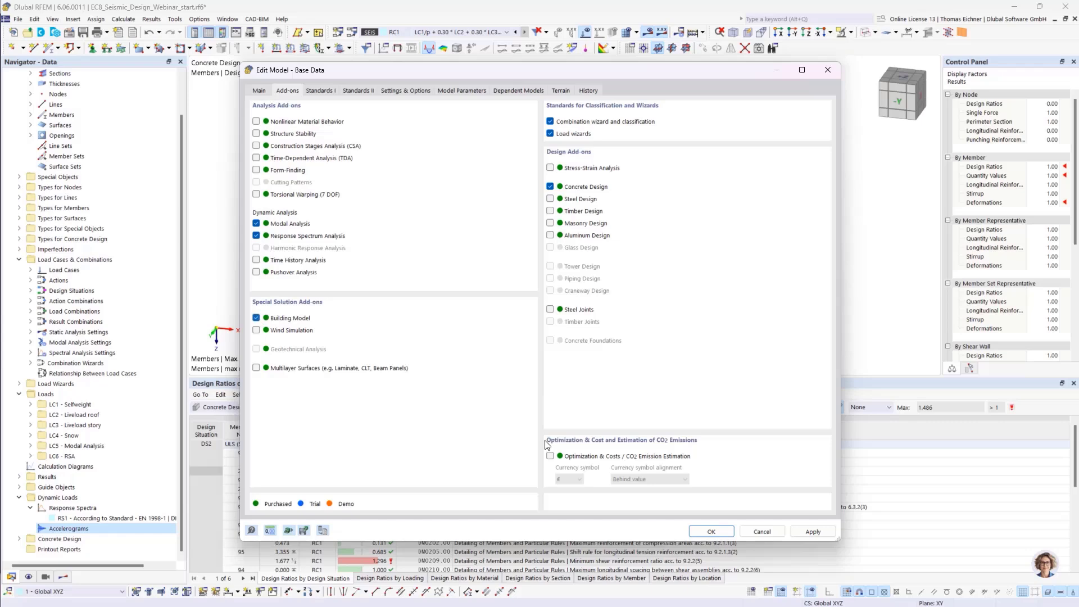
left_click(711, 531)
Step: Define four building stories in the building model, each 3.350 m high, with the uppermost at Ztop -13.400 m
left_click(19, 538)
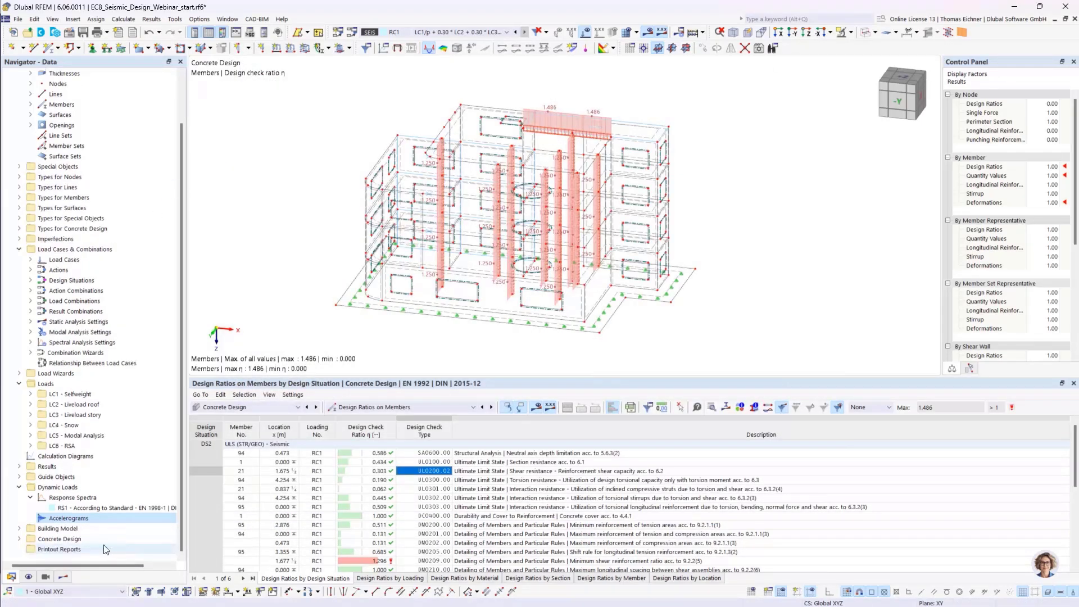
scroll(78, 510, "down", 2)
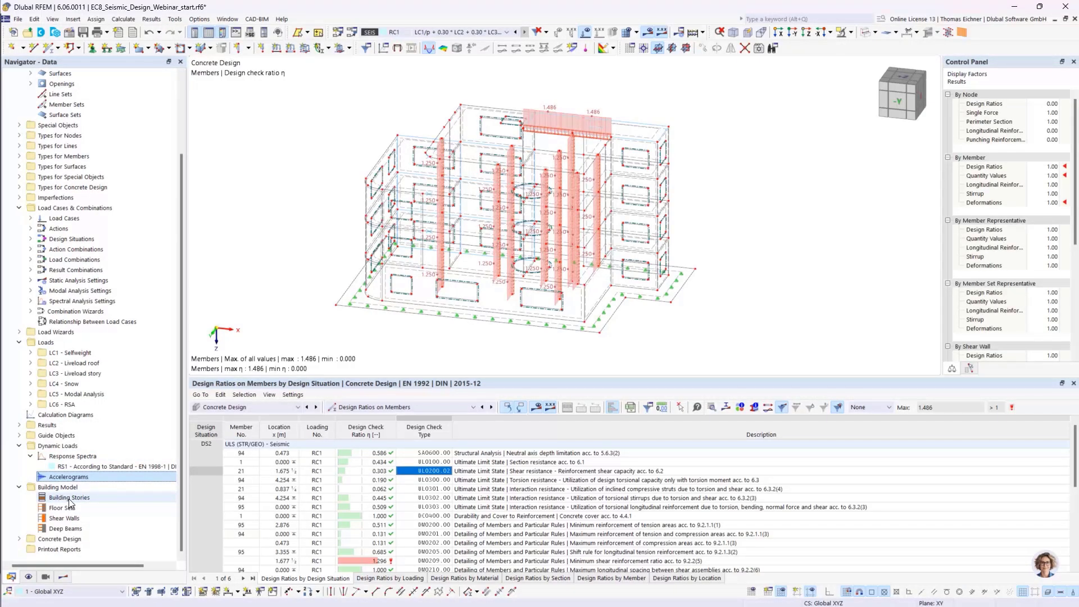
double_click(69, 498)
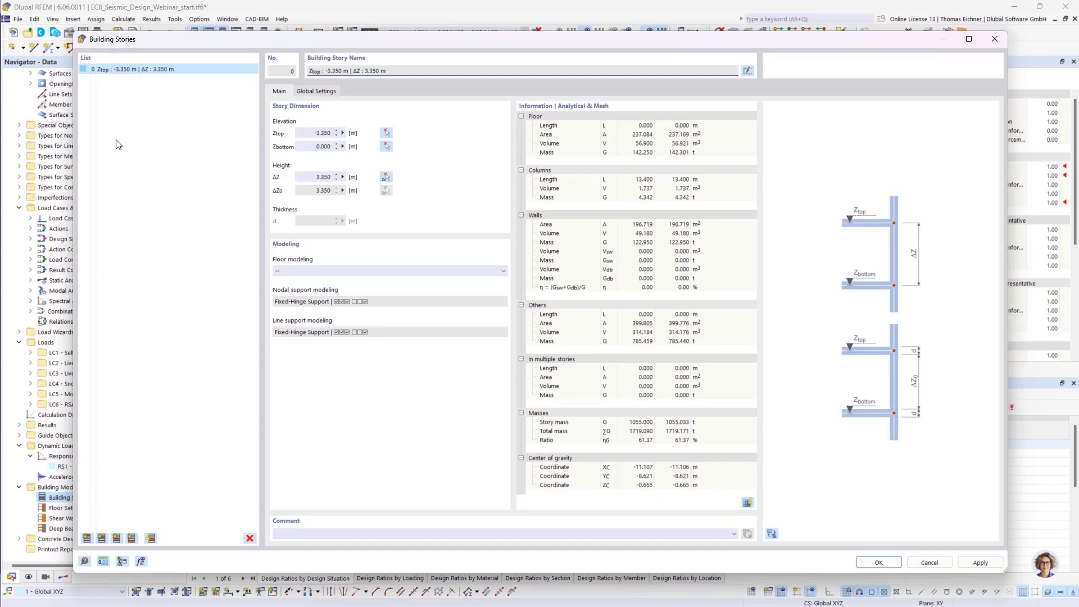
left_click_drag(175, 39, 256, 341)
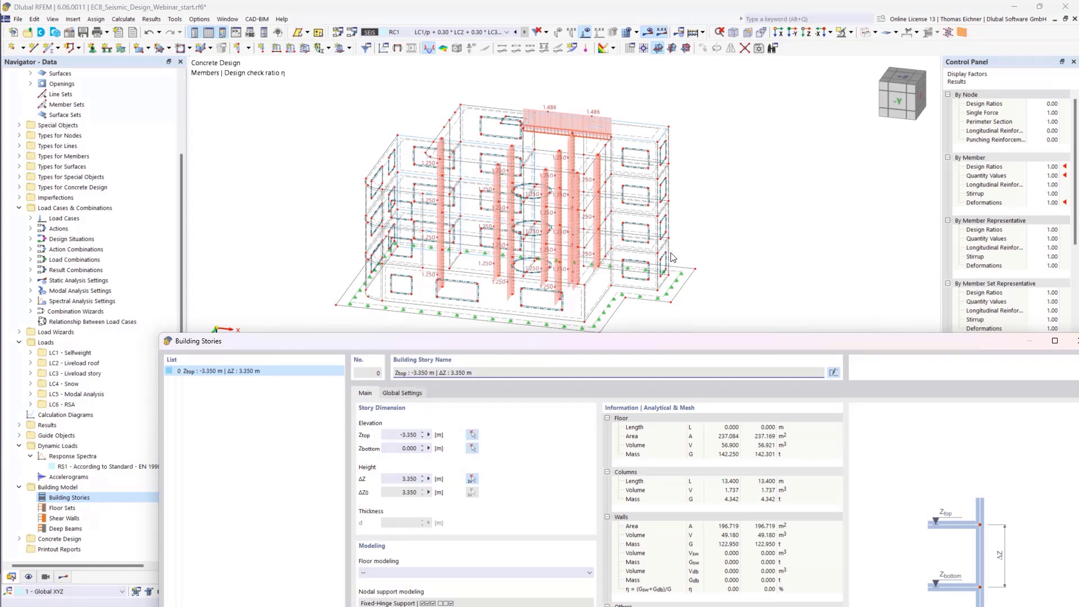
left_click_drag(591, 340, 508, 386)
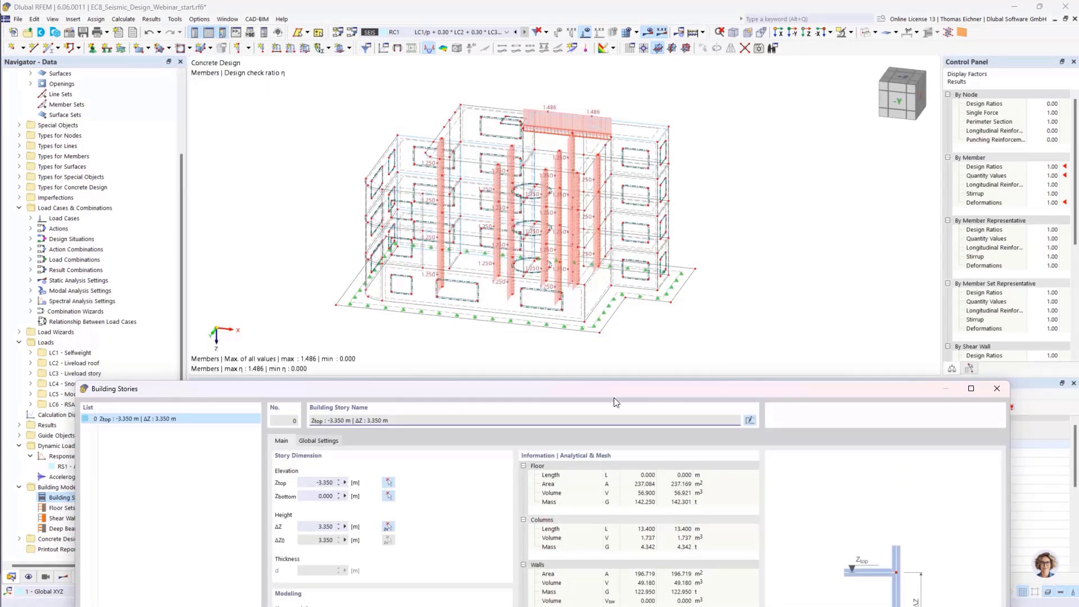
left_click_drag(564, 390, 591, 50)
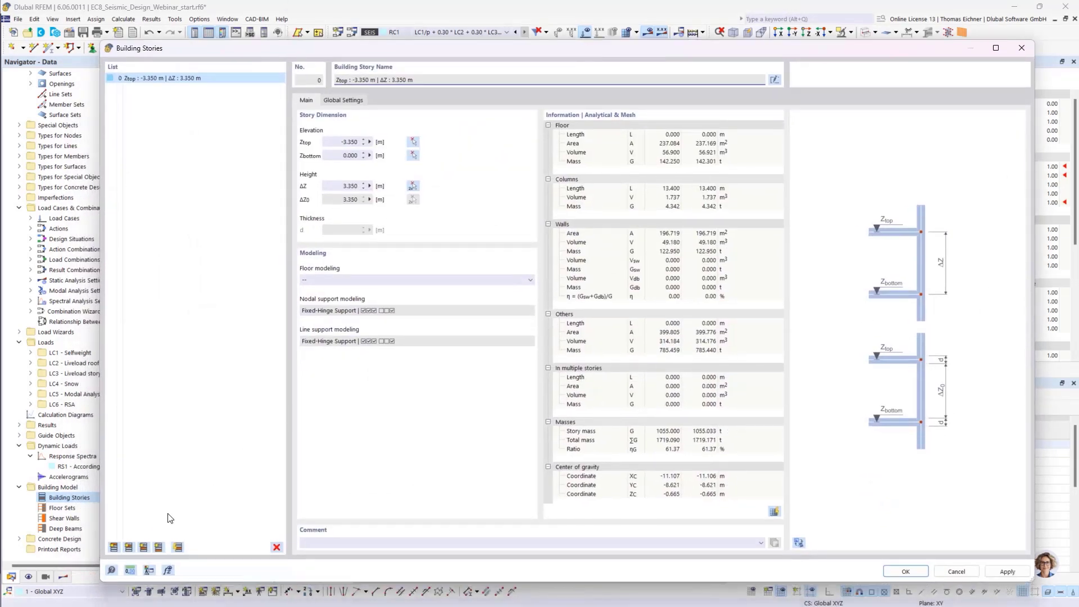
left_click(114, 547)
left_click(113, 547)
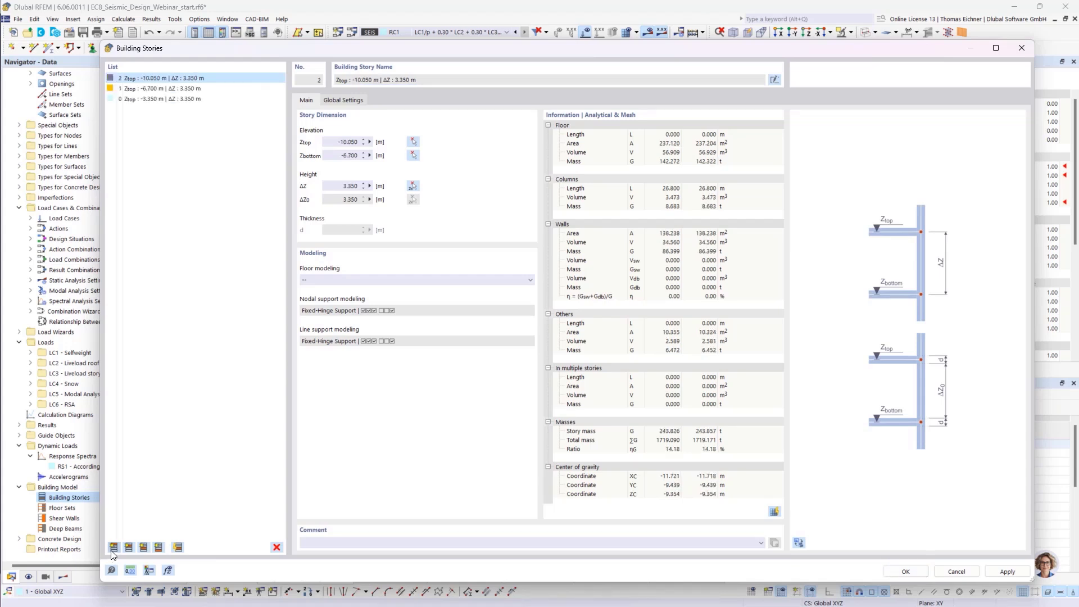
left_click(114, 547)
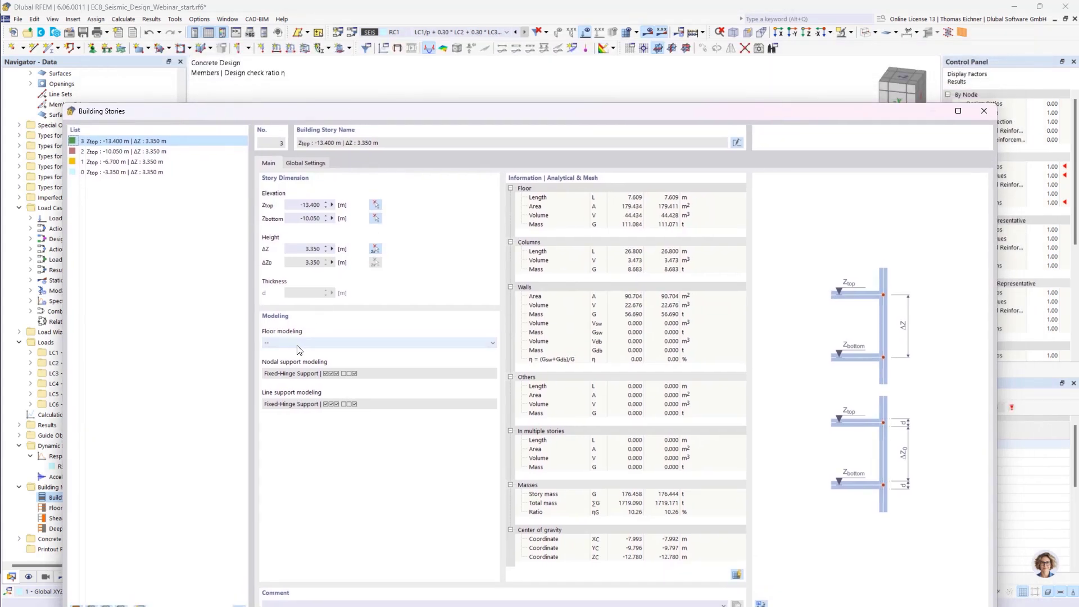
Step: Review the floor modeling options for the top story, leave floor modeling unset, and confirm the building stories
left_click(297, 344)
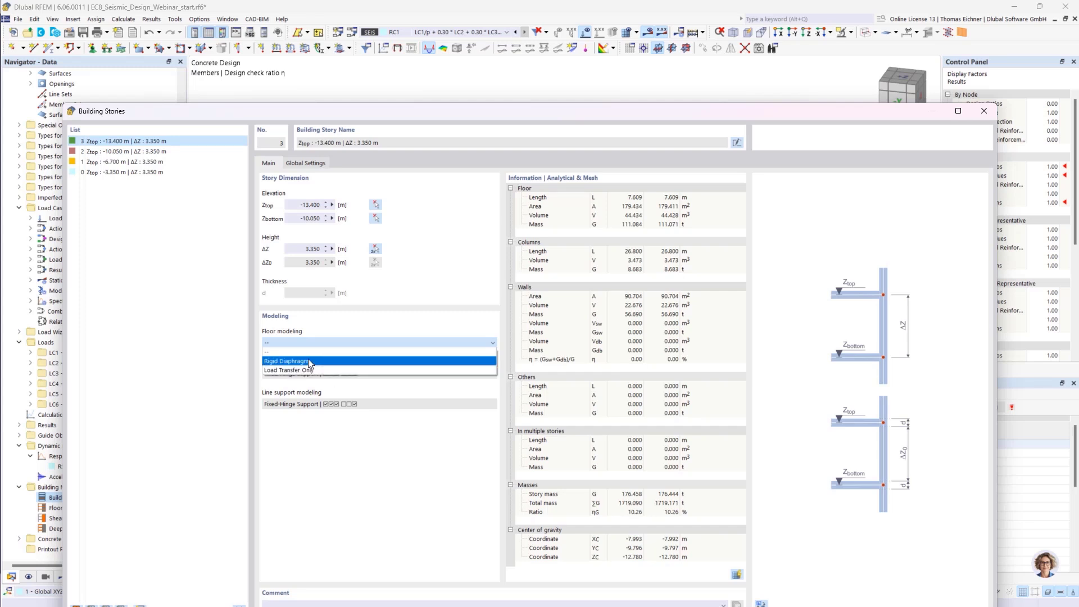
left_click(289, 346)
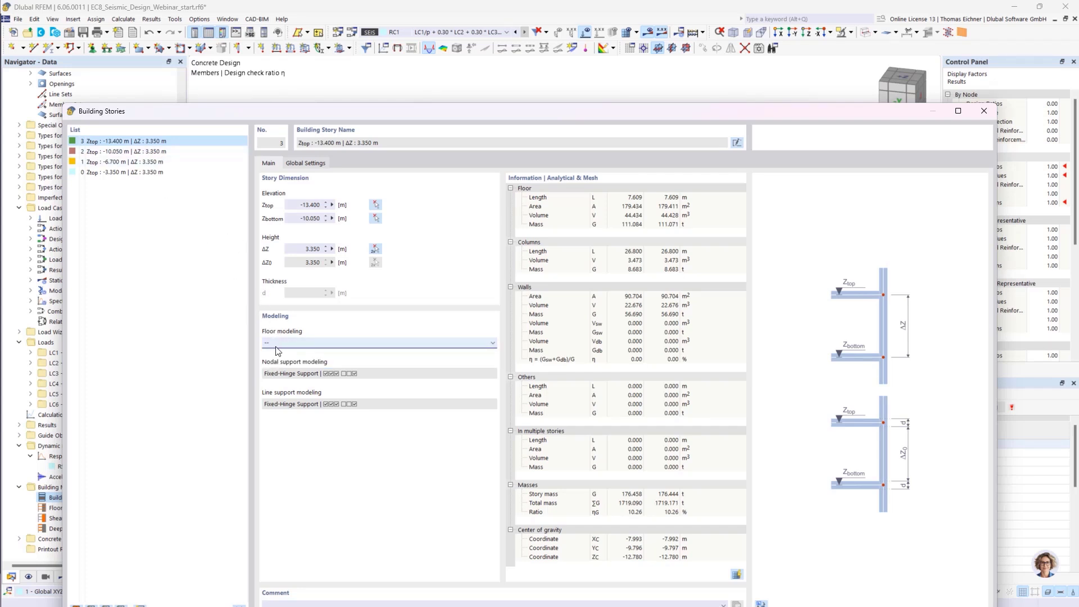
left_click_drag(275, 118, 269, 68)
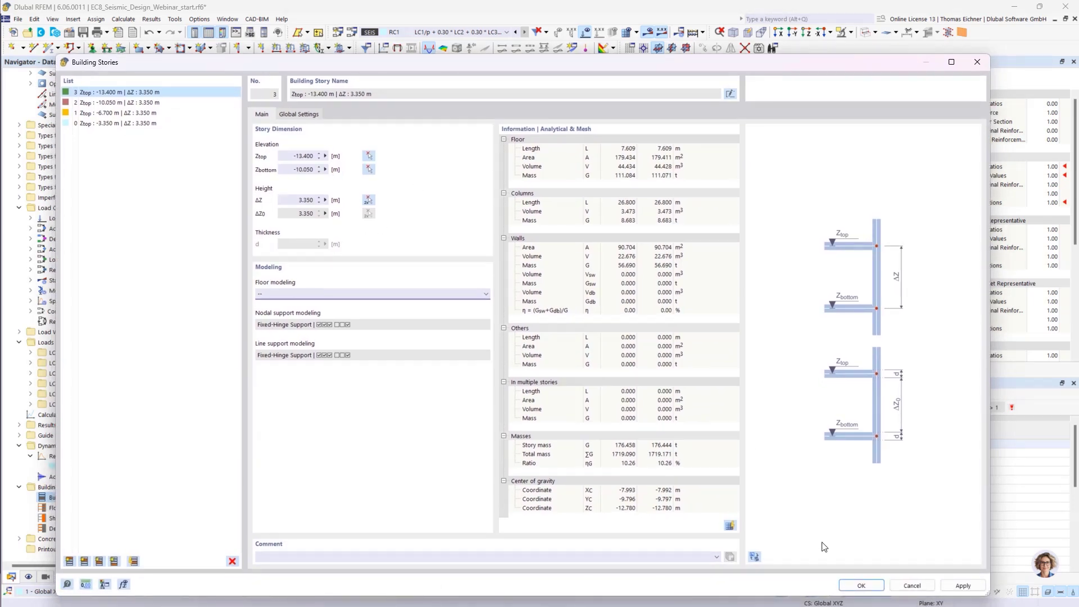
left_click(860, 585)
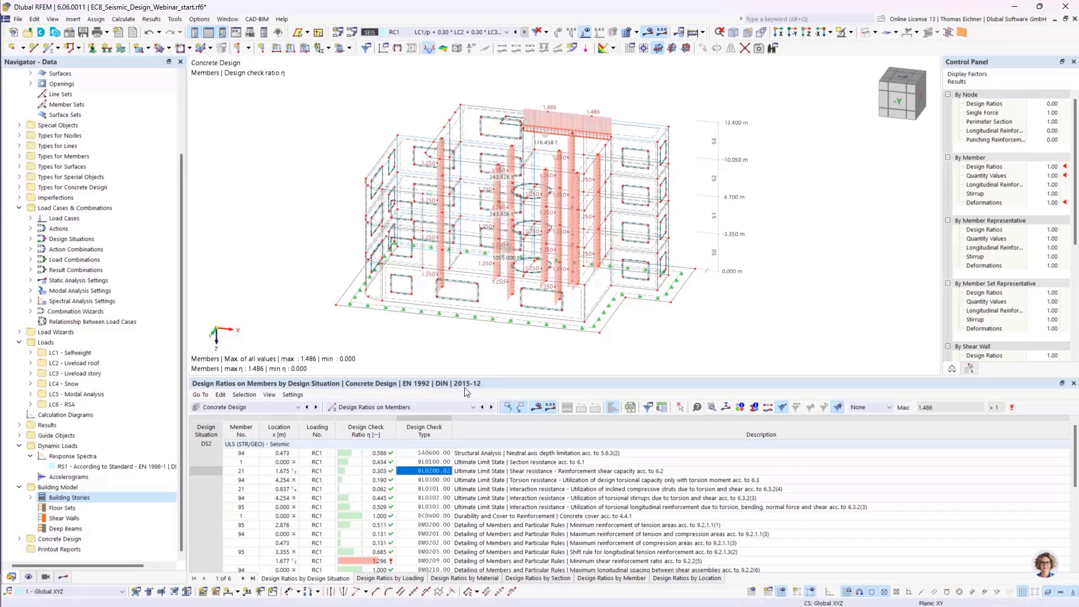
Step: Show the static analysis results by stories for LC1 - Selfweight and locate story 1's resultant story force in the model
left_click(272, 407)
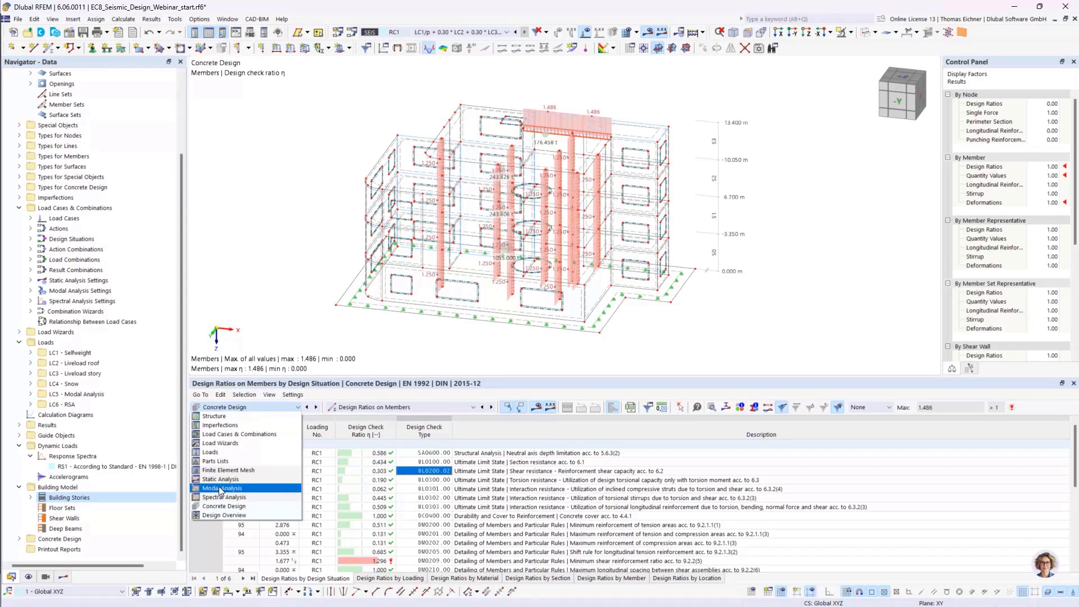
left_click(220, 480)
left_click(346, 409)
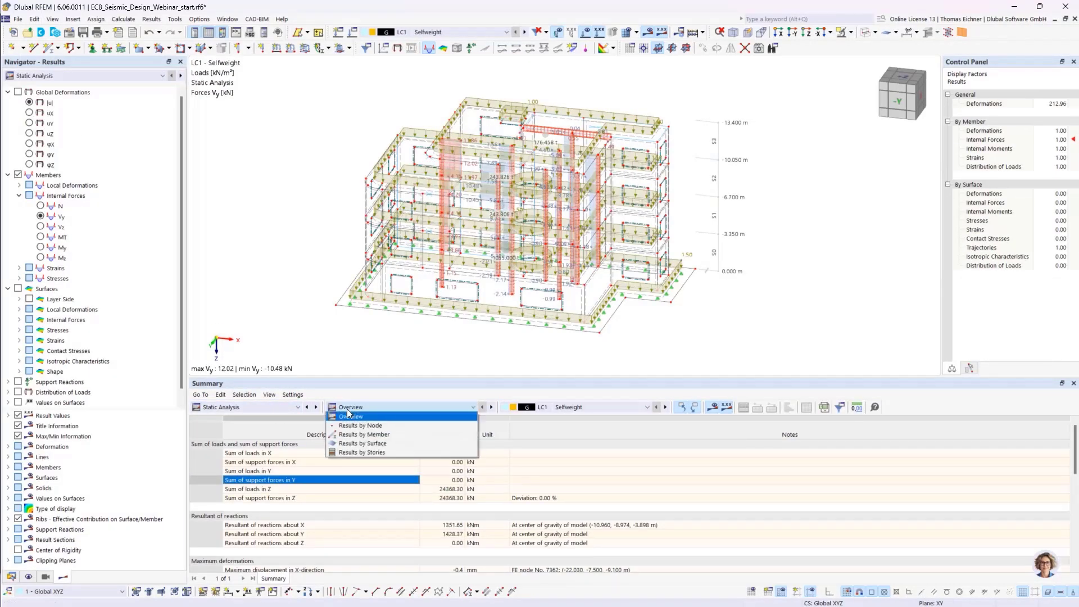
left_click(351, 446)
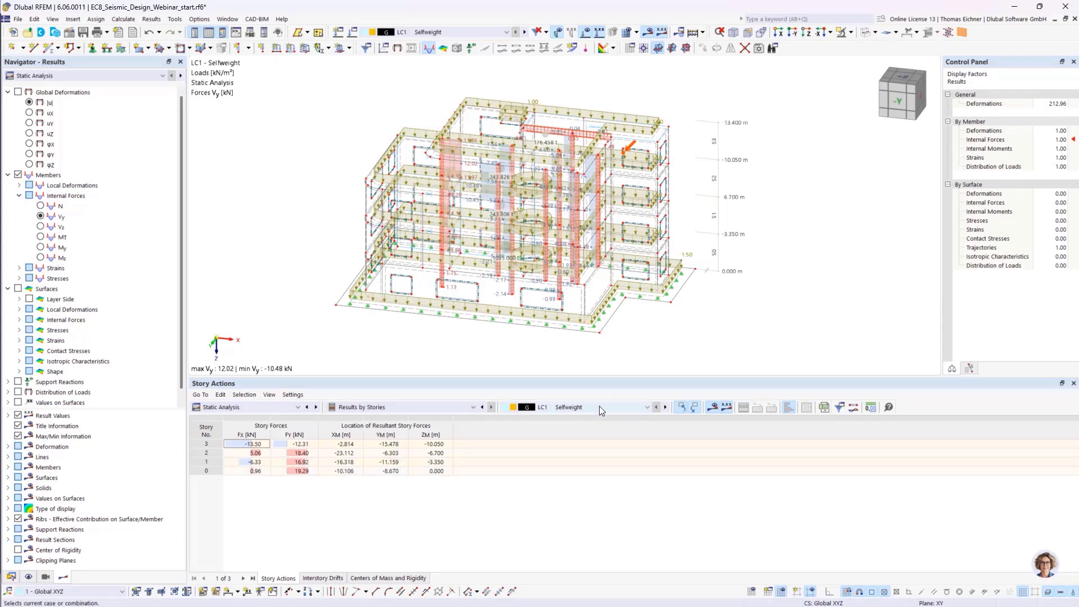
left_click(494, 462)
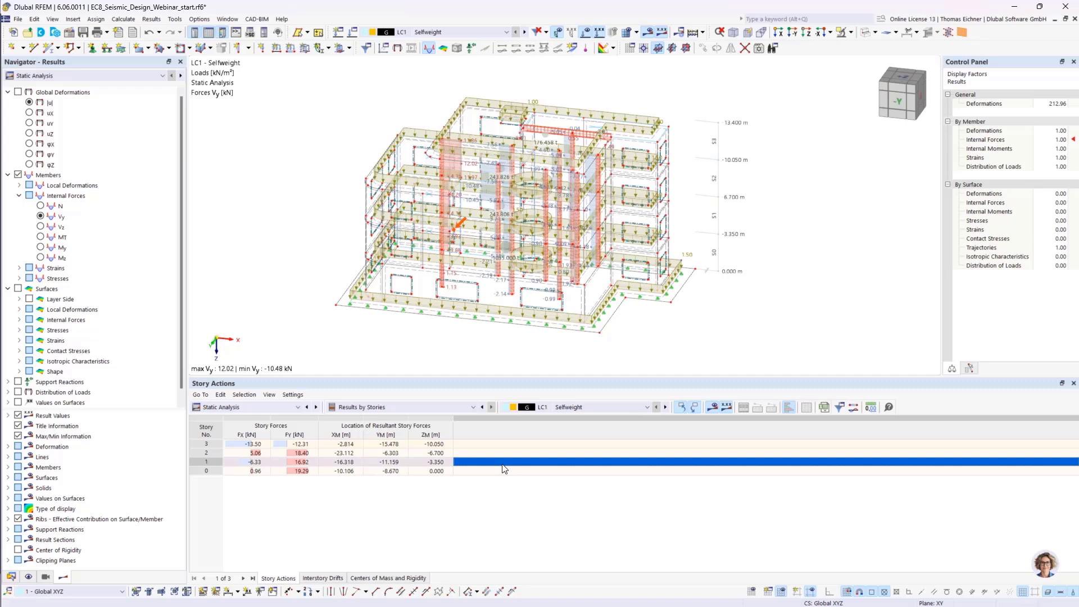
left_click(371, 407)
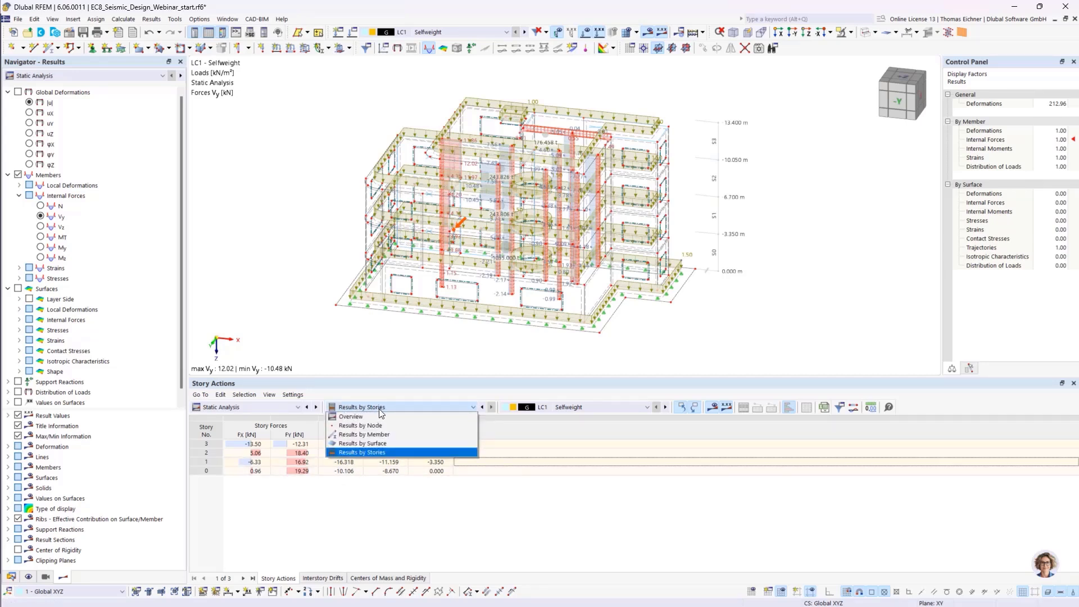
left_click(380, 410)
Step: Review the spectral analysis results by stories for LC6 - RSA, covering story actions, interstory drifts, and centers of mass and rigidity
left_click(271, 411)
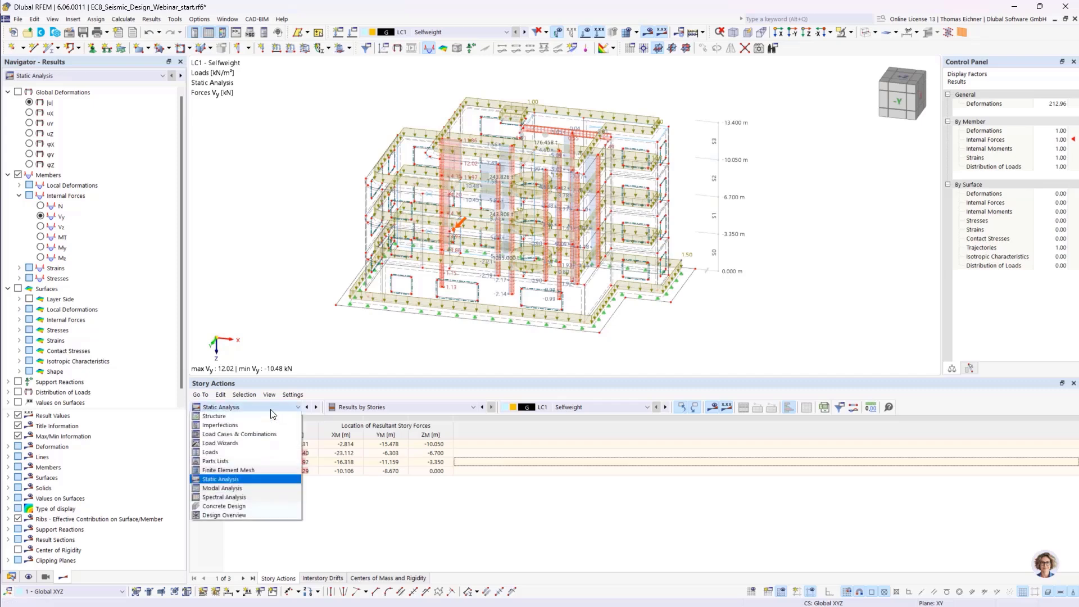
left_click(239, 497)
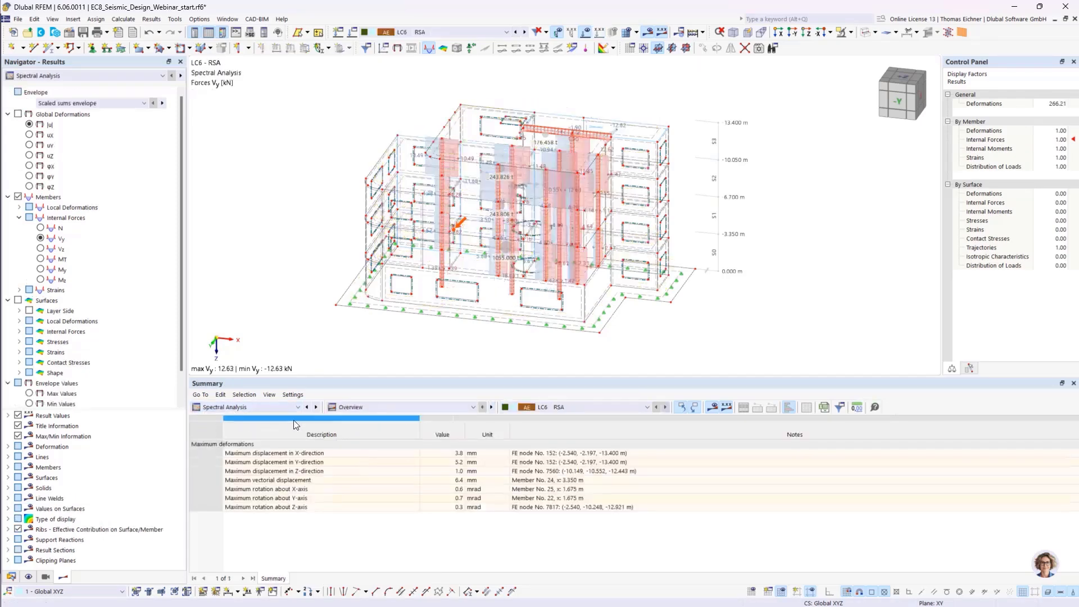
left_click(356, 406)
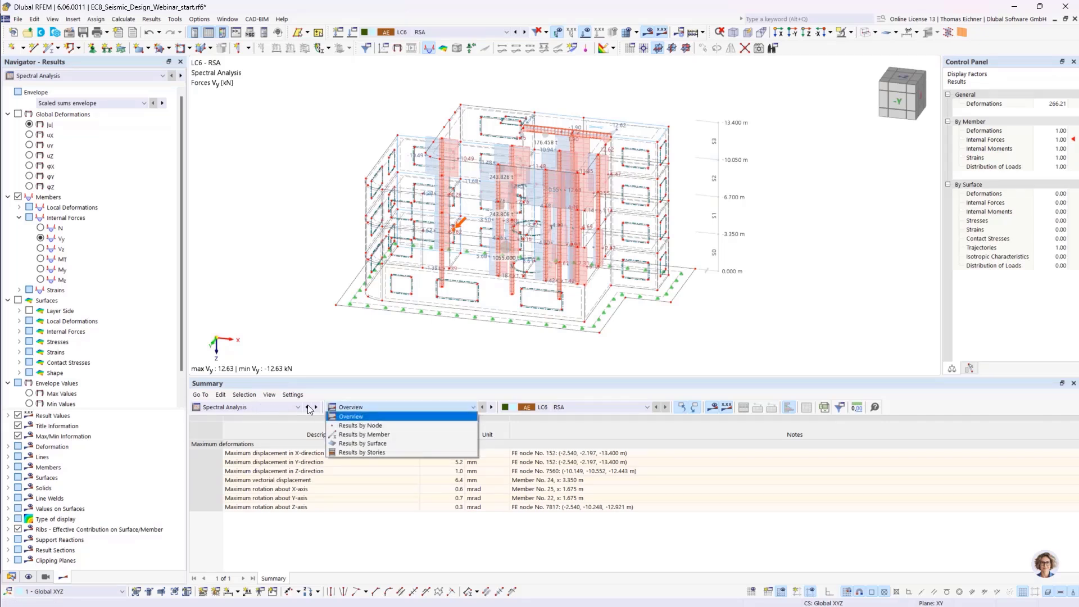
left_click(361, 452)
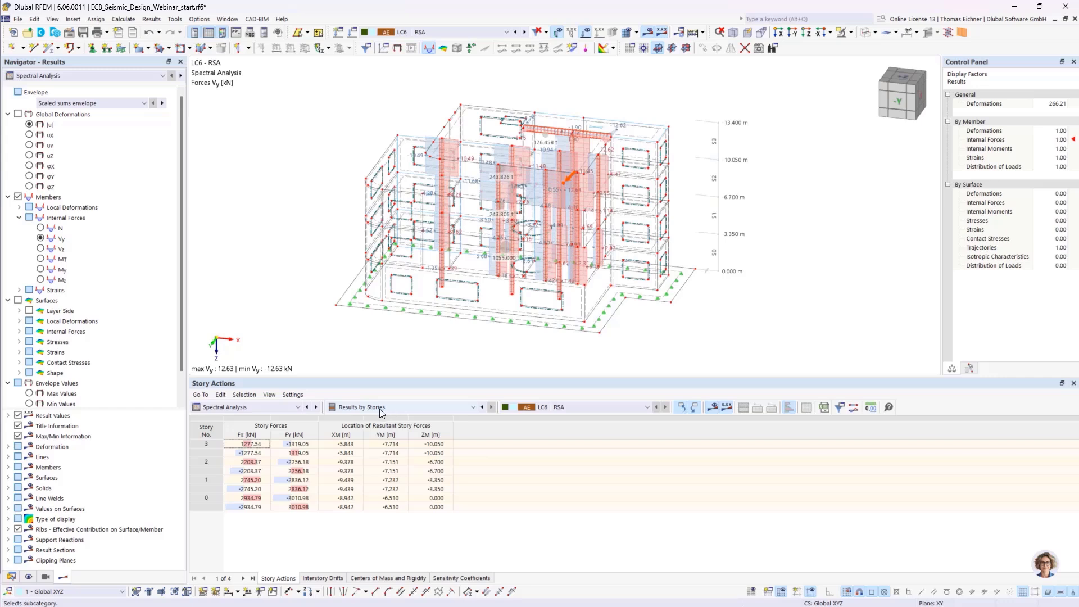
left_click(344, 444)
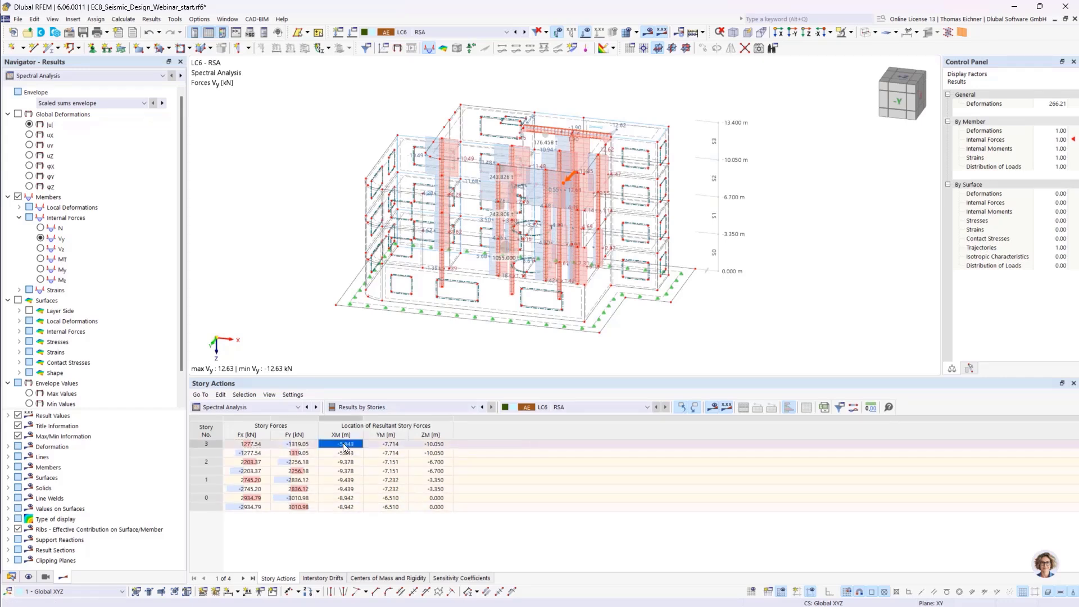
left_click(329, 577)
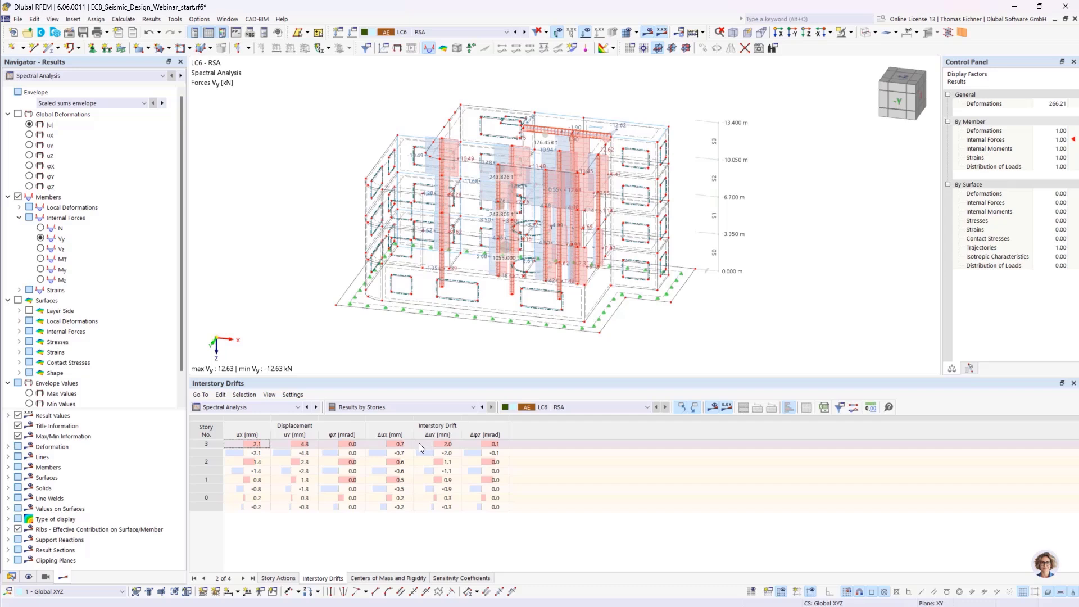
left_click(377, 578)
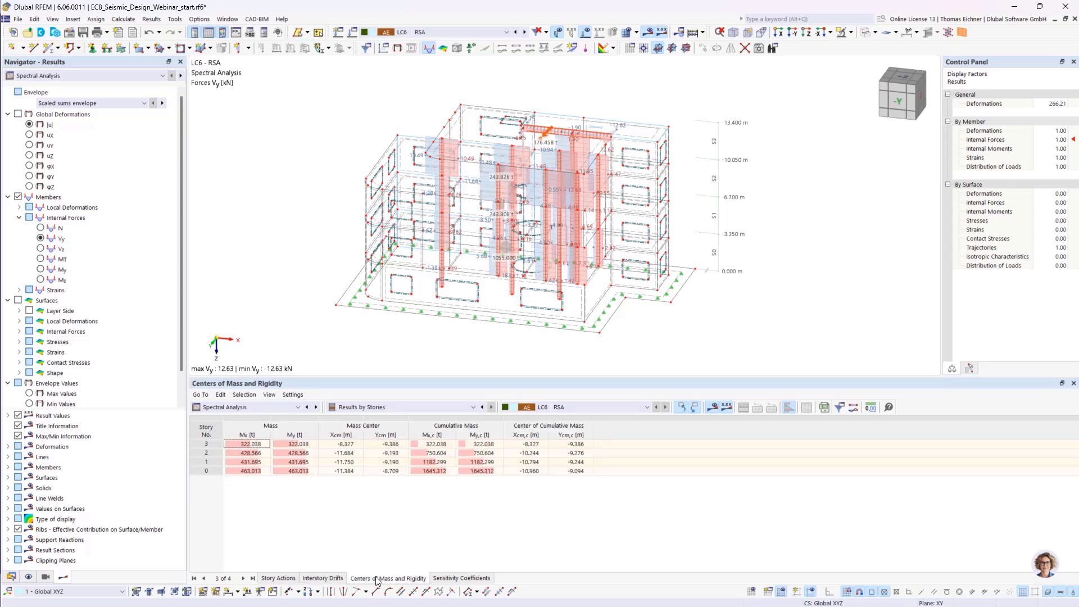
Step: Examine the sensitivity coefficients of all stories for LC6 - RSA, highlighting the X-direction values
left_click(458, 578)
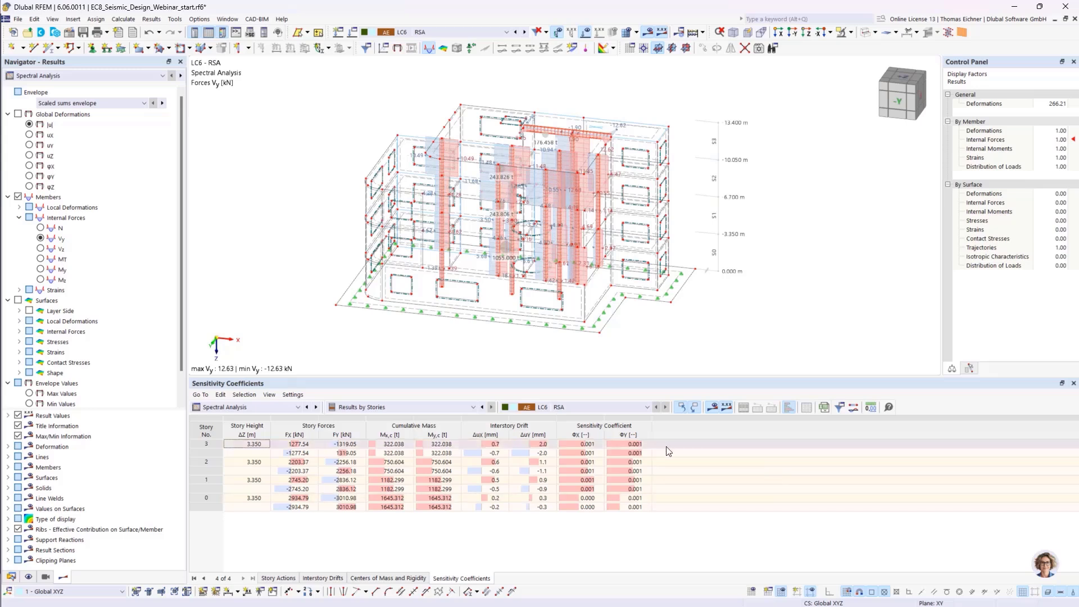
left_click_drag(599, 444, 589, 509)
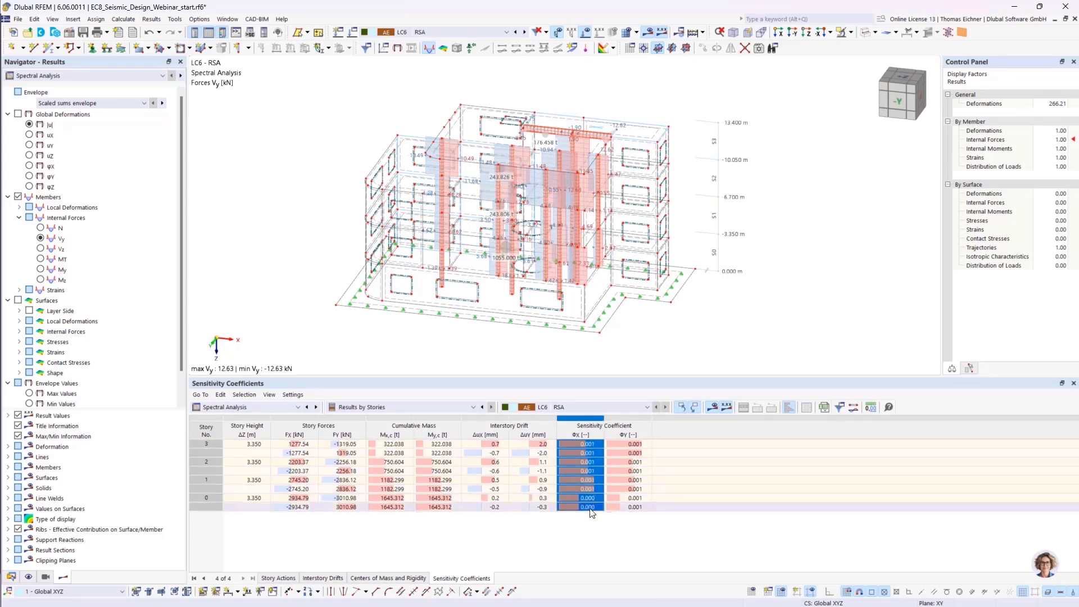
left_click(586, 518)
left_click_drag(578, 442, 580, 508)
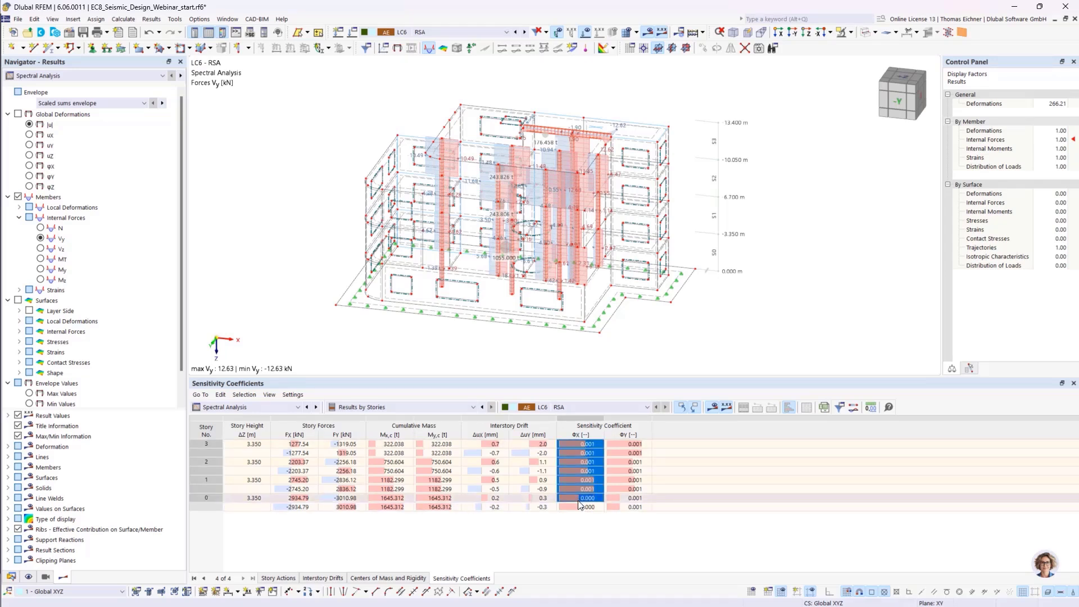
left_click(581, 520)
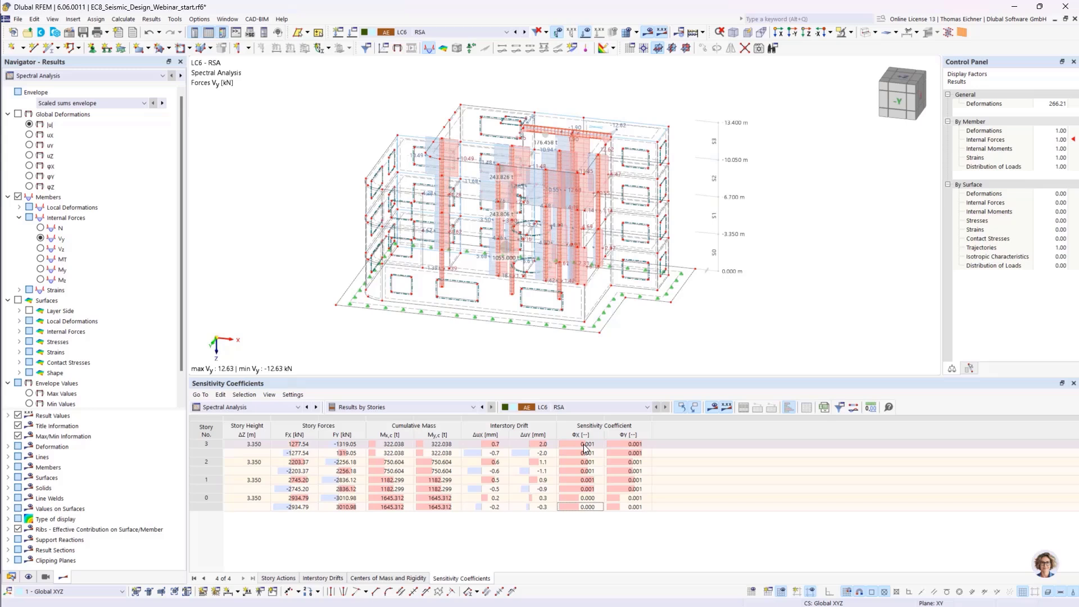
left_click_drag(583, 444, 584, 507)
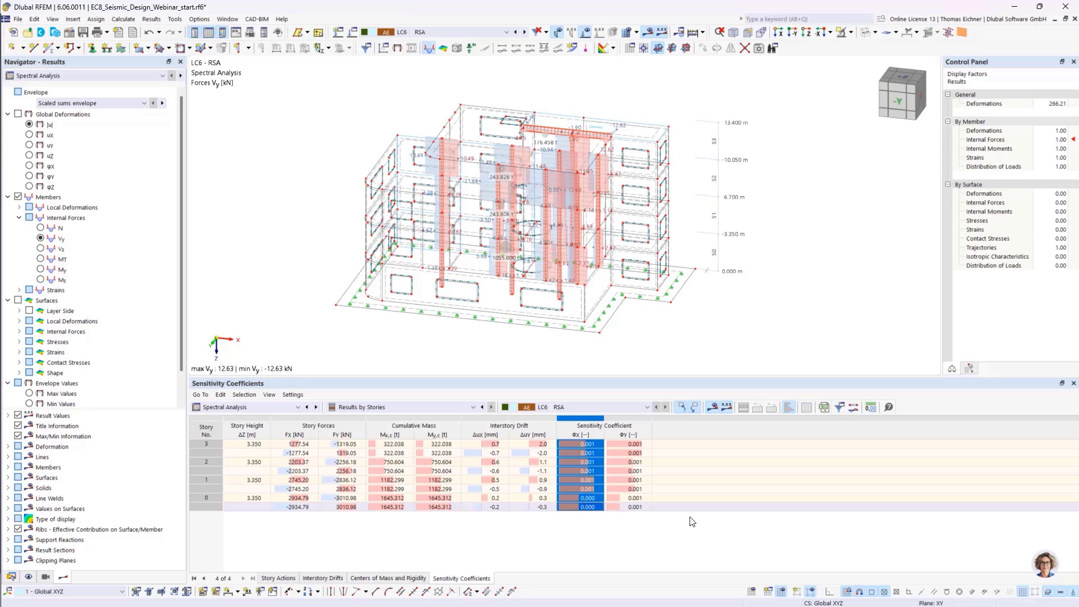
scroll(106, 315, "down", 1)
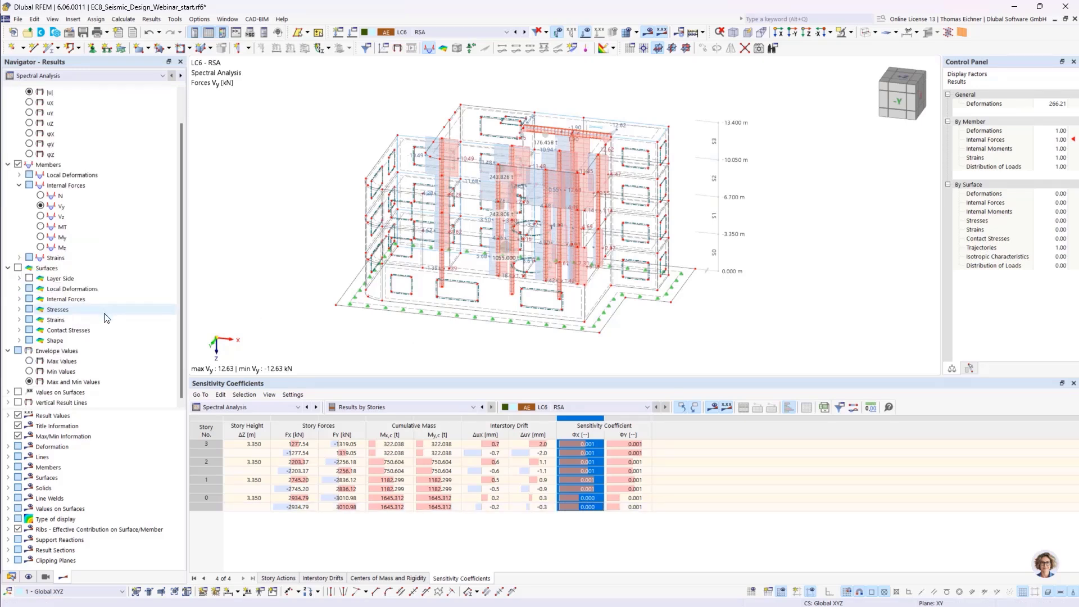
left_click(482, 540)
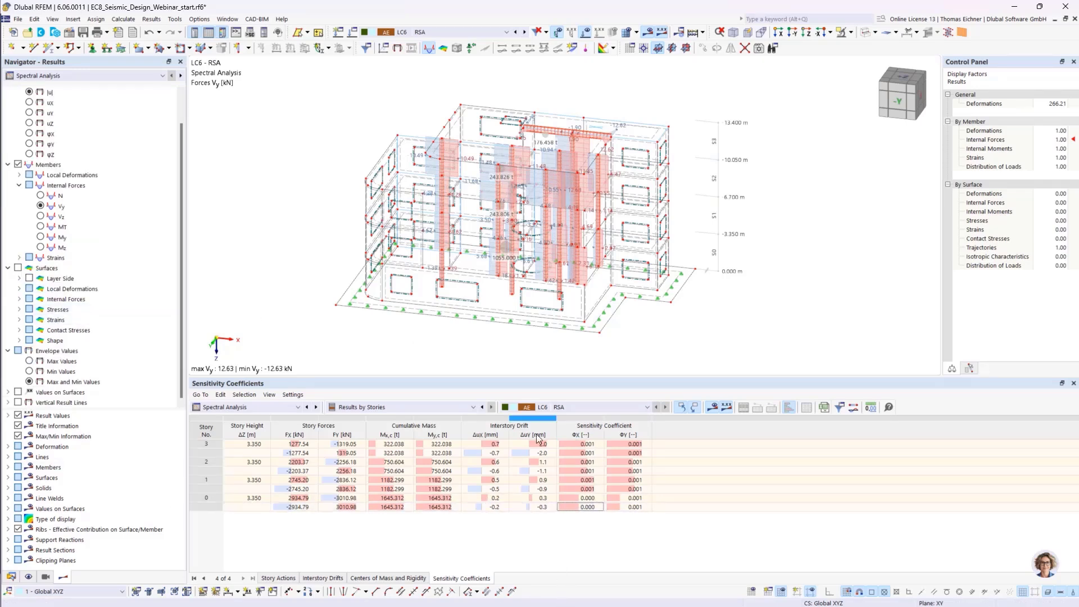
Step: Create a new shear wall in the building model and begin picking its surfaces graphically
left_click(12, 576)
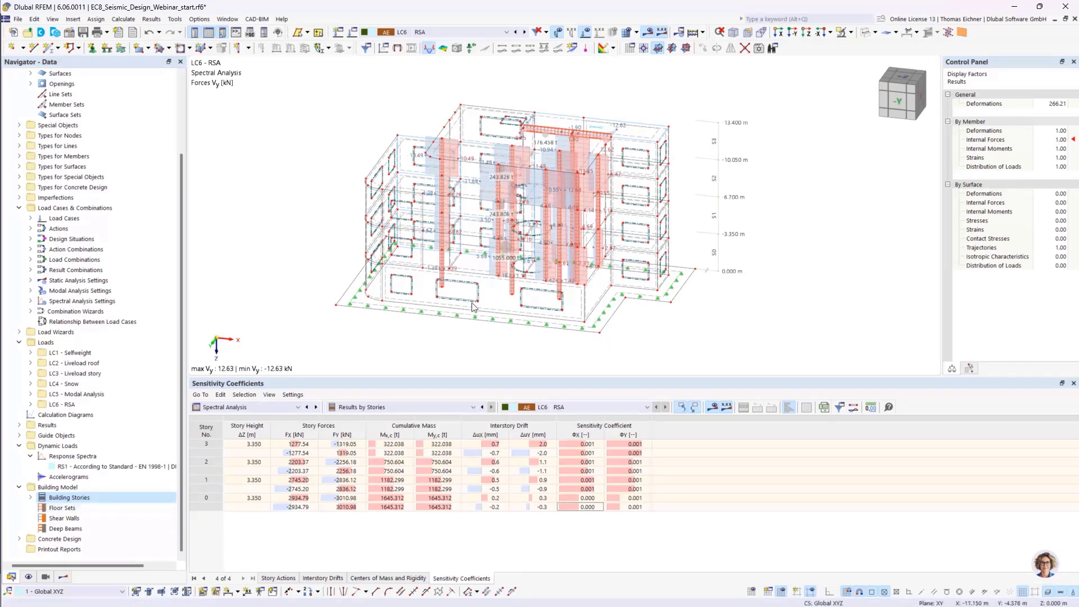
middle_click_drag(472, 306, 428, 187, "ctrl")
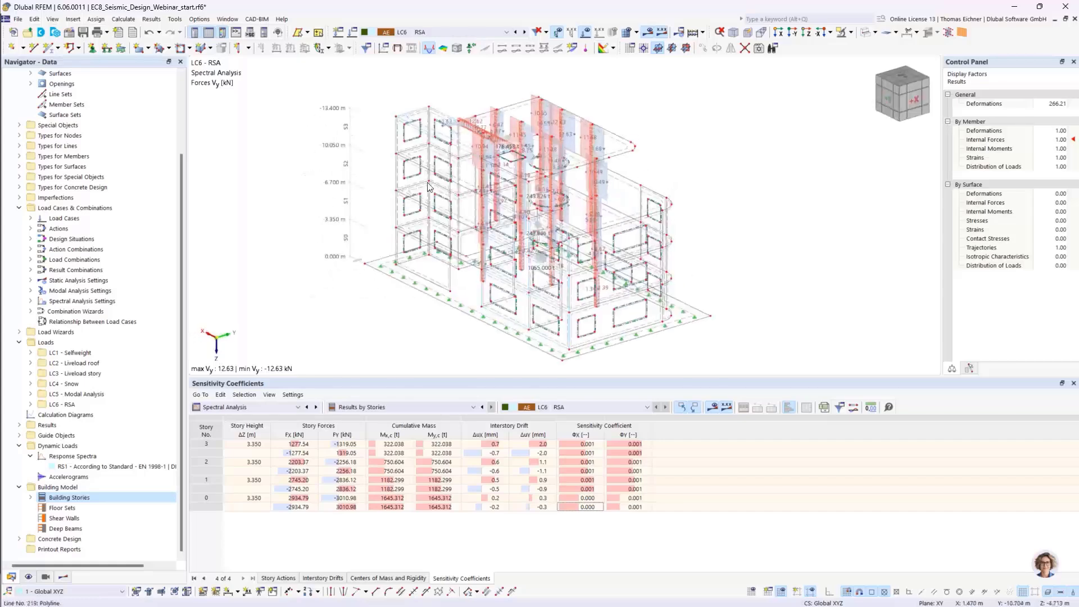
double_click(82, 516)
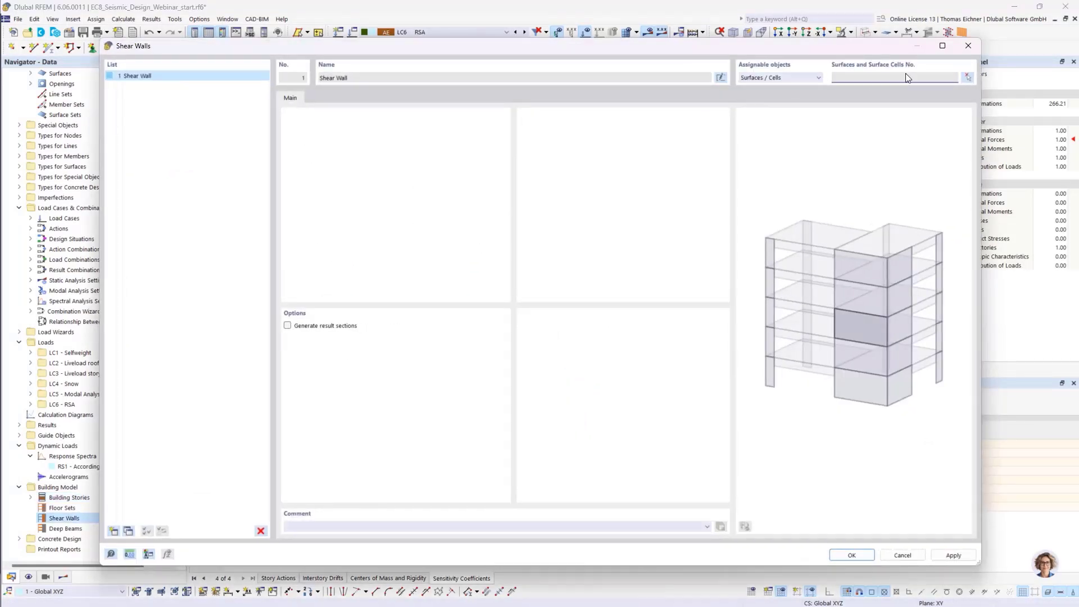
left_click_drag(770, 55, 828, 69)
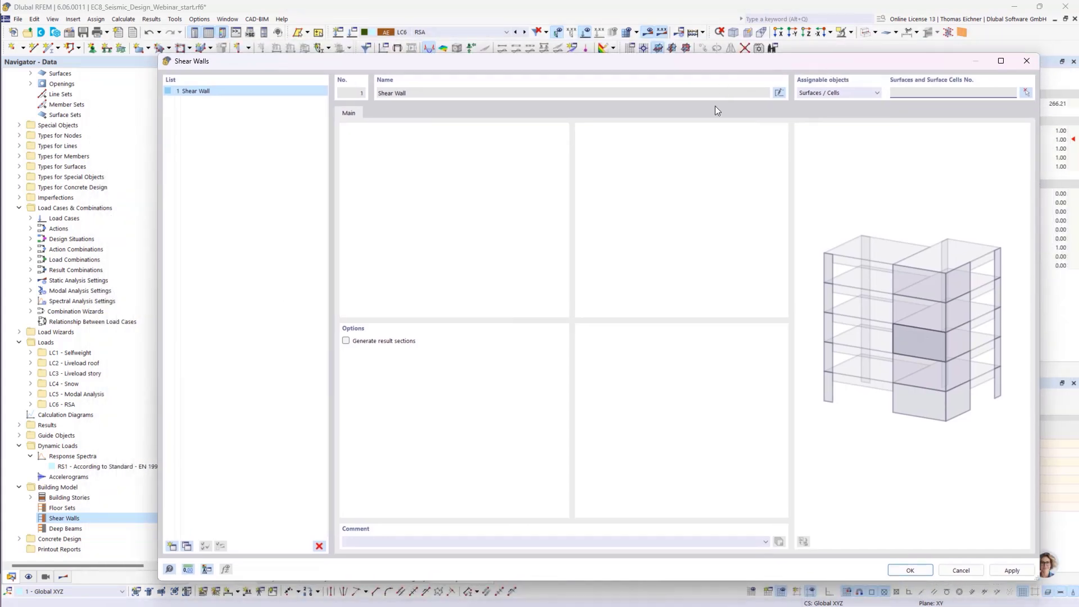
left_click(1026, 94)
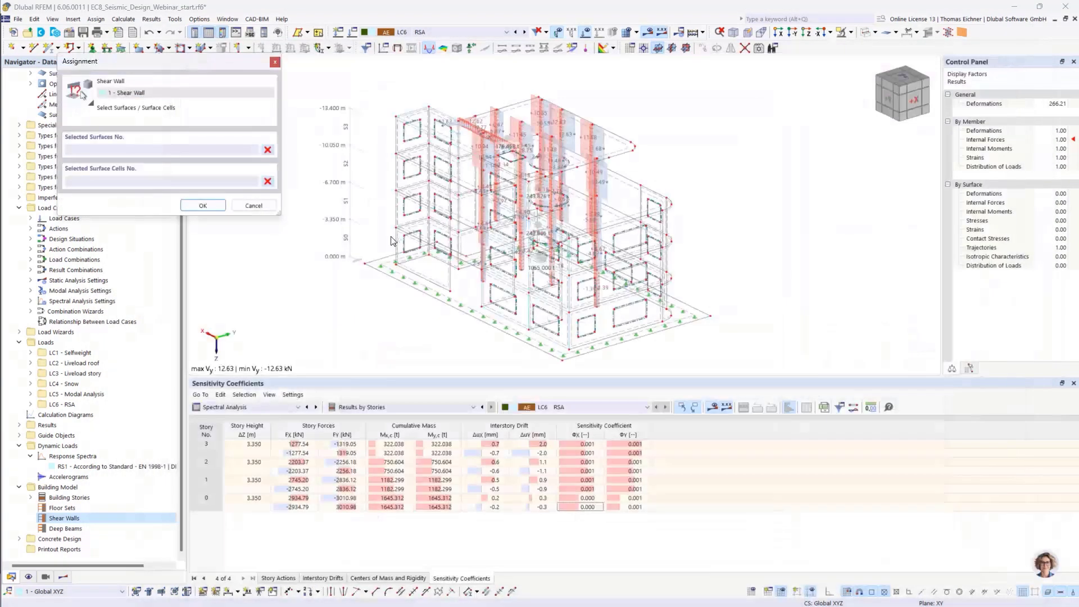
Step: Assign the vertically stacked wall surfaces 11, 18, 28 and 37 to the shear wall
scroll(474, 256, "up", 6)
middle_click_drag(474, 256, 472, 288, "ctrl")
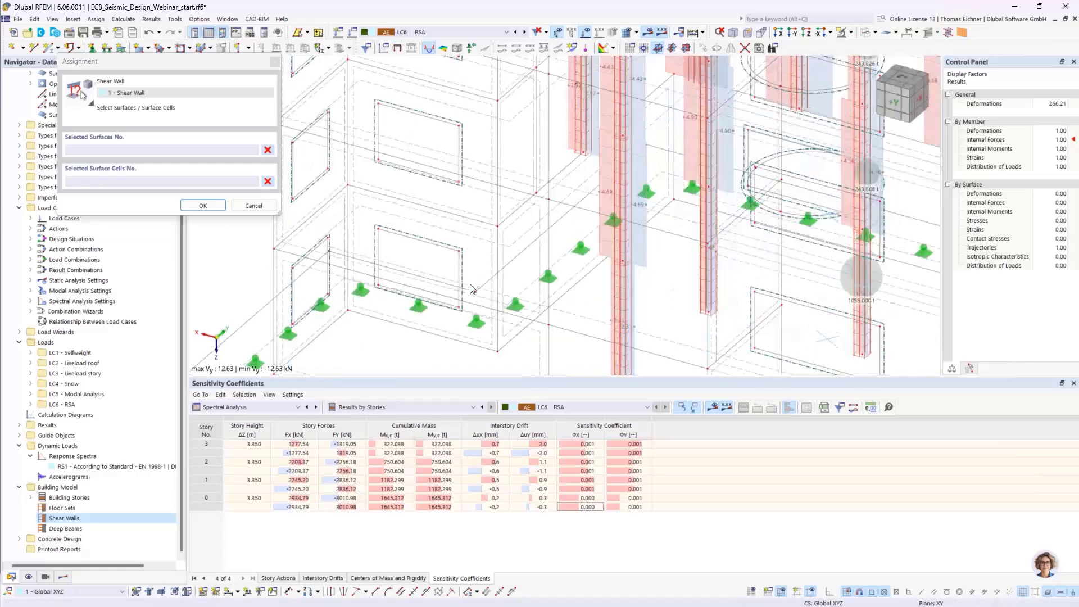
left_click(524, 325)
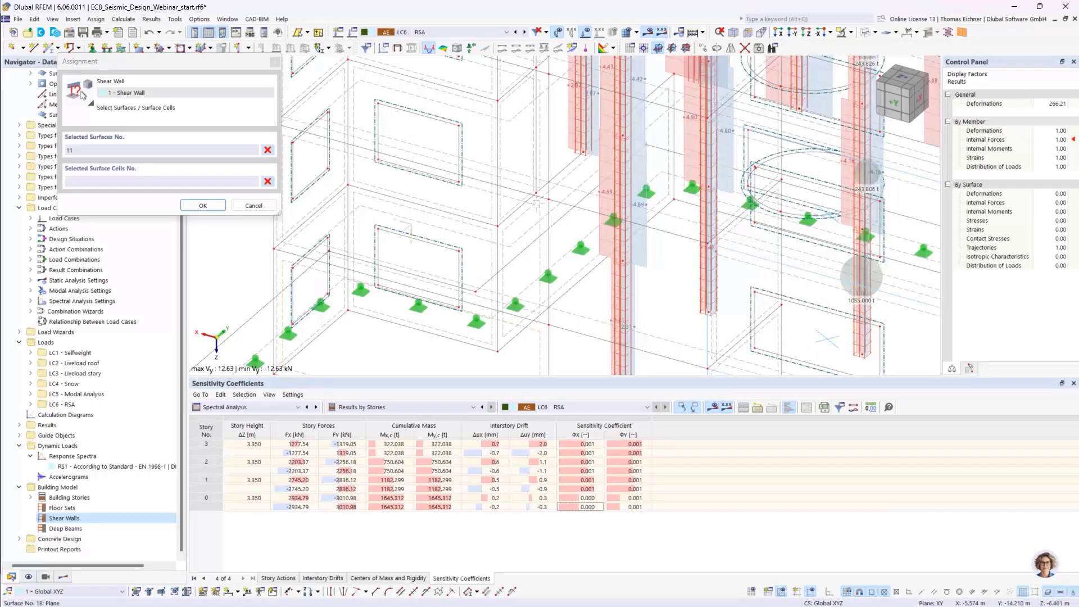
left_click(537, 203)
middle_click_drag(562, 112, 560, 227)
left_click(536, 200)
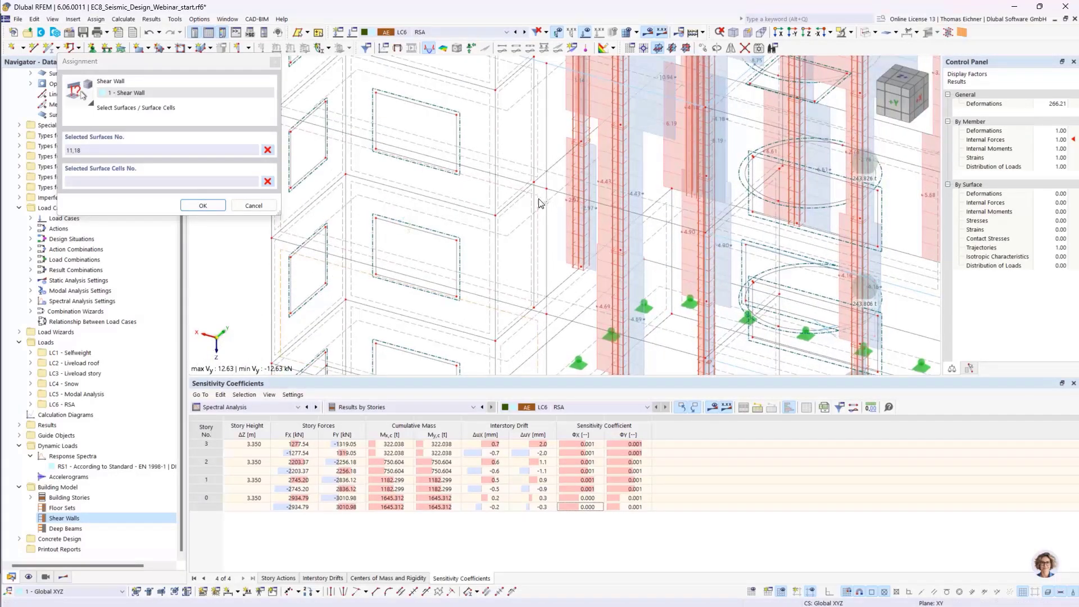
middle_click_drag(544, 119, 559, 213)
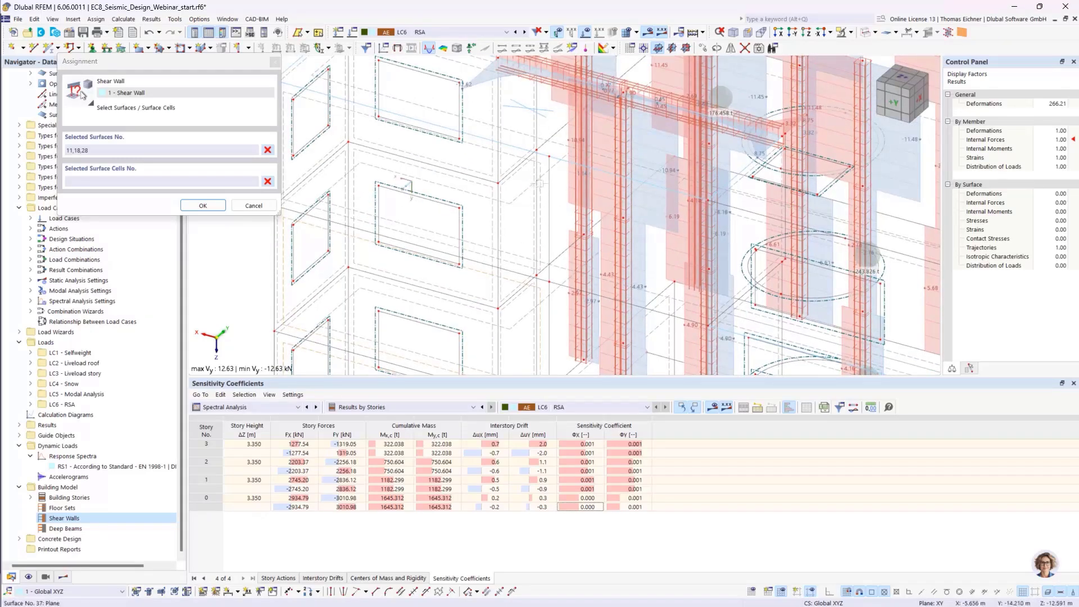
left_click(543, 194)
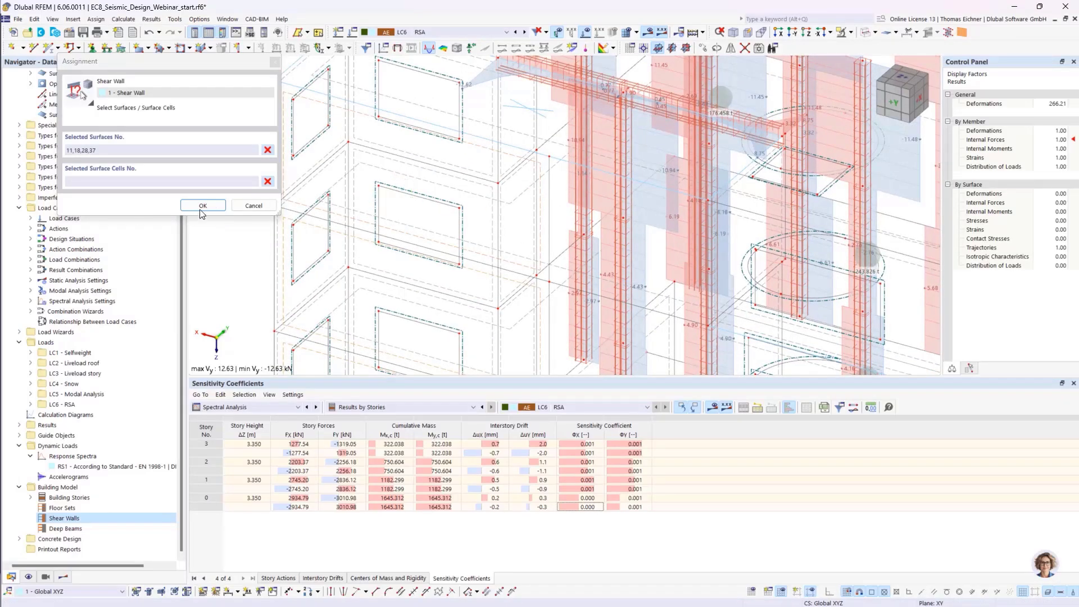
left_click(202, 205)
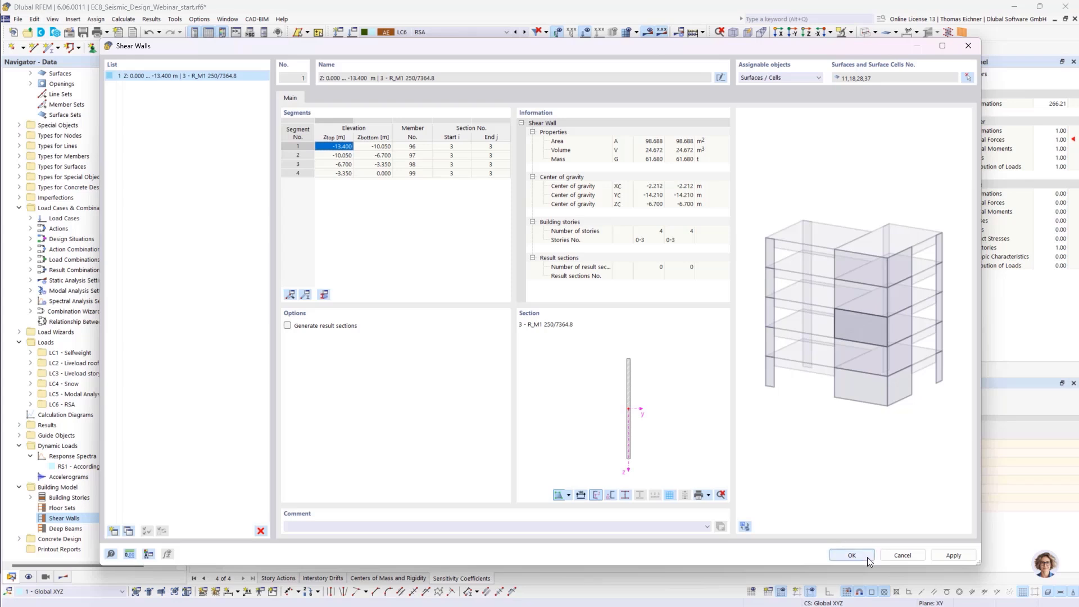
Step: Enable generated result sections for the shear wall and save it, accepting deletion of the existing results and mesh
left_click(288, 326)
left_click(855, 554)
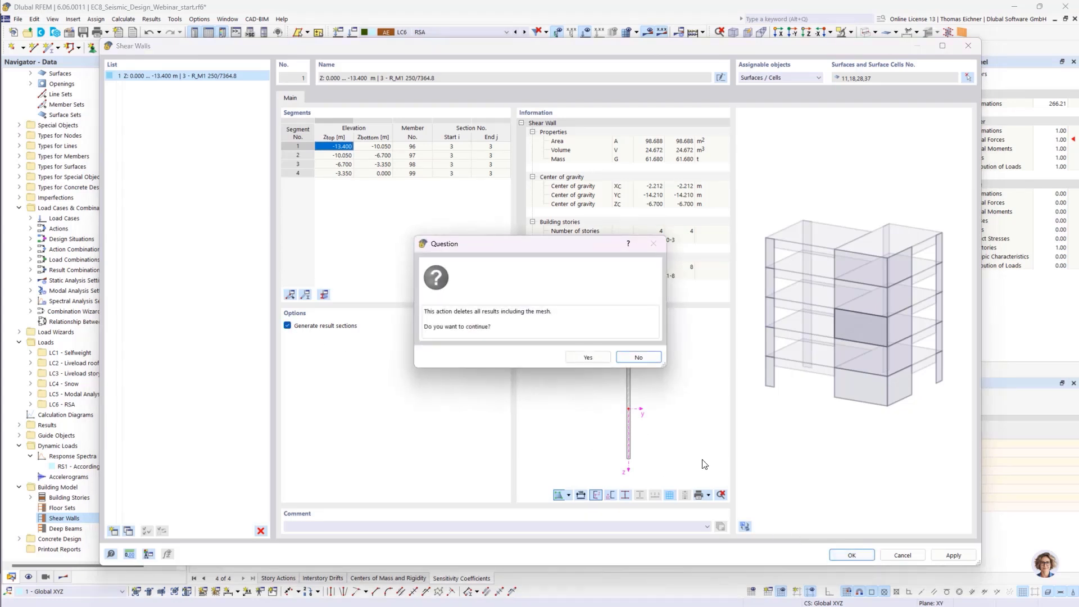
left_click(587, 357)
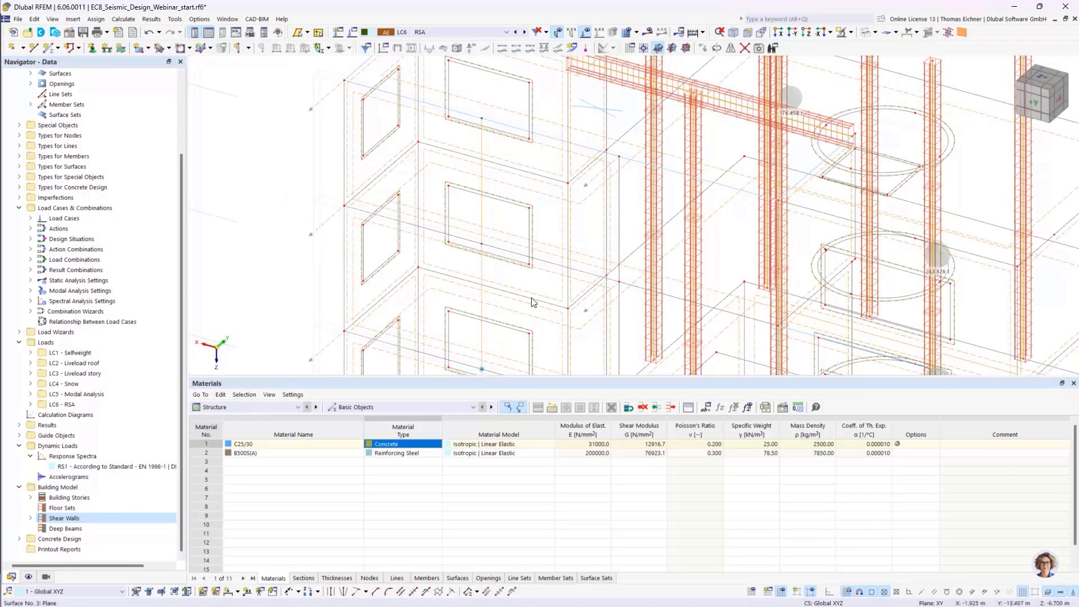
Step: Recalculate all load cases, combinations and the concrete design with the shear wall included
middle_click_drag(547, 309, 399, 200)
scroll(298, 173, "down", 1)
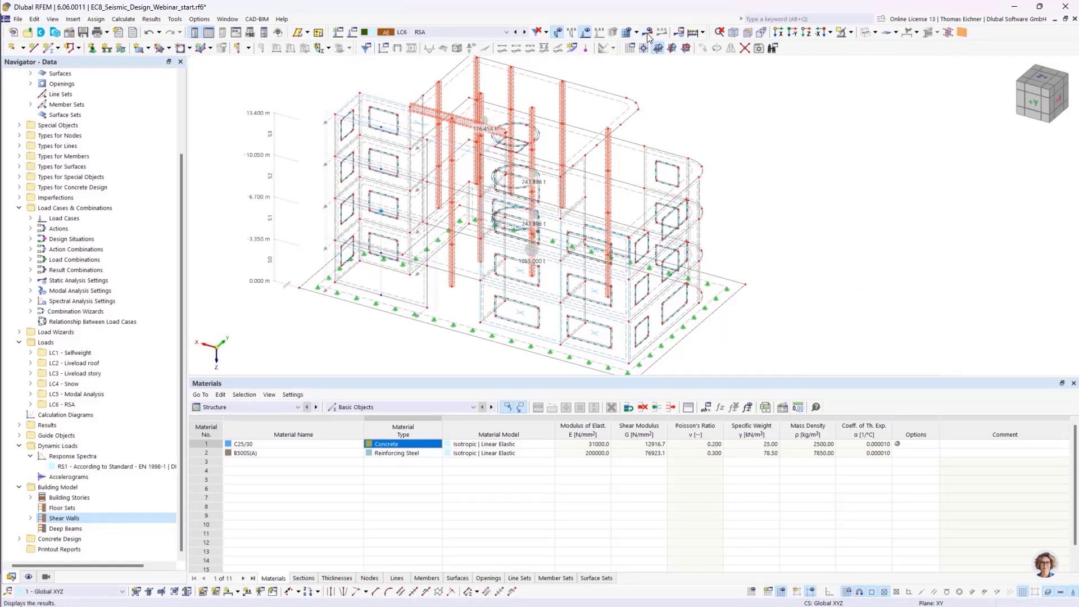
left_click(695, 34)
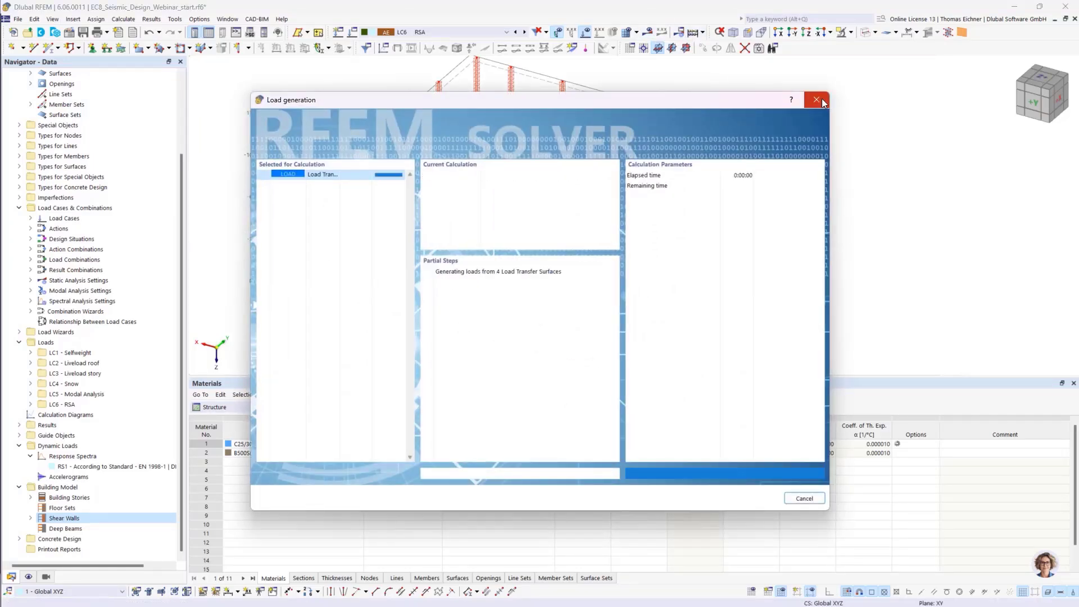
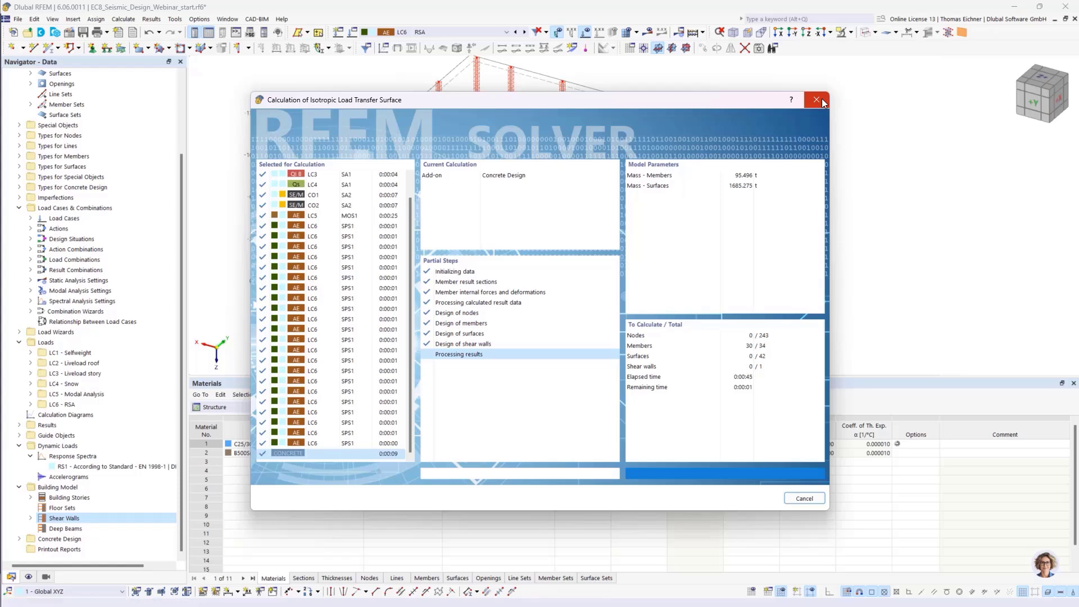
left_click(816, 100)
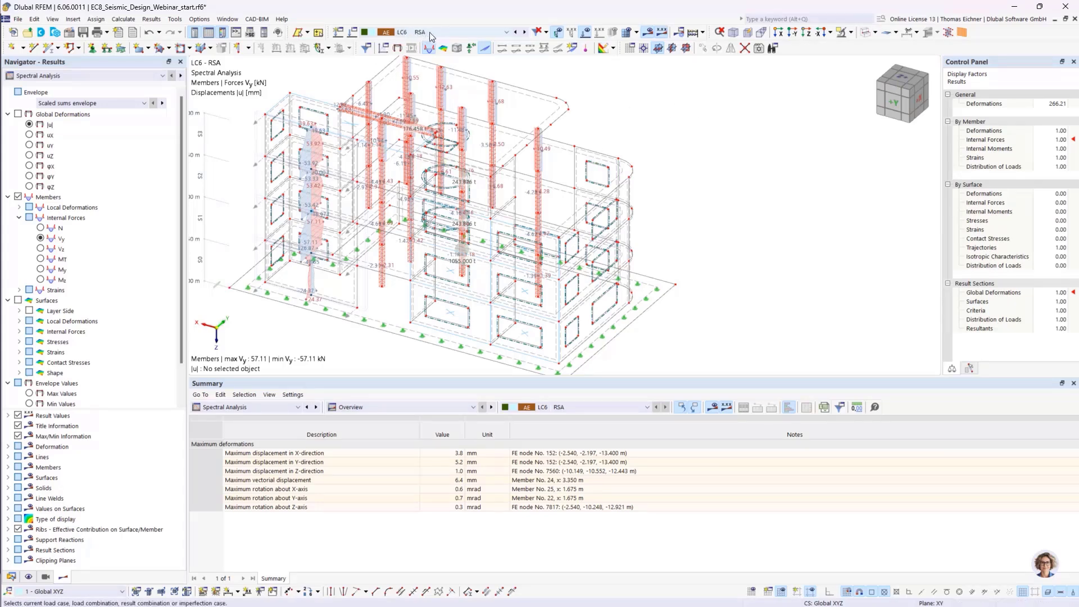
Step: Examine the Vy force diagram along the shear wall in the model for LC6 - RSA
middle_click_drag(574, 111, 582, 81)
scroll(425, 130, "up", 4)
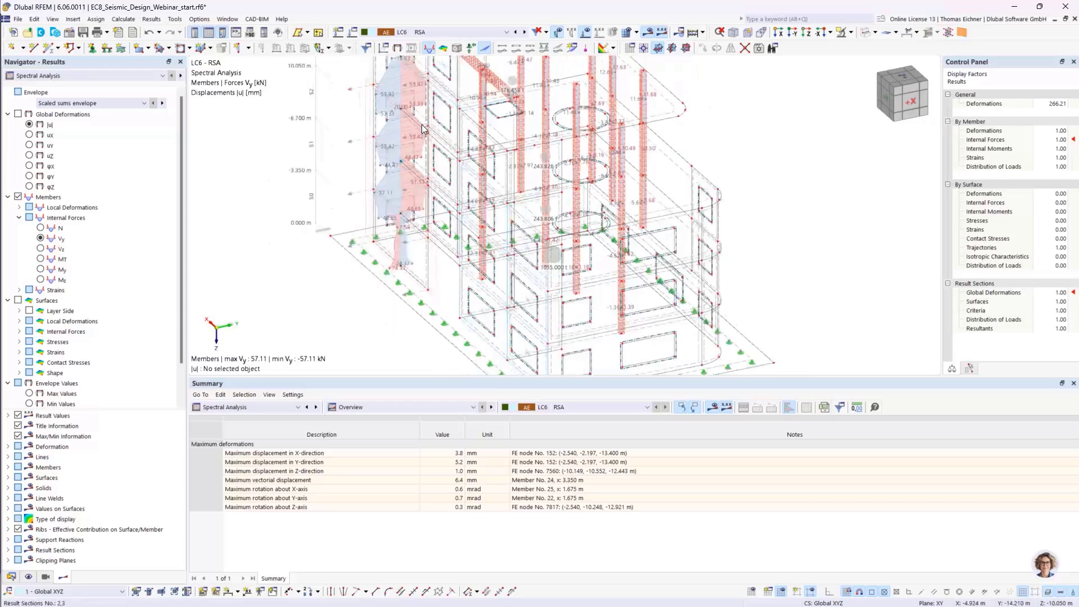
middle_click_drag(436, 139, 462, 150, "ctrl")
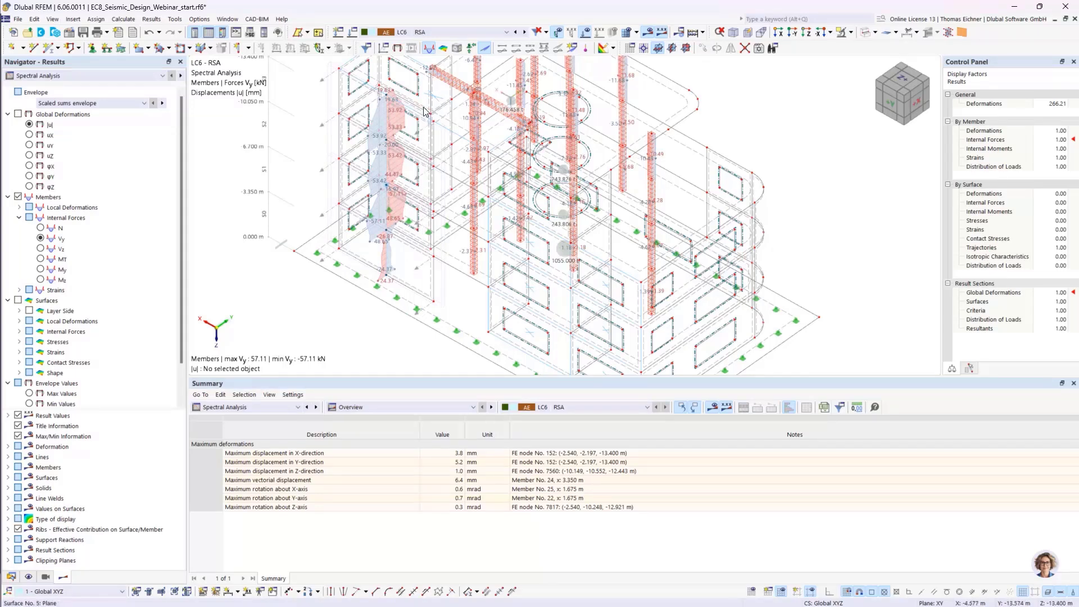
middle_click_drag(426, 112, 359, 197)
middle_click_drag(362, 293, 350, 226)
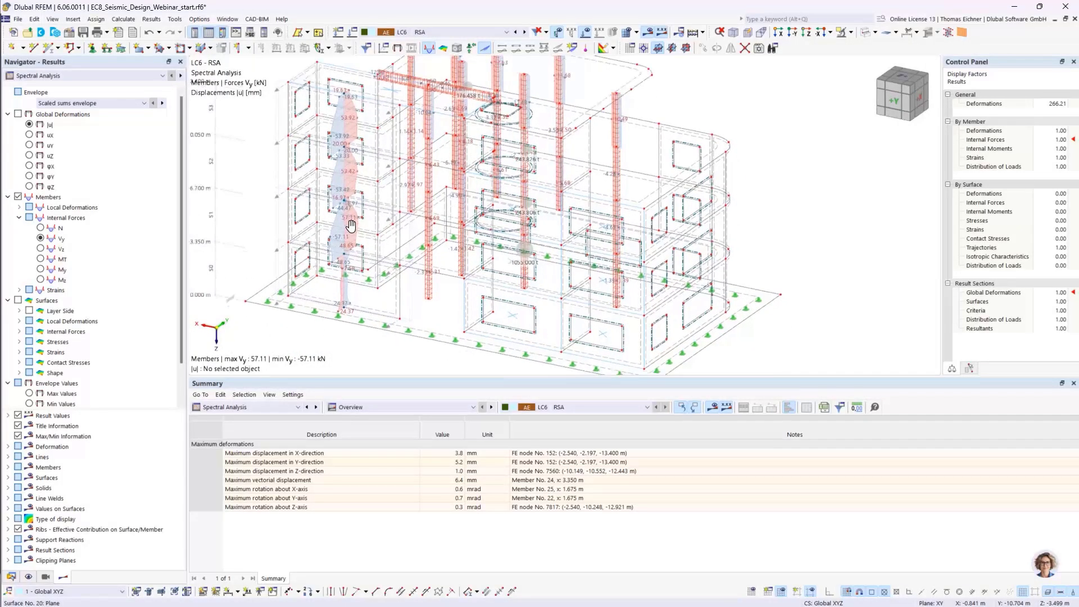
Step: Review the LC6 - RSA results by stories for the shear wall, comparing forces in shear walls with member forces in shear walls
left_click(347, 407)
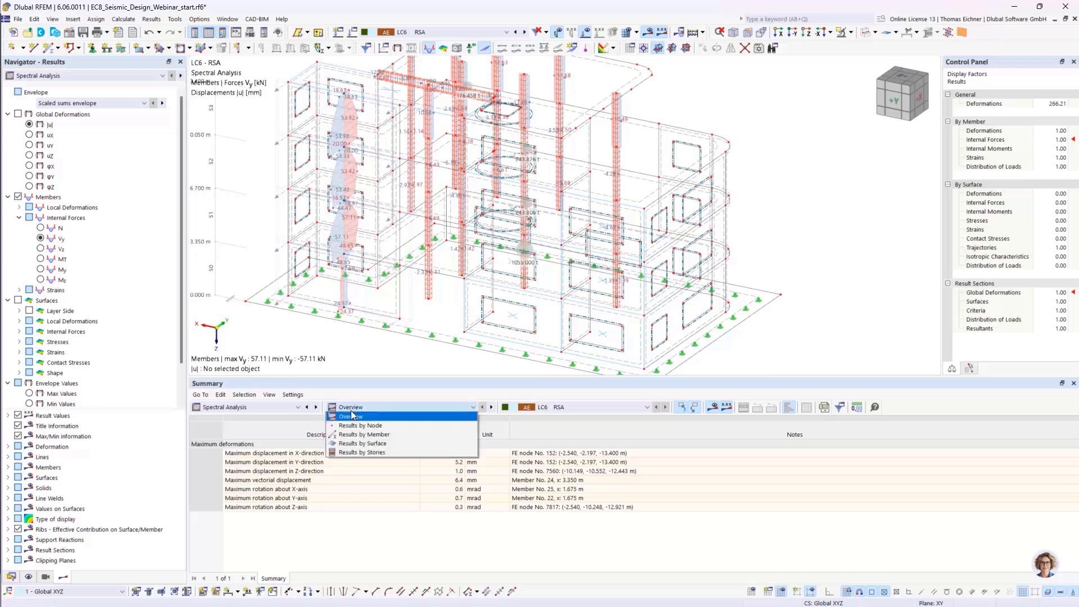
left_click(362, 452)
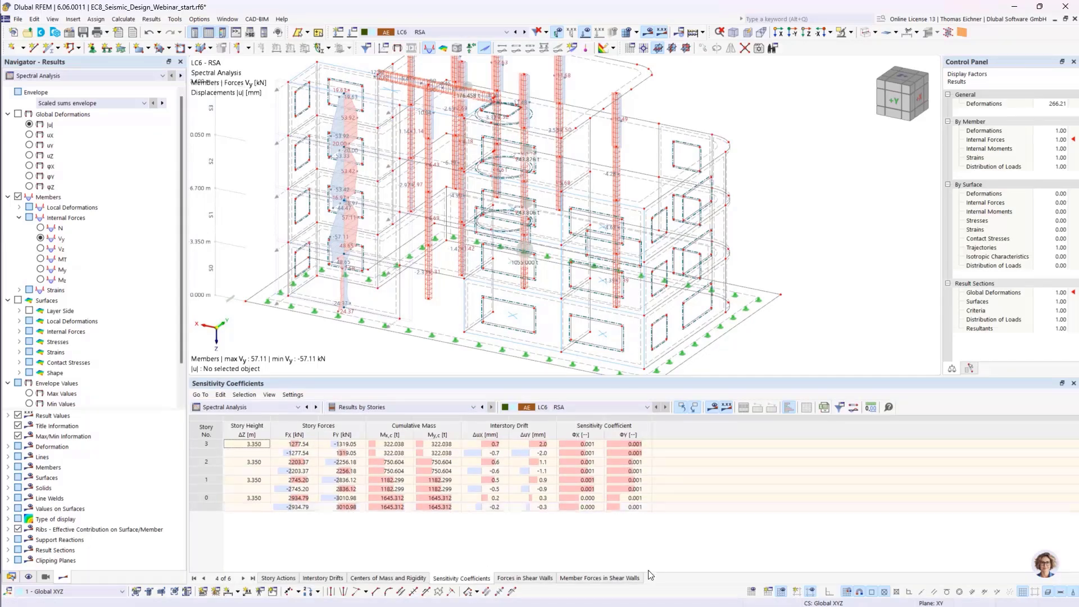
left_click(531, 579)
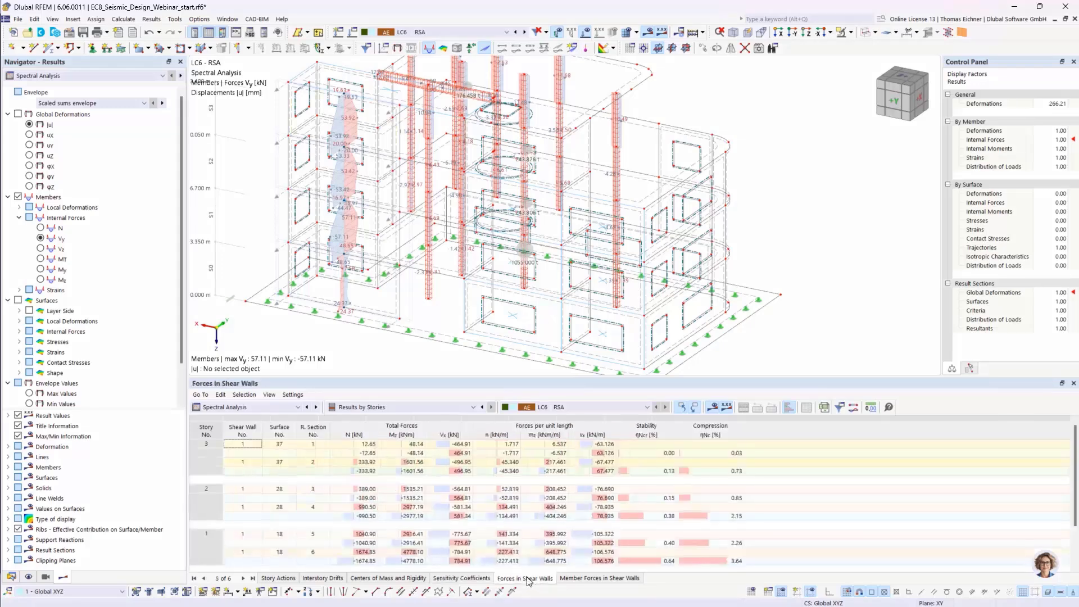
left_click(584, 579)
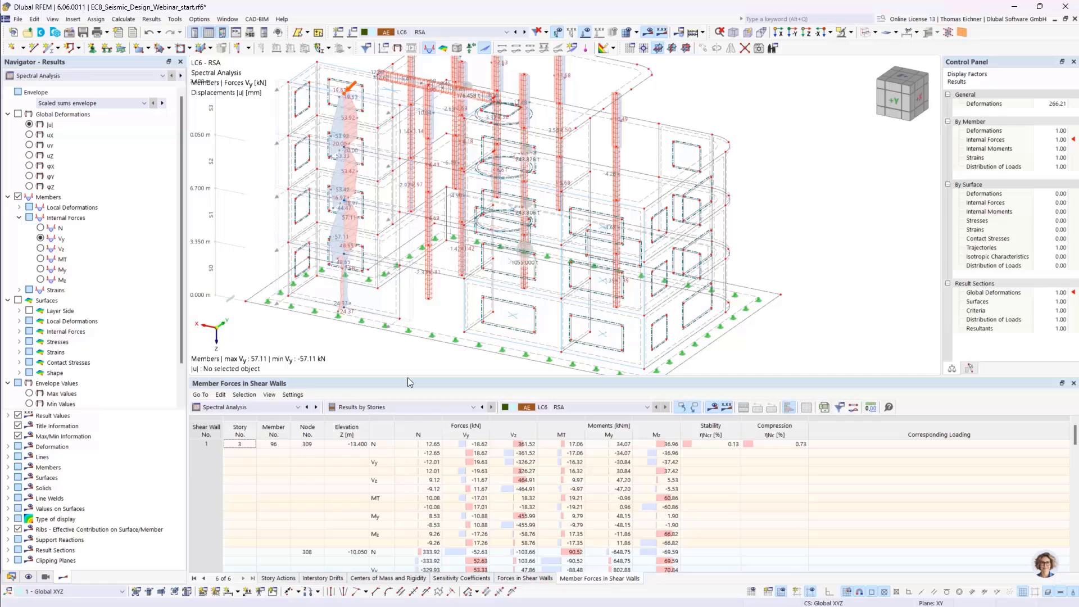
middle_click_drag(349, 343, 348, 356)
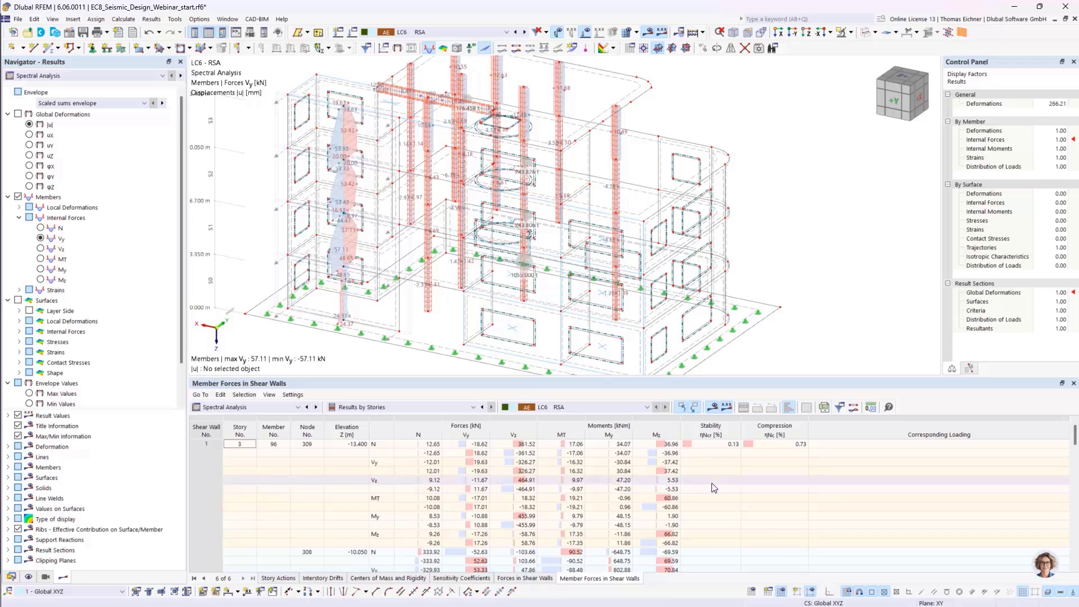
left_click(515, 579)
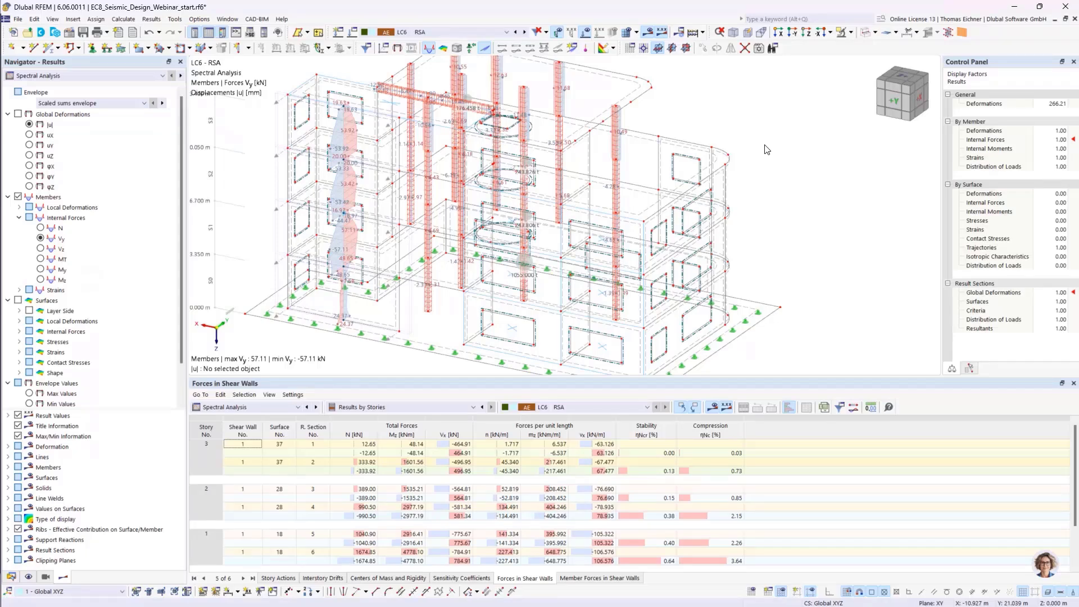
scroll(767, 149, "down", 1)
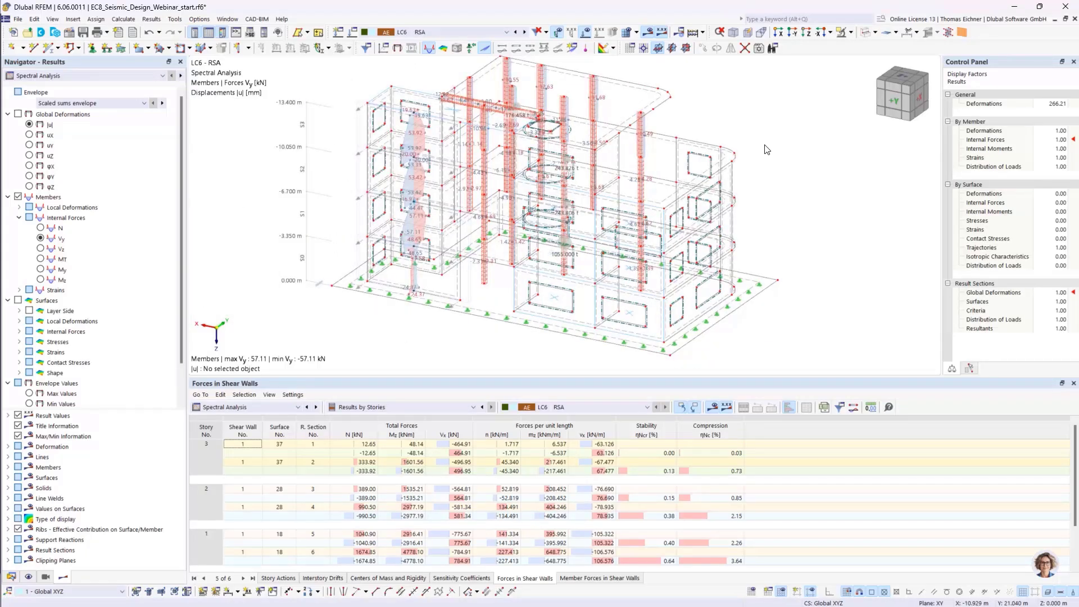
mouse_move(767, 149)
middle_mouse_down()
mouse_move(741, 150)
mouse_move(783, 161)
middle_mouse_up()
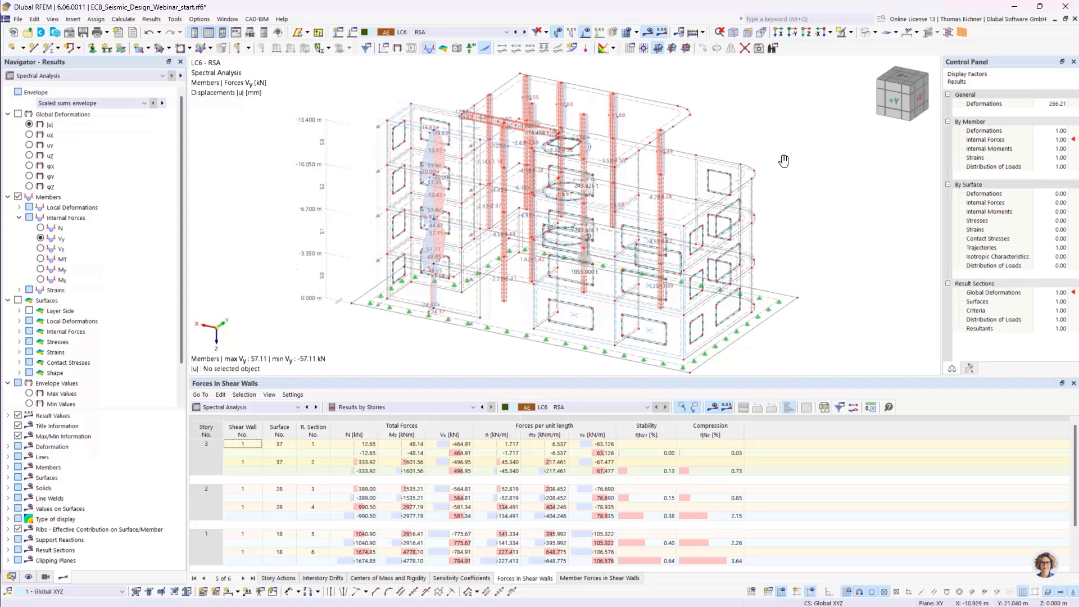